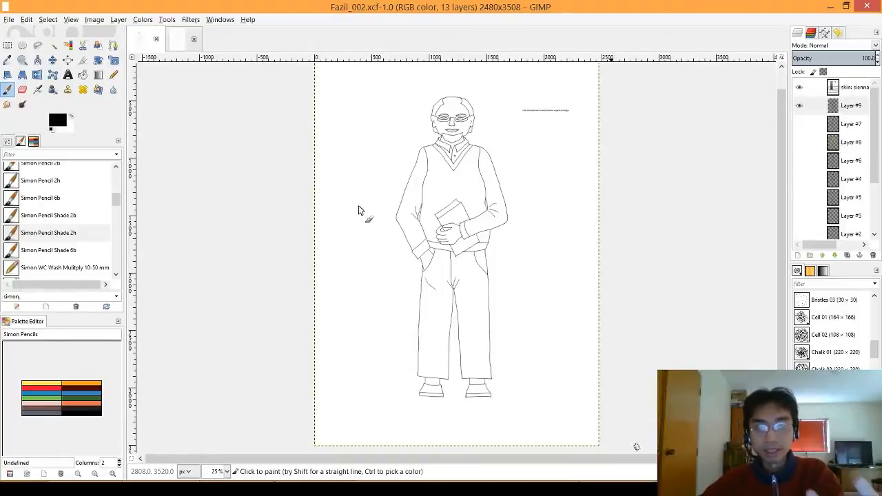
Compare the Emma_002 and Fazil_002 drawings and look through the Fazil_002 layer list
click(169, 44)
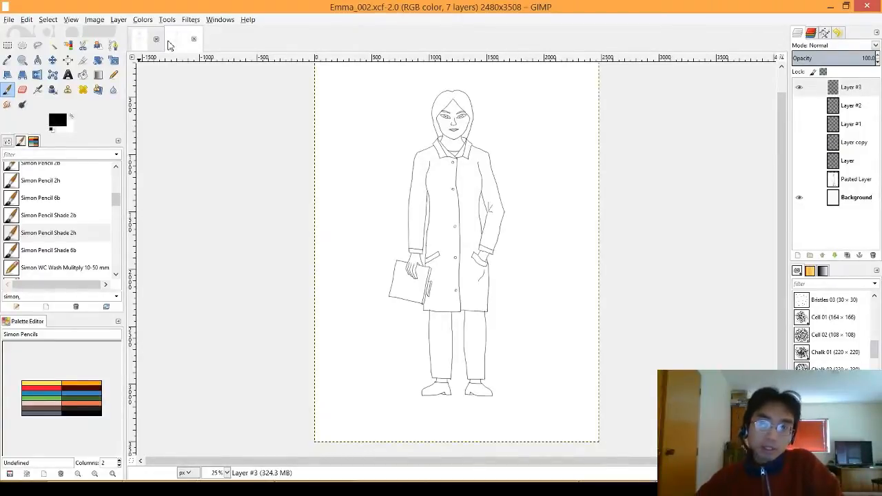
click(138, 40)
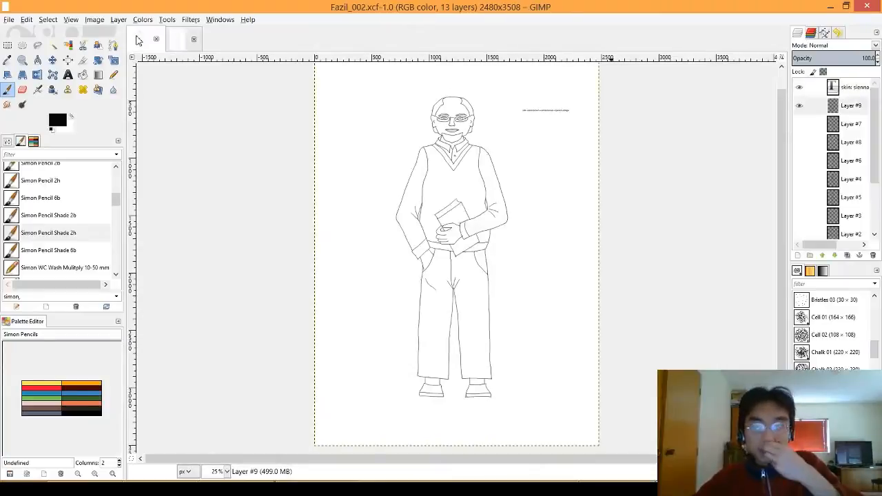
scroll(876, 126, down, 1)
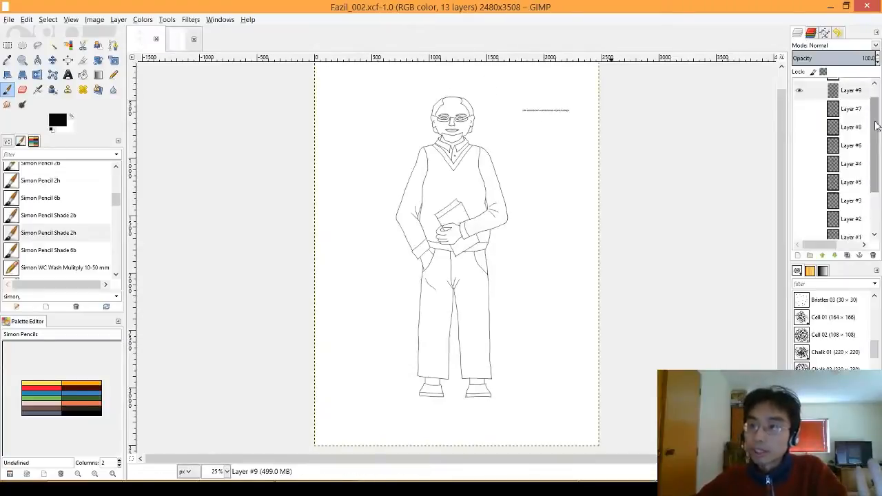
scroll(875, 138, down, 2)
scroll(874, 152, down, 1)
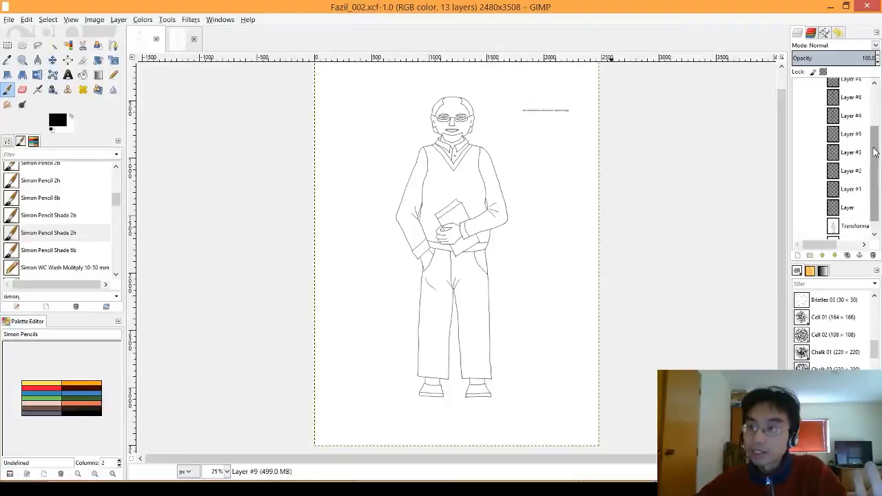
scroll(873, 138, up, 2)
scroll(870, 110, up, 2)
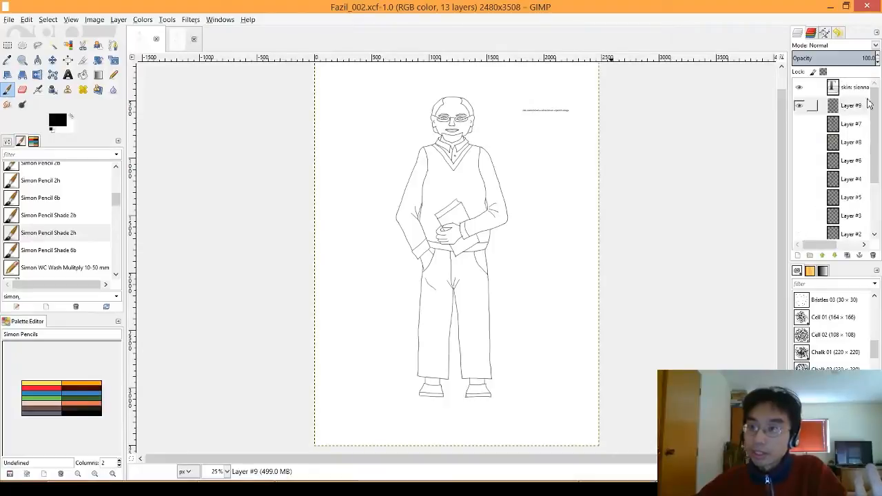
Hide Layer #9 and briefly preview the shaded pencil sketch layer directly above the background
click(799, 105)
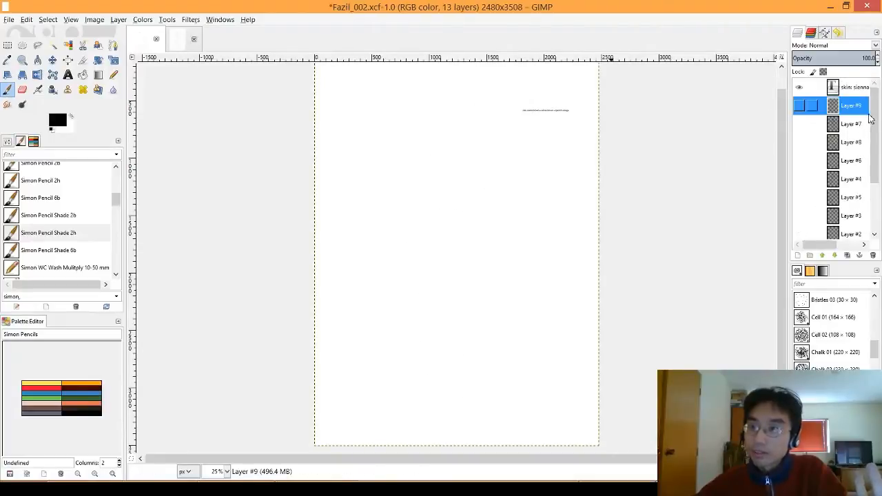
scroll(869, 124, down, 3)
click(799, 211)
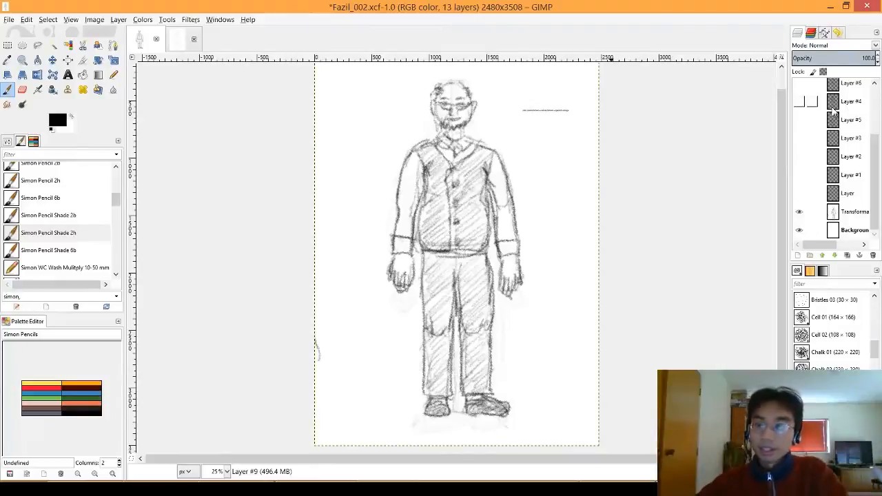
click(799, 210)
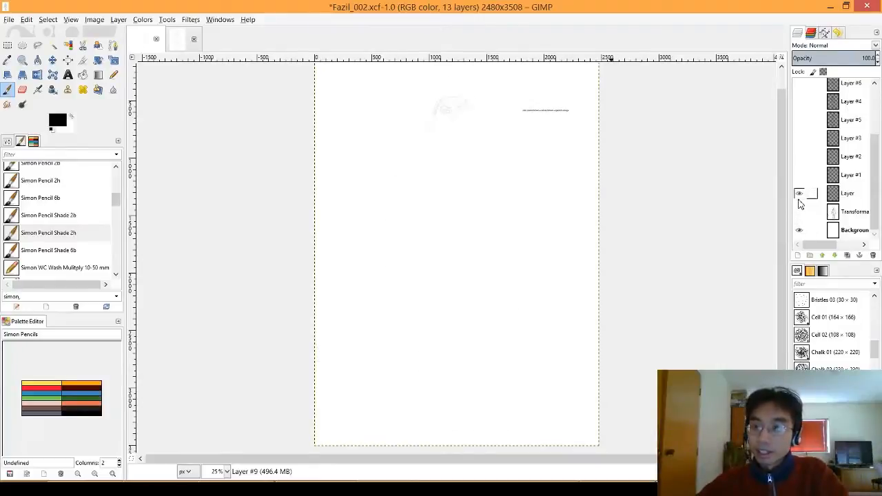
Show the face drawing on the layer named Layer and set its opacity to 100
click(799, 194)
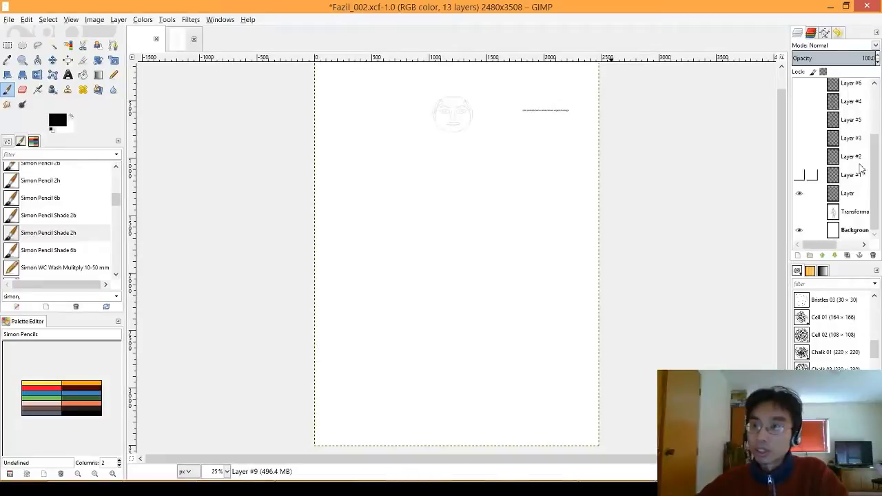
click(849, 194)
click(866, 60)
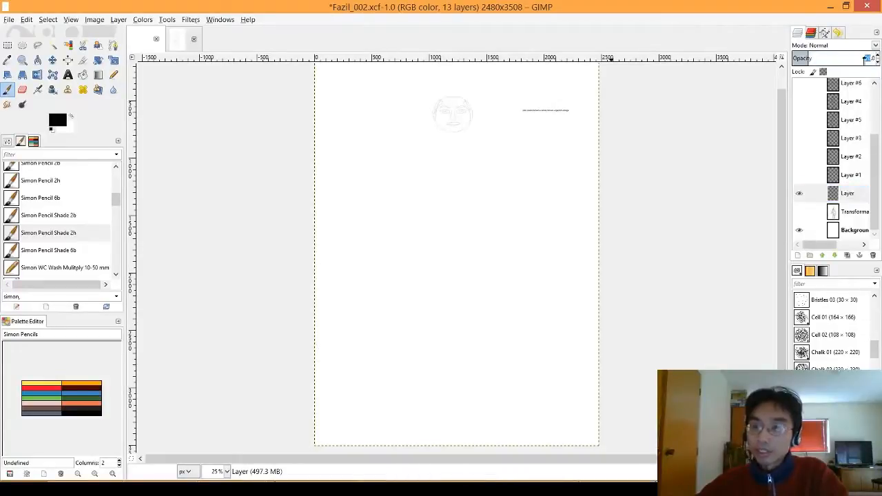
text(1)
key(Return)
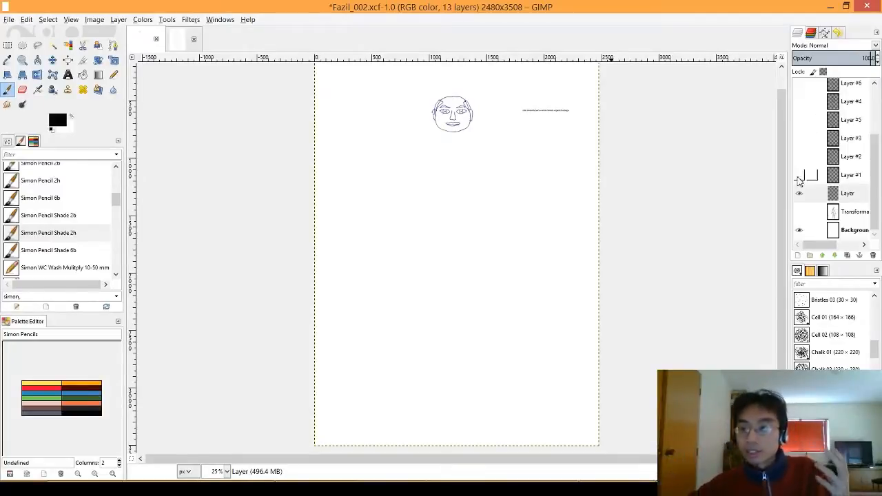
Compare the full-body pencil sketch with the face drawing by displaying each layer alone
click(800, 195)
click(801, 212)
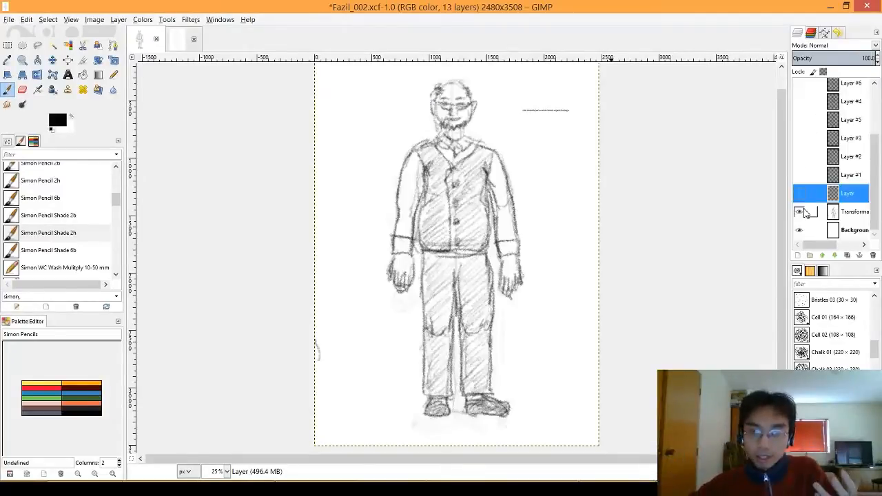
click(802, 212)
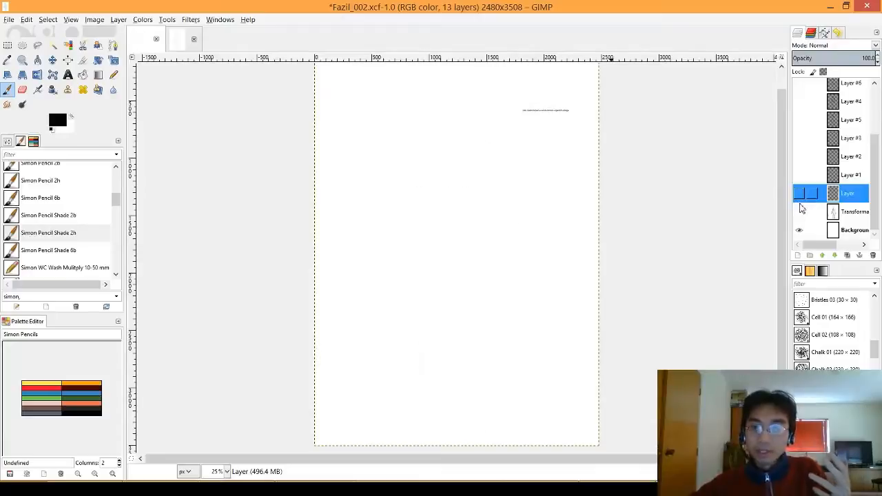
click(799, 195)
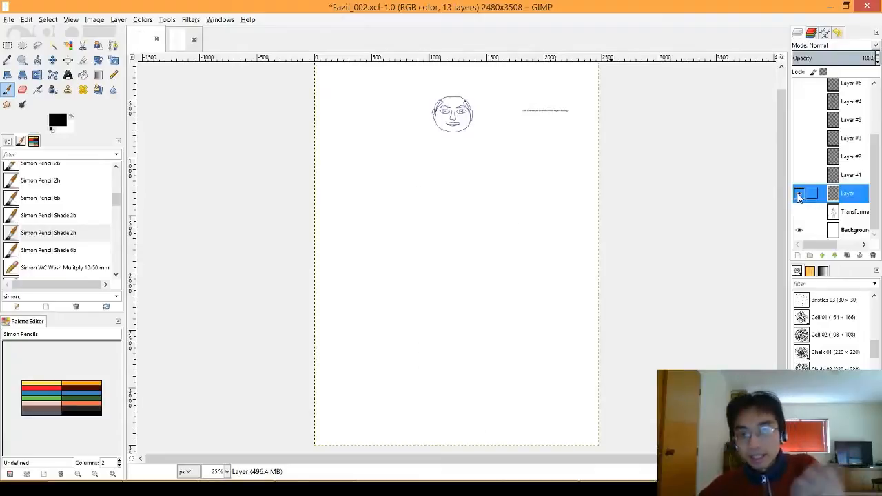
Replace the displayed face drawing with Layer #1 and set Layer #1's opacity to 100
click(799, 195)
click(850, 176)
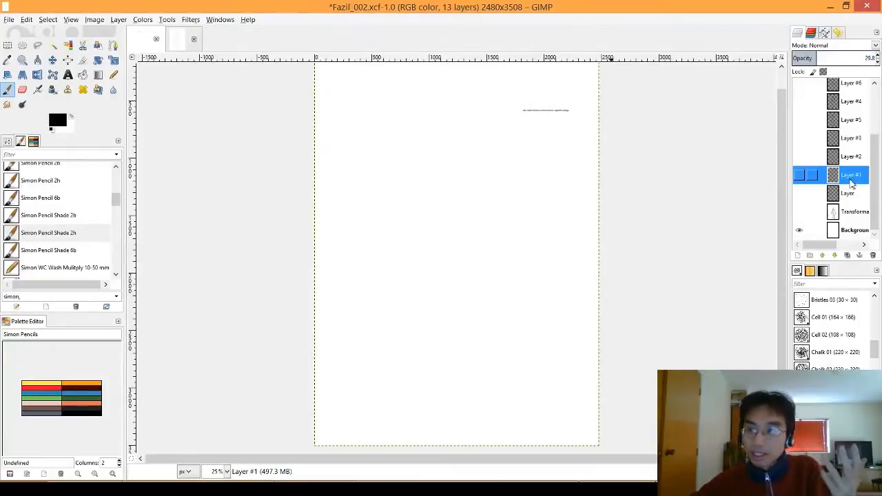
click(799, 175)
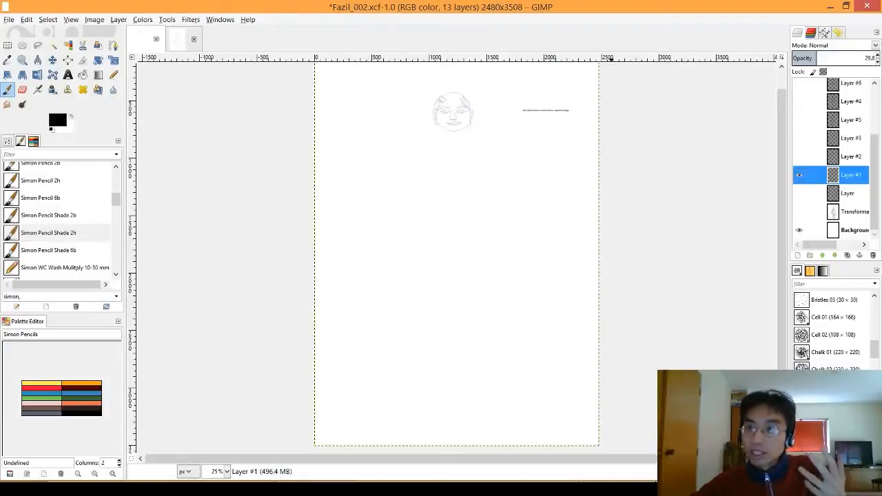
click(874, 58)
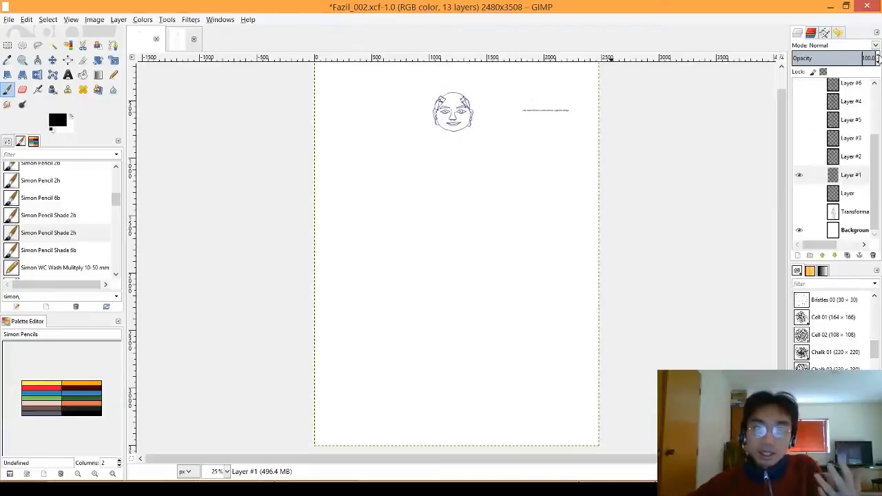
Hide Layer #1, display Layer #2 instead and set its opacity to 100
click(799, 174)
click(838, 162)
click(799, 156)
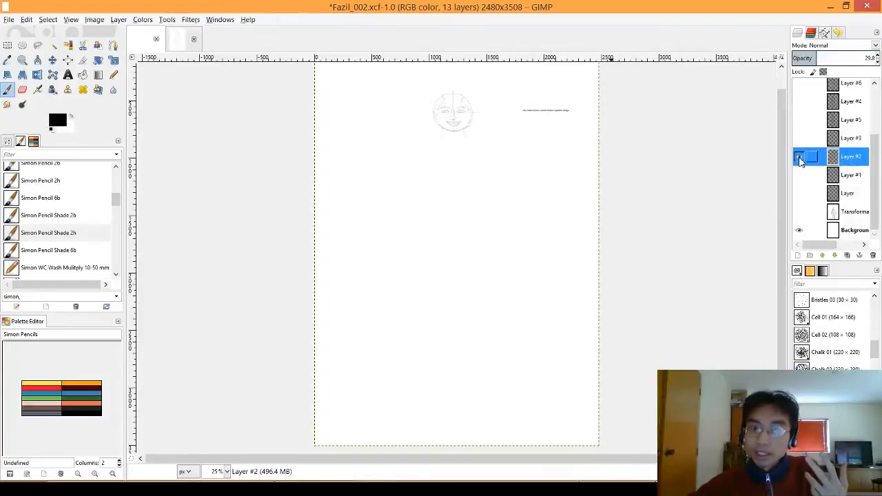
double_click(873, 59)
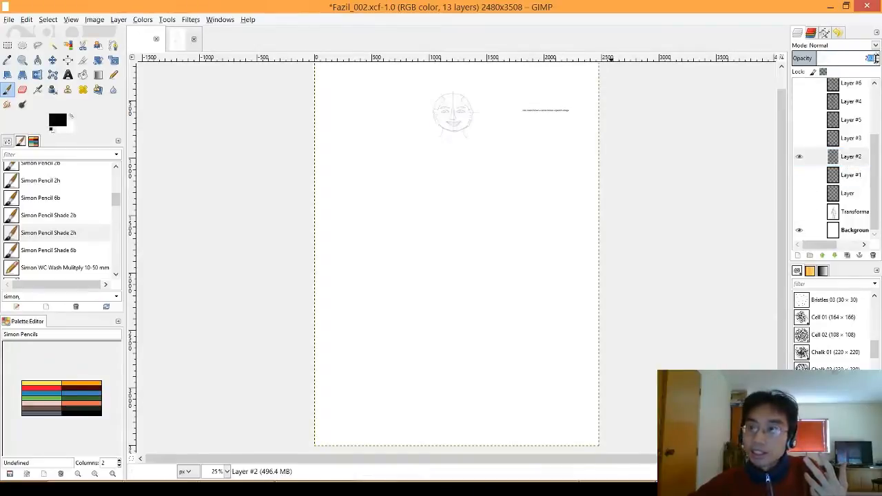
text(100)
key(Return)
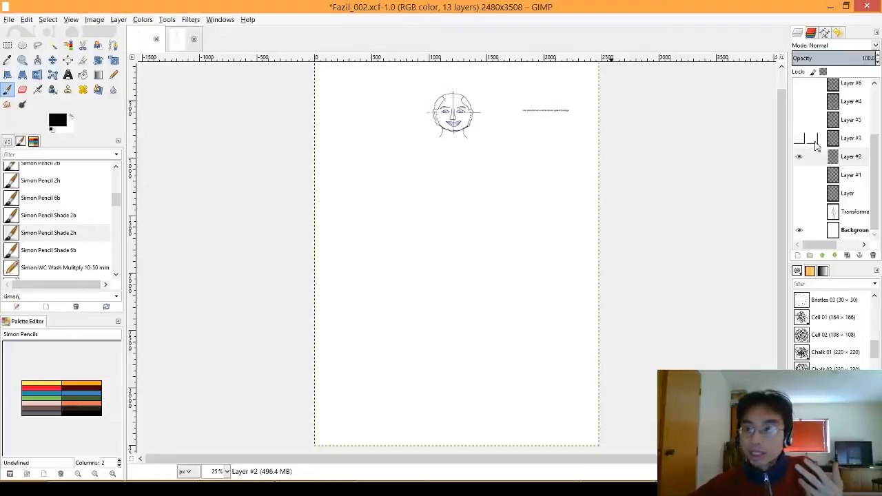
Hide Layer #2 and display the face with glasses on Layer #3
click(799, 156)
click(796, 140)
click(798, 139)
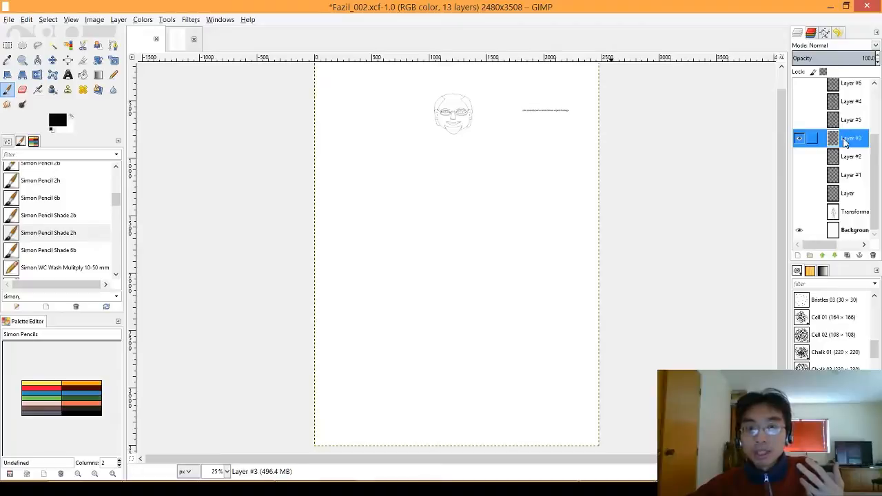
Hide Layer #3, display the full figure on Layer #5 and set its opacity to 100
click(799, 138)
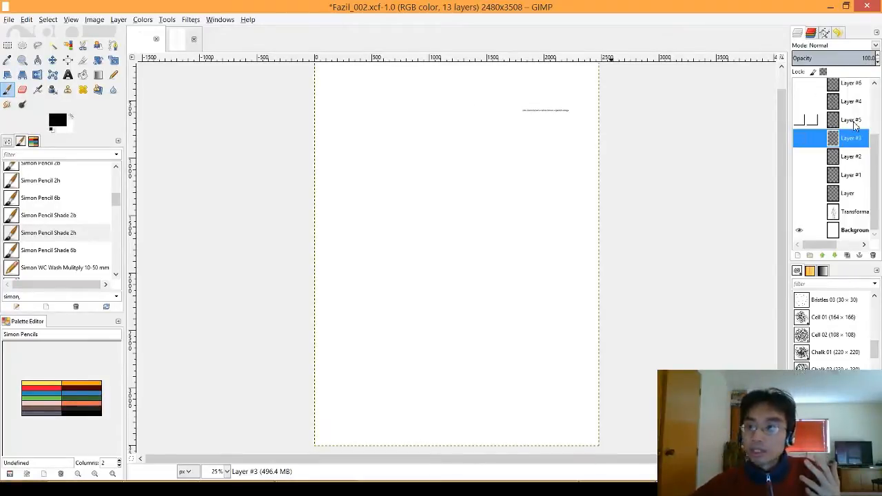
click(854, 122)
click(799, 119)
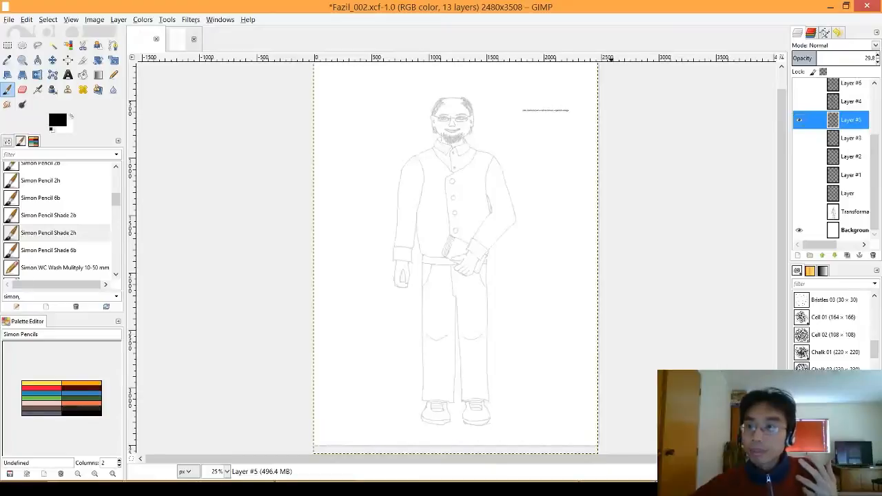
drag(869, 60, 856, 57)
text(100)
key(Return)
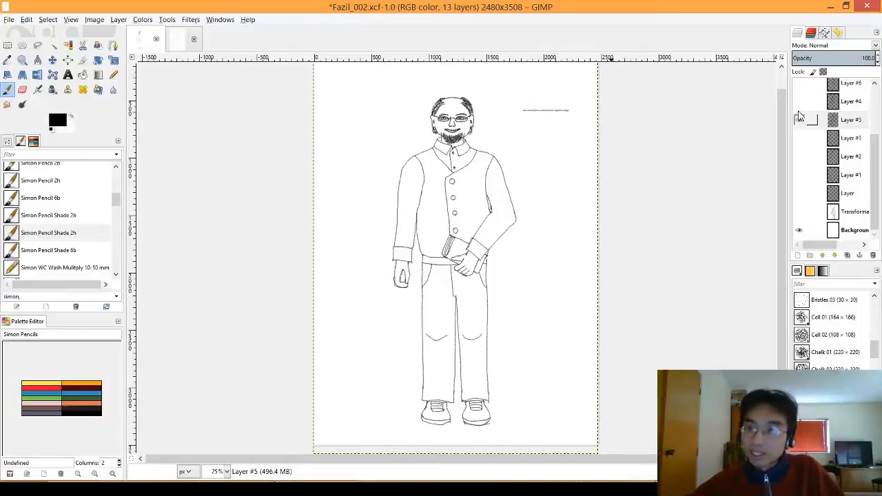
Hide Layer #5, display the rough pose sketch on Layer #4 and set its opacity to 100
click(849, 103)
click(799, 120)
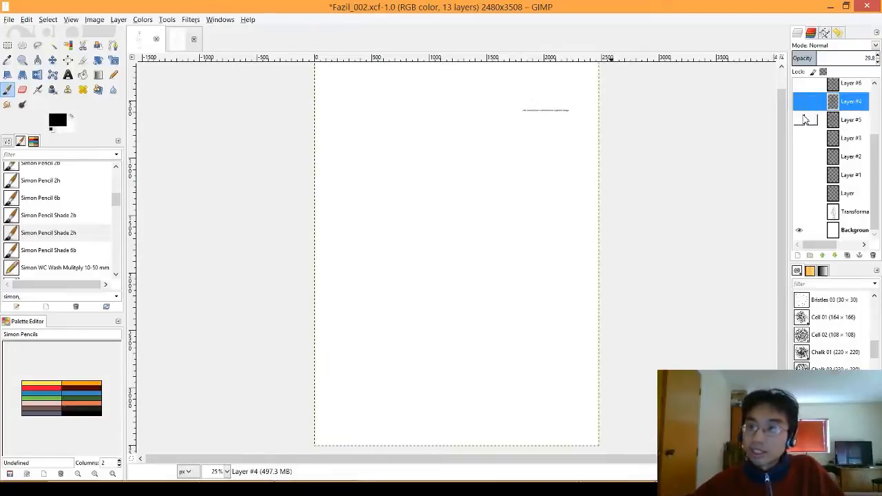
click(799, 102)
double_click(869, 59)
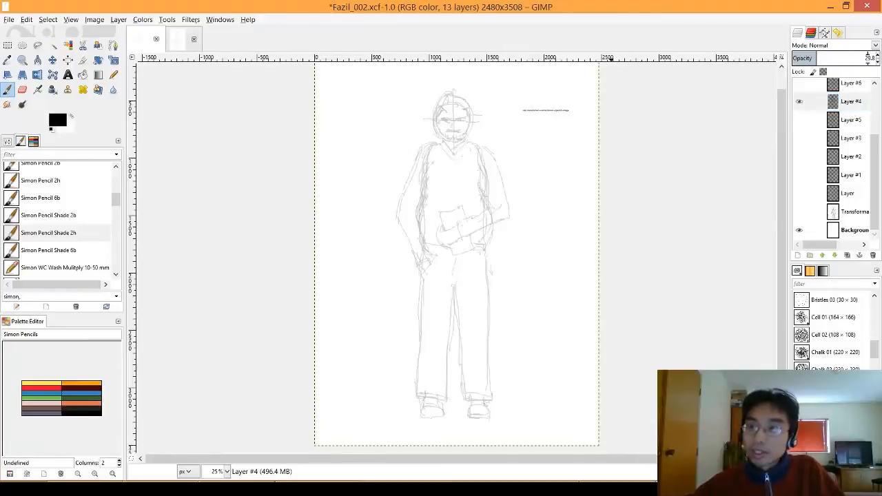
key(BackSpace)
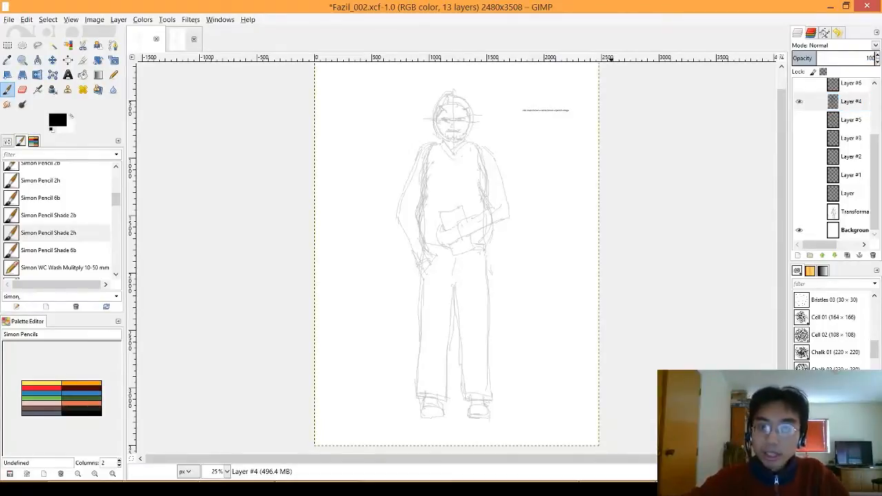
text(100)
key(Return)
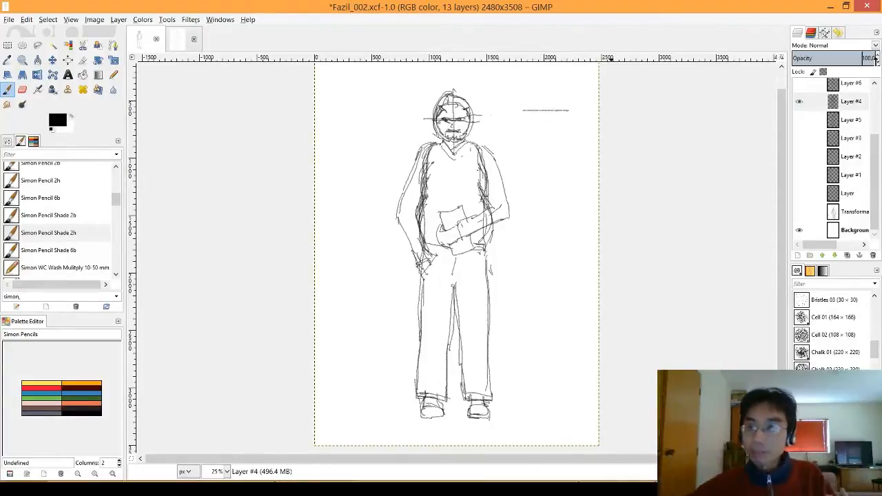
Hide Layer #4 and display the cleaner figure drawing on Layer #6
scroll(856, 122, up, 3)
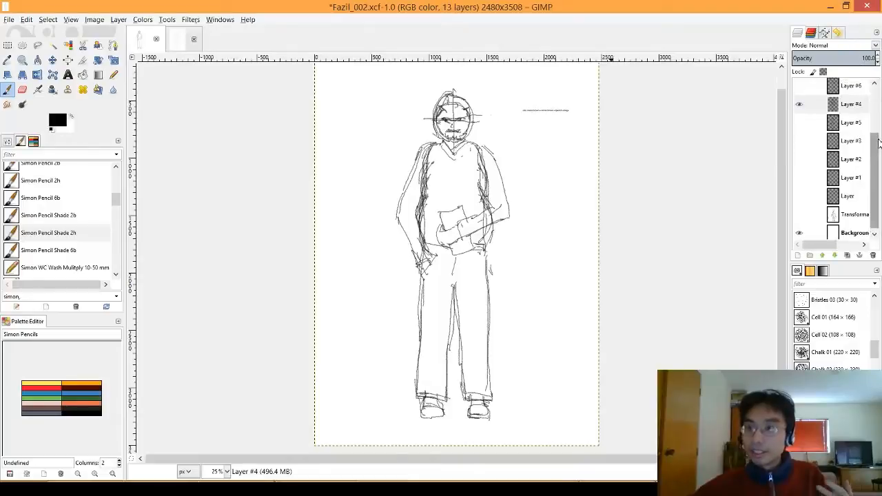
click(799, 177)
click(850, 160)
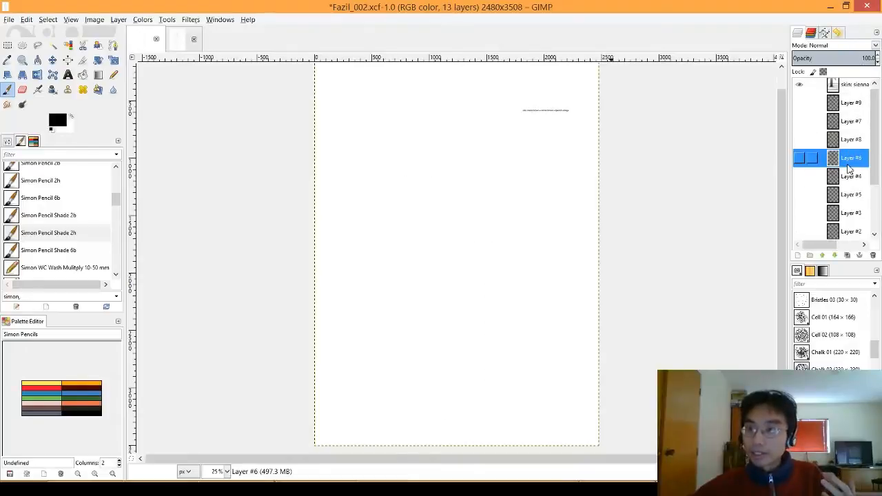
click(799, 158)
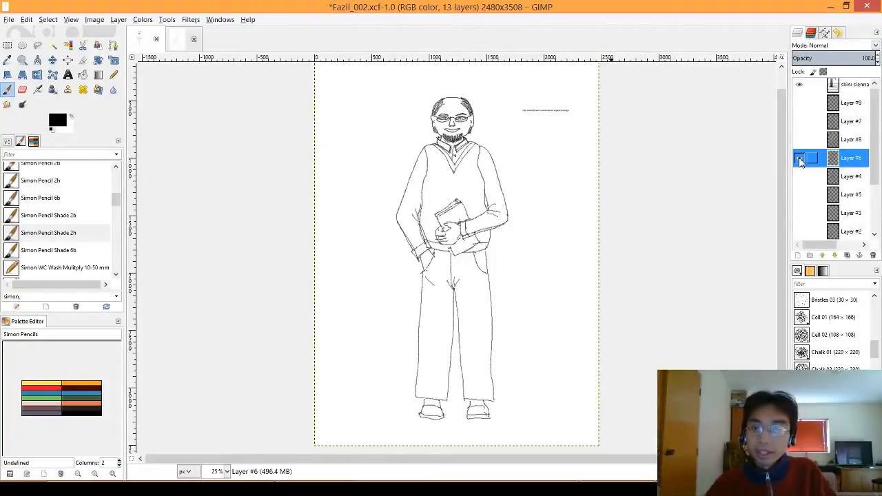
Preview the coloured figure on Layer #8, leave only Layers #6 and #7 of the figure drawings displayed, and select Layer #7
click(799, 160)
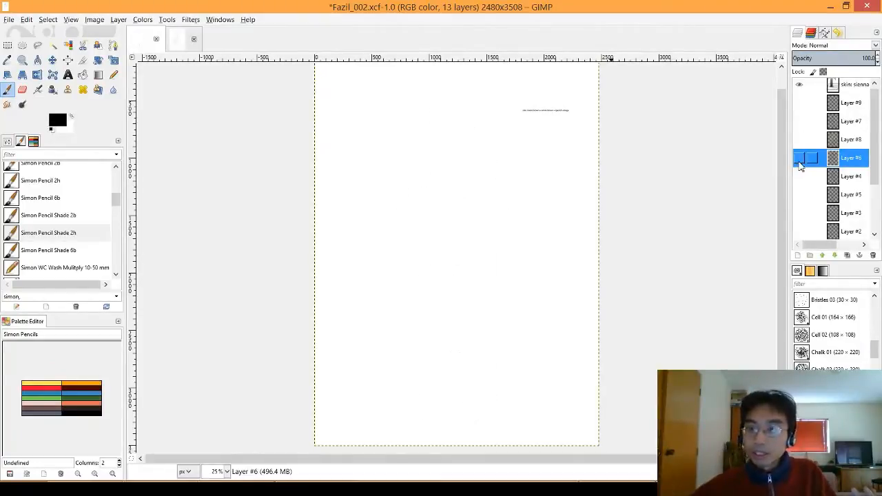
click(798, 138)
click(799, 121)
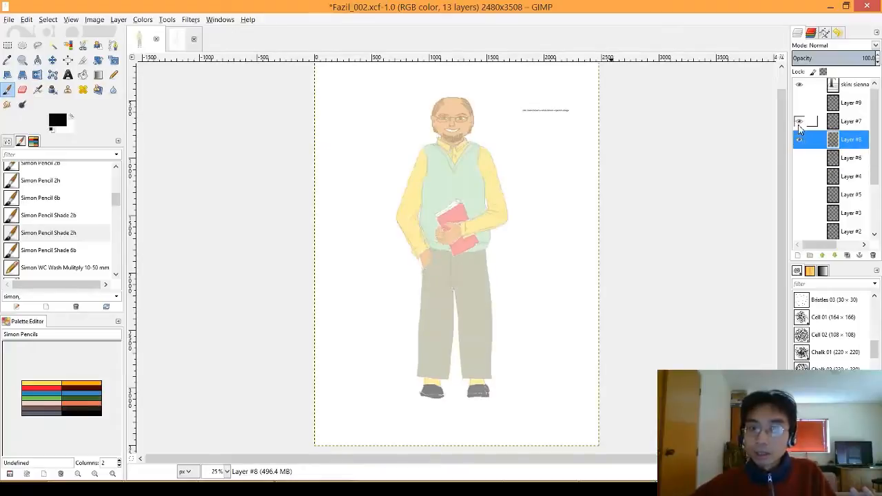
click(799, 139)
click(799, 158)
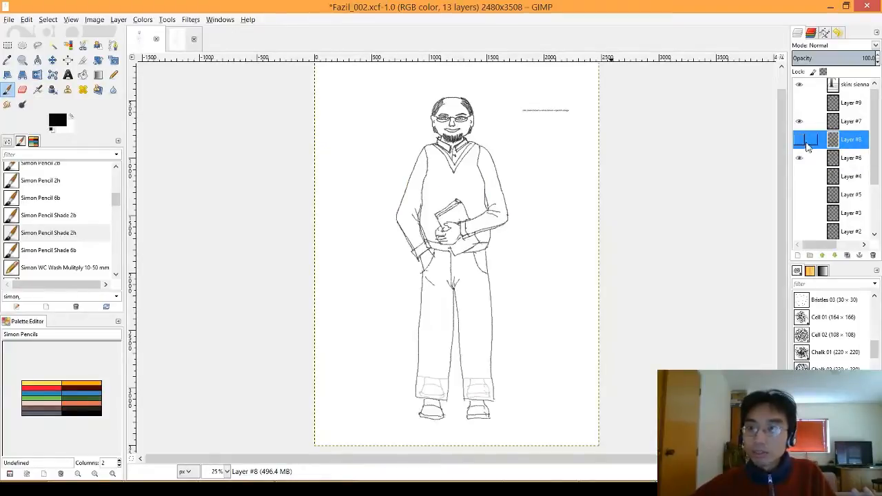
click(854, 128)
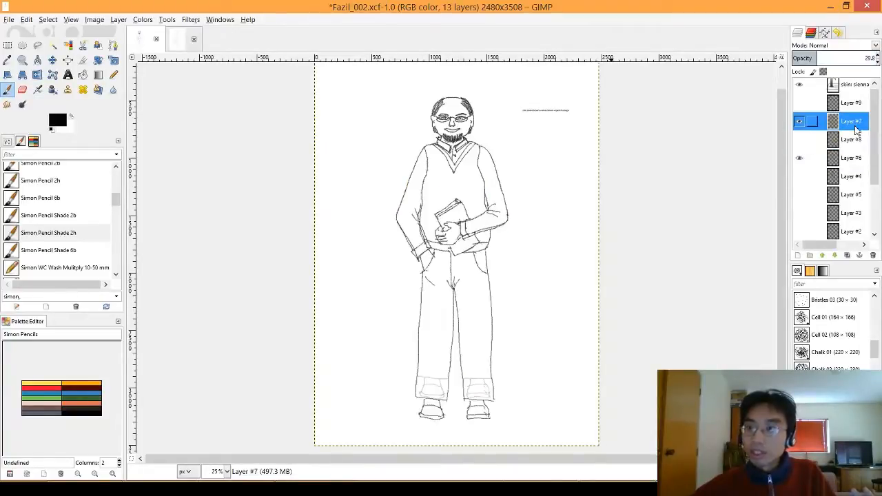
Set the opacity of Layer #7 to 100
click(877, 60)
key(BackSpace)
key(BackSpace)
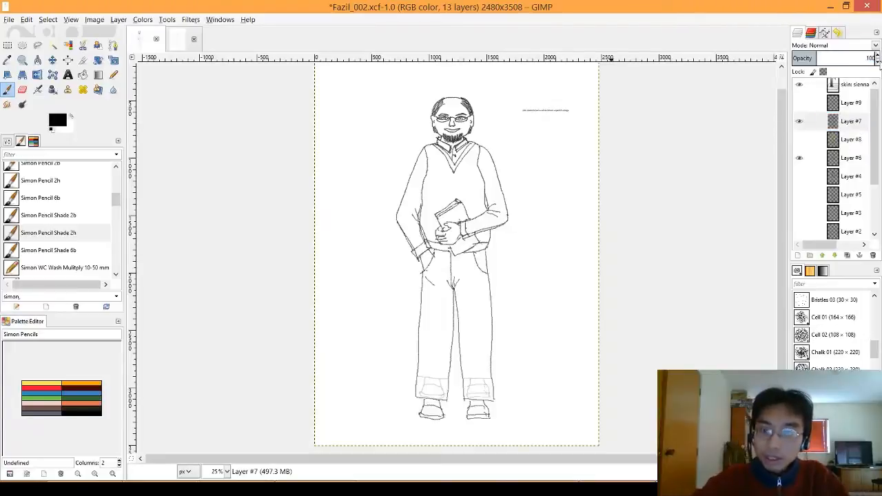
text(100)
key(Return)
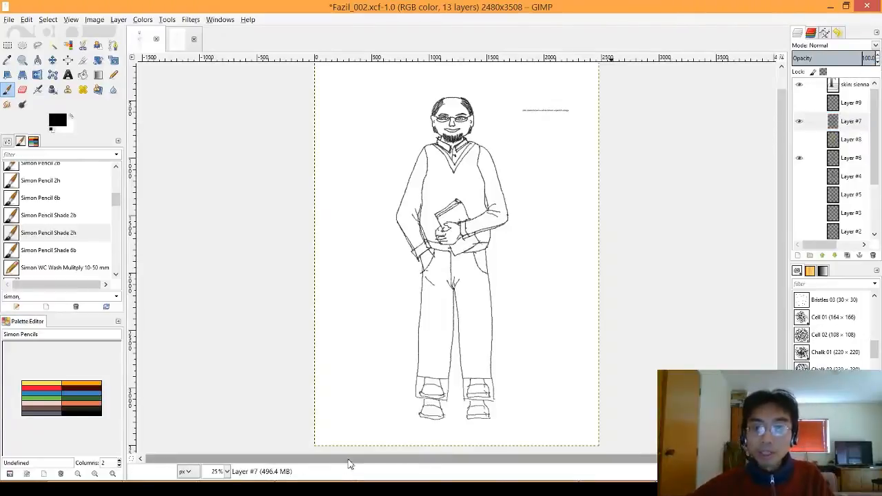
Compare the Layer #6 figure with the Layer #7 version by toggling their visibility, leaving only Layer #7 of the two displayed
click(810, 122)
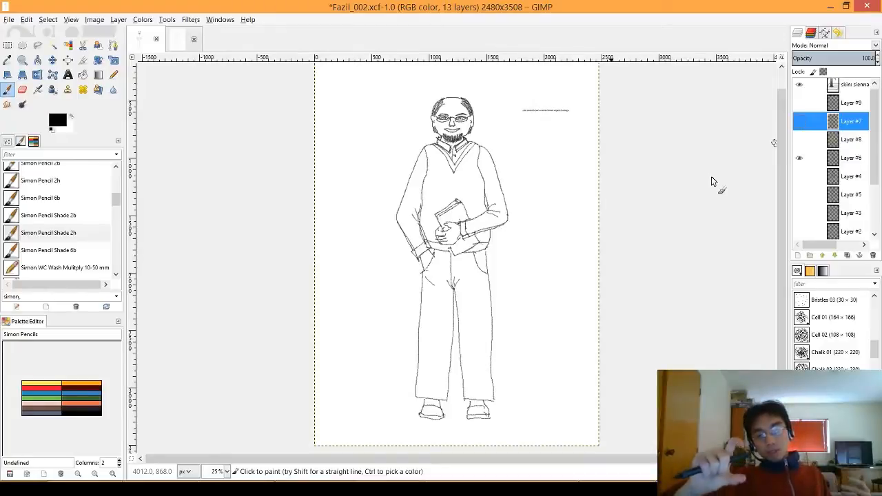
click(799, 158)
click(799, 122)
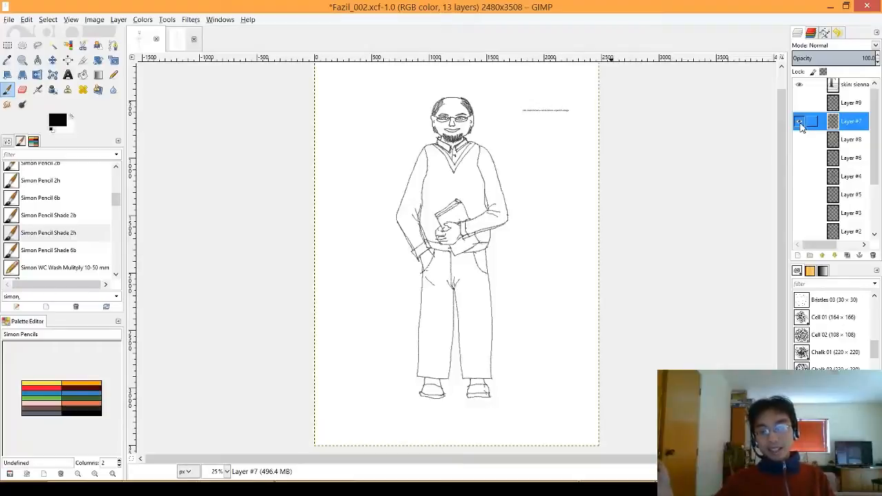
Preview the colouring on Layer #8 together with Layer #7, and replace both with the clean line art on Layer #9
click(799, 139)
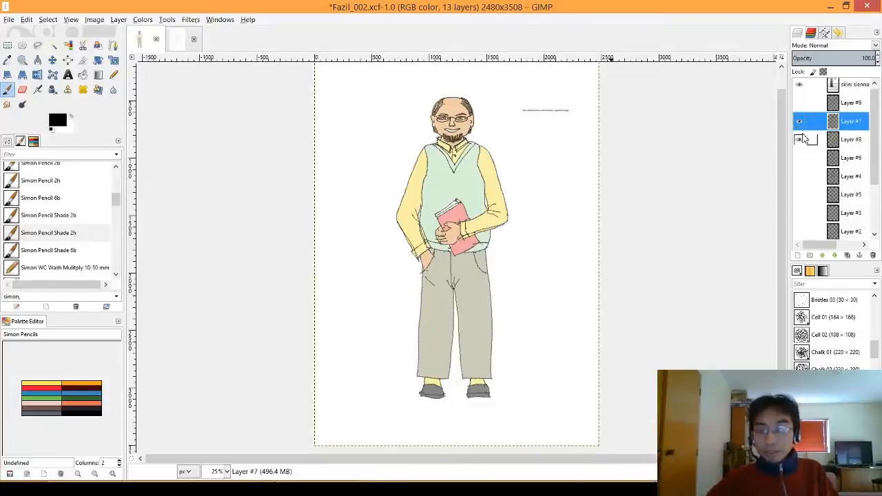
click(801, 139)
click(799, 121)
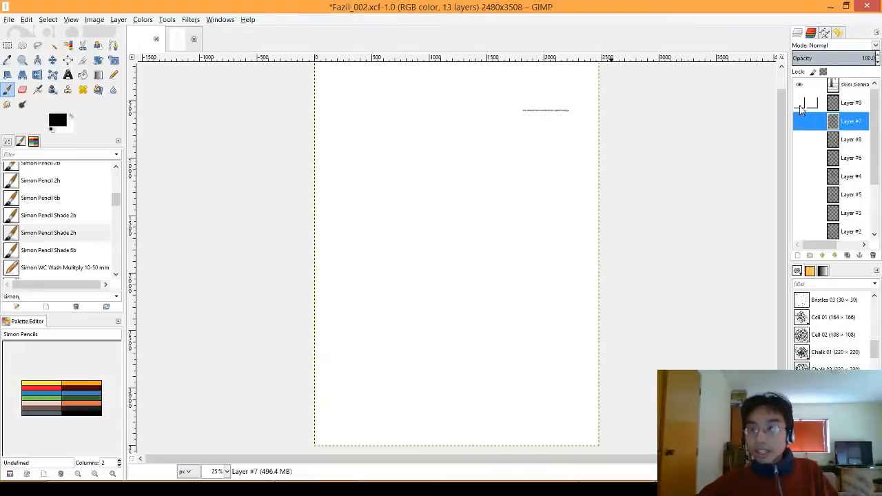
click(800, 105)
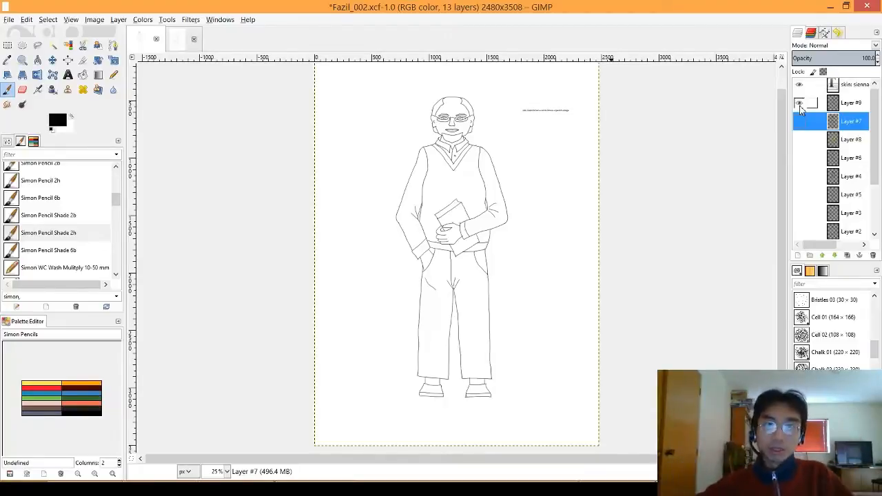
In the Emma_002 image, hide Layer #3 and display the pencil sketch on Pasted Layer
click(185, 38)
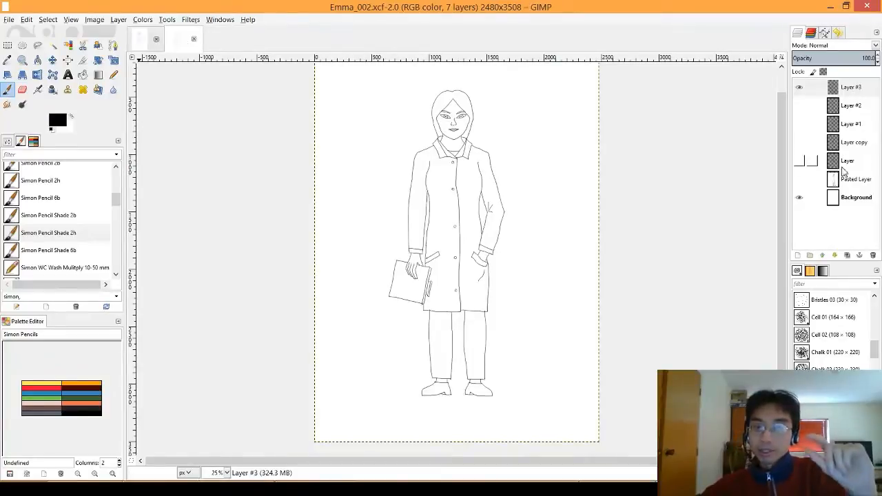
click(798, 87)
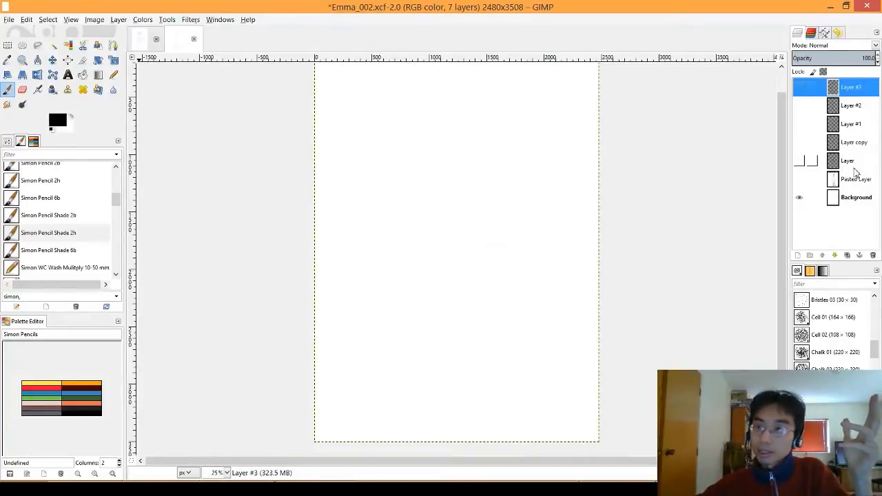
click(825, 181)
click(799, 179)
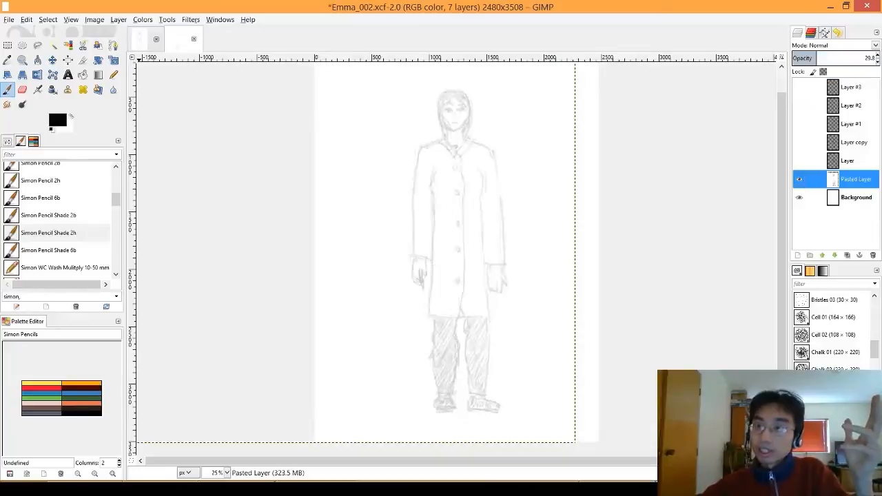
Set the opacity of Pasted Layer to 100
double_click(868, 61)
text(100)
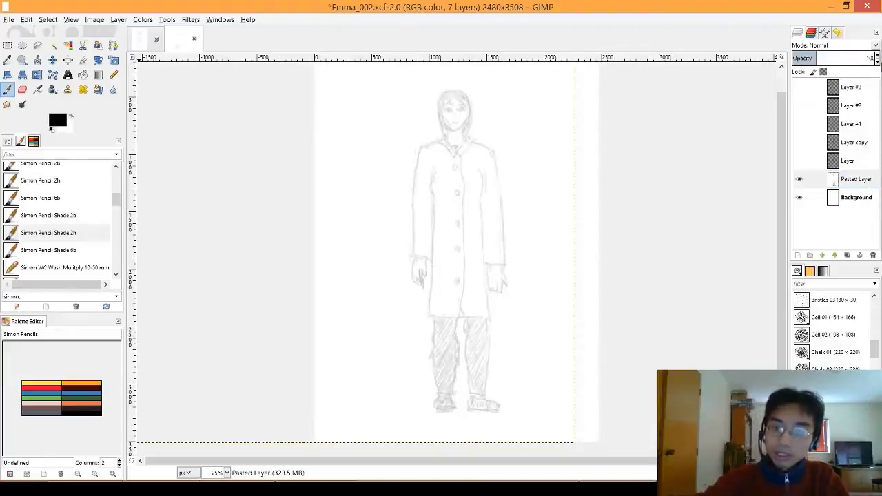
key(Return)
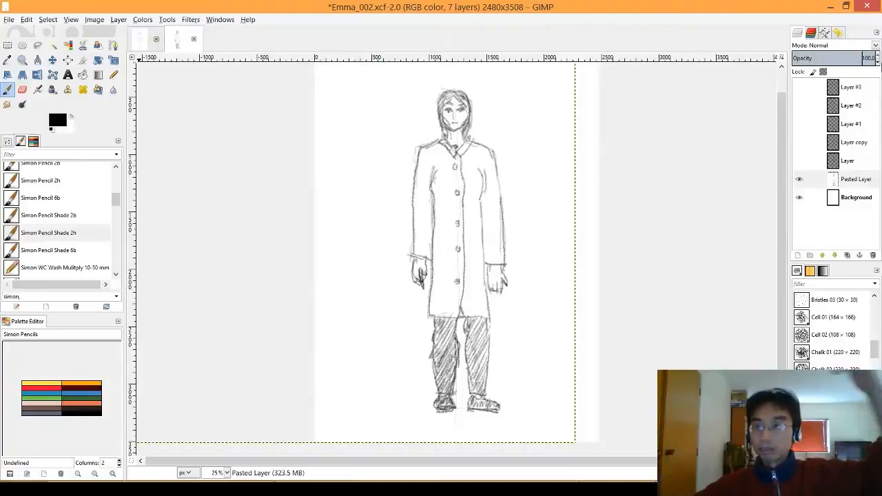
Display the line drawing on the layer named Layer, compare it with the Pasted Layer sketch, and leave Pasted Layer hidden
click(833, 161)
click(799, 161)
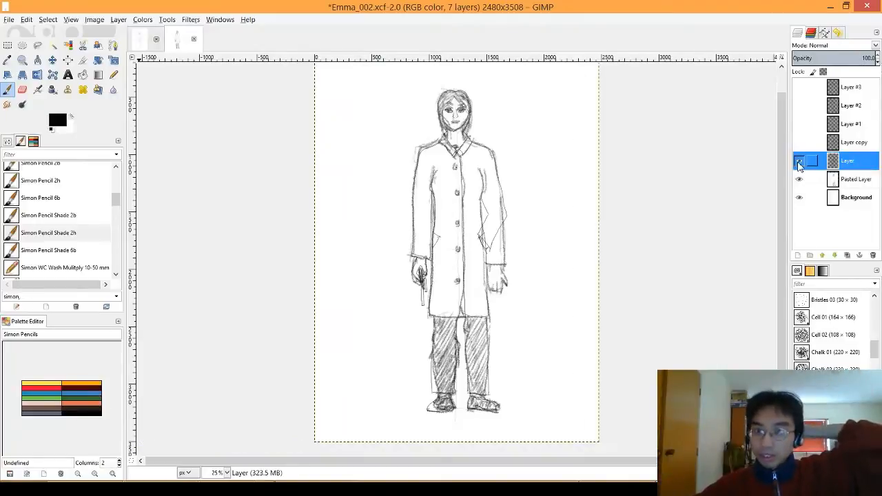
click(799, 179)
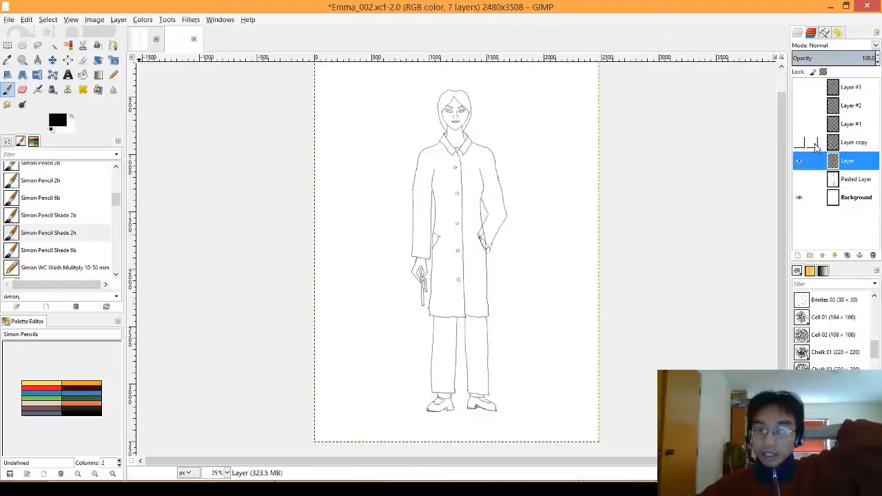
click(800, 179)
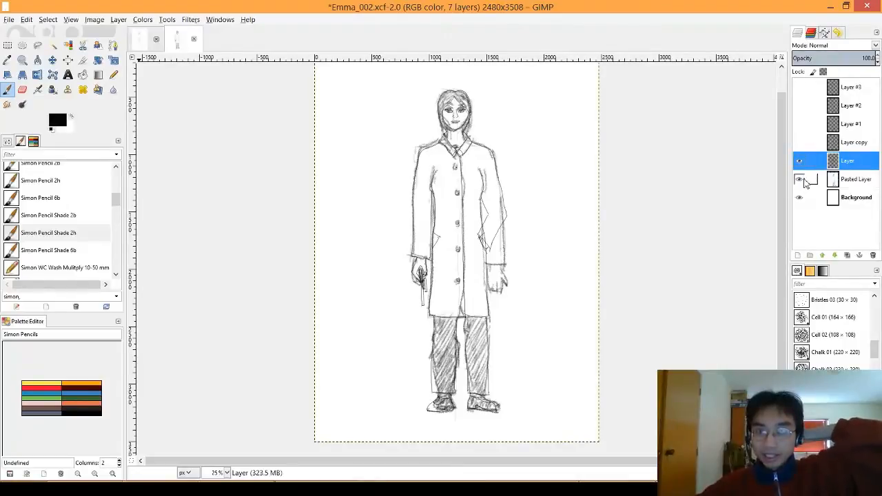
click(801, 180)
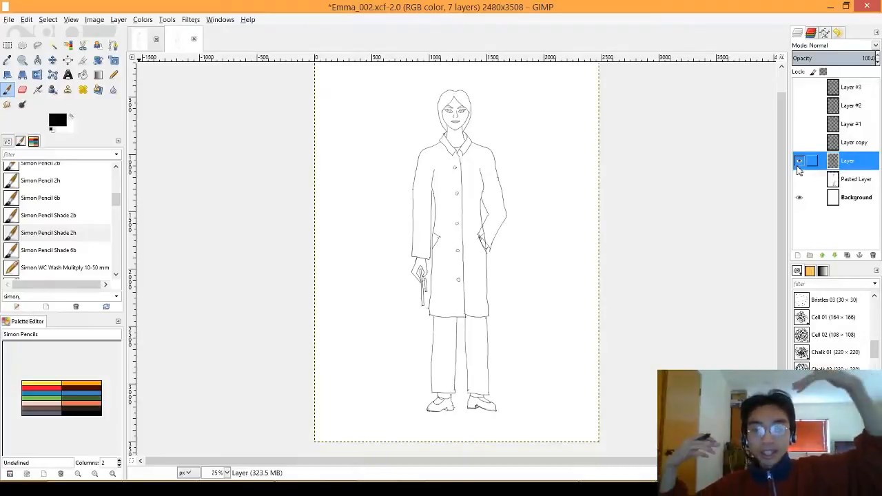
Hide the layer named Layer, display Layer copy and set its opacity to 100
click(799, 161)
click(855, 142)
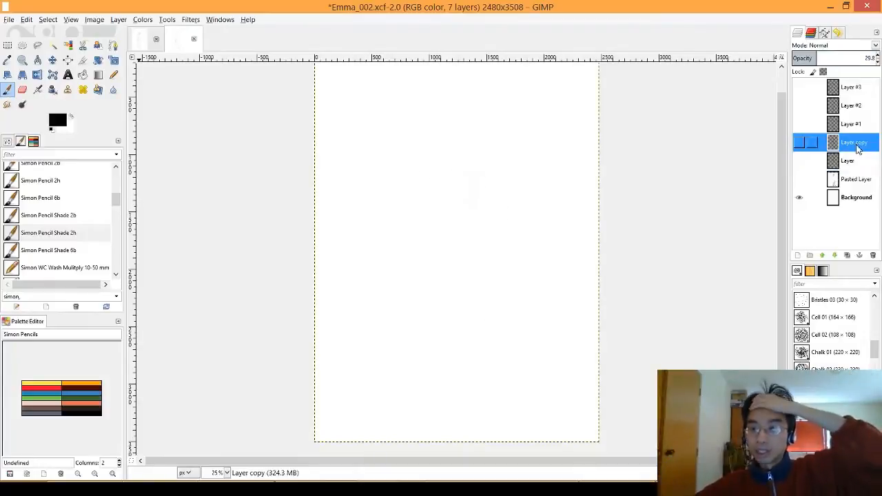
click(799, 142)
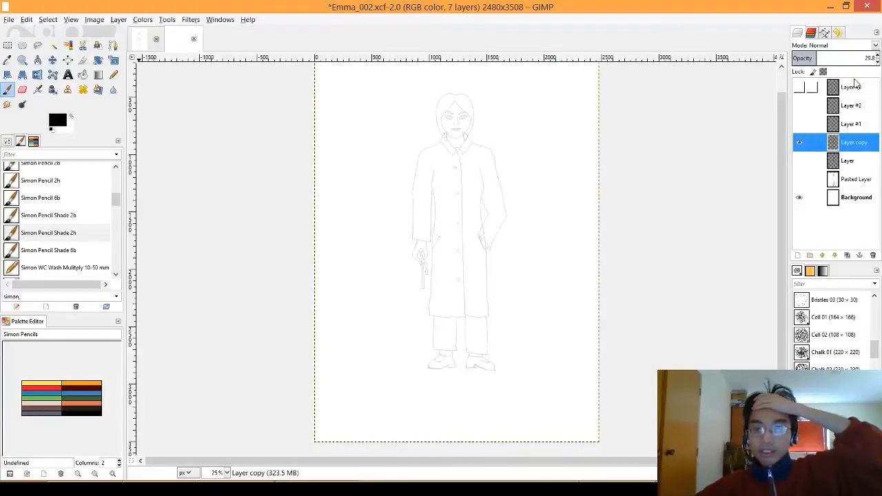
click(868, 59)
key(BackSpace)
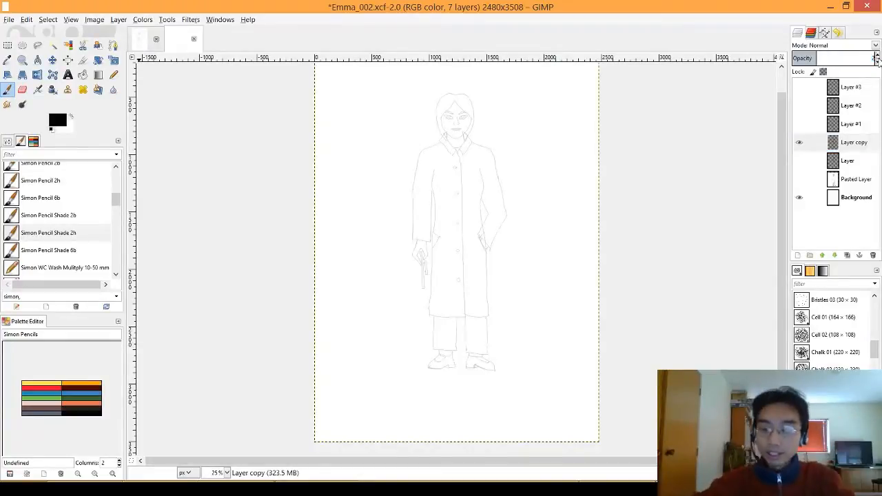
text(100)
key(Return)
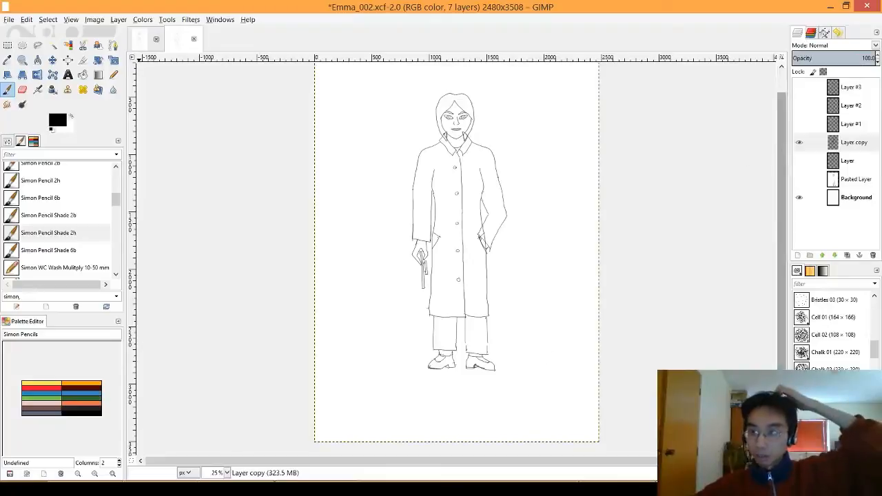
Hide Layer copy, display Layer #1 and set its opacity to 100
click(799, 143)
click(808, 126)
click(799, 123)
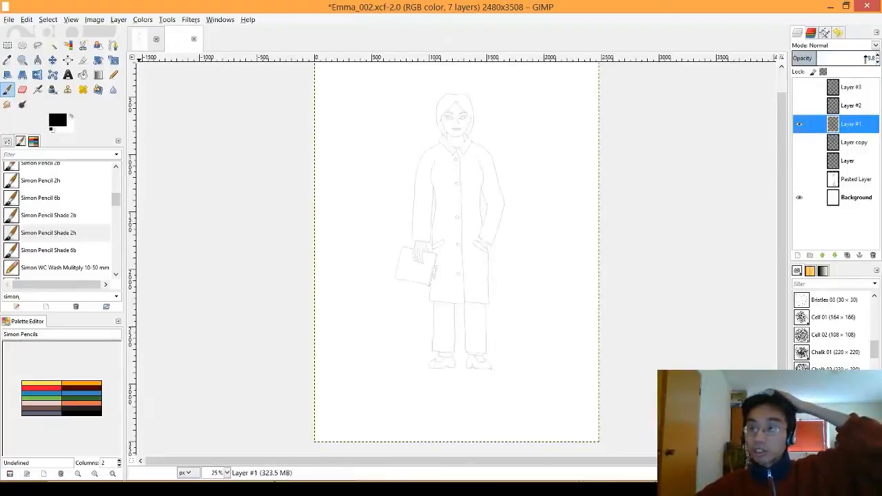
drag(866, 58, 879, 60)
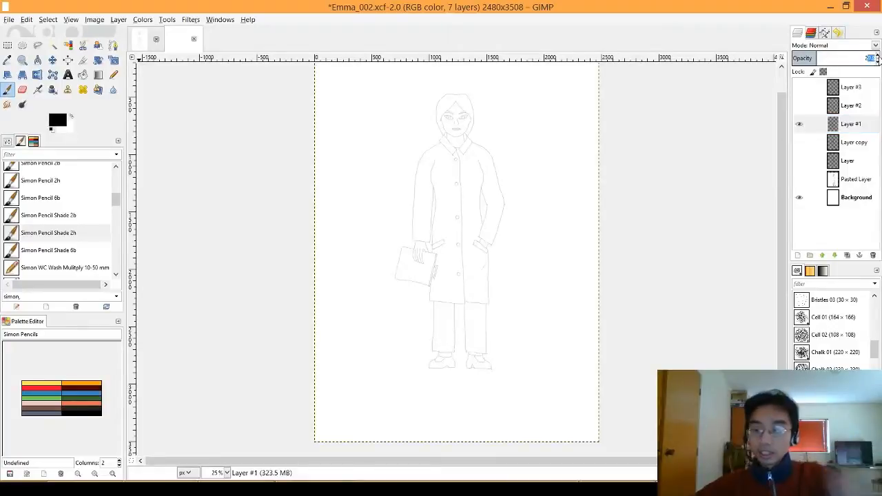
text(2)
text(00)
key(Return)
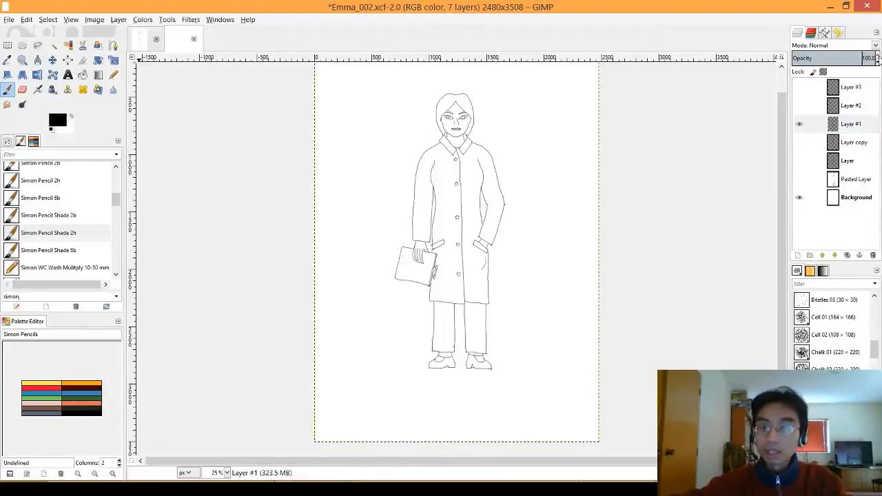
Compare Layer #1 with Layer copy by swapping their visibility, ending with only Layer #1 of the two displayed
click(799, 123)
click(799, 141)
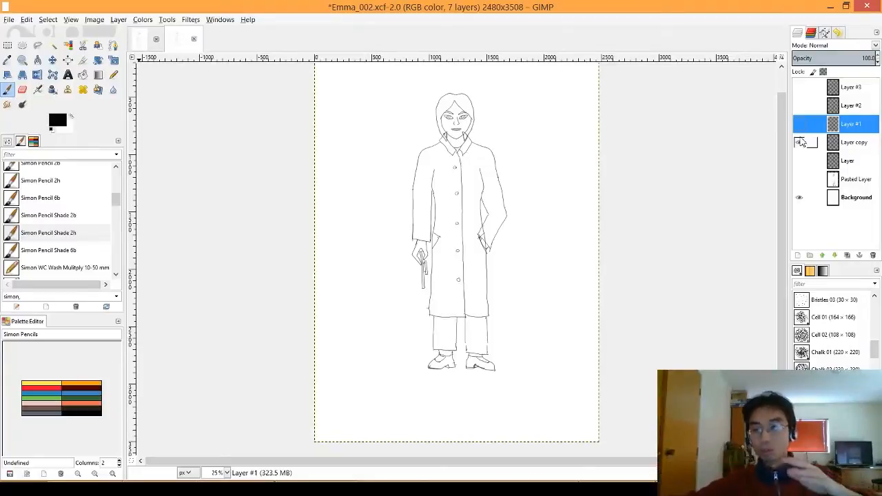
click(799, 142)
click(800, 124)
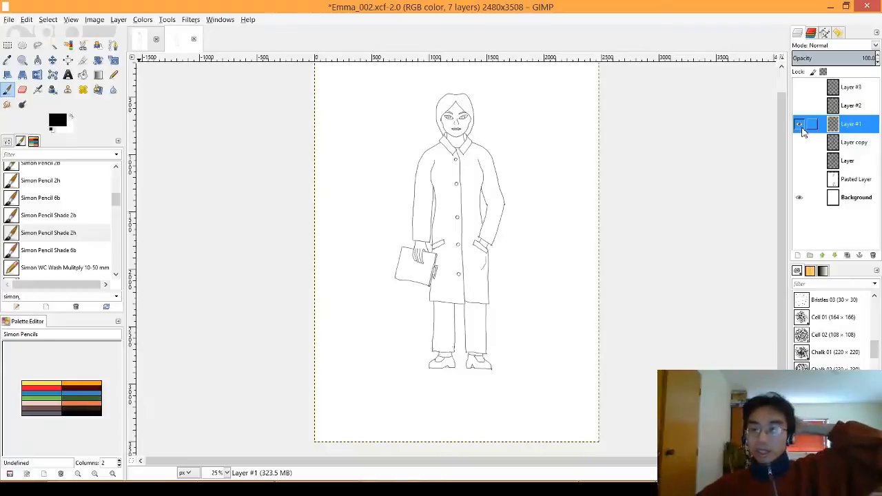
Hide Layer #1, display the figure on Layer #2 and set its opacity to 100
click(799, 124)
click(799, 105)
click(847, 110)
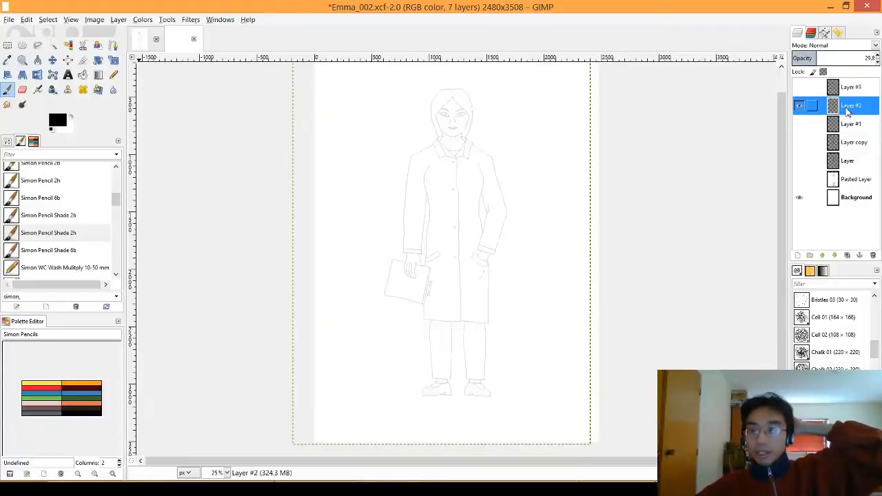
click(868, 59)
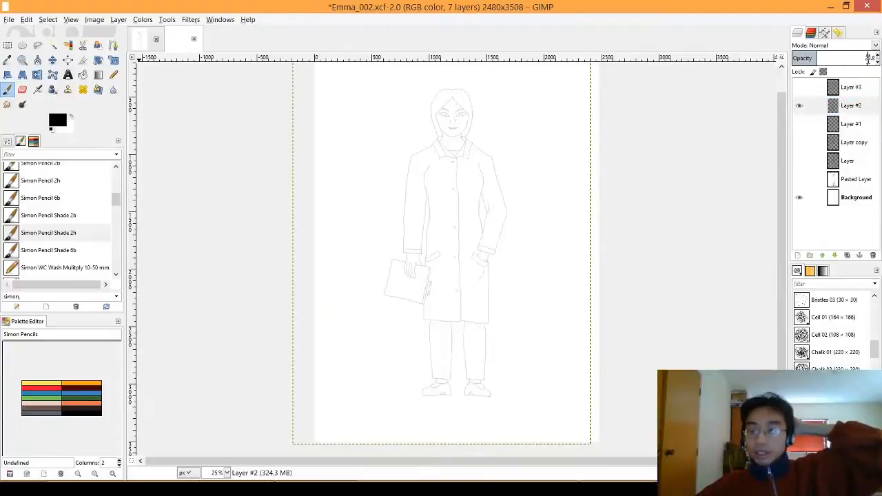
text(100)
key(Return)
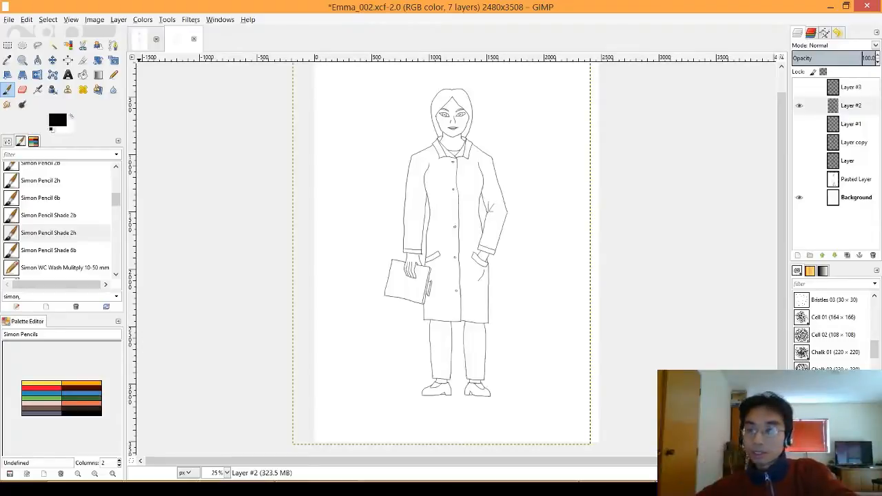
Compare Layer #2 with Layer #1 by swapping their visibility, ending with only Layer #2 of the two displayed
click(798, 106)
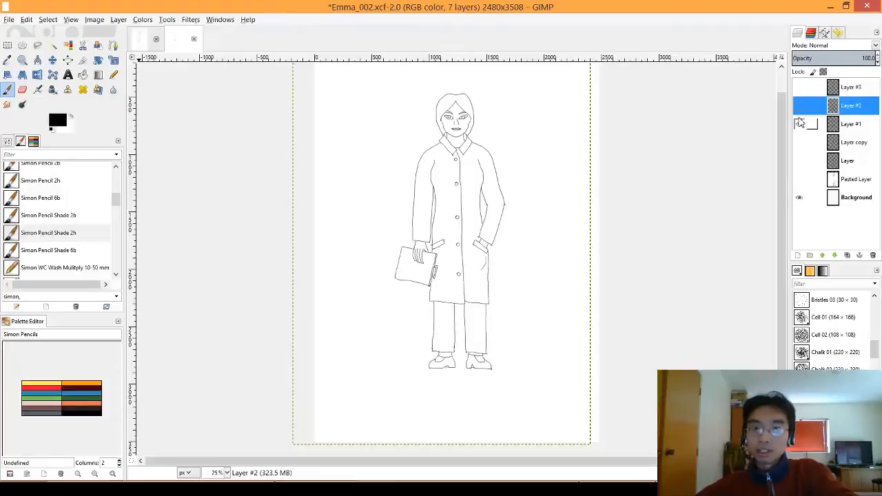
click(799, 123)
click(799, 105)
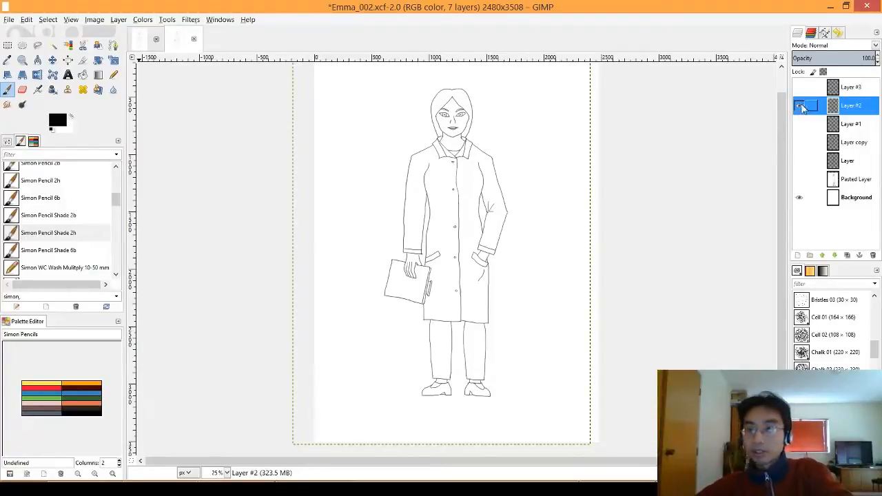
Hide Layer #2, then display and select the final line art on Layer #3
click(799, 106)
click(799, 87)
click(854, 88)
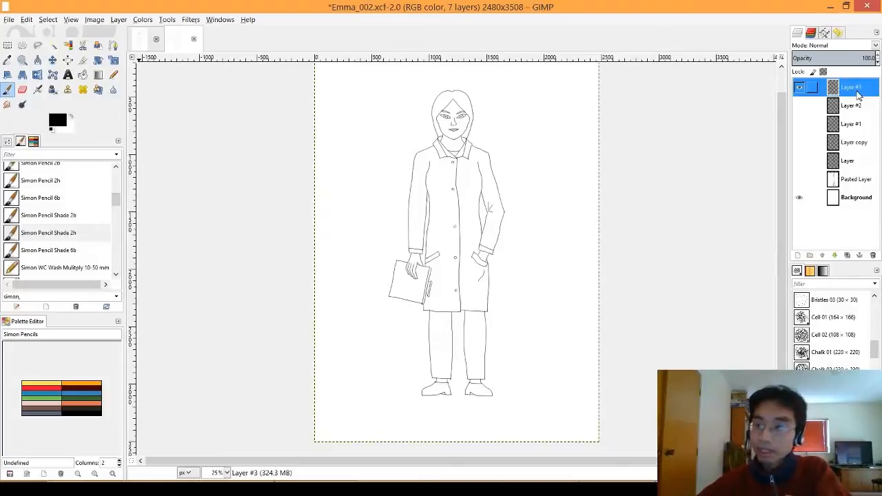
Return to the Fazil_002 image and preview the figure on Layer #7 with the Layer #8 colouring in place of Layer #9
click(138, 44)
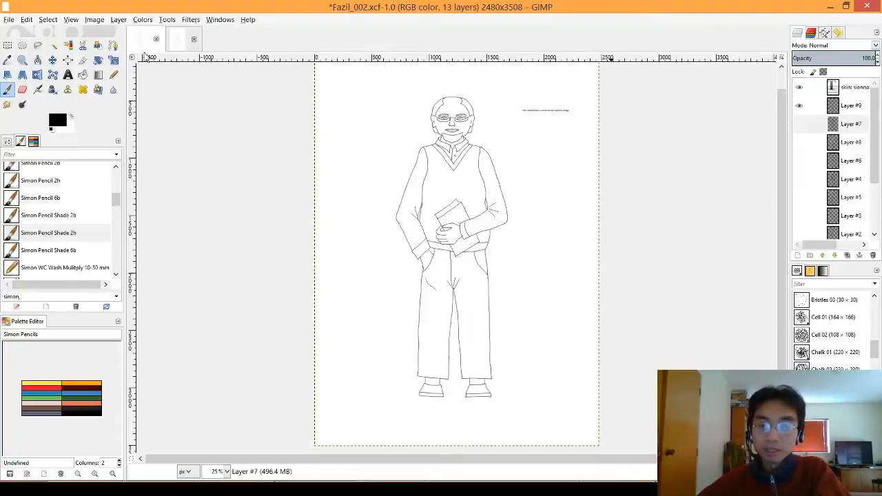
click(799, 106)
click(799, 124)
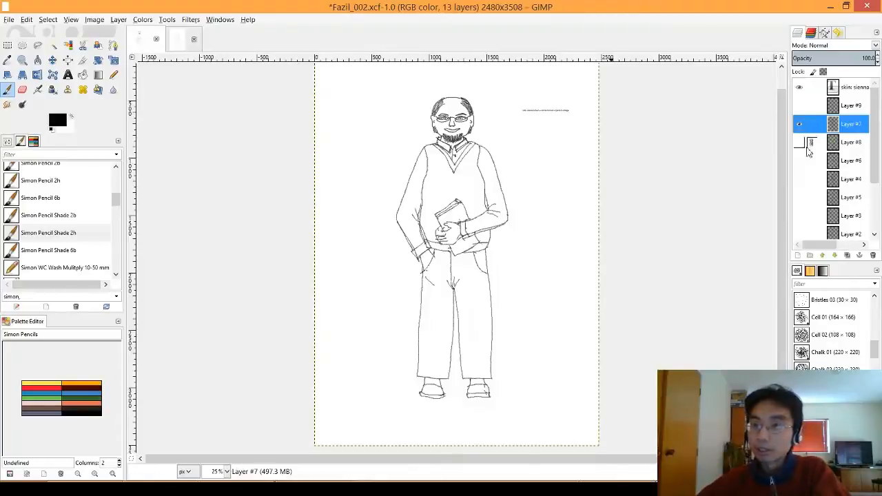
click(800, 142)
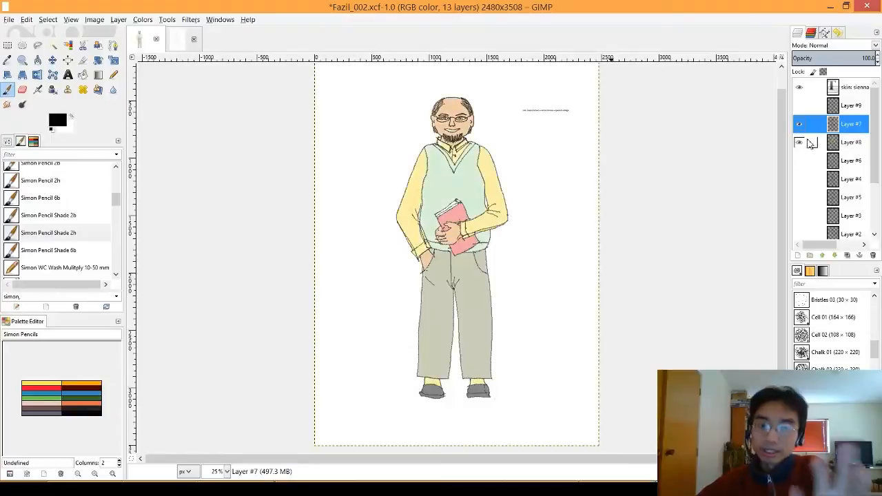
click(799, 142)
click(799, 124)
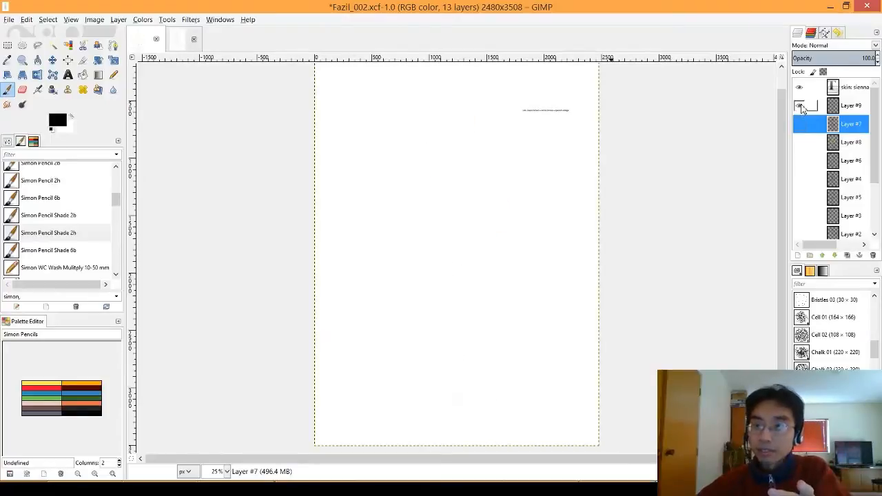
Restore Layer #9's visibility in the Fazil_002 image and switch to the Emma_002 image
click(799, 106)
click(175, 46)
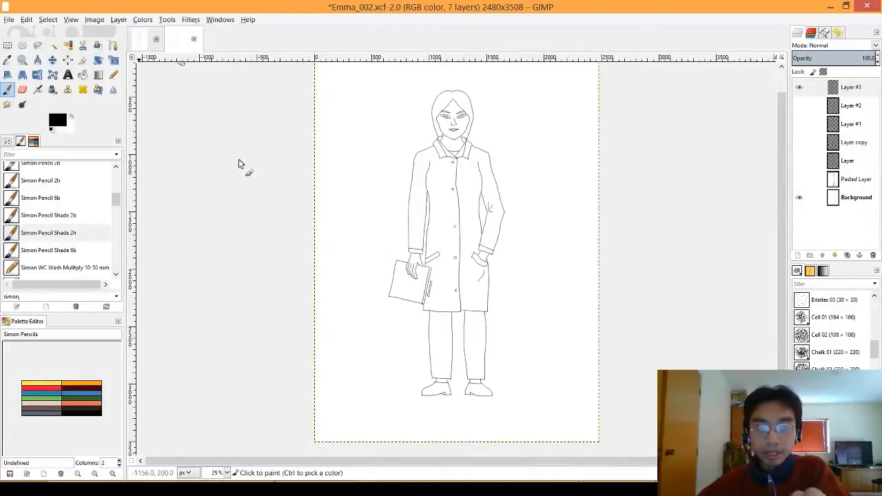
Create a new blank image from the A4 (300ppi) template
click(16, 20)
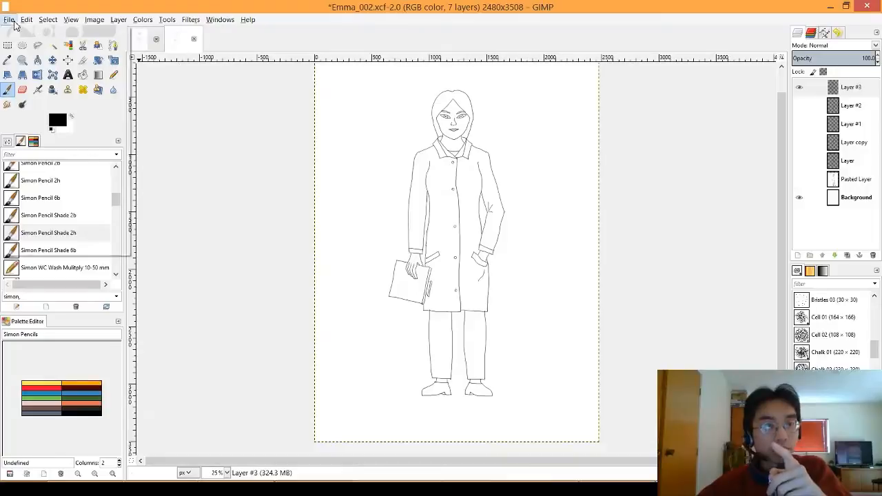
click(18, 31)
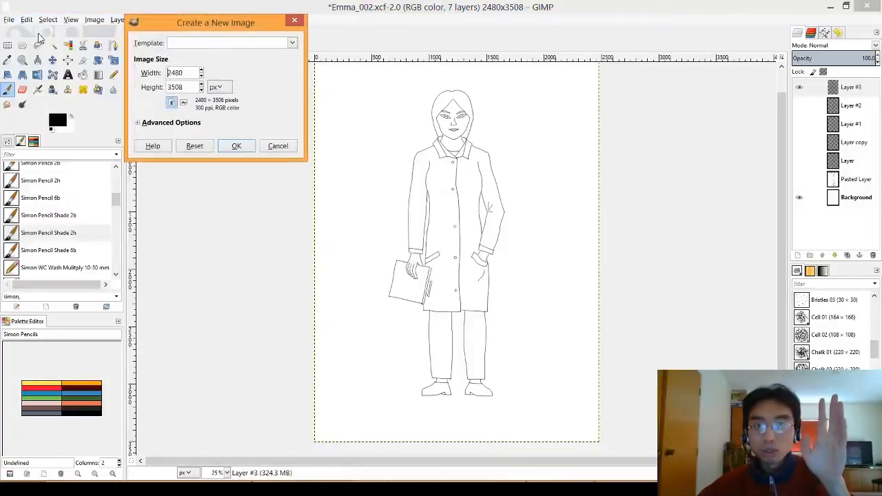
click(216, 90)
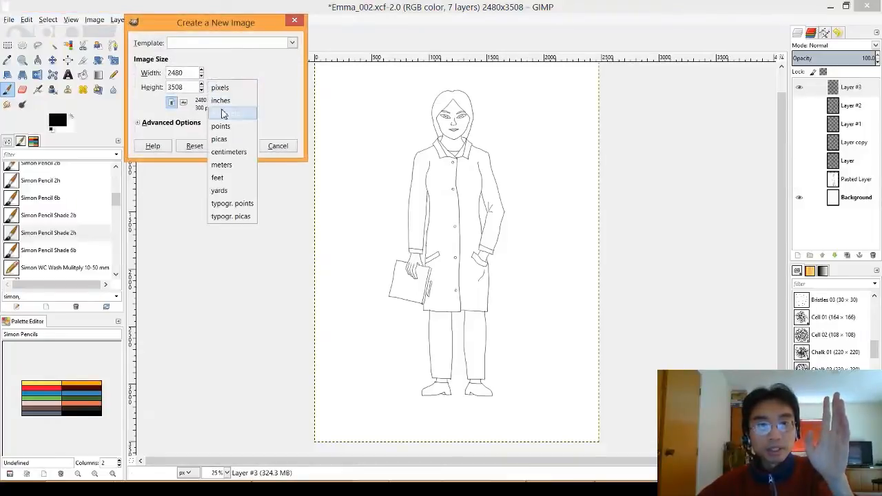
click(218, 88)
click(171, 127)
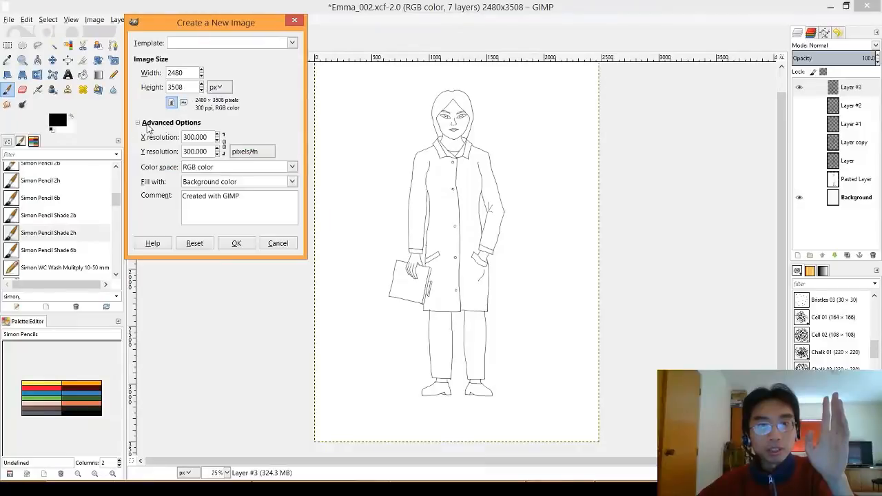
click(221, 44)
click(225, 111)
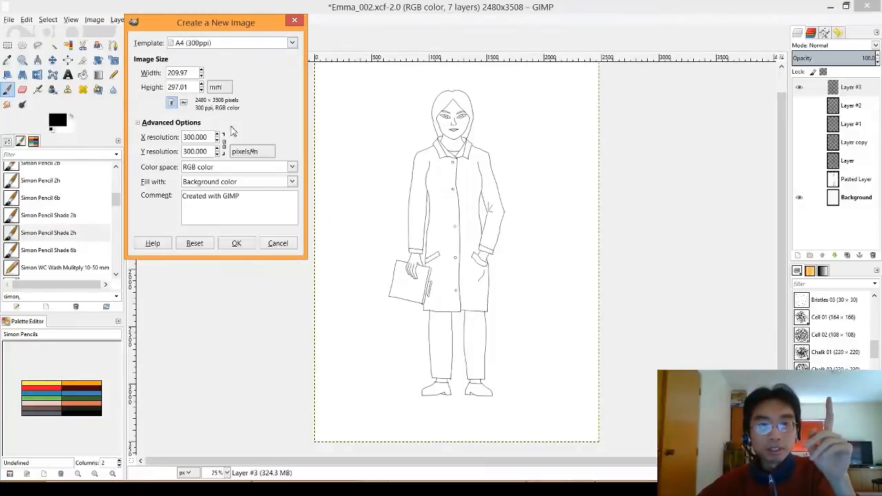
click(236, 243)
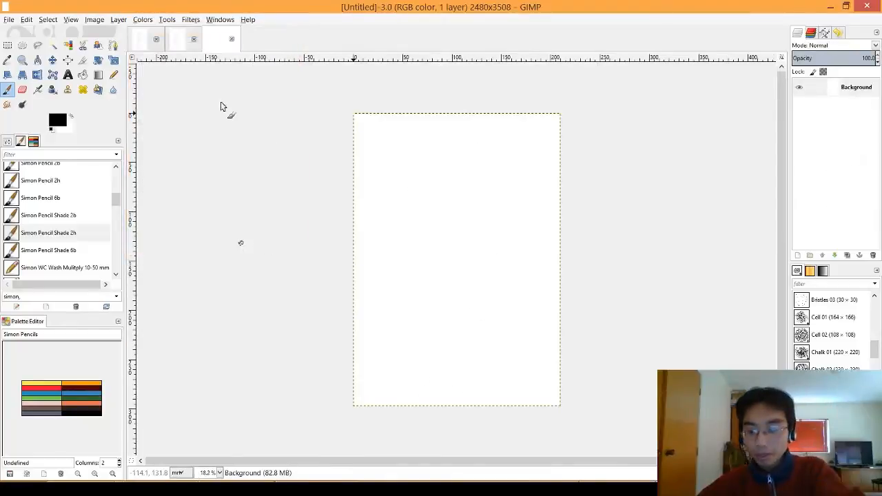
key(plus)
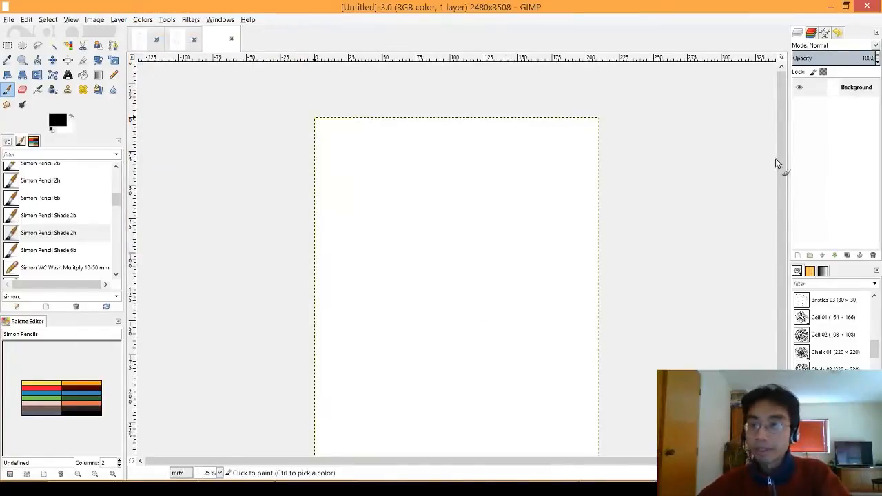
drag(778, 164, 777, 193)
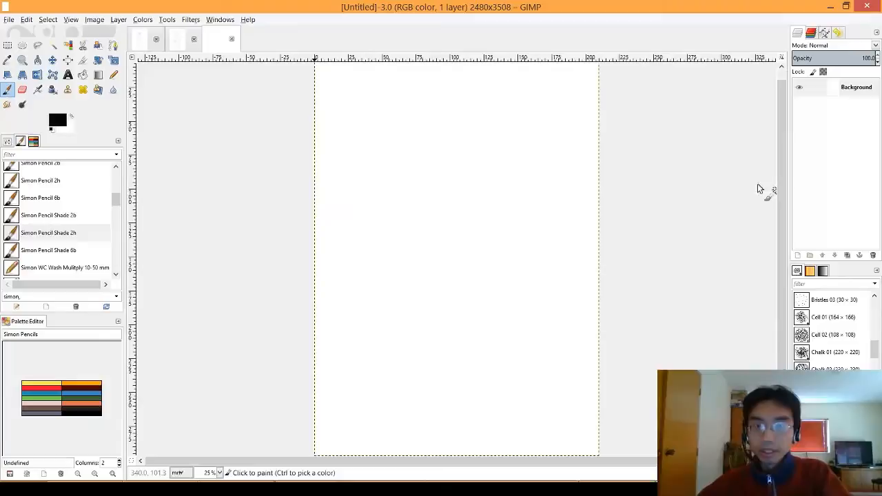
Start opening an existing image and browse to the 12Months folder on the Desktop
click(9, 19)
click(21, 53)
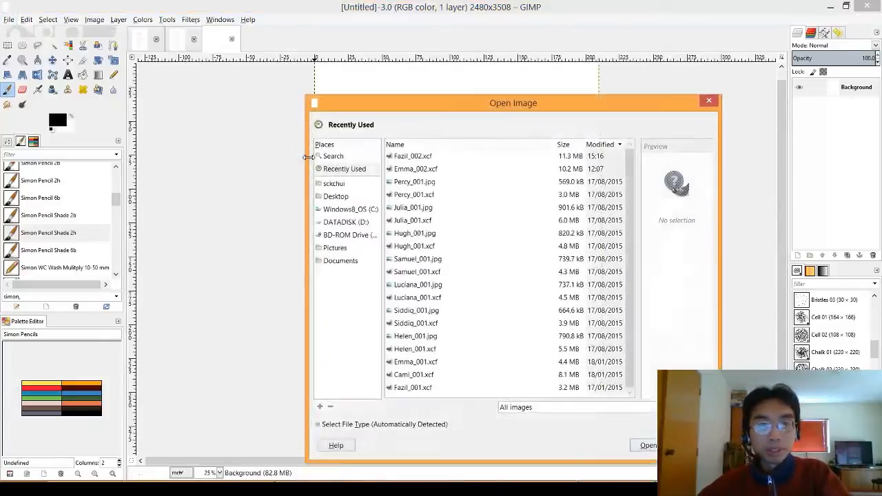
click(336, 194)
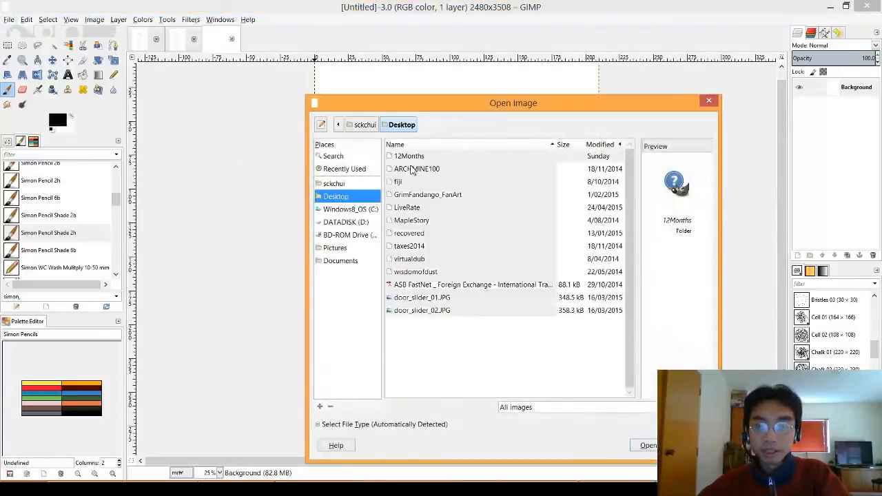
double_click(413, 157)
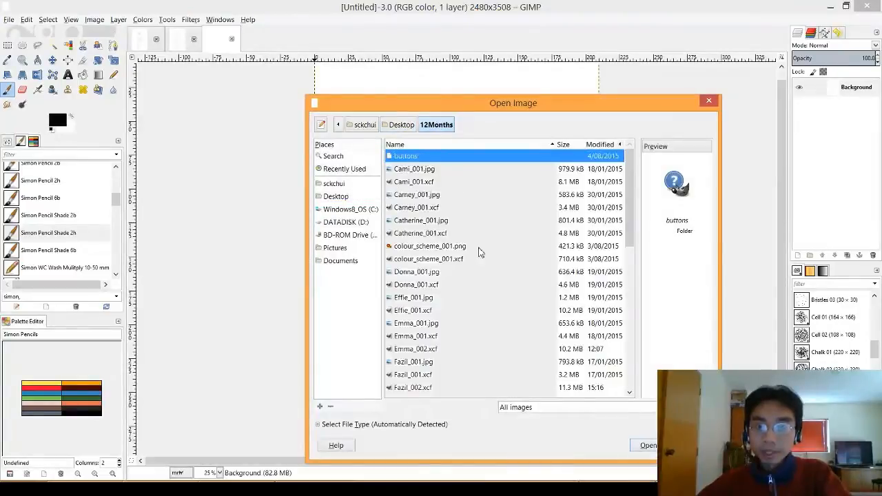
Preview the Donna_001, Catherine_001, Carney_001 and Cami_001 drawings in the 12Months folder
click(449, 284)
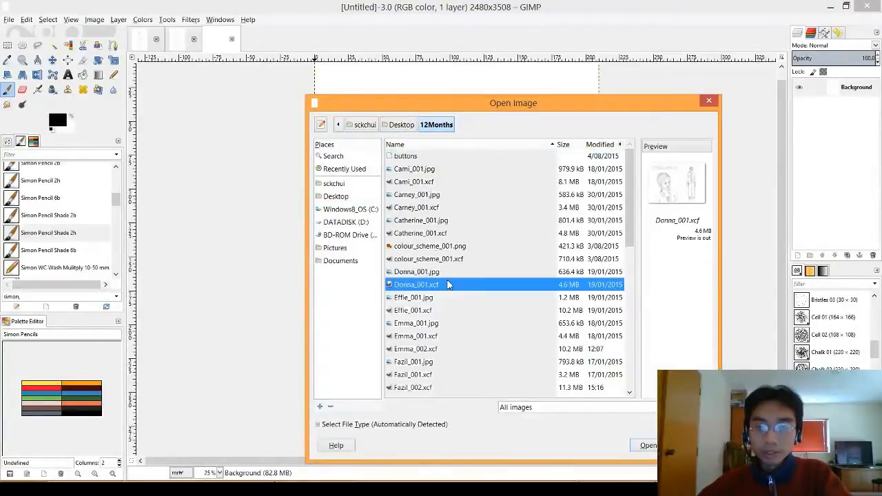
click(443, 275)
click(447, 287)
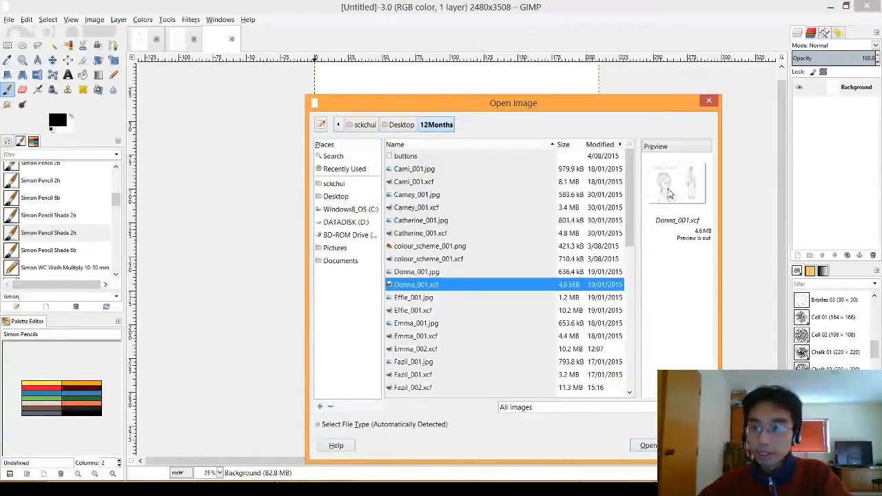
click(412, 235)
click(417, 209)
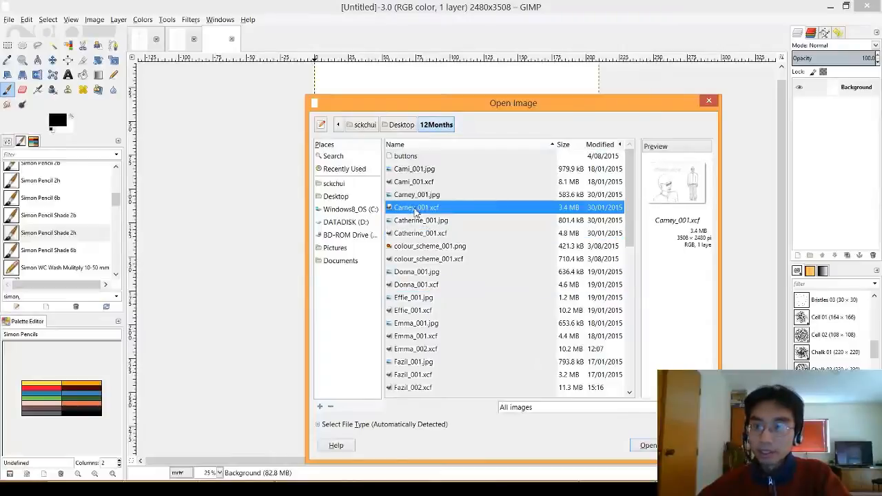
click(405, 183)
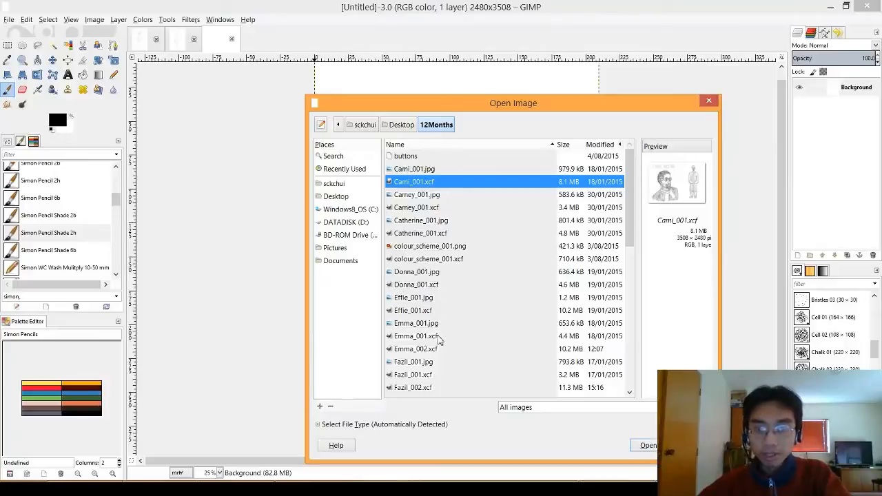
Open Harold_001.xcf from the 12Months folder
scroll(439, 340, down, 3)
scroll(439, 340, down, 3)
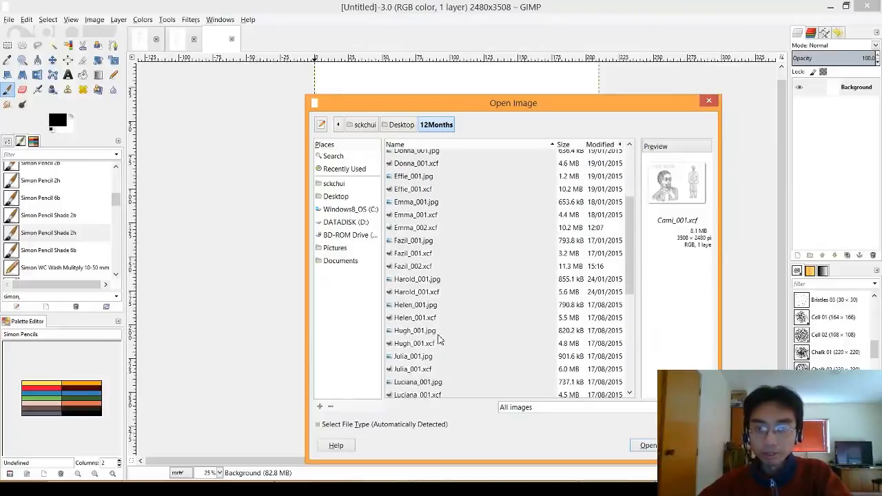
click(424, 292)
click(642, 445)
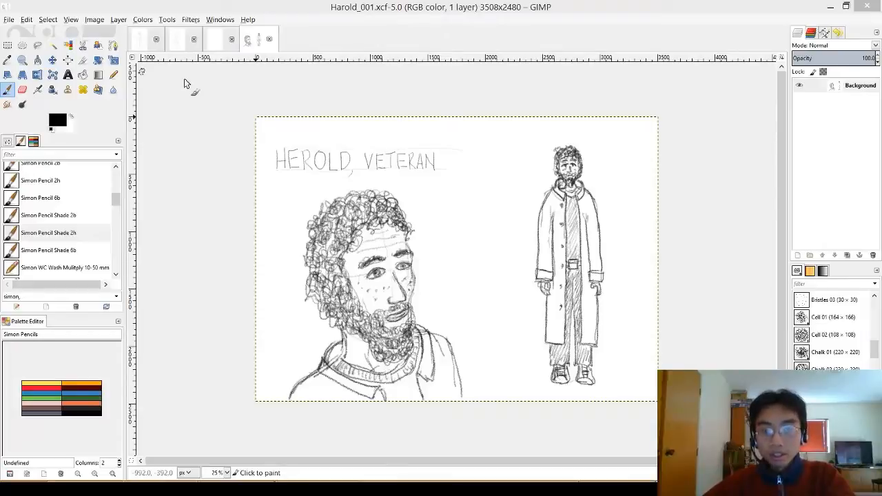
Copy the whole Harold_001 drawing and paste it into the blank A4 image as a floating selection
click(210, 44)
key(ctrl+v)
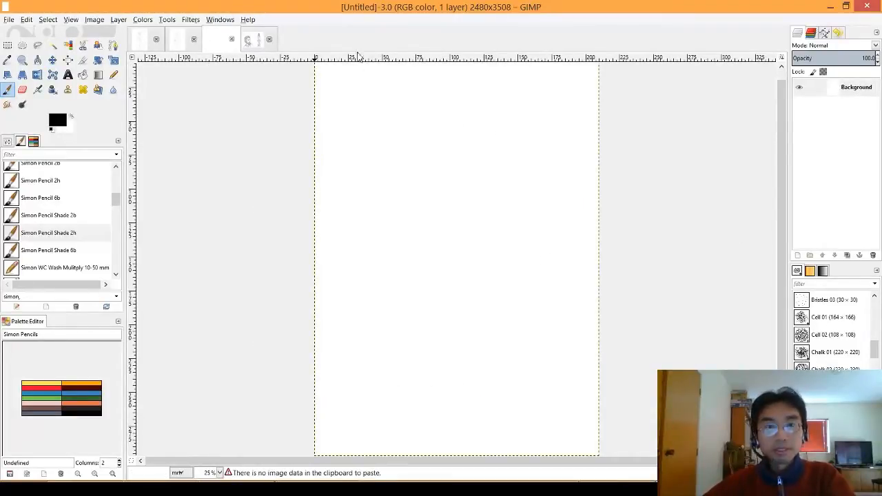
click(252, 40)
key(ctrl+c)
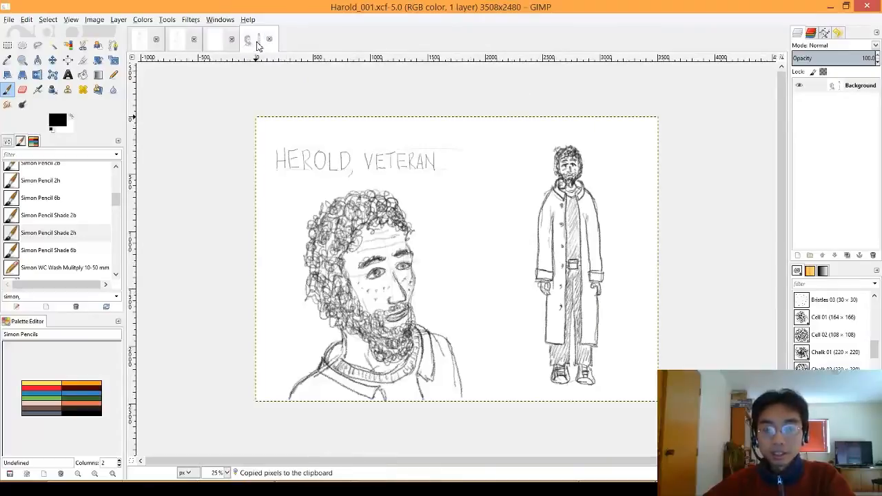
click(222, 47)
key(ctrl+v)
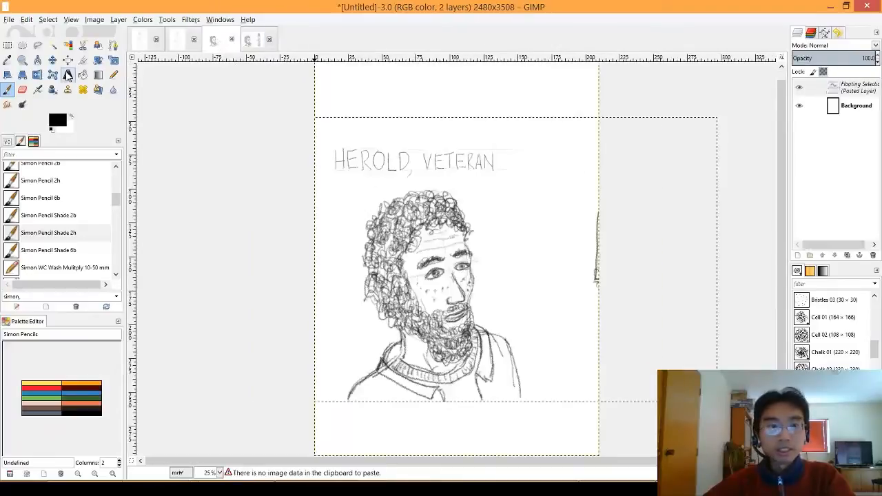
Activate the Move tool, display its options, try selection mode on the pasted drawing, and set it back to moving layers
click(53, 60)
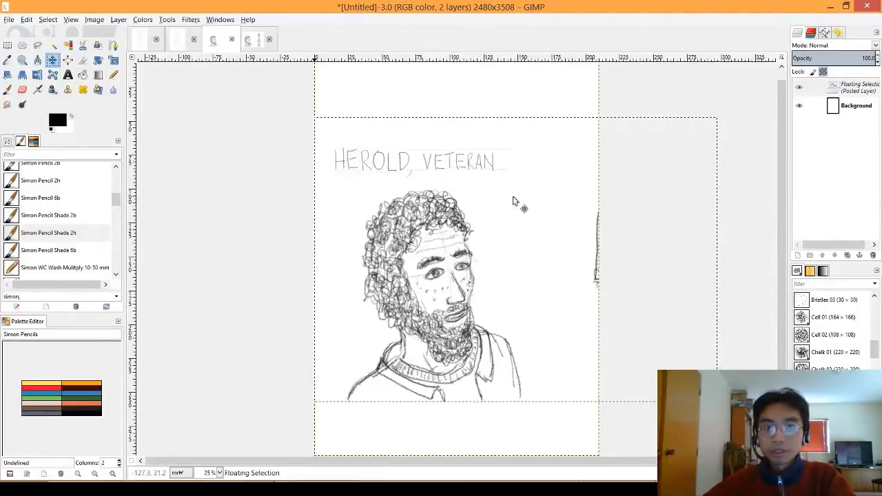
click(7, 141)
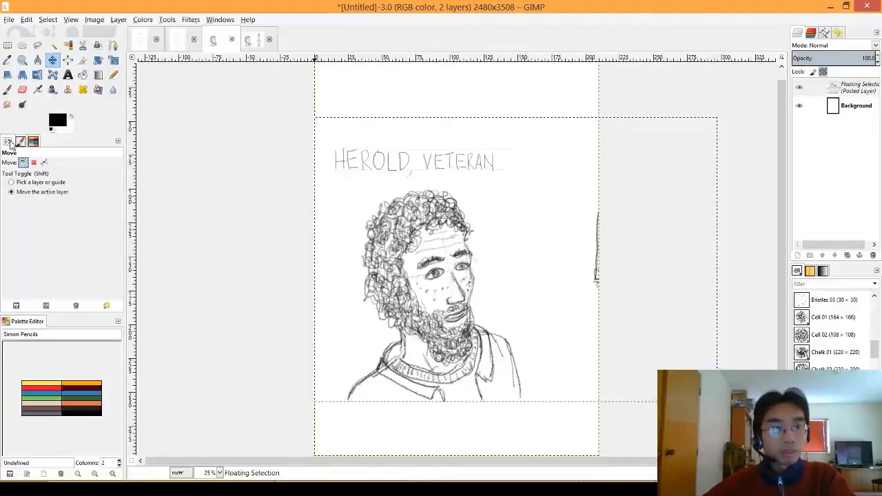
click(33, 162)
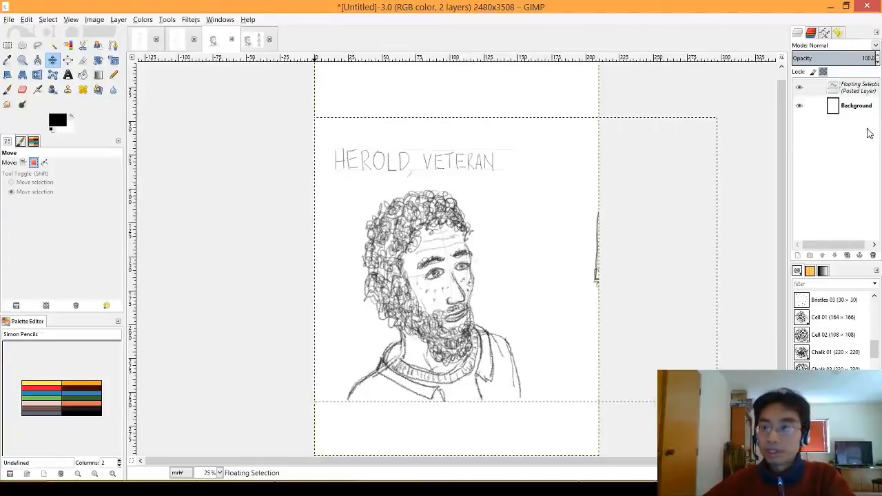
click(859, 92)
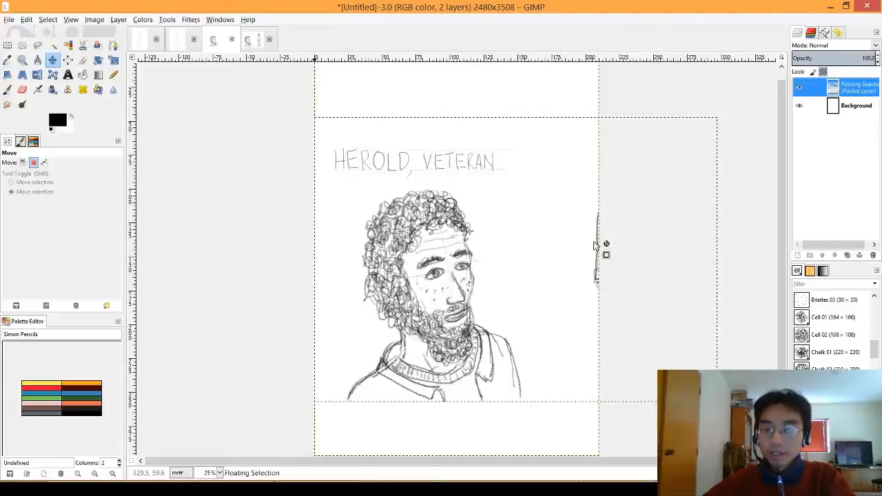
click(23, 162)
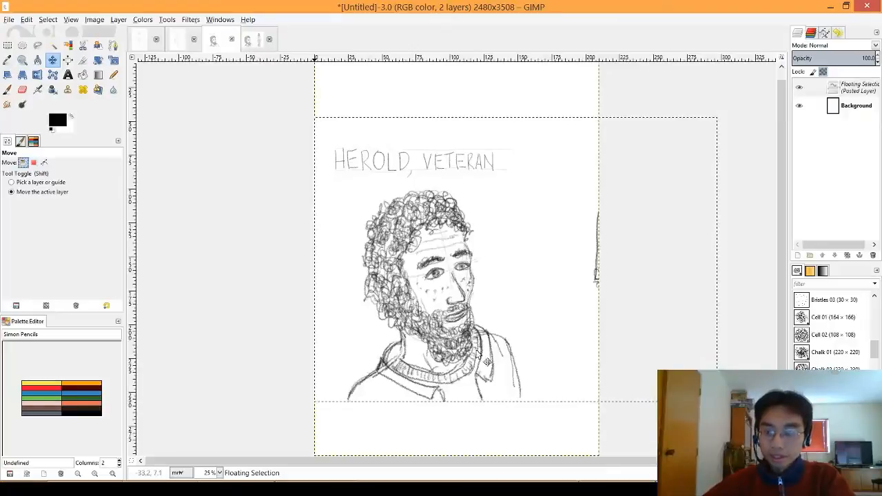
Try anchoring the pasted drawing to the background and converting it into its own layer, undoing each attempt
click(859, 256)
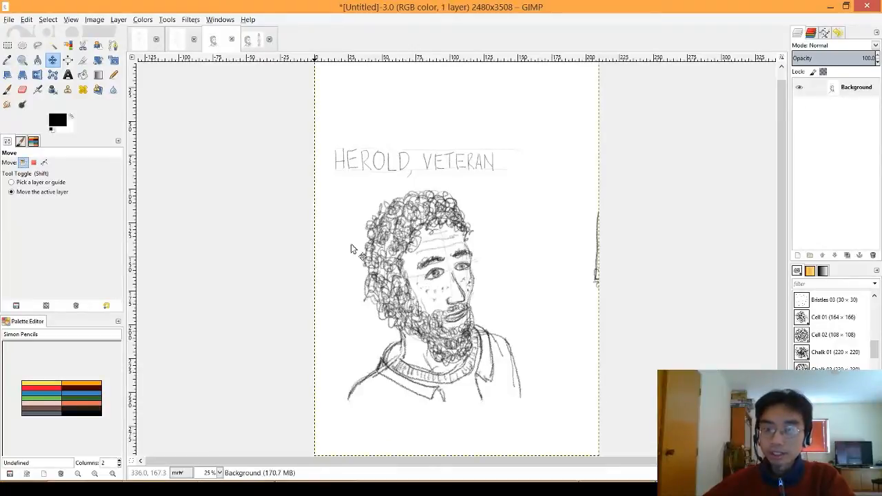
key(ctrl+v)
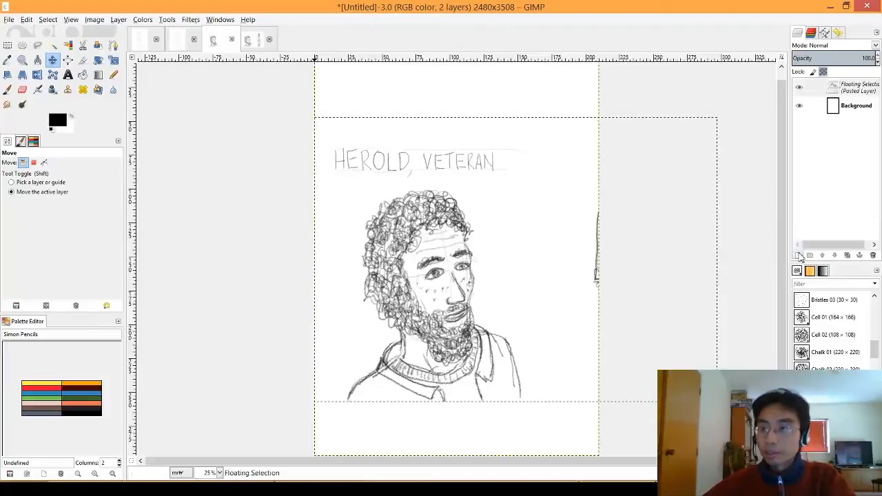
click(799, 256)
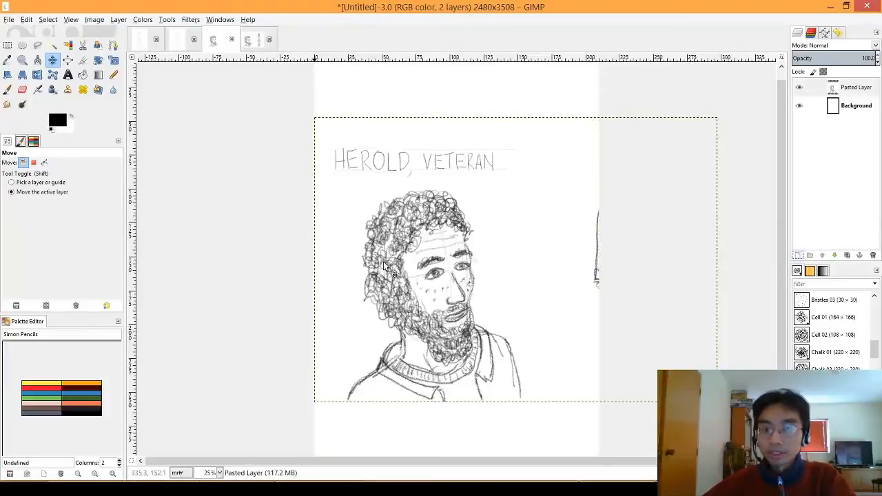
key(ctrl+z)
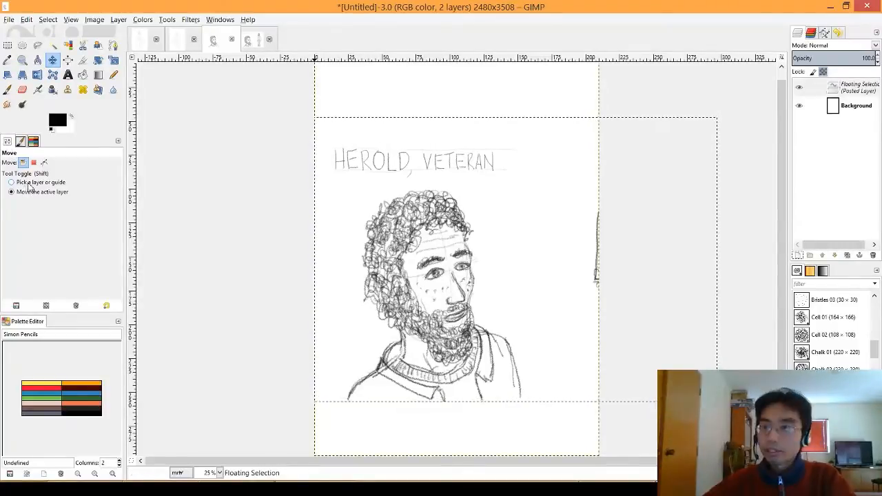
Undo the paste, then copy the Harold_001 drawing again and paste it into the blank A4 image
click(858, 90)
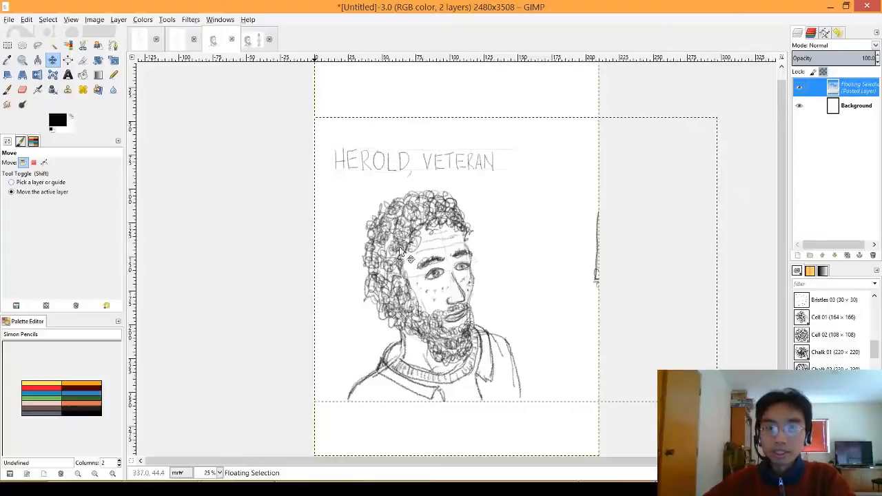
key(ctrl+z)
click(245, 49)
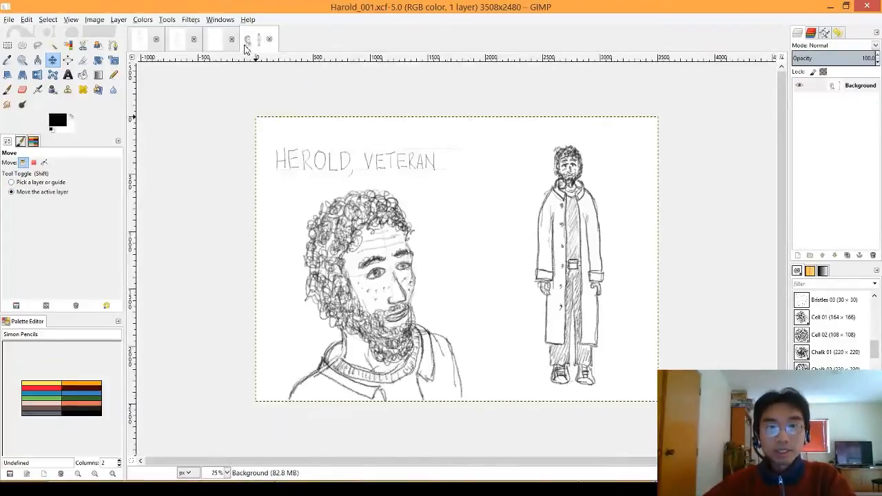
click(26, 19)
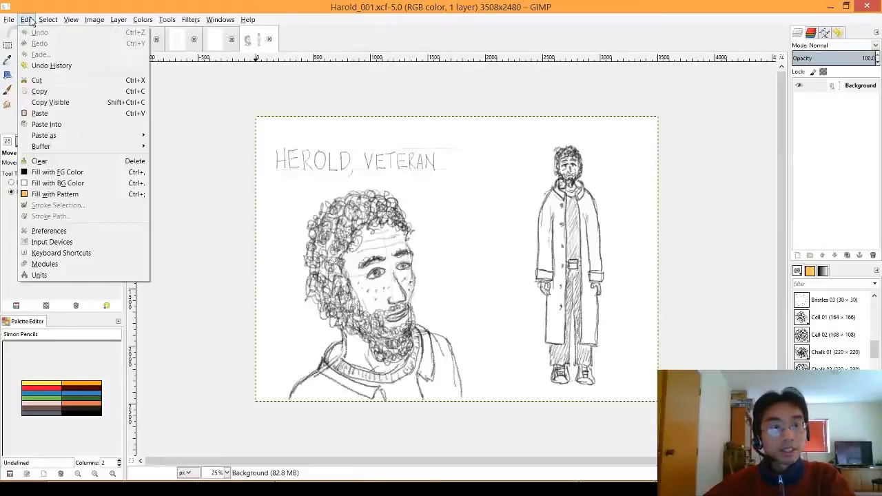
click(53, 89)
click(212, 41)
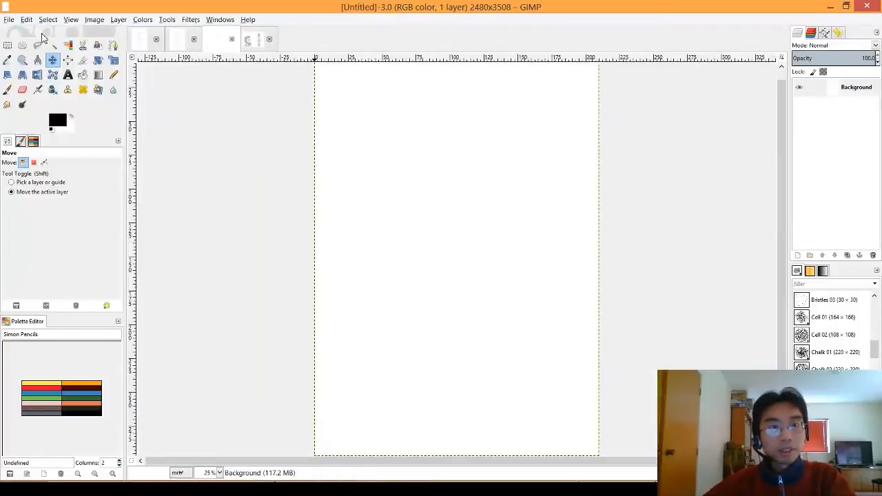
click(26, 20)
click(41, 113)
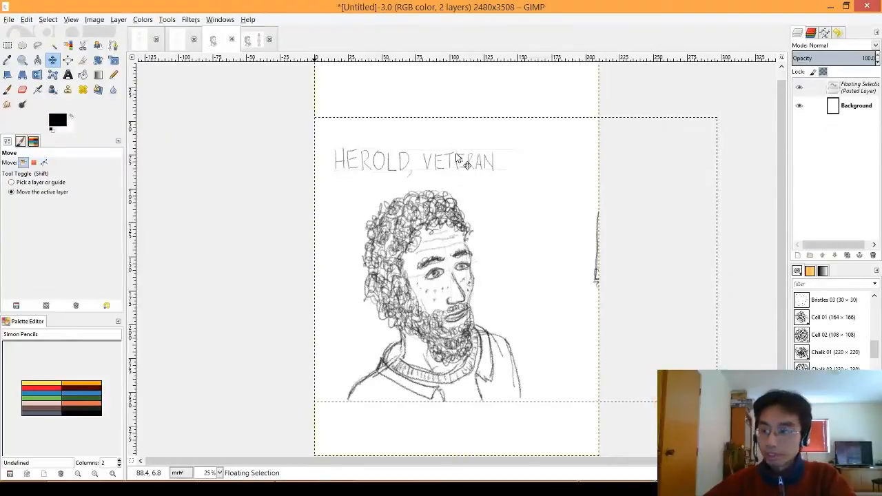
Undo the paste, then paste the Harold_001 drawing again over a new full-size transparent layer
key(ctrl+z)
click(798, 255)
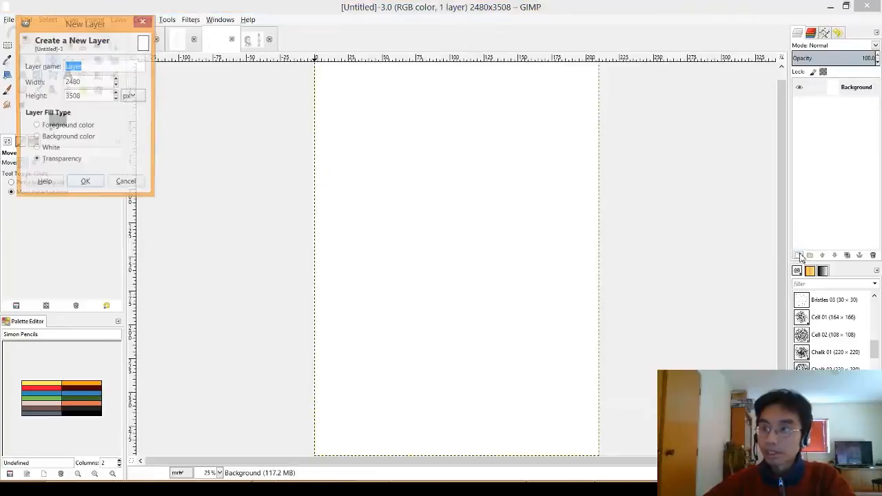
click(85, 183)
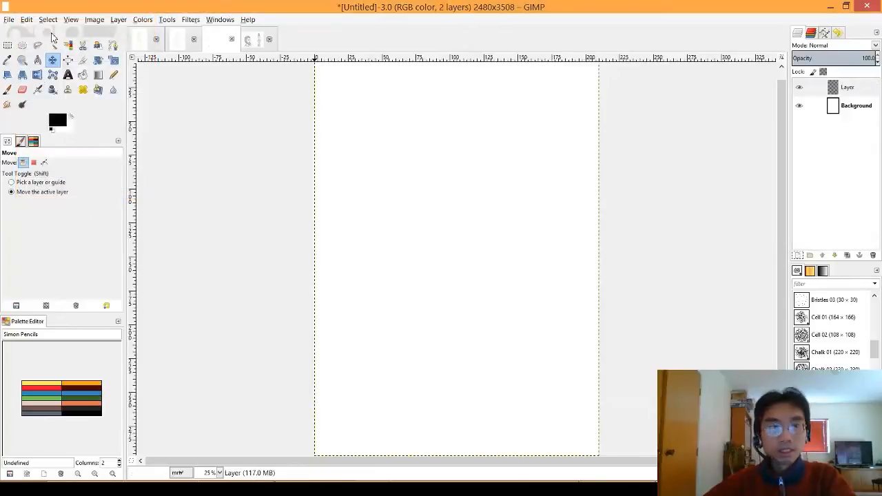
click(29, 19)
click(59, 113)
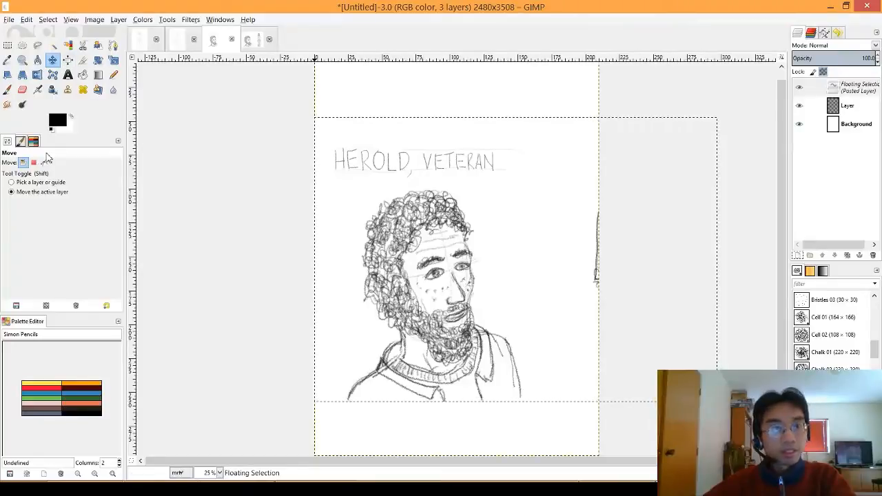
Try the Move tool's option for picking a layer or guide, then return to moving the active layer
click(31, 183)
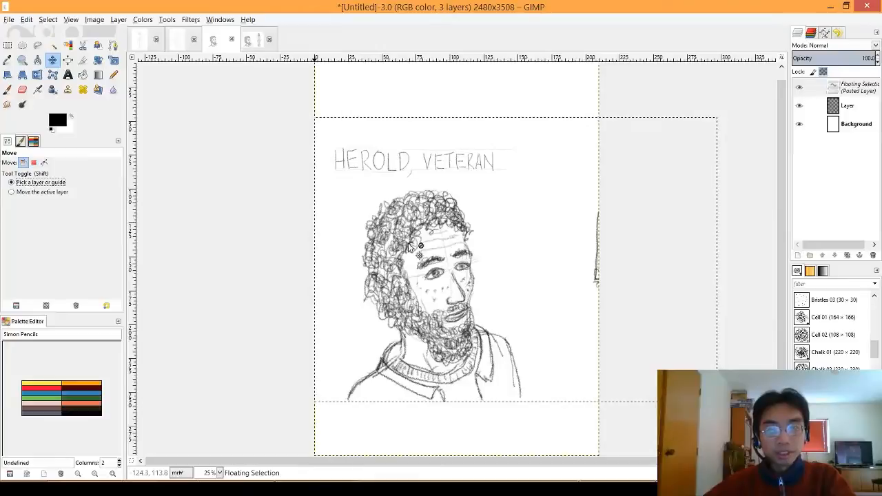
click(41, 192)
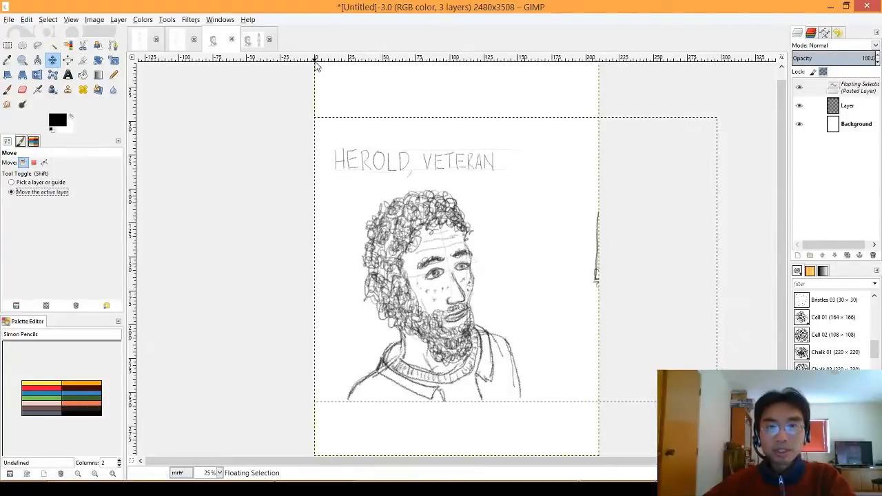
key(a)
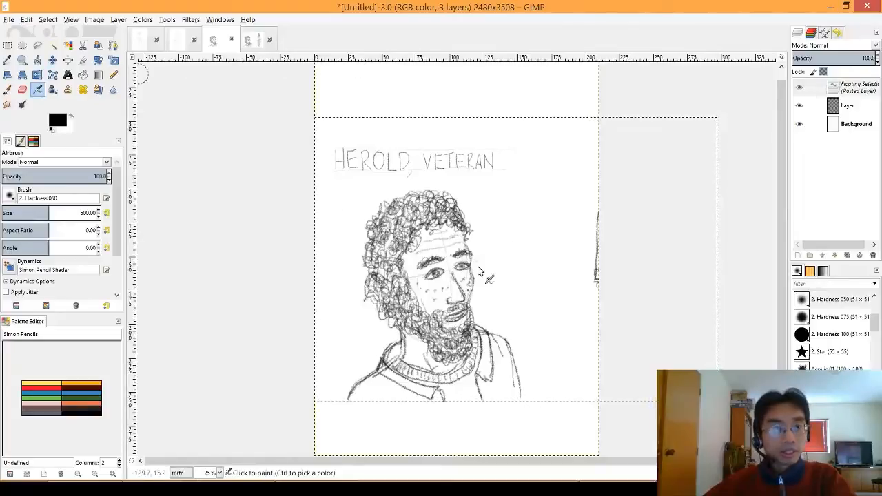
click(52, 60)
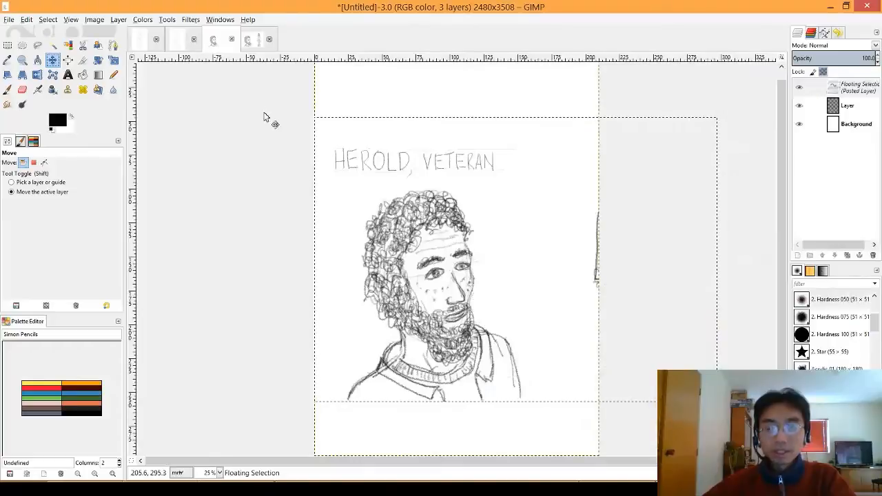
Close the untitled image without saving and create a new blank portrait image from the A4 (300ppi) template
click(232, 40)
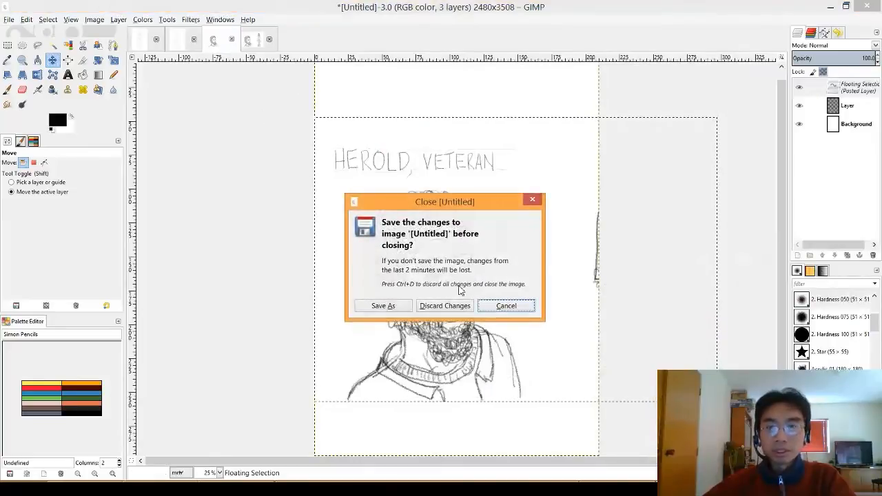
click(435, 307)
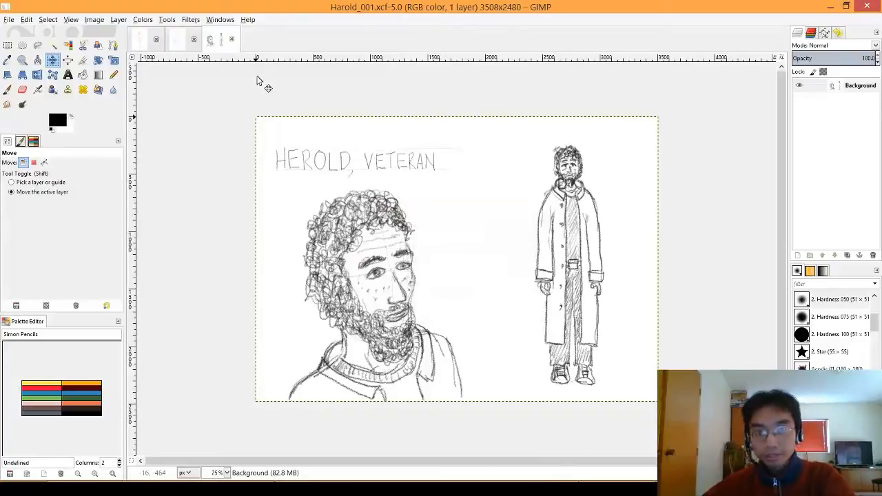
click(9, 20)
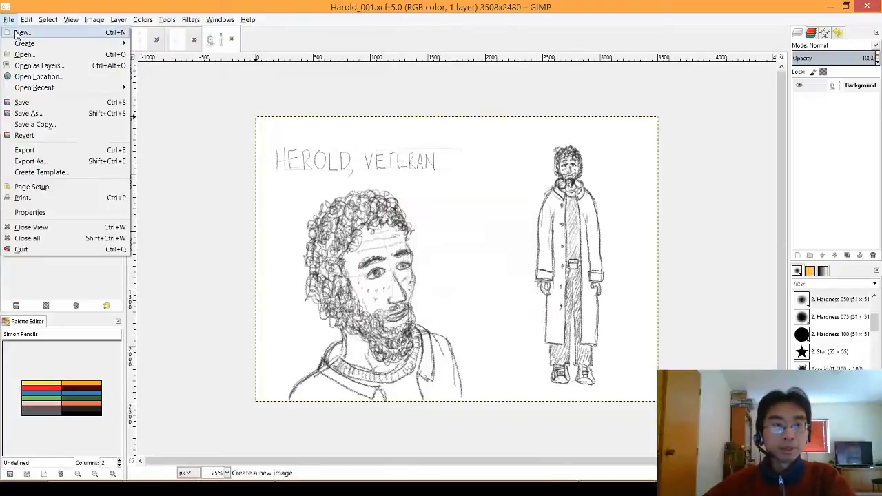
click(20, 34)
click(172, 102)
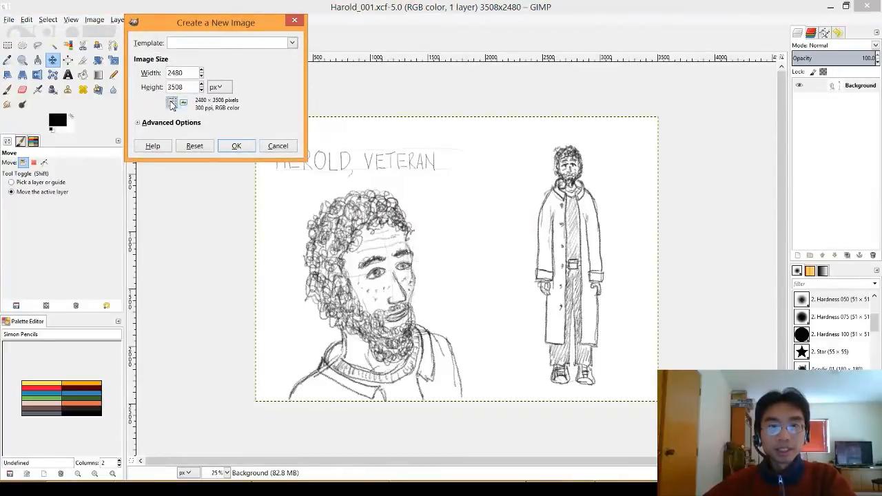
click(292, 43)
click(255, 114)
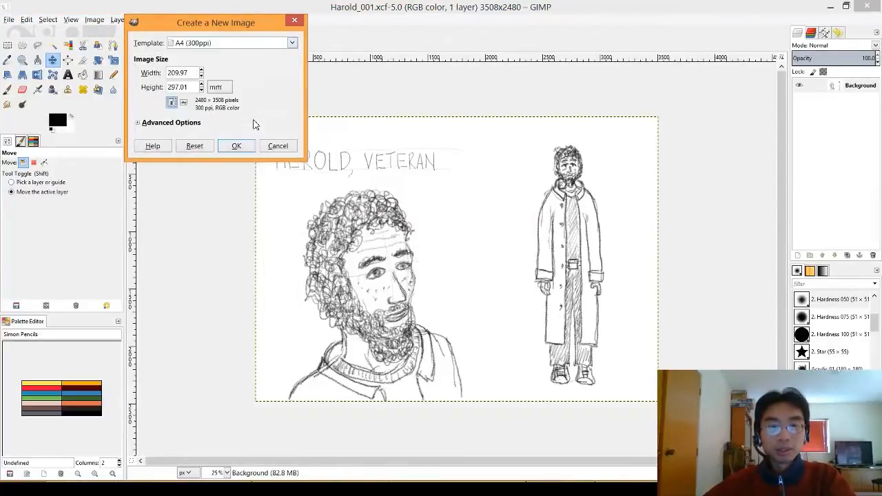
click(235, 146)
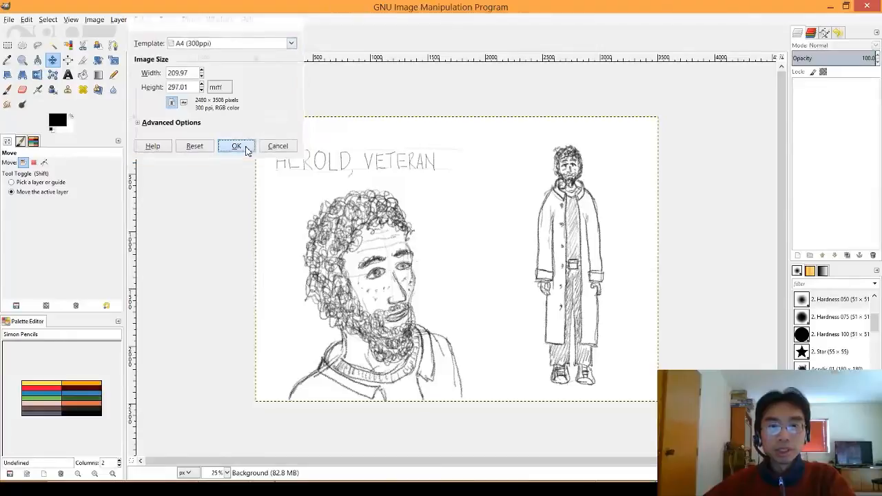
Paste the copied Harold_001 drawing into the new image and convert the floating selection into its own layer
click(32, 19)
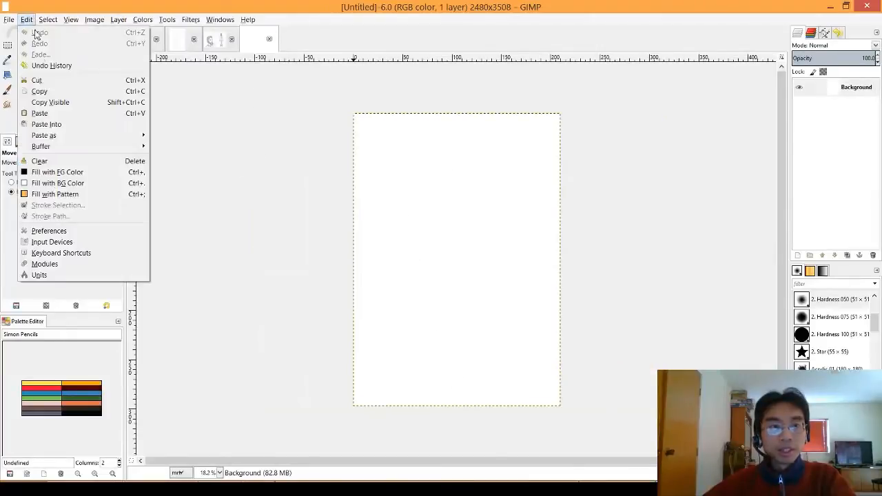
click(49, 113)
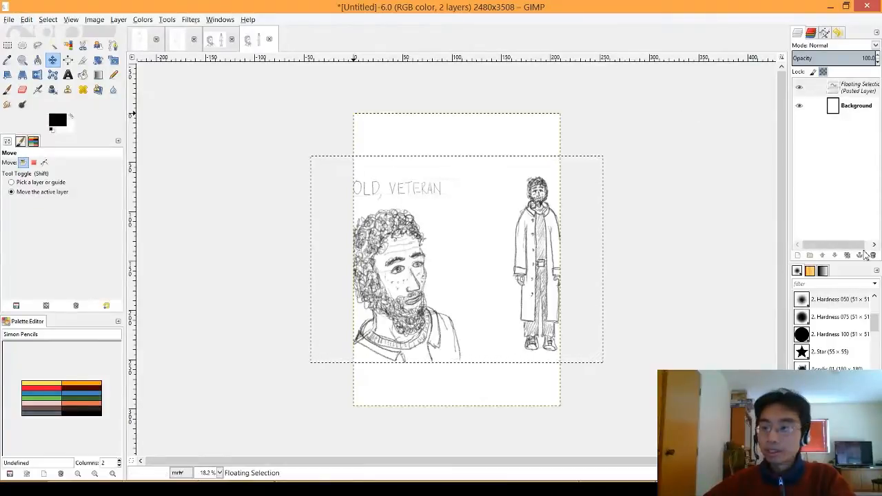
click(797, 254)
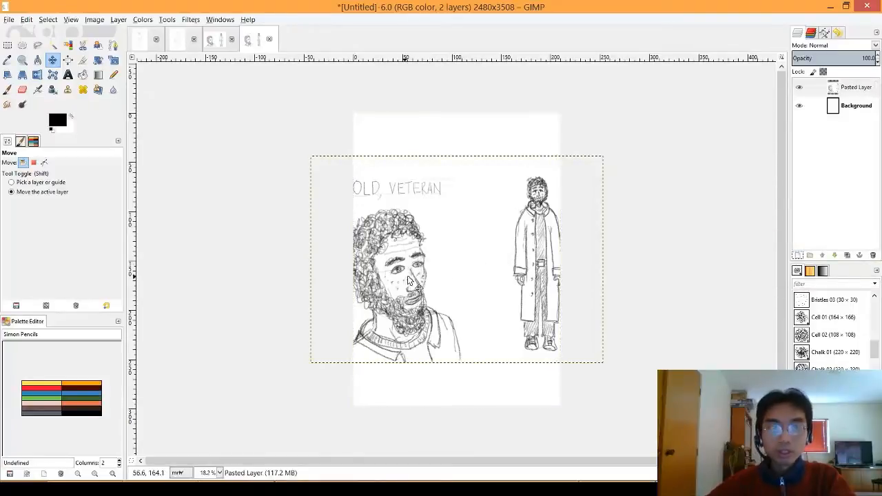
Move the pasted layer so that Harold's full-body figure stands near the middle of the A4 page
drag(398, 263, 355, 239)
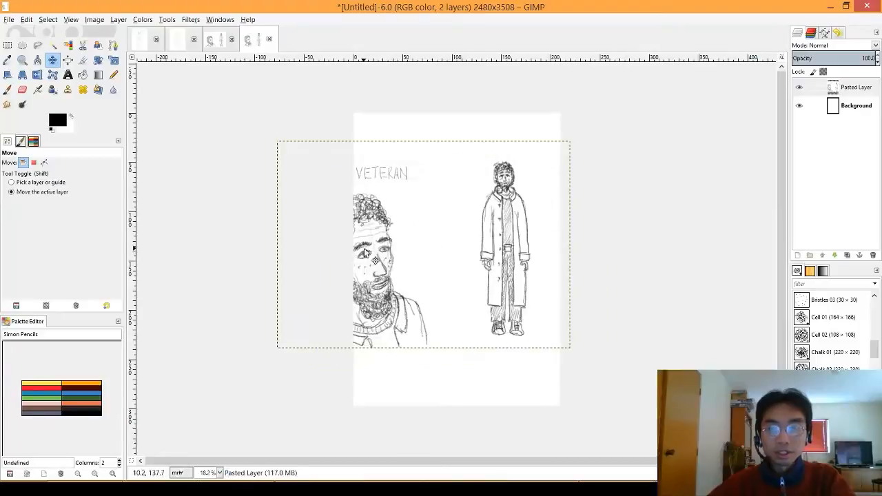
drag(430, 290, 399, 280)
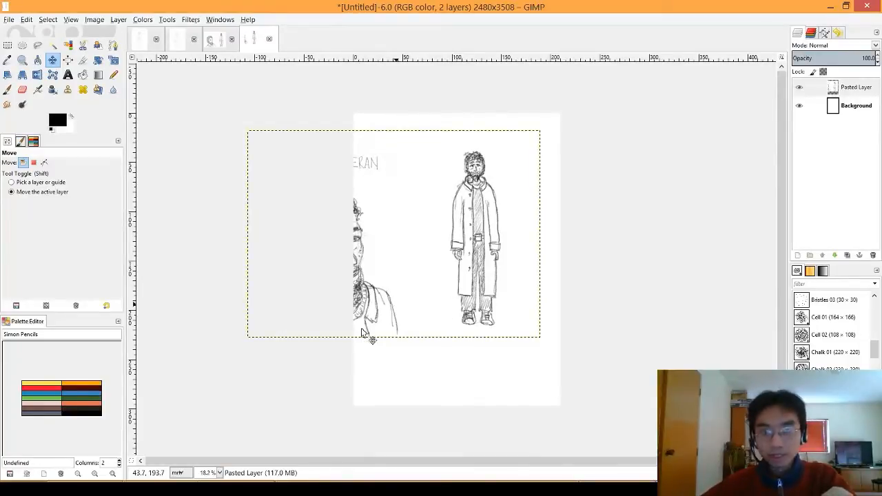
drag(344, 360, 365, 374)
drag(473, 350, 470, 351)
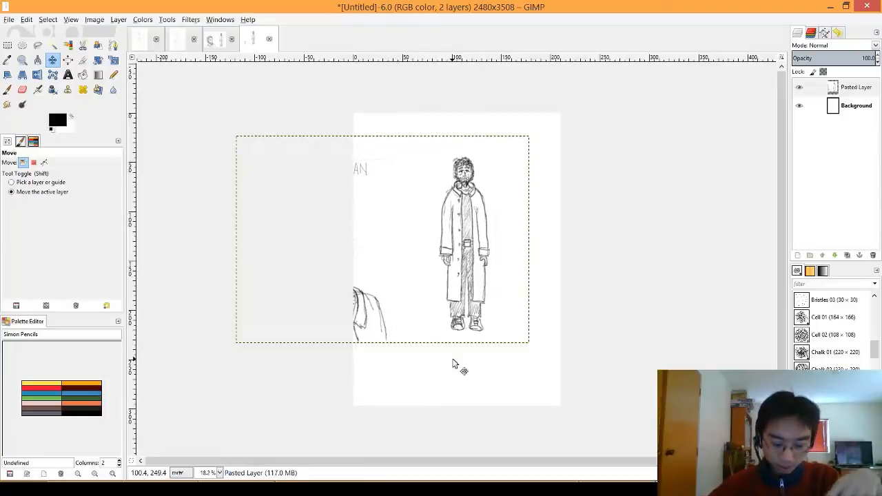
right_click(448, 299)
click(404, 271)
drag(392, 255, 455, 255)
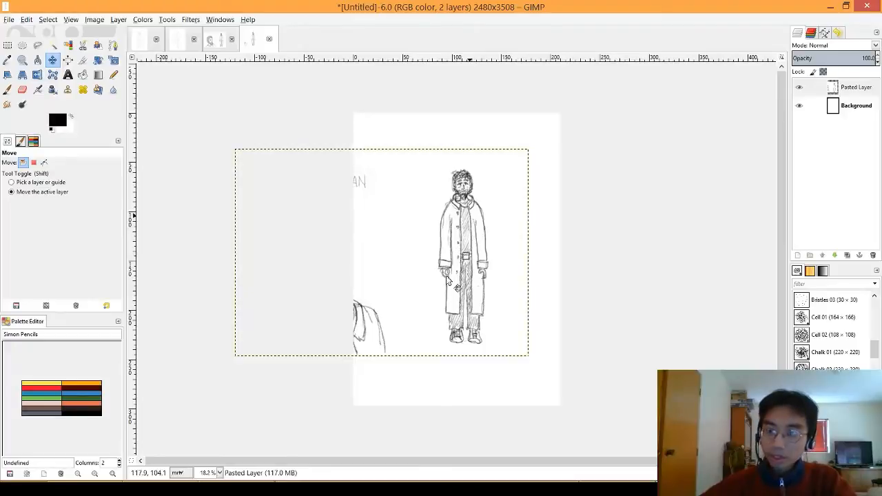
drag(482, 282, 428, 267)
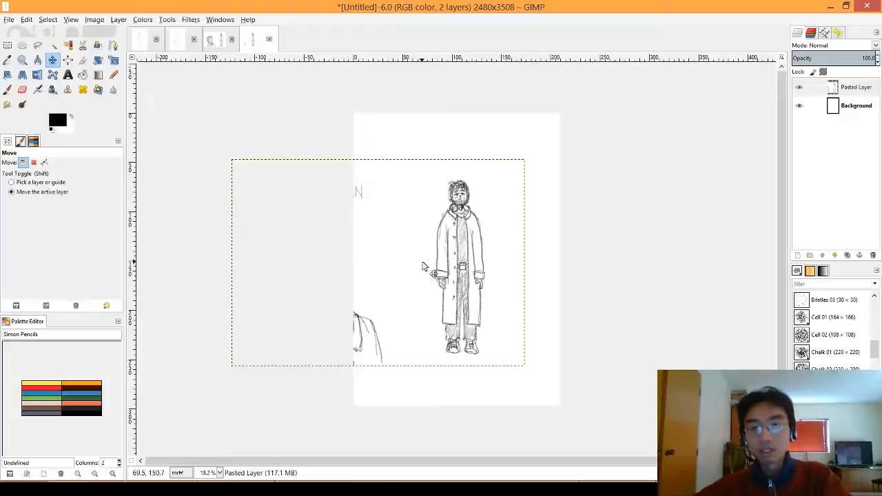
click(113, 62)
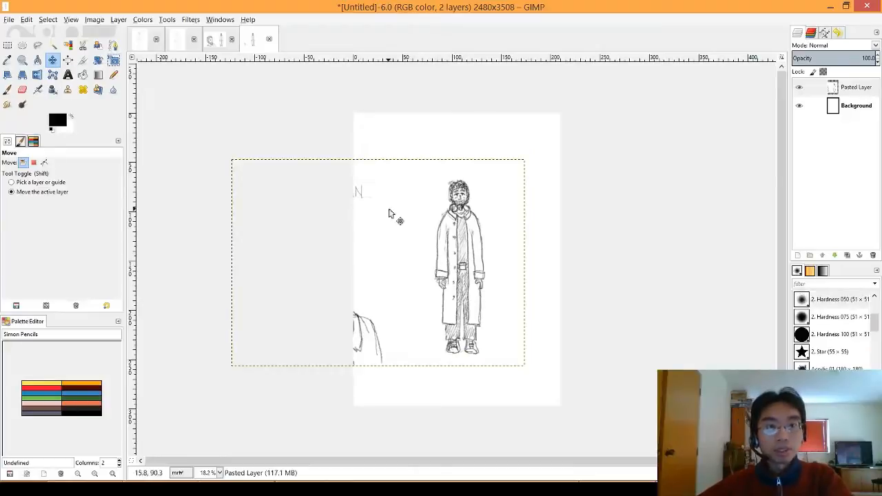
drag(501, 191, 509, 173)
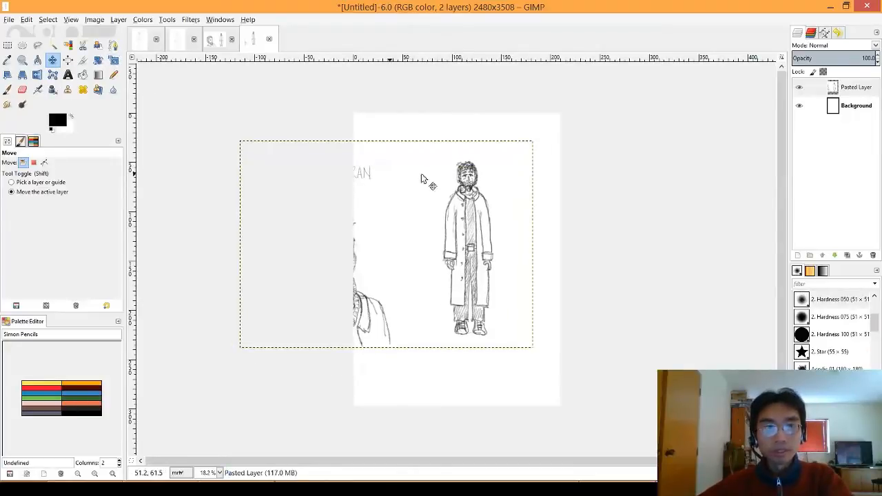
Scale the pasted layer up to about 377 × 267 mm and cancel any further scaling
click(113, 60)
drag(332, 305, 261, 383)
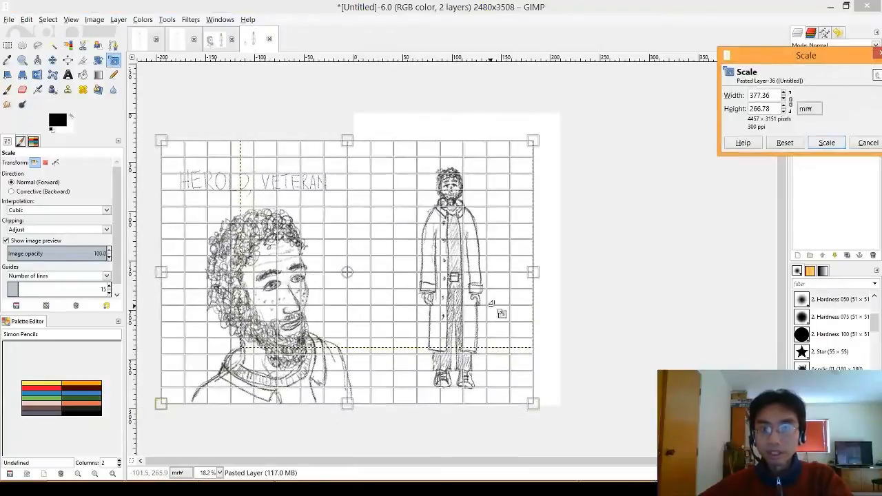
click(463, 320)
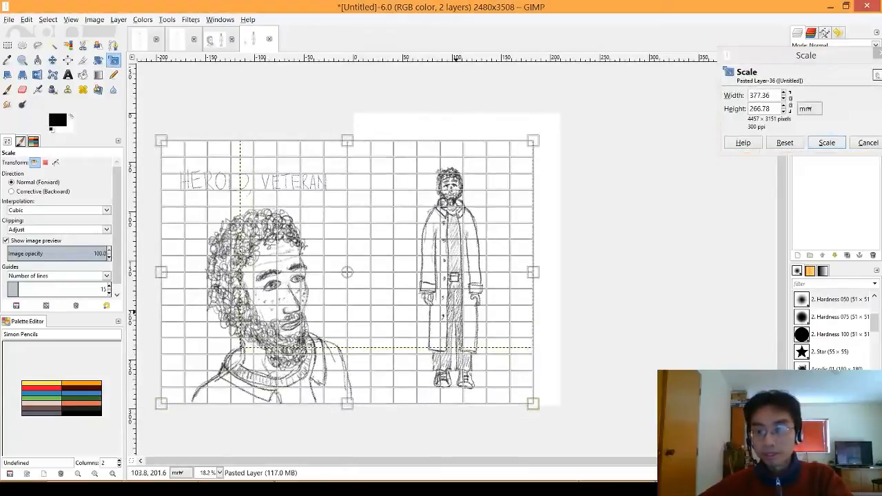
click(829, 145)
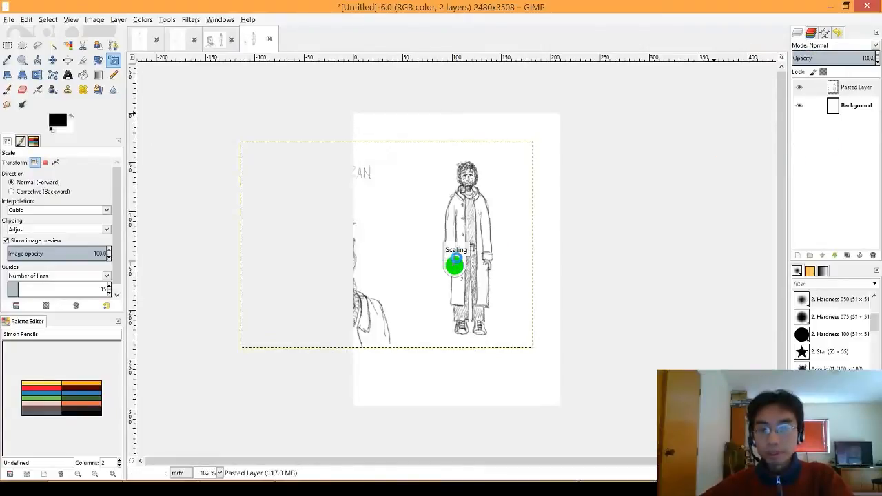
click(452, 289)
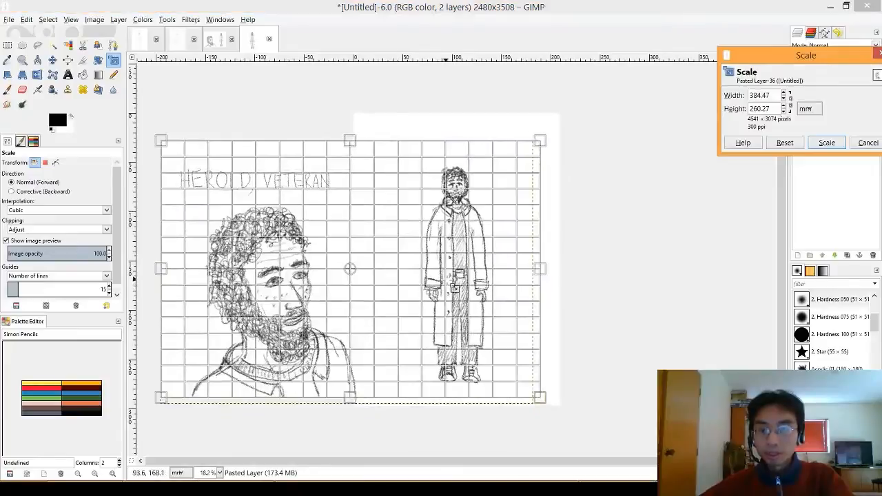
key(Escape)
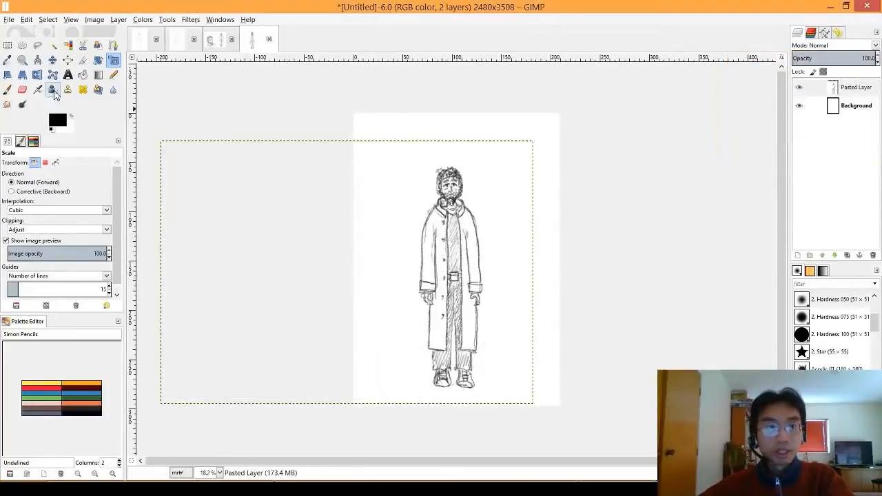
Move the enlarged layer slightly upward so the full-body figure fits on the page with room around it
click(52, 60)
drag(418, 305, 429, 282)
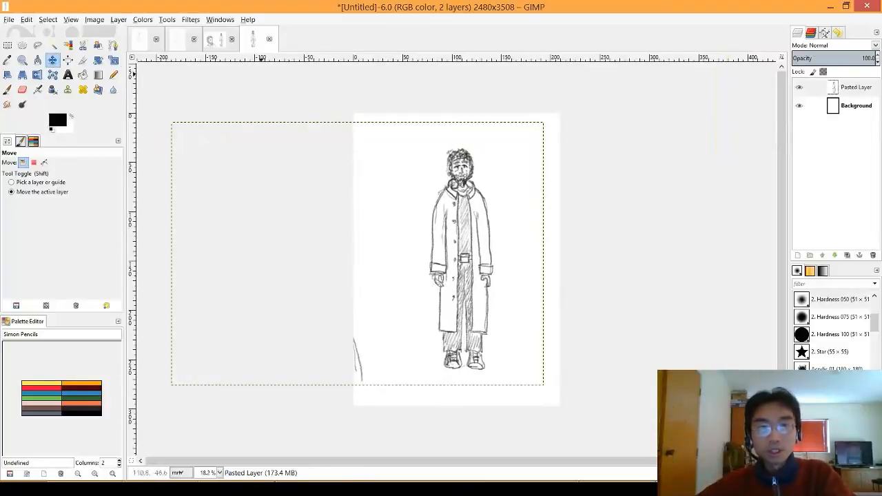
key(plus)
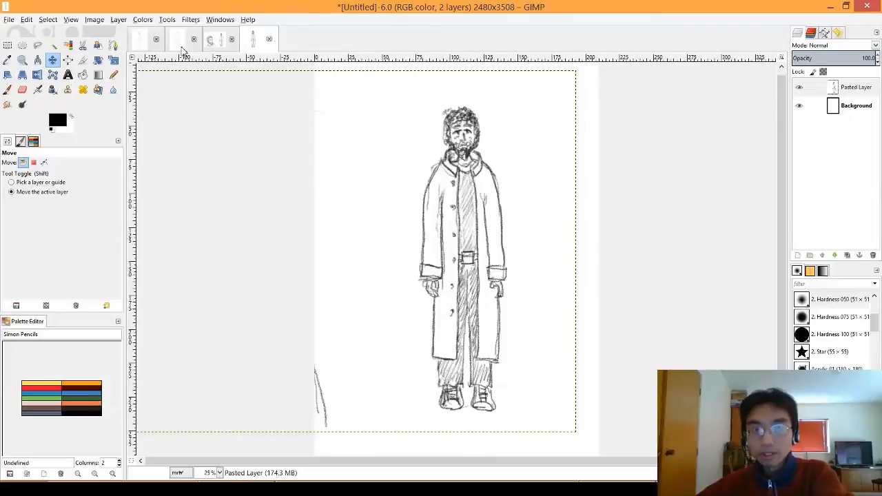
Compare the size and placement of Harold's figure with the finished line drawing in Emma_002
click(178, 40)
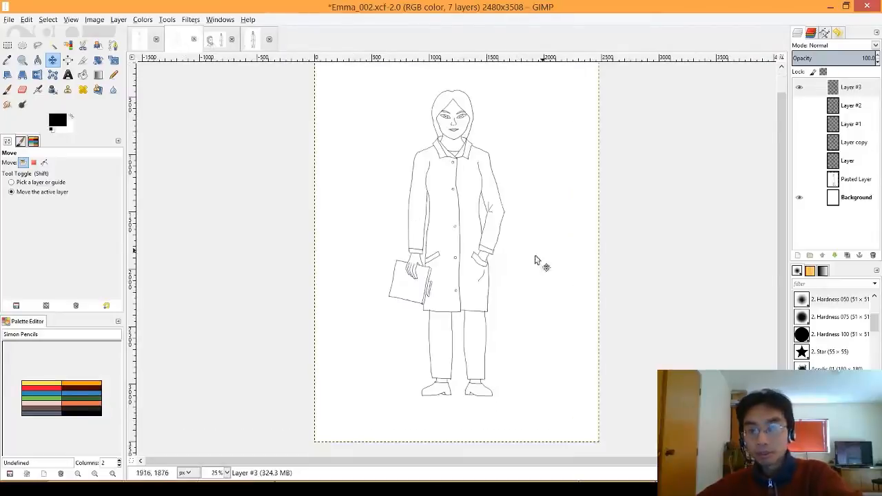
drag(780, 285, 780, 276)
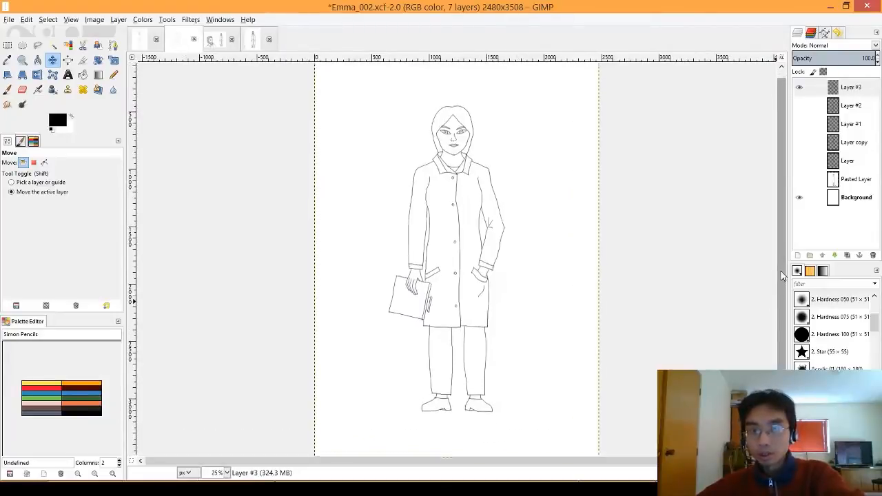
click(252, 42)
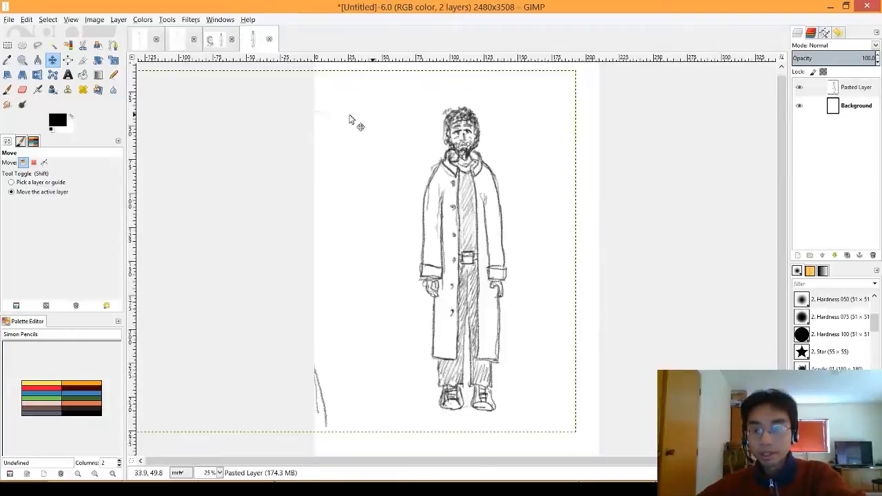
click(179, 40)
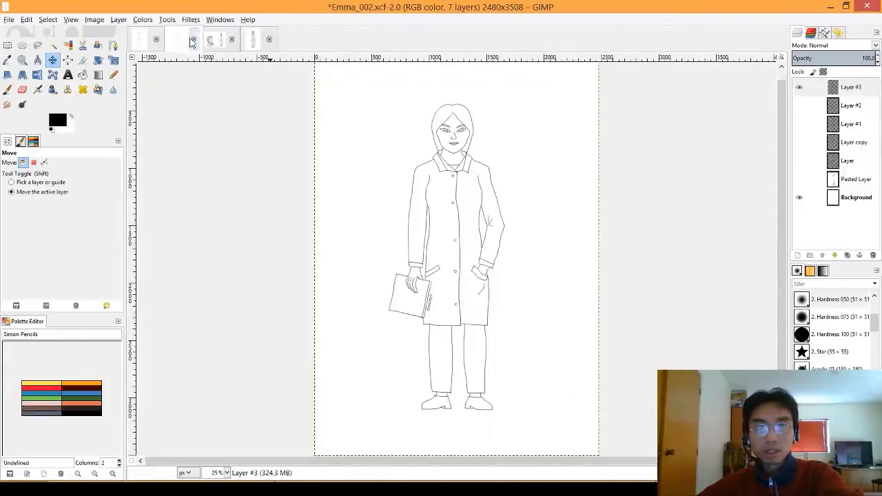
click(252, 46)
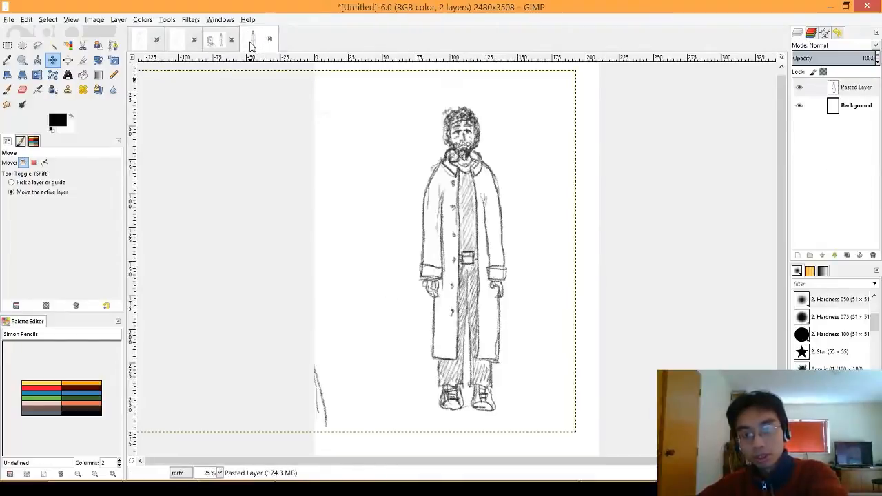
Scale the pasted layer up to about 415 × 293 mm and cancel any further scaling
click(113, 60)
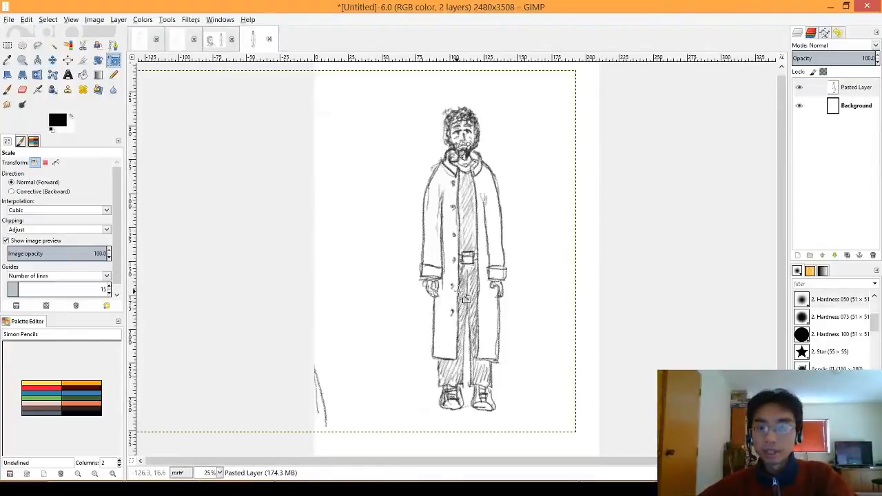
drag(460, 280, 469, 316)
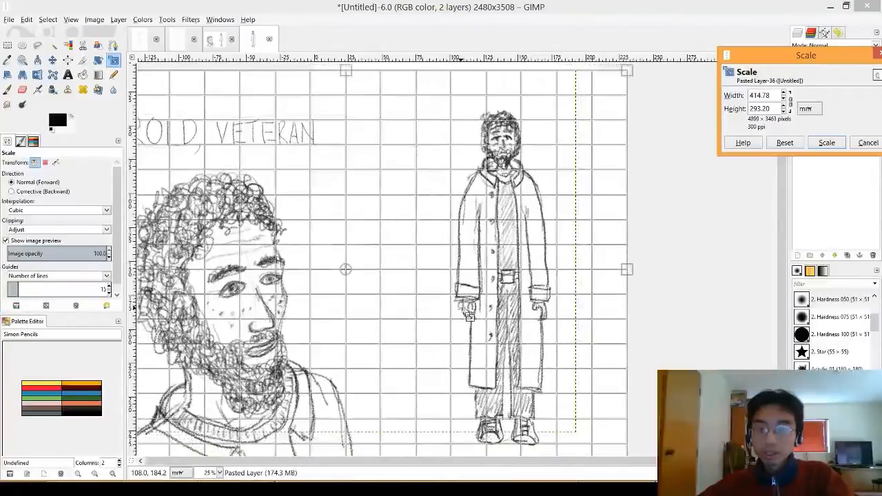
click(827, 143)
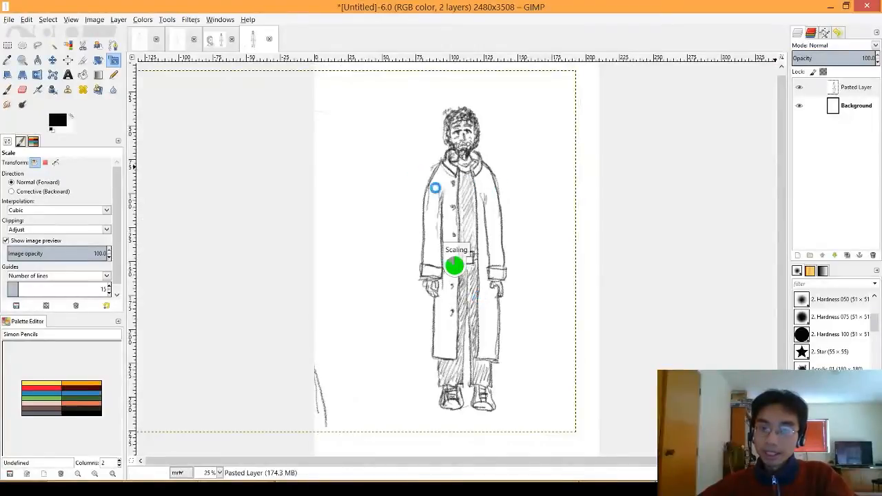
drag(528, 330, 474, 282)
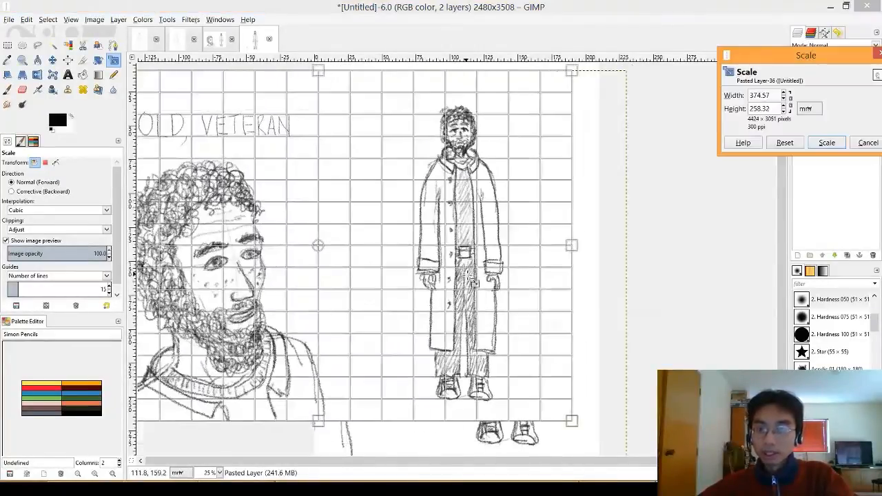
key(Escape)
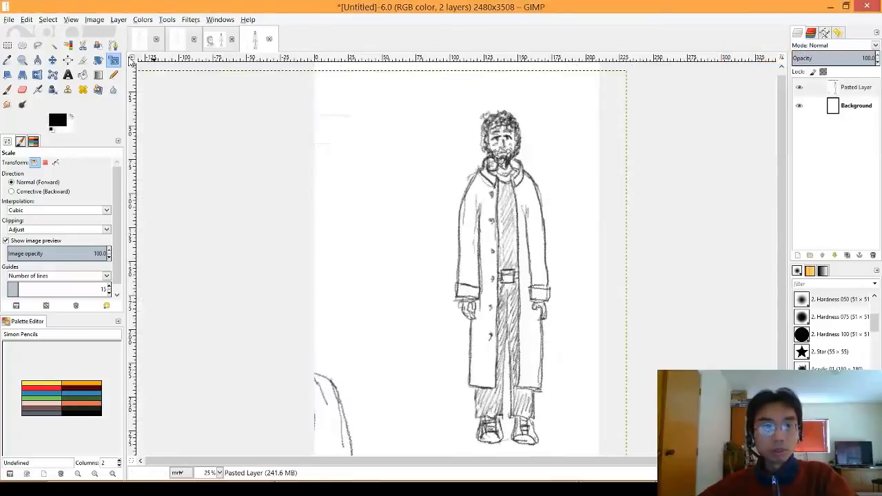
Move the enlarged pasted layer so that Harold's full-body figure stands centred on the page
click(53, 60)
mouse_move(503, 334)
mouse_down()
mouse_move(434, 299)
mouse_move(452, 313)
mouse_up()
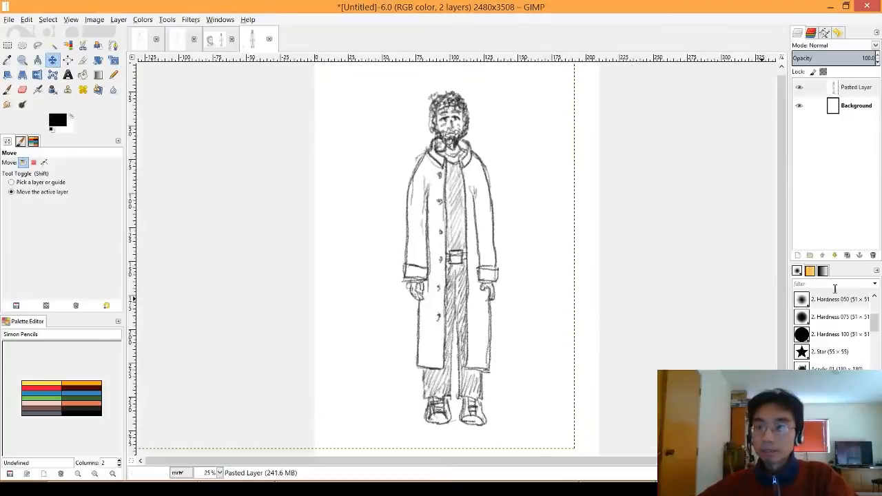
key(ctrl+z)
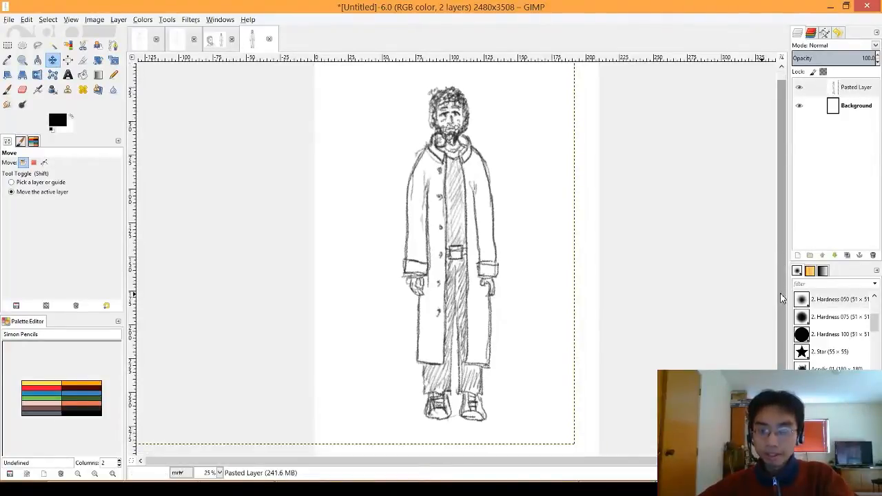
drag(468, 288, 471, 287)
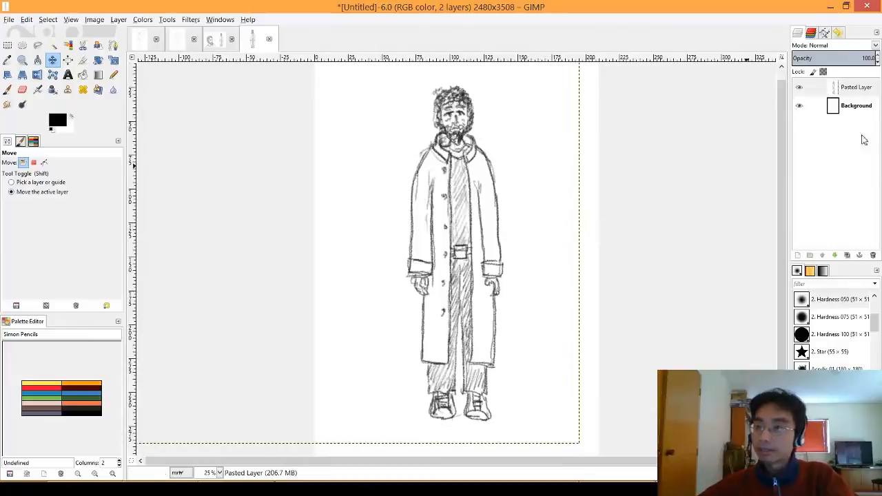
Add a transparent 2480 × 3508 px layer above the sketch and reduce the pasted layer's opacity to 30
click(799, 256)
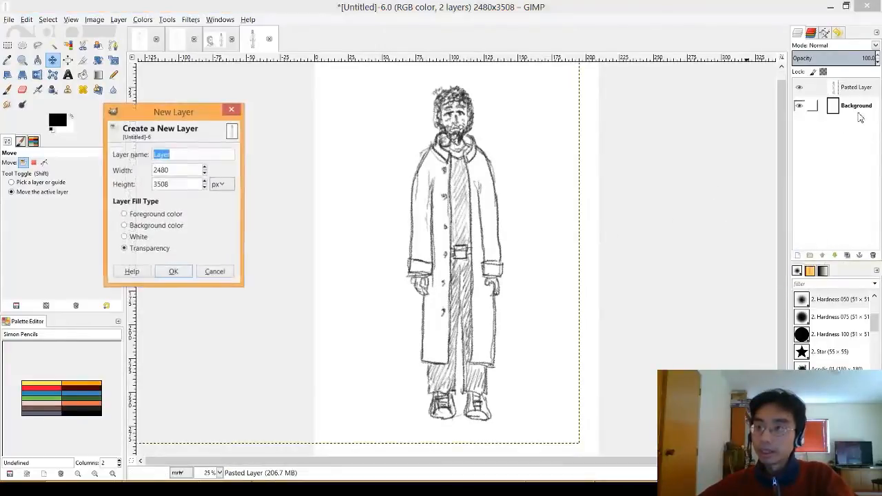
click(175, 272)
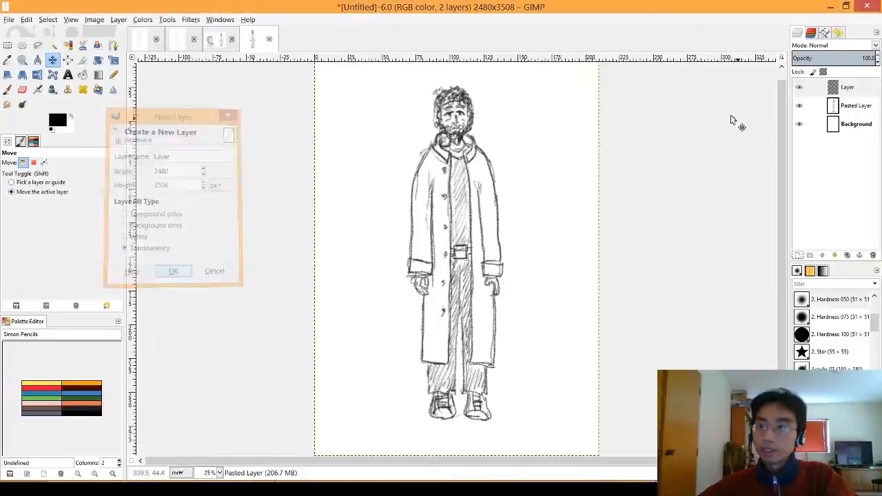
click(866, 59)
key(BackSpace)
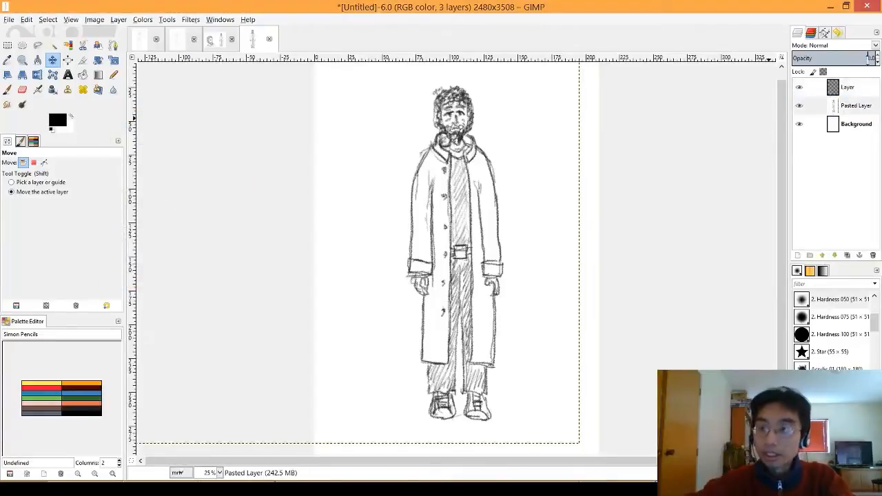
text(3)
key(Return)
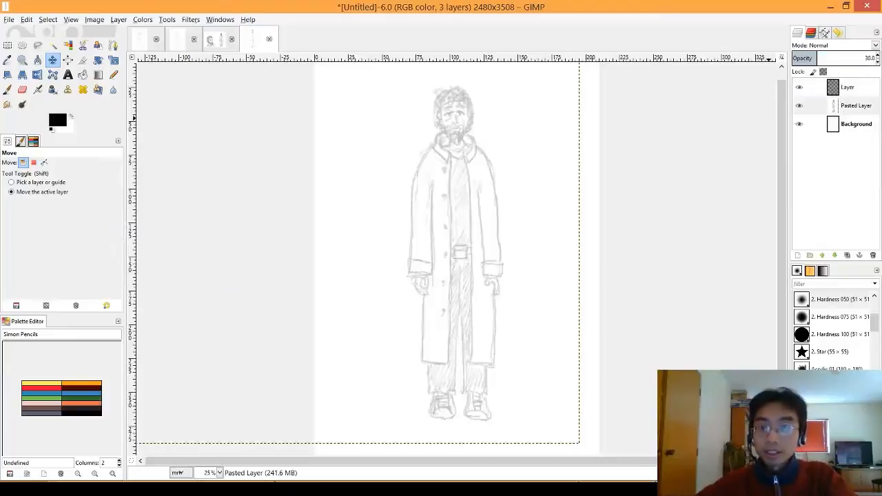
click(859, 90)
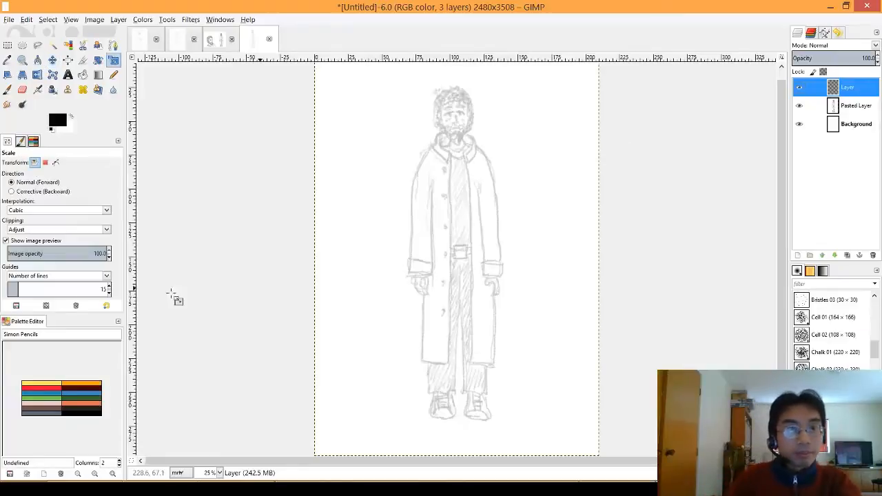
Dock the floating Tool Presets dialog beside the tool options and palettes, and lock it to the dock
drag(22, 143, 28, 155)
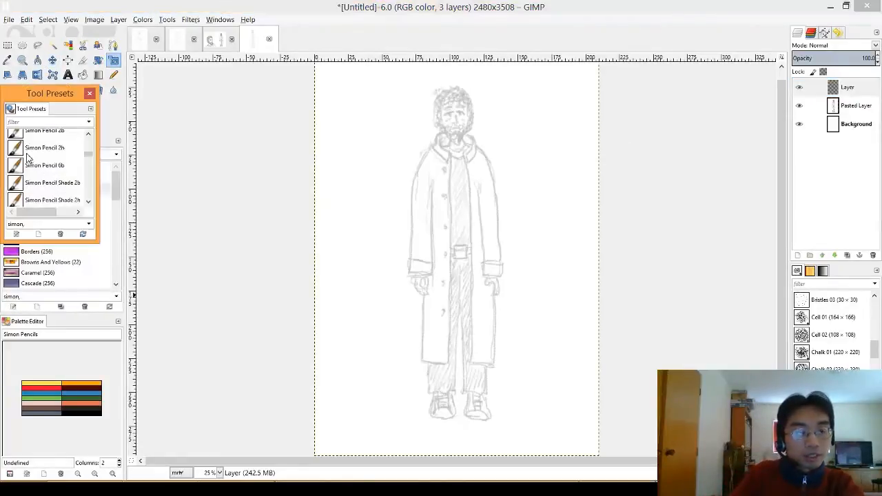
drag(26, 115, 133, 151)
drag(128, 113, 49, 141)
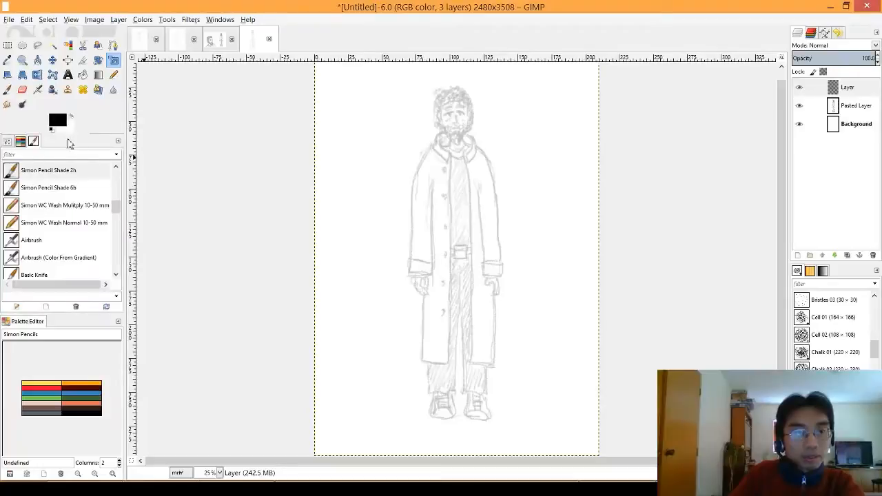
click(118, 140)
click(91, 195)
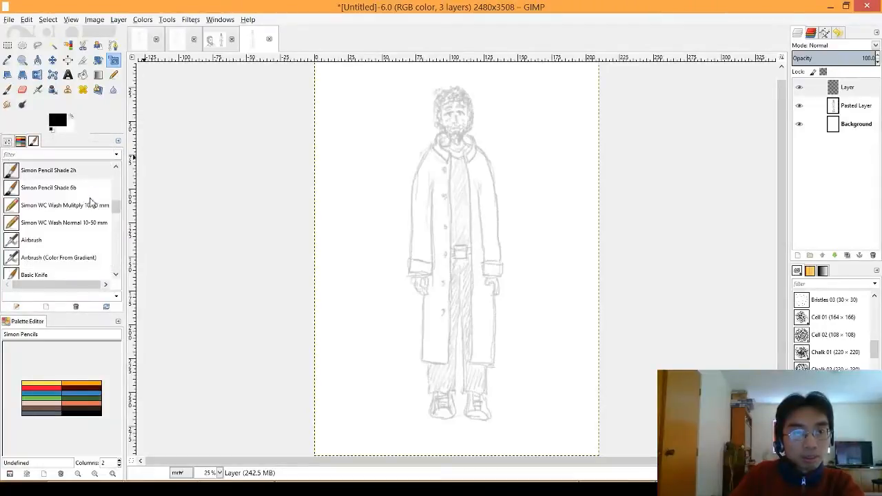
click(117, 322)
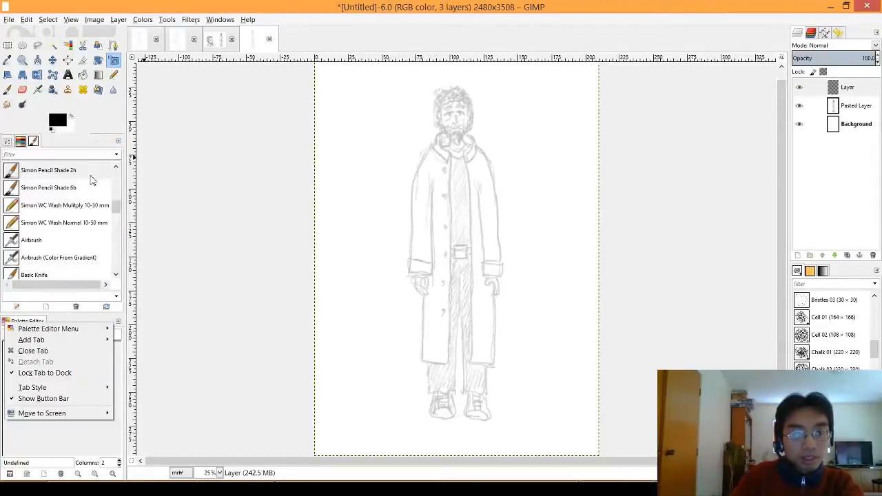
click(33, 143)
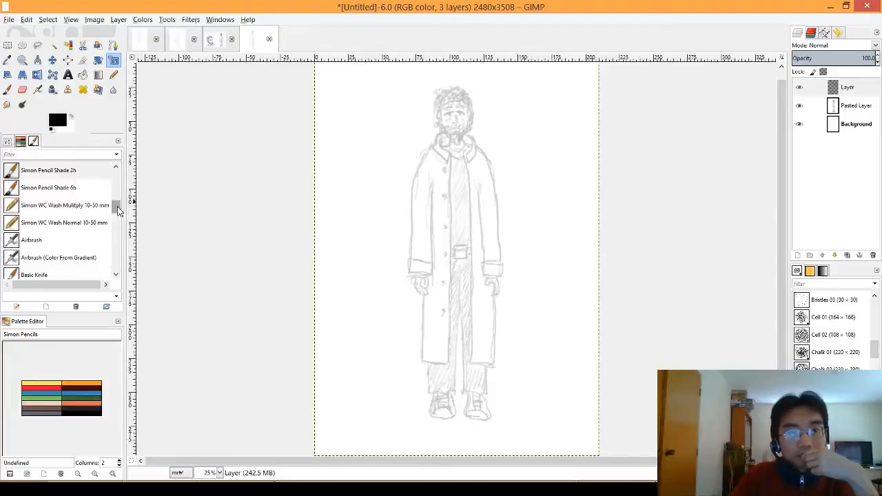
Choose the Simon Pencil 2b preset and pick Black from the Simon Pencils palette
scroll(118, 200, up, 3)
scroll(118, 200, up, 1)
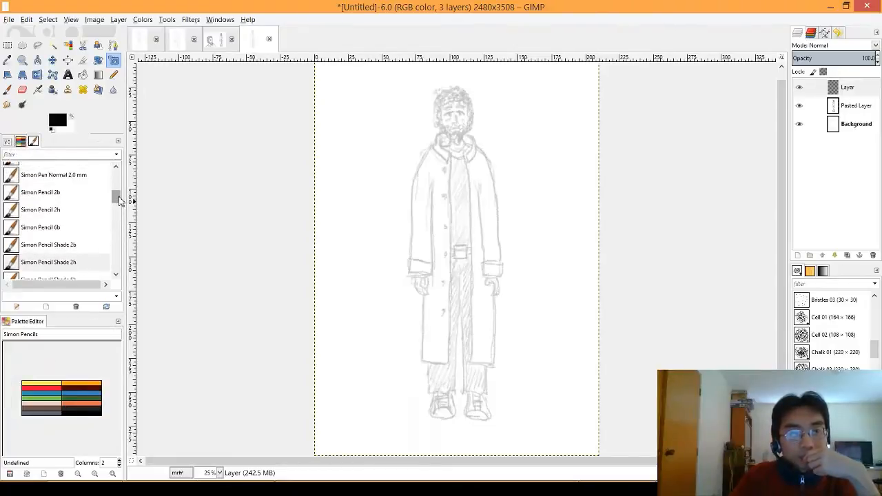
click(82, 196)
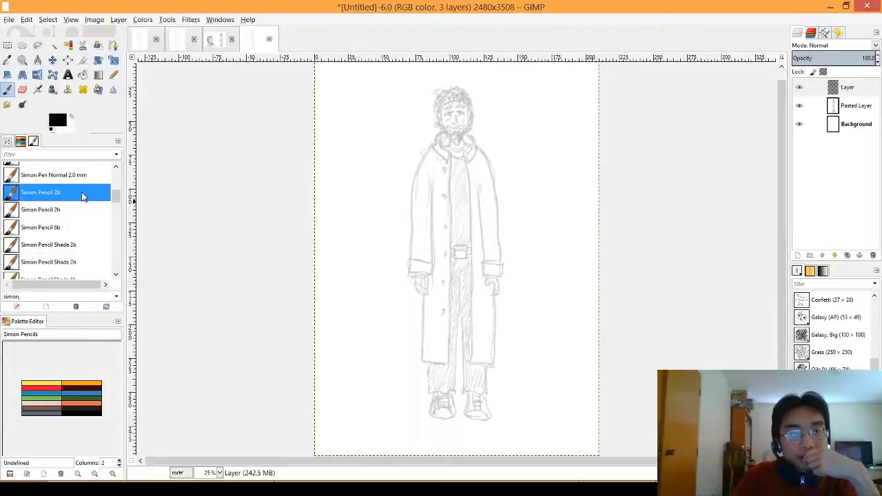
click(97, 411)
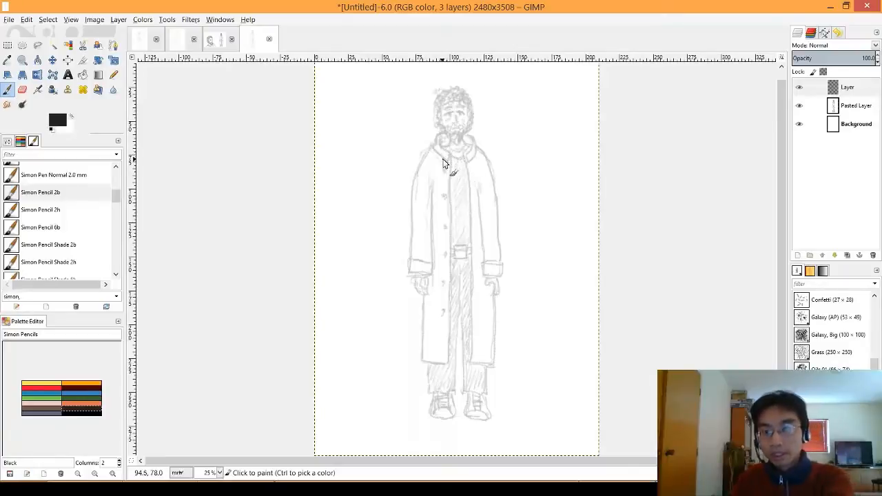
Draw the head outline without hair over the faded sketch, add both neck lines, and darken the face contour
scroll(443, 164, up, 1)
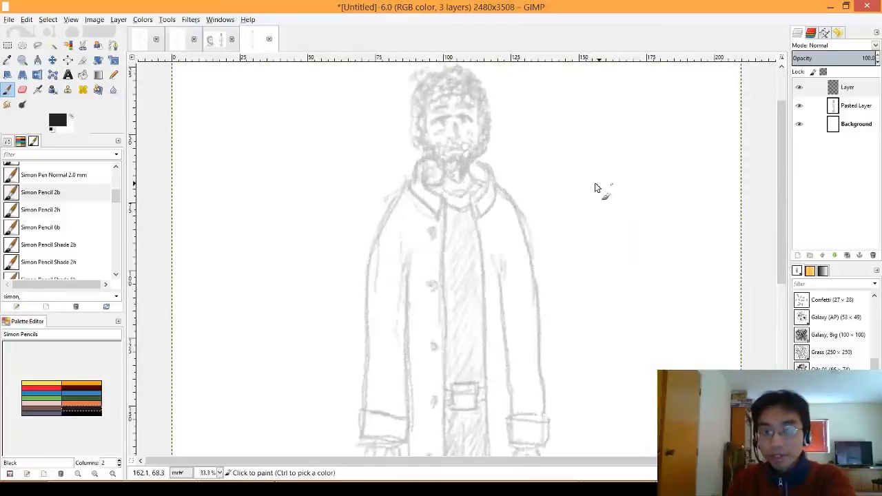
scroll(778, 183, up, 1)
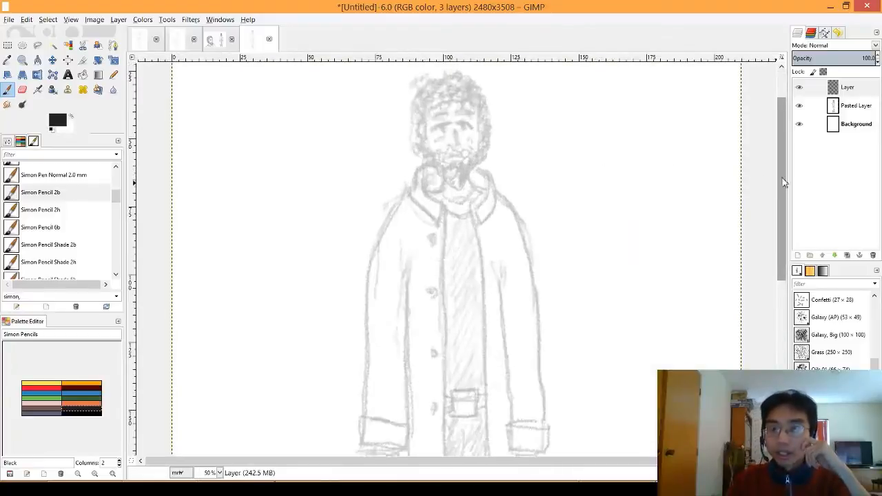
scroll(783, 182, up, 1)
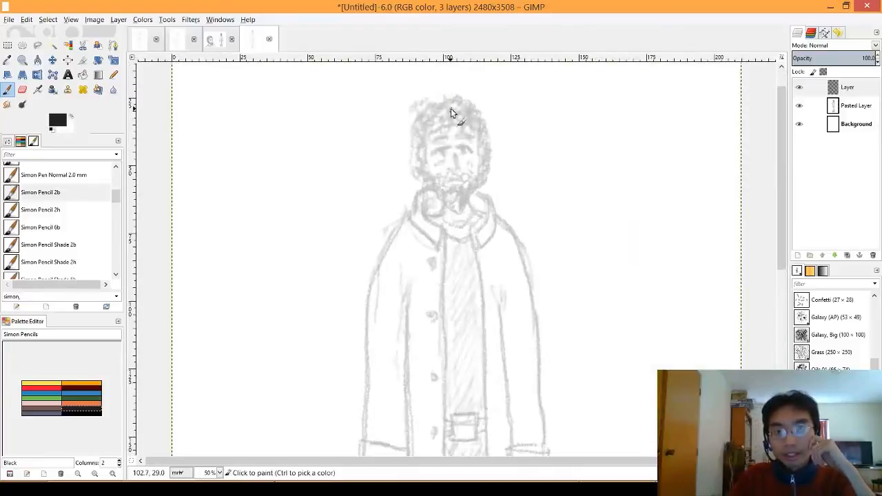
mouse_move(451, 112)
mouse_down()
mouse_move(438, 106)
mouse_move(420, 154)
mouse_move(425, 167)
mouse_up()
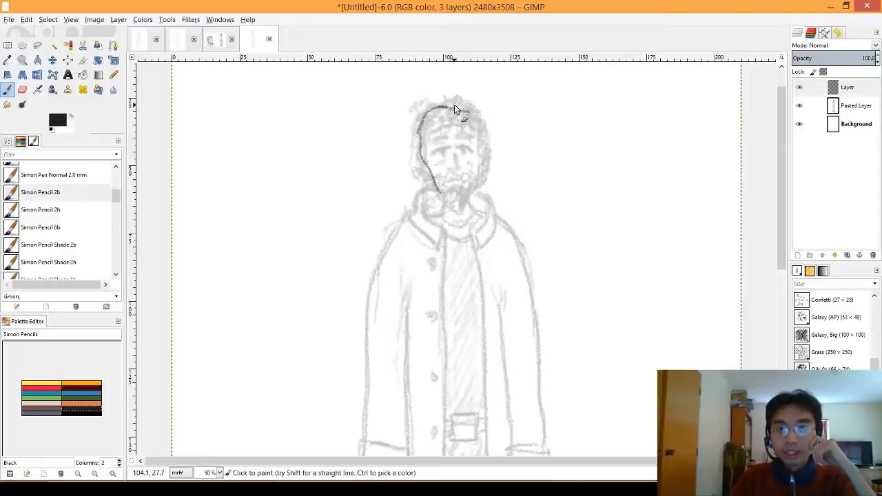
mouse_move(471, 113)
mouse_down()
mouse_move(451, 104)
mouse_move(473, 113)
mouse_move(475, 158)
mouse_up()
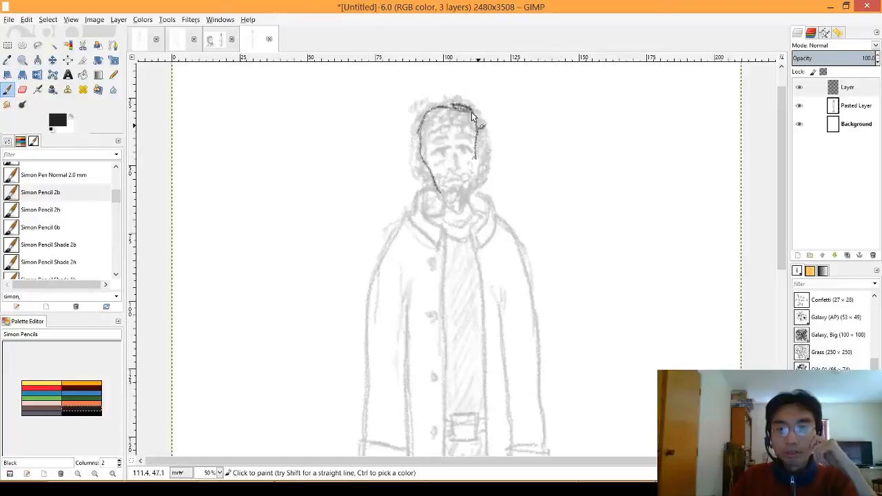
mouse_move(475, 114)
mouse_down()
mouse_move(479, 160)
mouse_move(467, 195)
mouse_up()
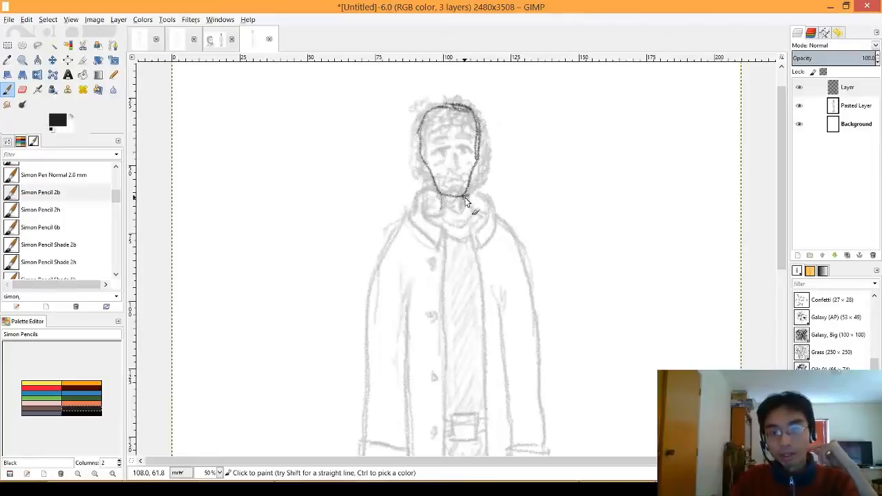
mouse_move(464, 197)
mouse_down()
mouse_move(465, 213)
mouse_move(439, 210)
mouse_up()
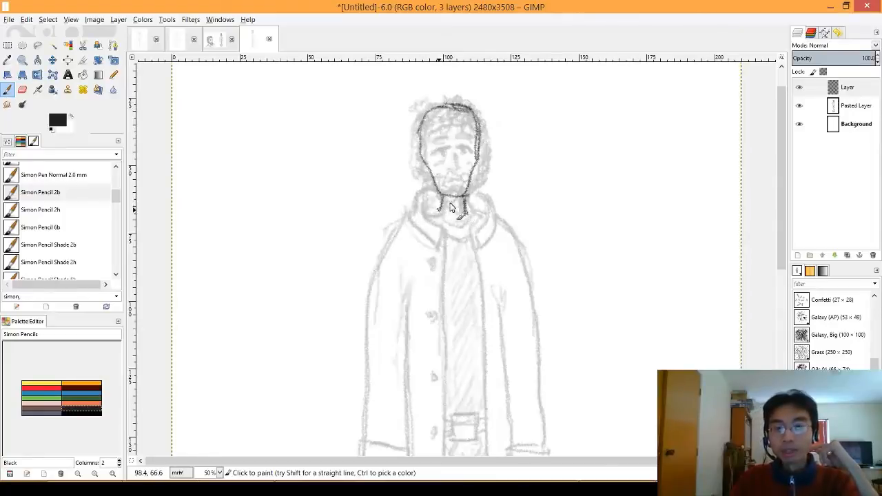
drag(480, 133, 481, 149)
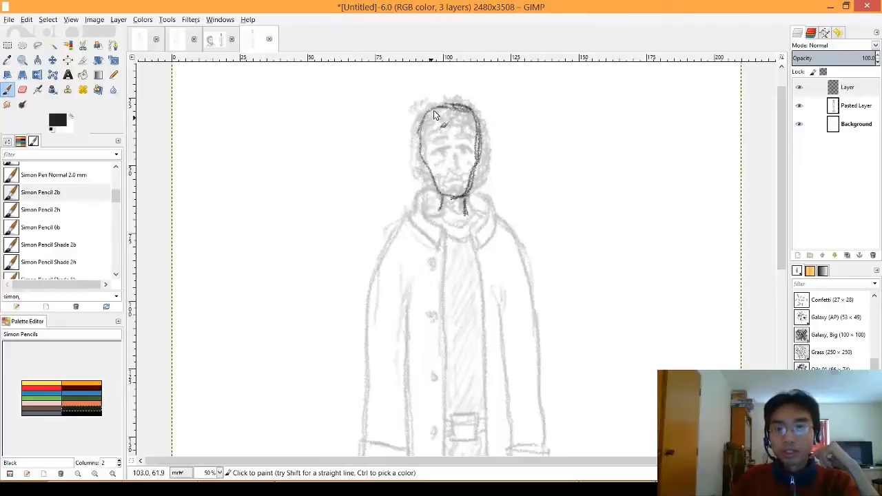
mouse_move(422, 125)
mouse_down()
mouse_move(427, 168)
mouse_move(447, 201)
mouse_move(458, 198)
mouse_up()
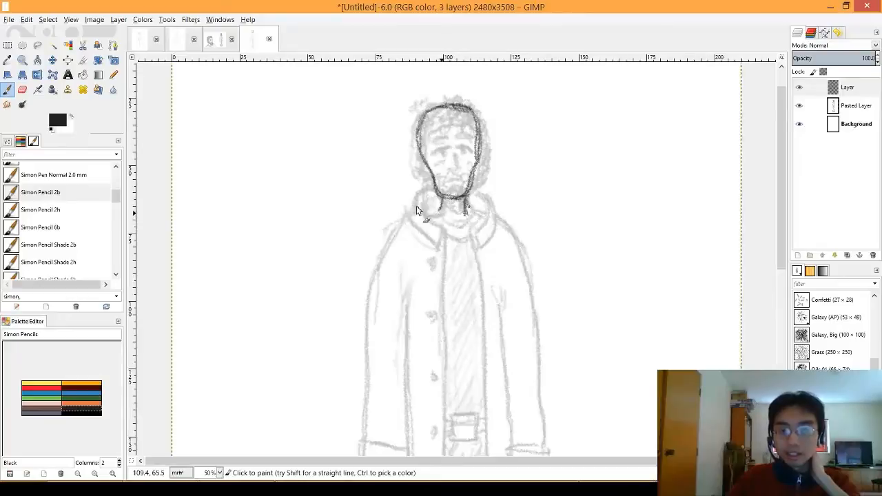
Draw the shoulder lines outward from both sides of the neck and extend them slightly at the outer ends
mouse_move(409, 208)
mouse_down()
mouse_move(433, 213)
mouse_move(396, 228)
mouse_up()
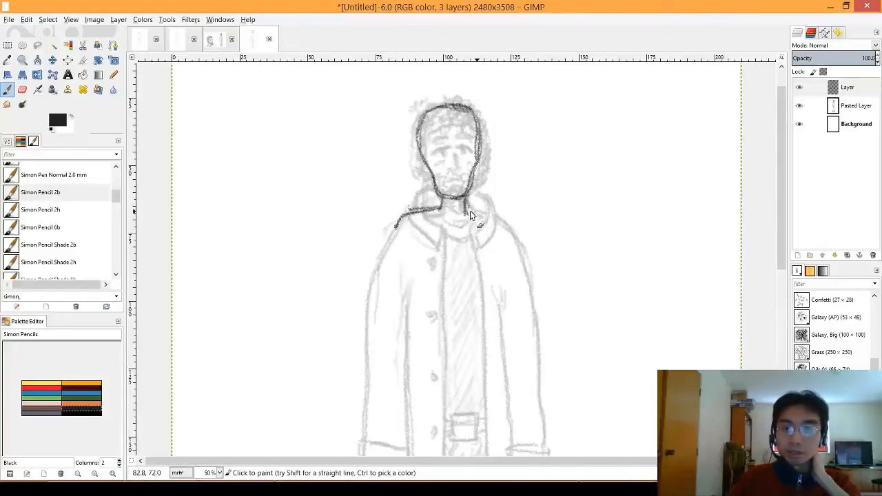
mouse_move(469, 211)
mouse_down()
mouse_move(500, 214)
mouse_move(510, 226)
mouse_move(487, 212)
mouse_move(514, 231)
mouse_up()
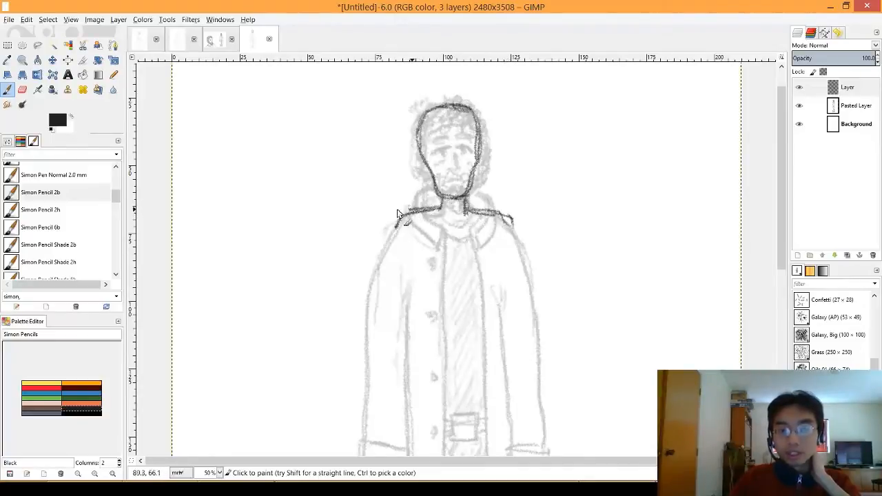
drag(397, 214, 386, 233)
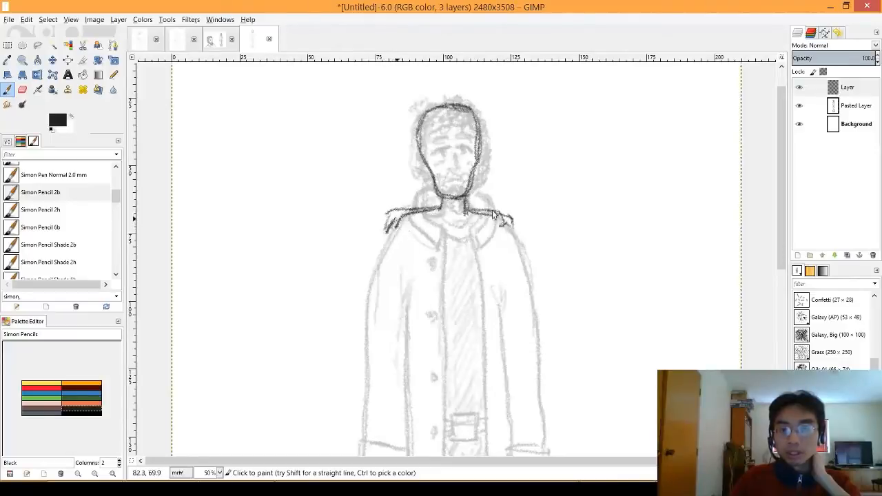
drag(501, 214, 520, 220)
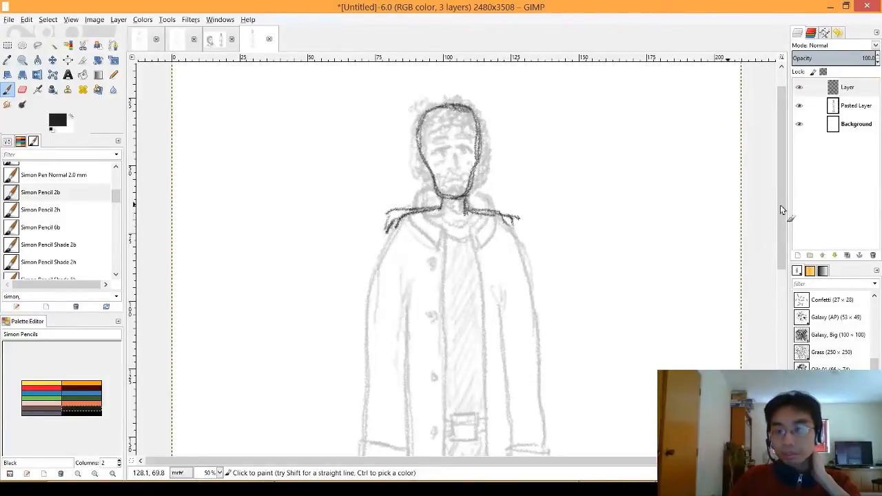
scroll(779, 231, down, 5)
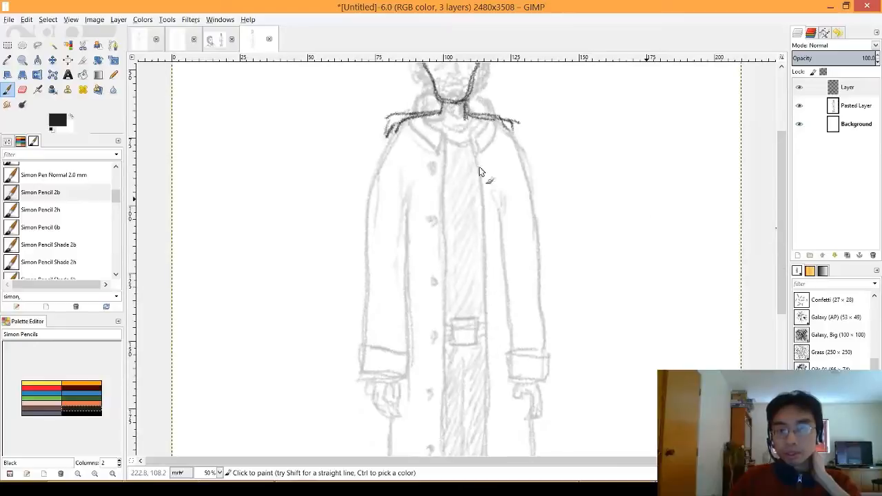
Draw both sides of the torso from the armpits through the waist to the hips, darkening the contours with repeated strokes
mouse_move(402, 156)
mouse_down()
mouse_move(394, 173)
mouse_move(407, 233)
mouse_move(401, 311)
mouse_up()
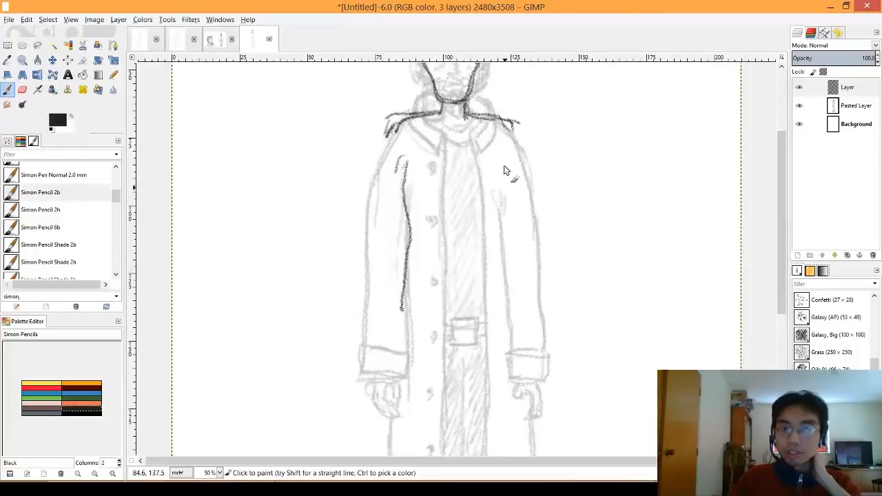
mouse_move(503, 166)
mouse_down()
mouse_move(496, 293)
mouse_move(506, 314)
mouse_move(502, 263)
mouse_move(505, 310)
mouse_up()
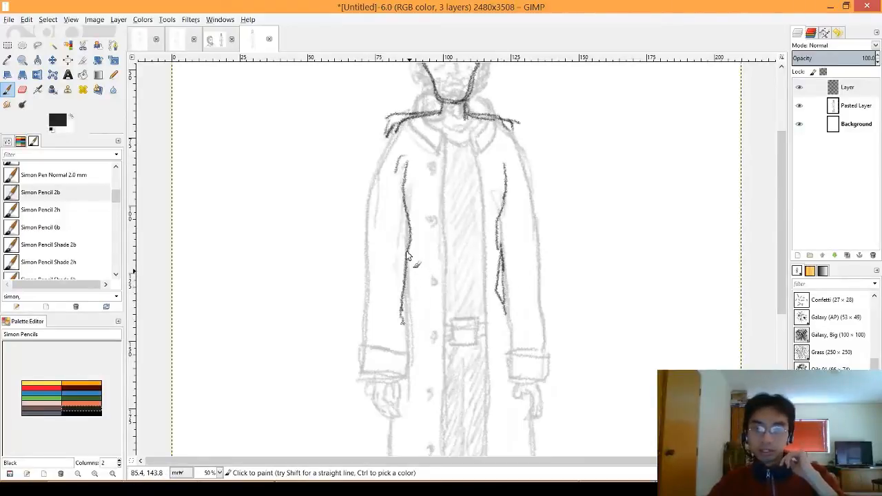
drag(408, 308, 406, 251)
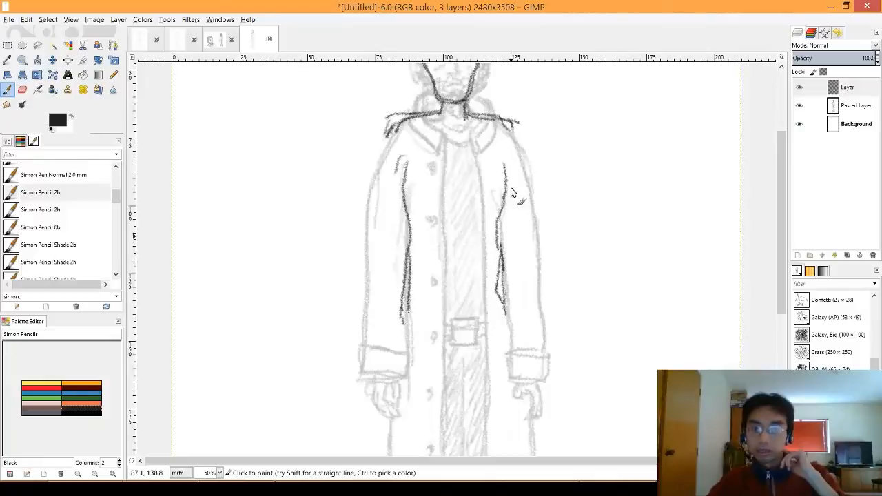
drag(507, 165, 505, 301)
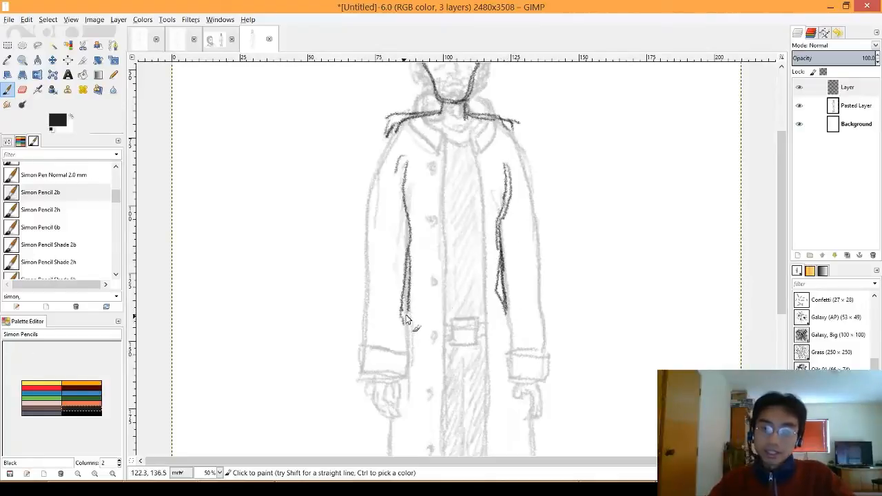
drag(406, 312, 404, 343)
drag(503, 314, 513, 343)
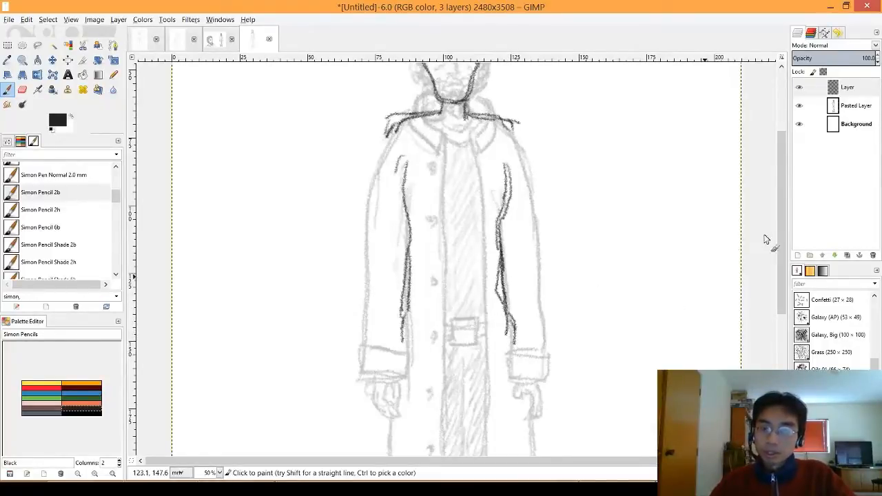
Draw the inner and outer thigh lines of both legs from hips to knees, with a slanted straight stroke across the figure's left knee
drag(780, 235, 777, 319)
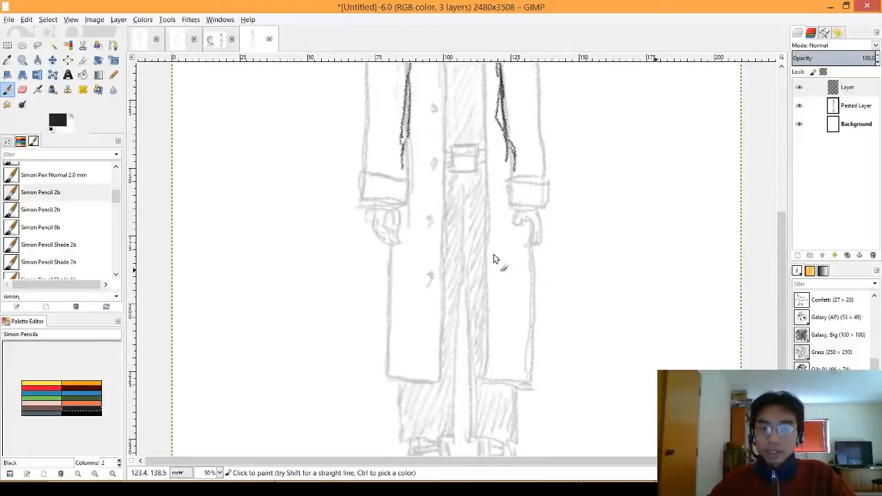
drag(455, 210, 442, 292)
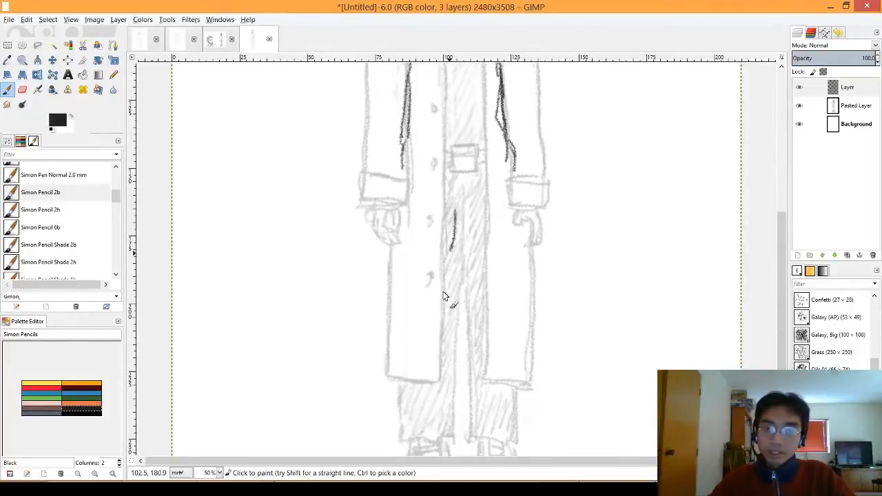
drag(401, 183, 401, 288)
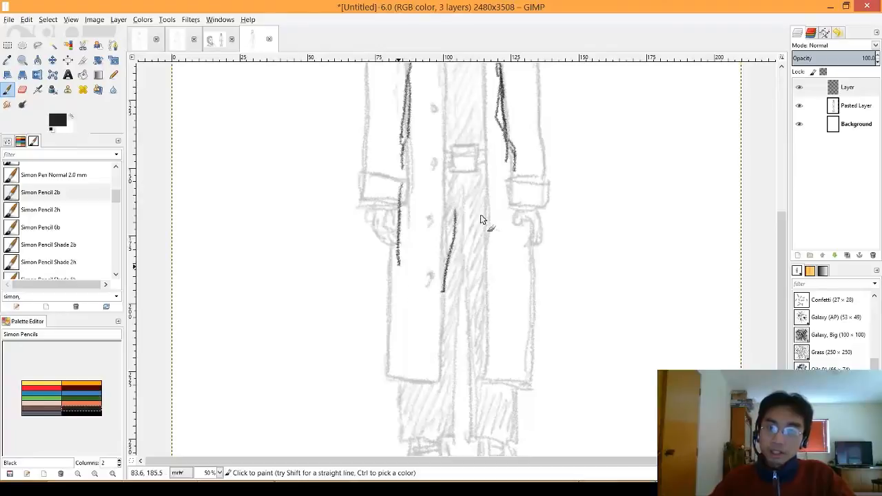
drag(456, 207, 472, 285)
drag(508, 181, 510, 207)
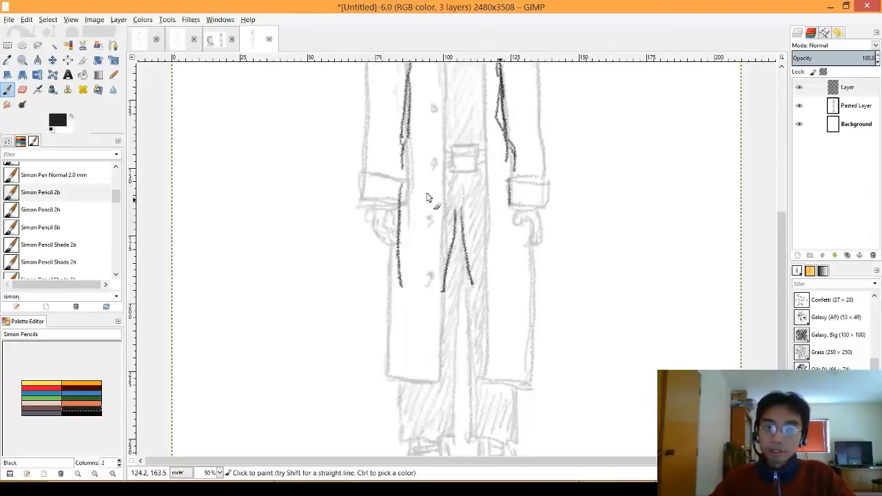
drag(398, 197, 401, 175)
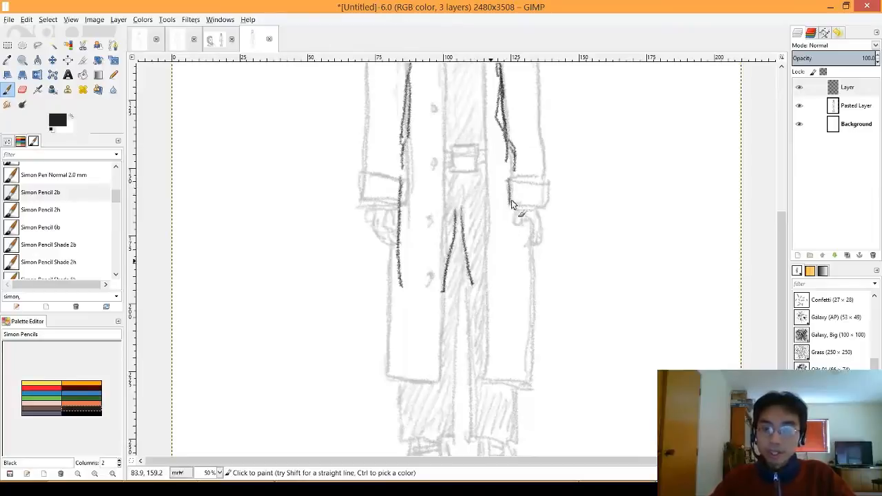
shift+click(473, 297)
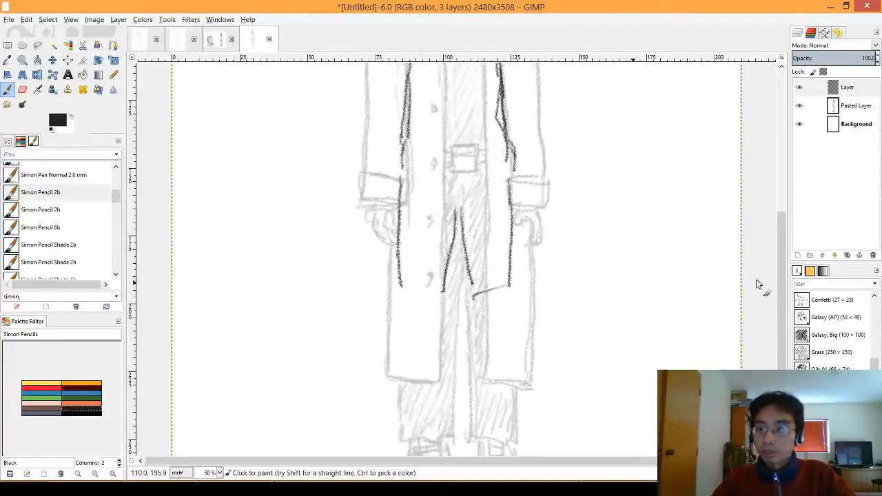
Draw short inner and outer contours for both knees, continuing the thigh lines downward
scroll(782, 316, down, 3)
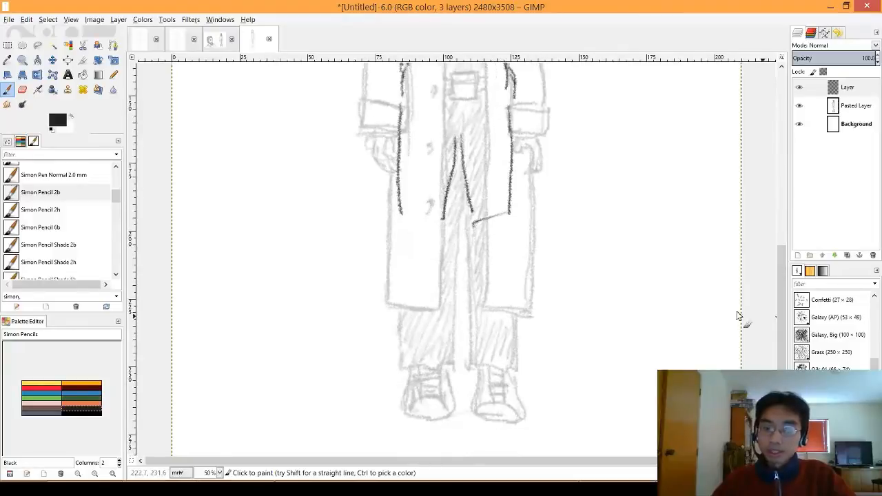
drag(399, 211, 403, 245)
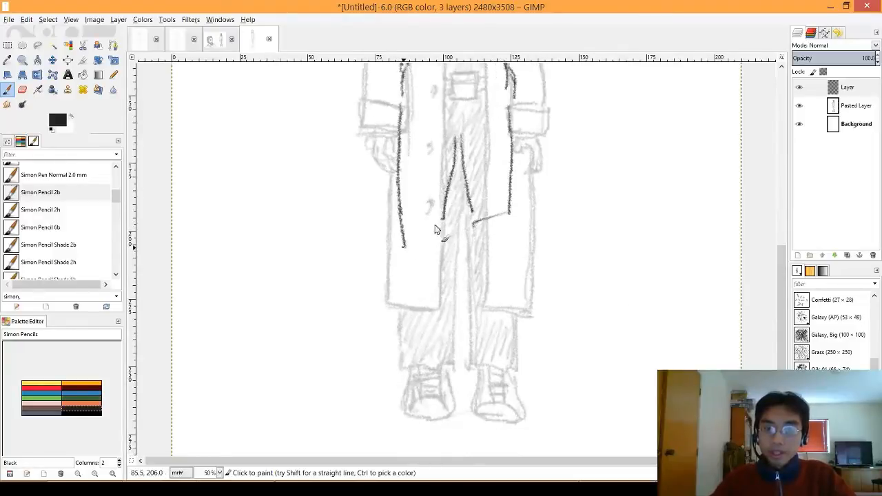
drag(447, 218, 445, 248)
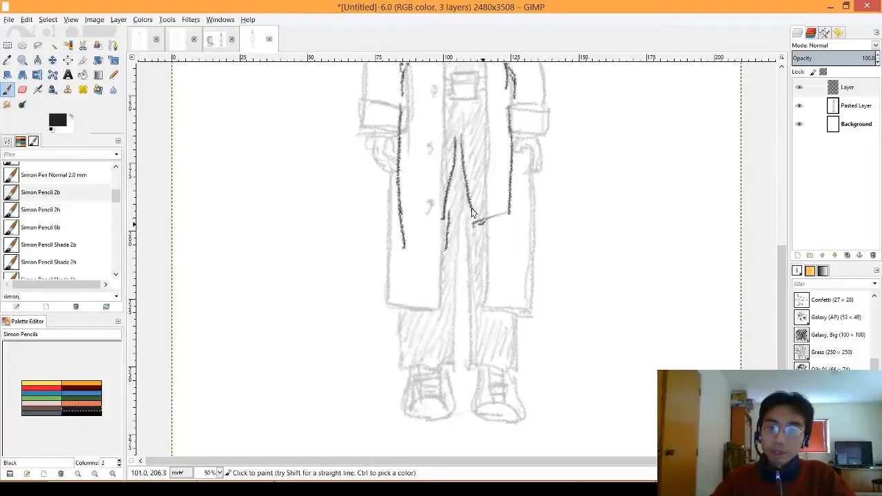
drag(472, 211, 472, 249)
drag(511, 211, 513, 252)
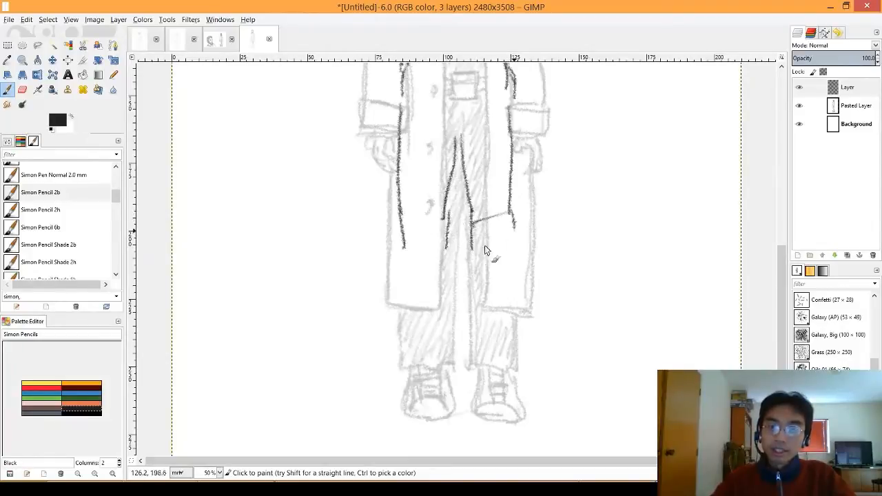
Draw the inner and outer contours of both lower legs from the knees down to the trouser hems
drag(404, 246, 402, 320)
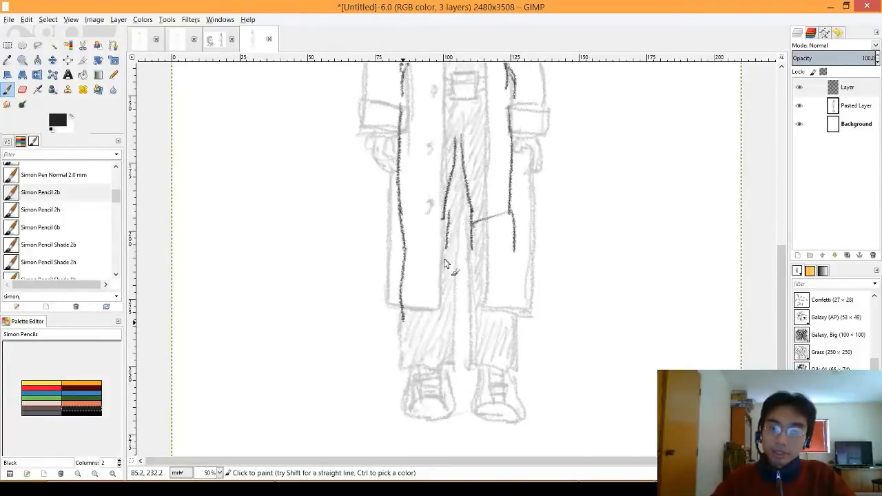
drag(447, 264, 453, 367)
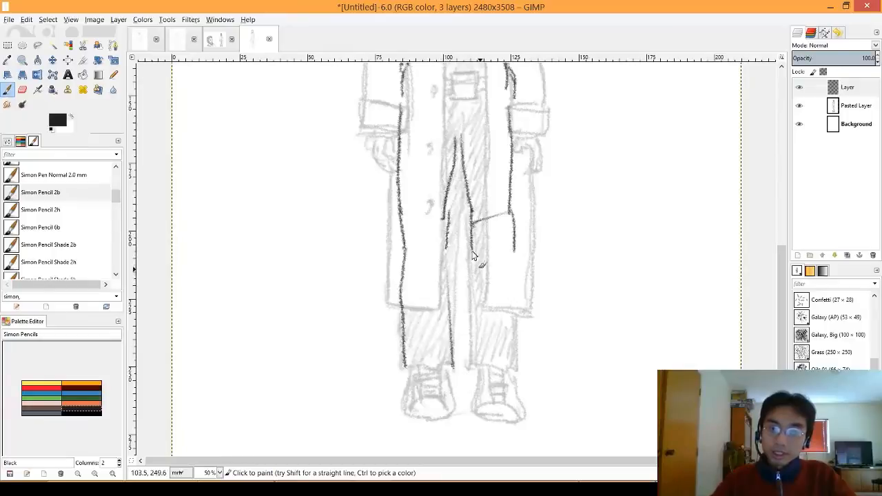
drag(474, 260, 475, 371)
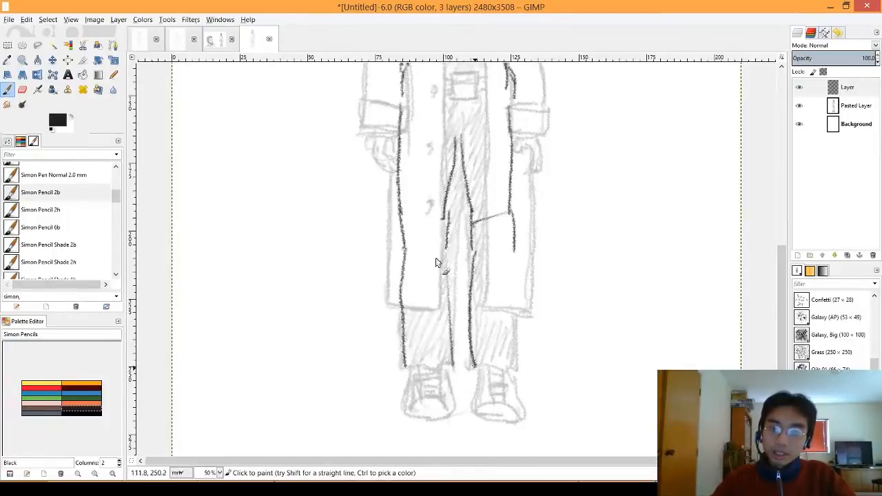
drag(451, 332, 452, 342)
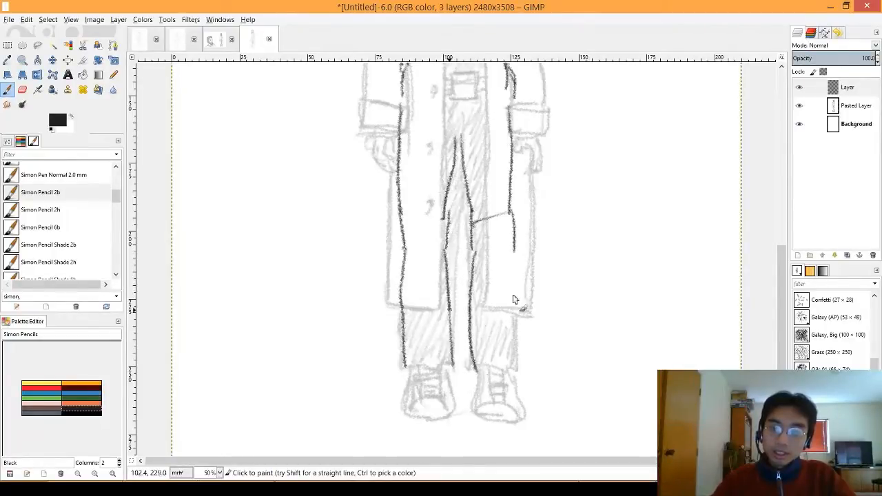
drag(511, 249, 511, 368)
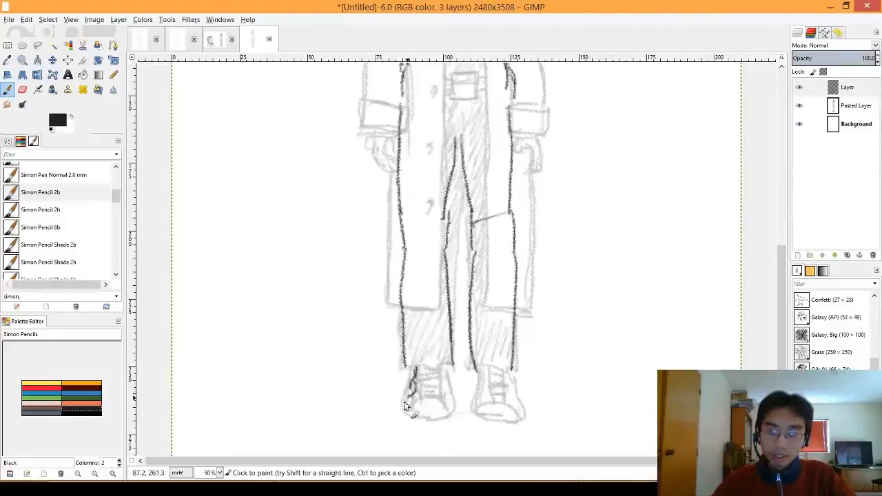
Outline both shoes over the faded sketch and close each trouser leg with a hem line across the ankle
mouse_move(405, 404)
mouse_down()
mouse_move(451, 411)
mouse_move(442, 369)
mouse_move(447, 391)
mouse_move(423, 374)
mouse_up()
mouse_move(482, 373)
mouse_down()
mouse_move(478, 415)
mouse_move(523, 414)
mouse_move(505, 398)
mouse_move(505, 371)
mouse_move(507, 394)
mouse_up()
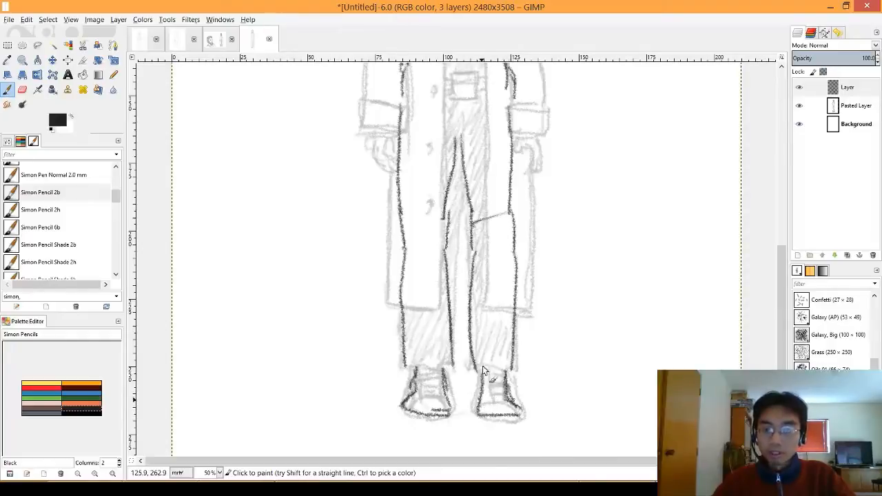
drag(480, 385, 510, 385)
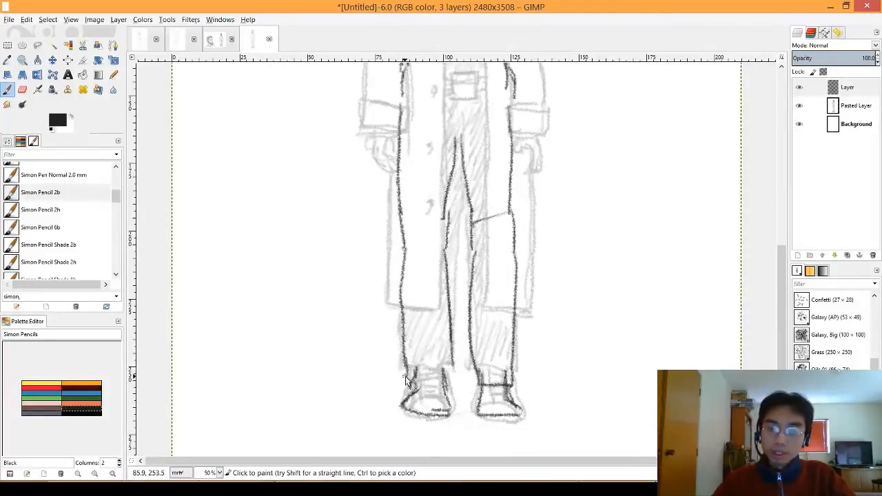
mouse_move(405, 376)
mouse_down()
mouse_move(452, 381)
mouse_move(408, 381)
mouse_up()
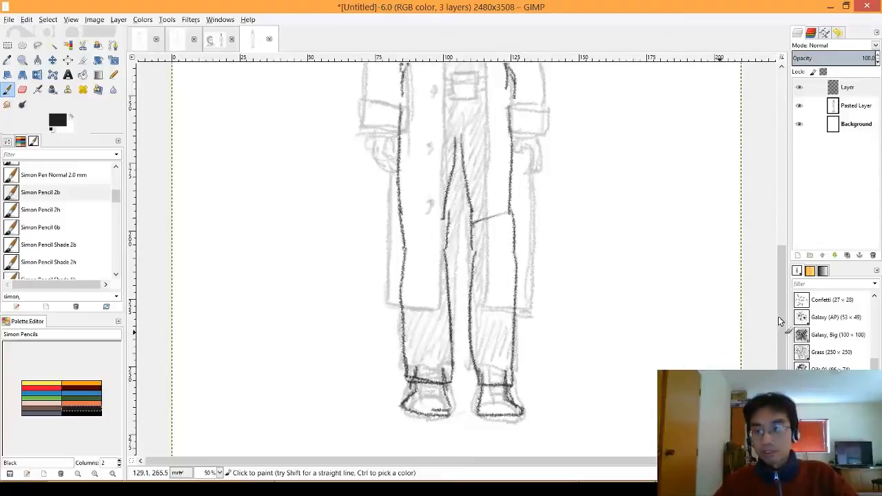
Draw the figure's right upper arm, with the outer contour curving from shoulder to elbow and an inner line beside the torso
drag(783, 303, 785, 191)
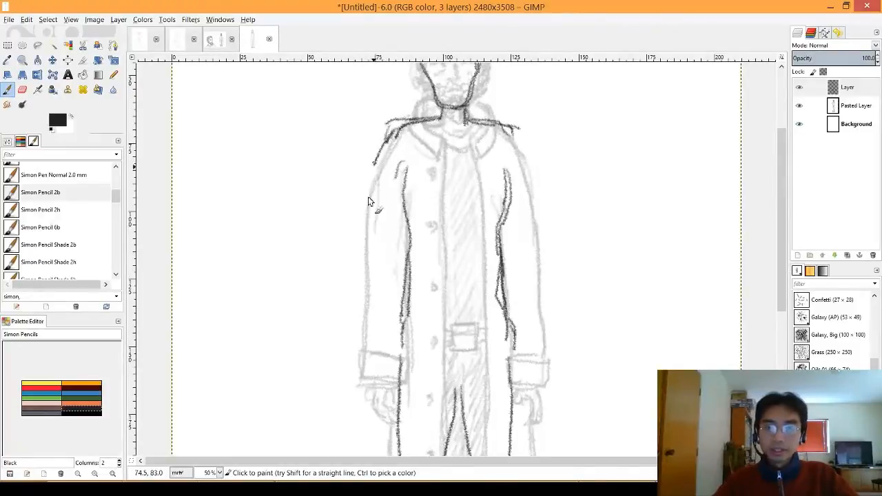
drag(369, 197, 367, 199)
mouse_move(394, 132)
mouse_down()
mouse_move(377, 159)
mouse_move(373, 221)
mouse_up()
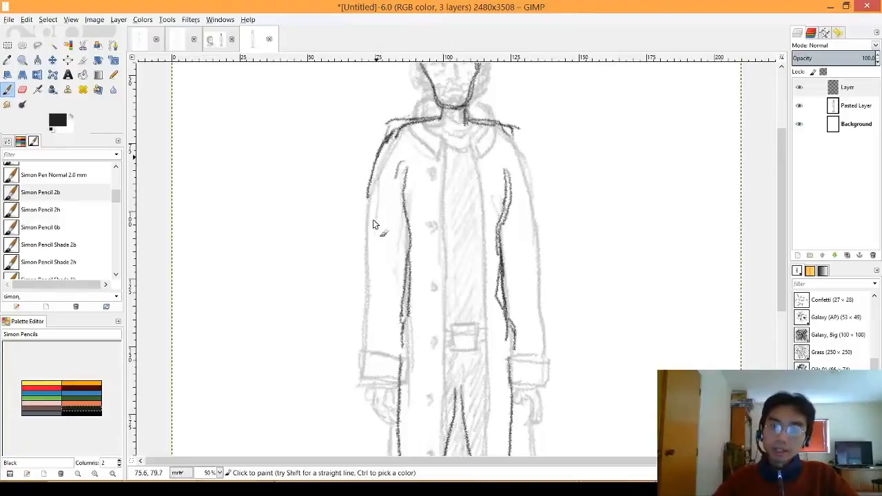
drag(377, 157, 370, 199)
drag(373, 236, 376, 262)
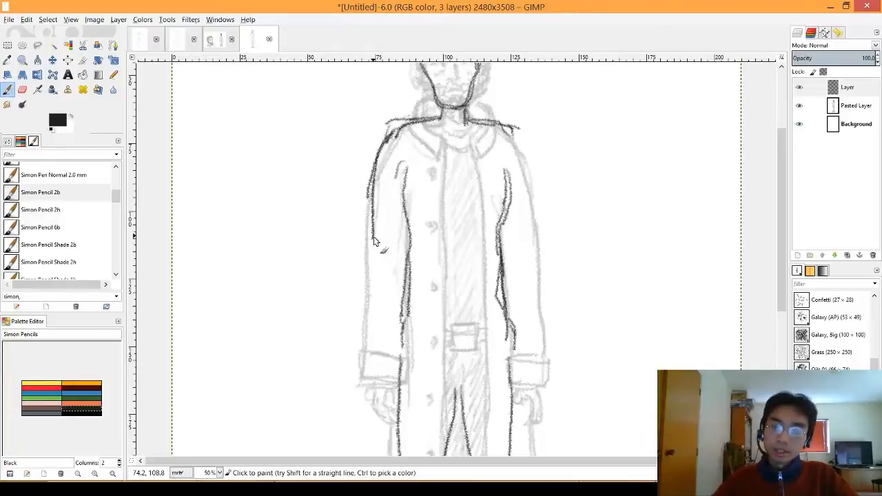
drag(407, 224, 403, 261)
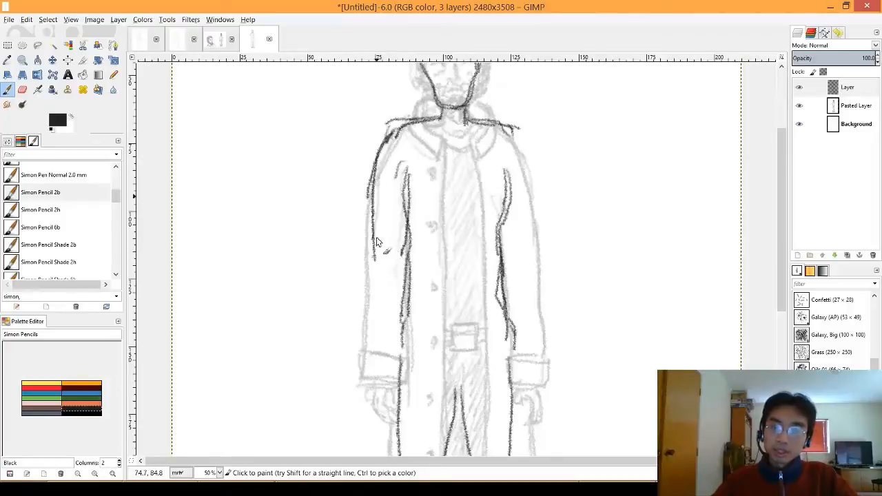
Draw the figure's right forearm from elbow to wrist, and add the wrist line and a curled hand below it
drag(377, 273, 369, 365)
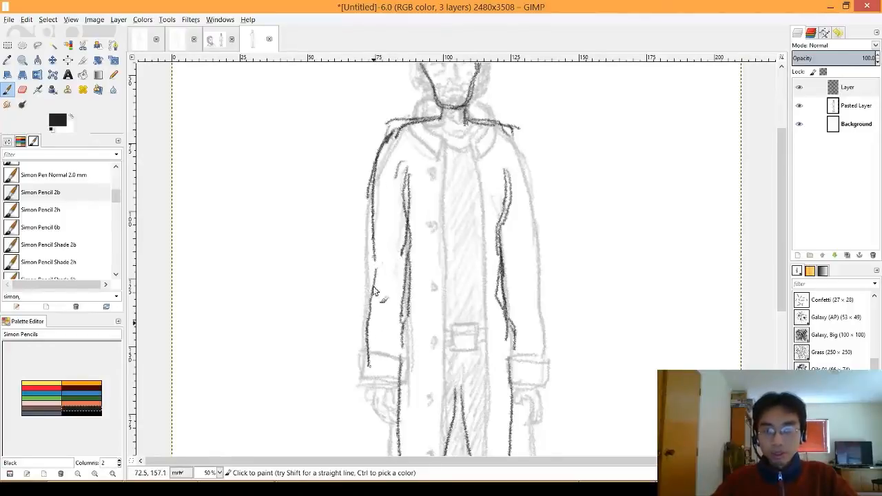
mouse_move(375, 266)
mouse_down()
mouse_move(406, 296)
mouse_move(398, 365)
mouse_move(401, 280)
mouse_up()
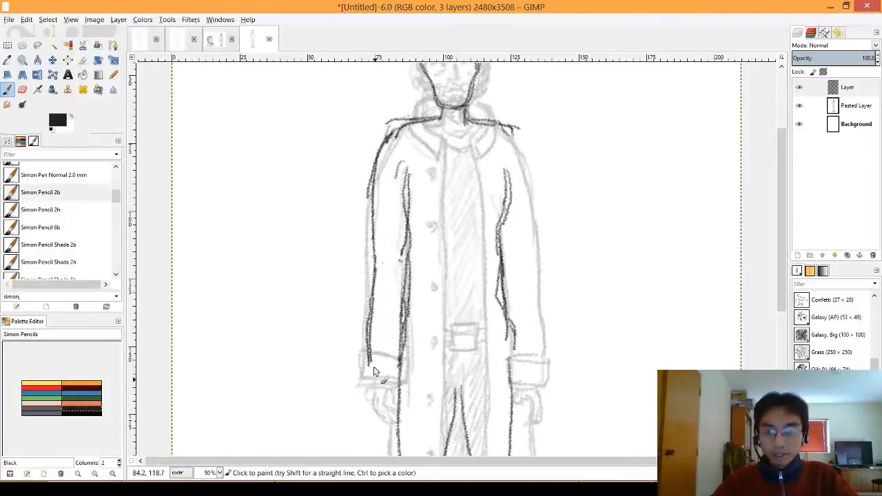
mouse_move(373, 369)
mouse_down()
mouse_move(397, 369)
mouse_move(374, 371)
mouse_move(373, 393)
mouse_move(394, 411)
mouse_move(398, 369)
mouse_move(396, 398)
mouse_up()
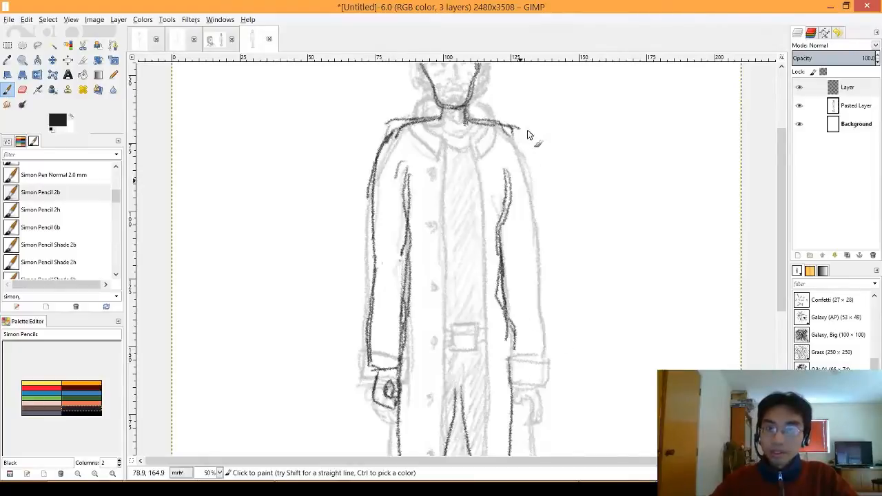
Draw the figure's left upper arm from an extended shoulder to the elbow, plus a slanted straight line from the elbow across the torso
mouse_move(523, 133)
mouse_down()
mouse_move(541, 172)
mouse_move(543, 222)
mouse_up()
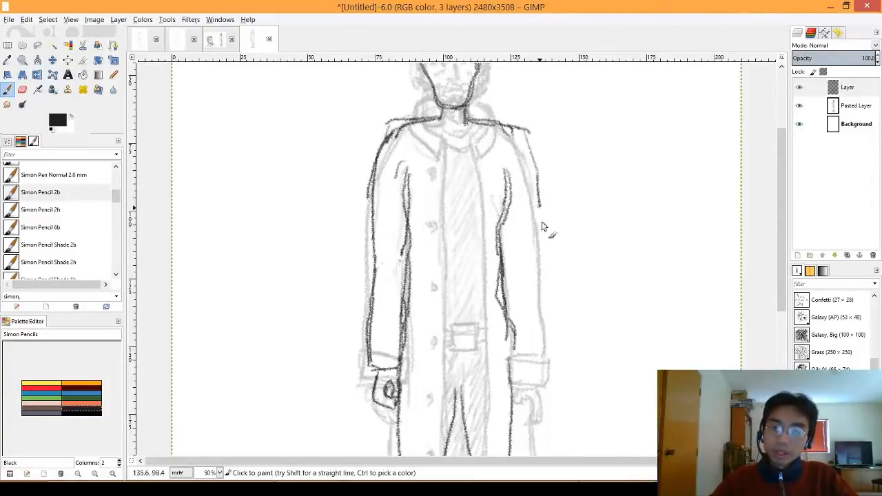
drag(532, 130, 543, 231)
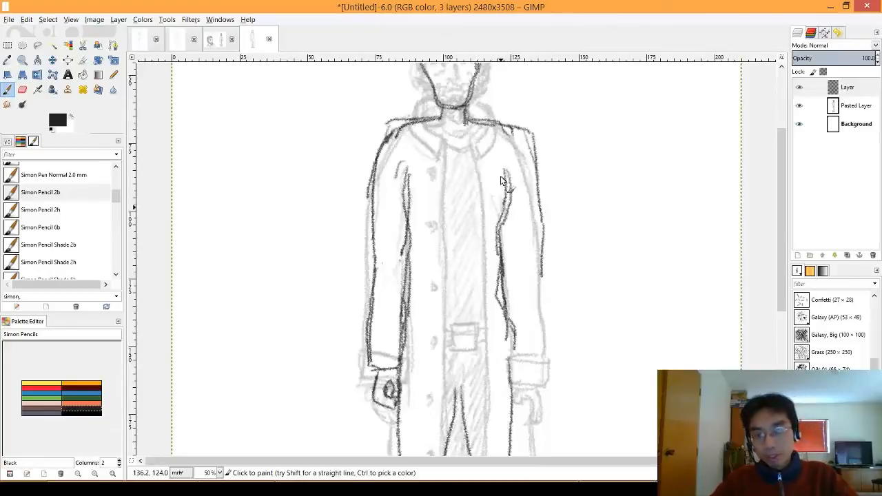
drag(502, 173, 502, 252)
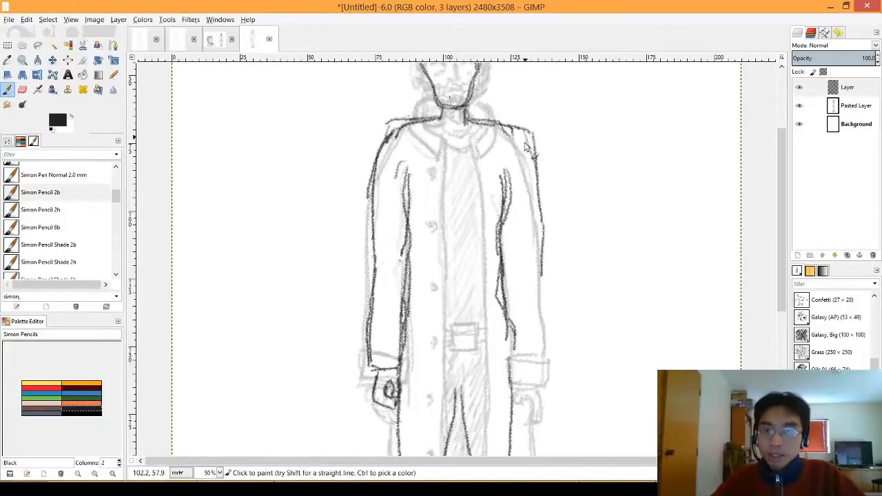
mouse_move(532, 131)
mouse_down()
mouse_move(543, 269)
mouse_move(542, 223)
mouse_up()
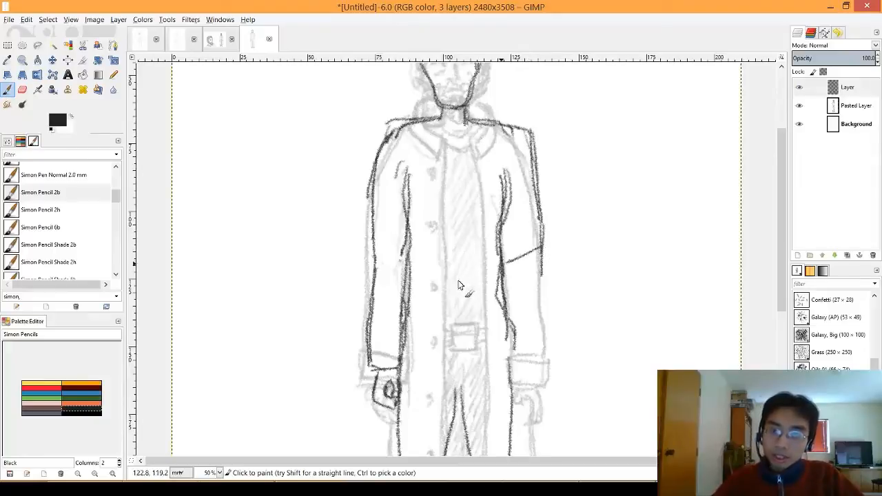
drag(458, 281, 456, 281)
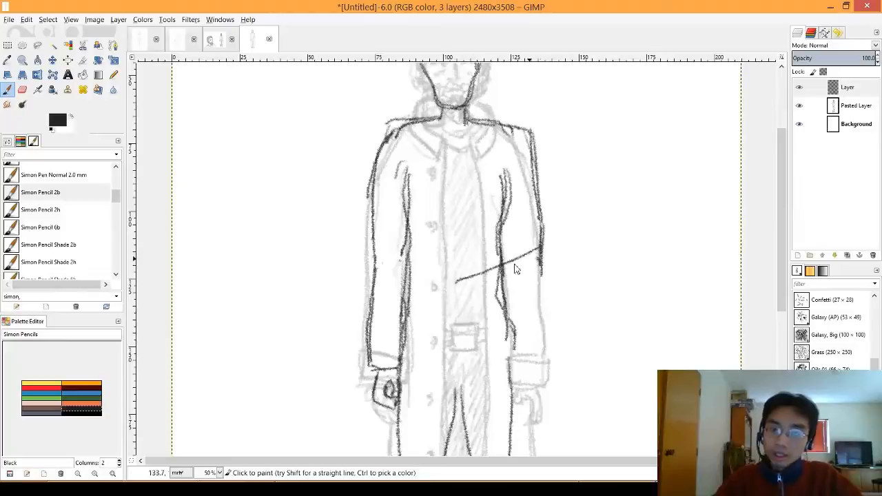
Draw the lower and upper edges of the figure's left forearm folded across the torso, and round off the left shoulder
drag(451, 274, 541, 267)
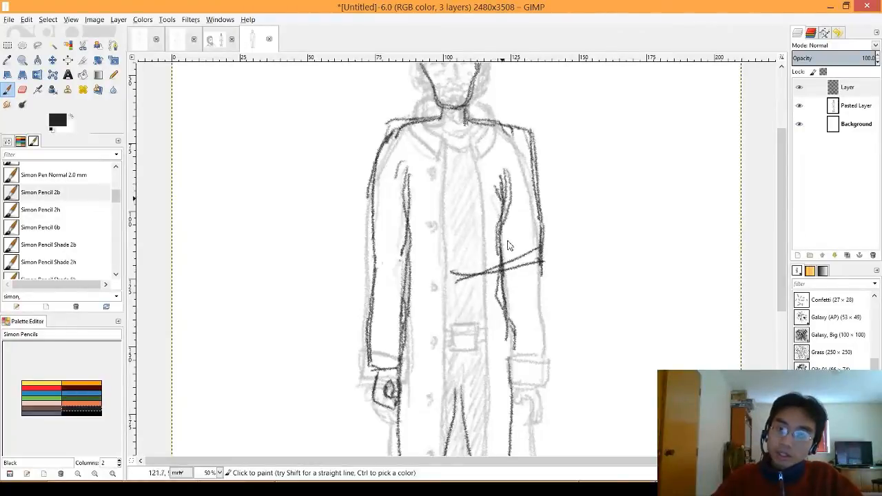
drag(508, 242, 446, 254)
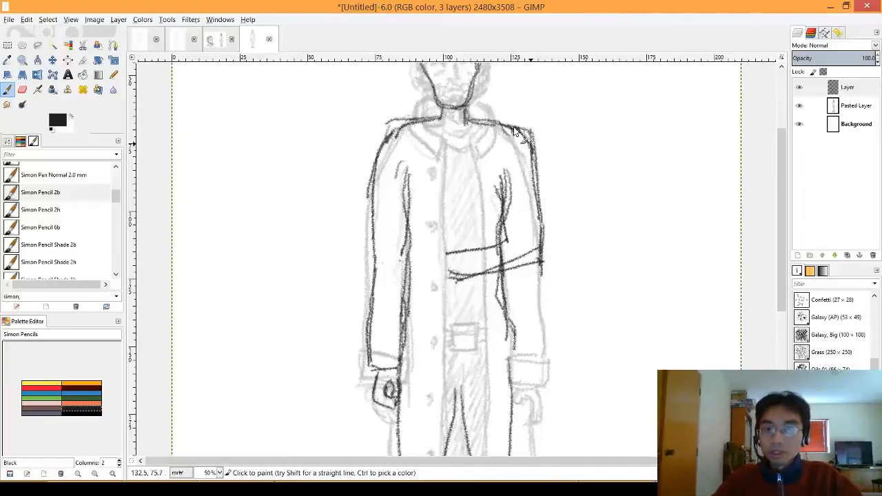
mouse_move(514, 129)
mouse_down()
mouse_move(531, 141)
mouse_move(534, 190)
mouse_up()
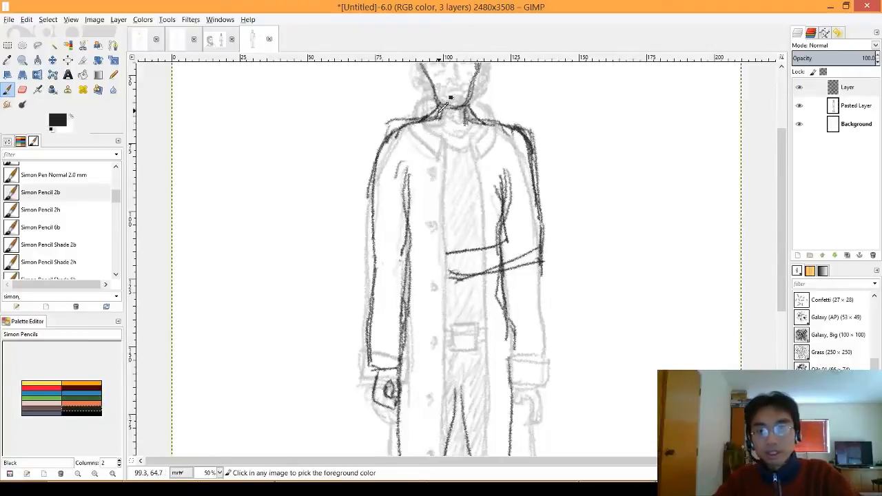
Outline both halves of the coat collar and draw the coat's front edge on the figure's right side from the collar to the hip
mouse_move(435, 107)
mouse_down()
mouse_move(430, 114)
mouse_move(423, 106)
mouse_move(414, 127)
mouse_move(440, 155)
mouse_up()
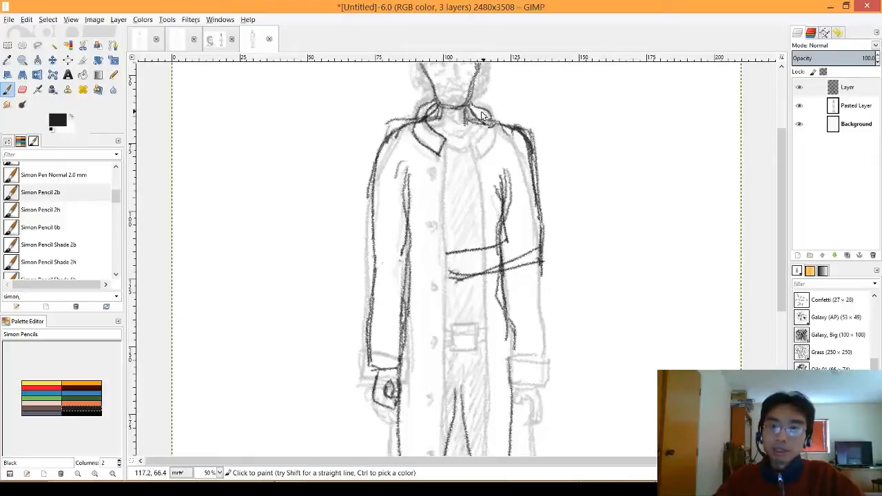
mouse_move(472, 138)
mouse_down()
mouse_move(480, 114)
mouse_move(471, 104)
mouse_up()
mouse_move(471, 104)
mouse_down()
mouse_move(495, 135)
mouse_move(485, 153)
mouse_move(469, 140)
mouse_move(478, 158)
mouse_move(444, 172)
mouse_move(445, 137)
mouse_move(445, 359)
mouse_up()
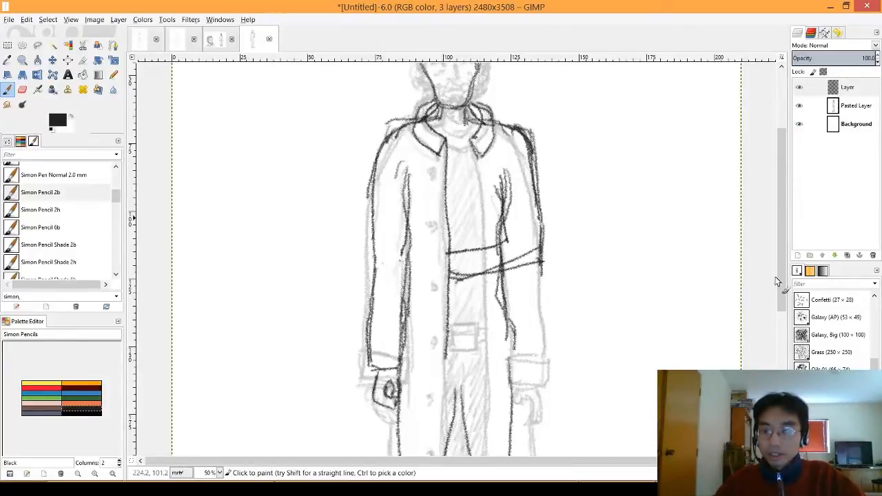
Outline the lower coat on the figure's right side with an outer edge below the hand, a hem below the knee and the front edge
drag(780, 288, 779, 331)
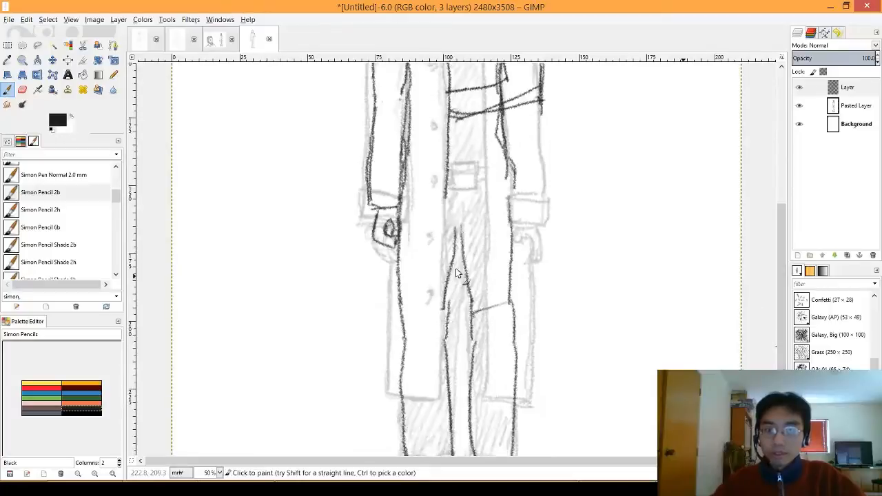
mouse_move(399, 255)
mouse_down()
mouse_move(391, 272)
mouse_move(388, 387)
mouse_move(450, 395)
mouse_up()
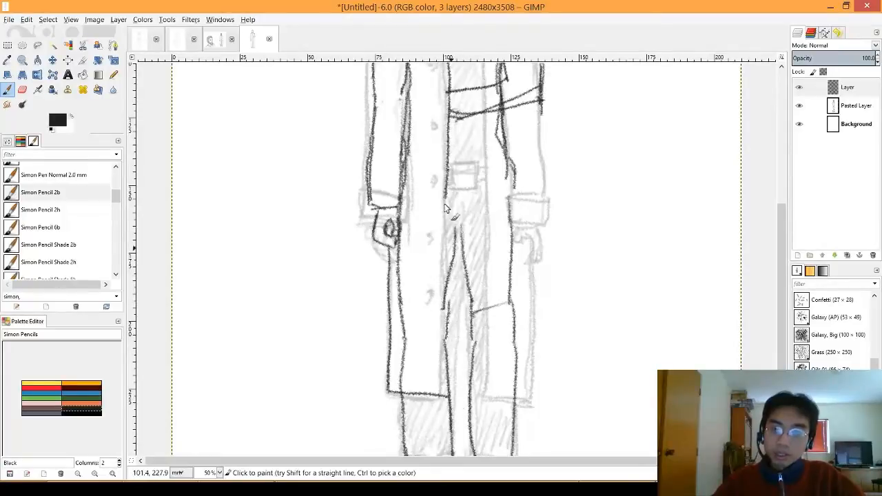
drag(444, 208, 443, 396)
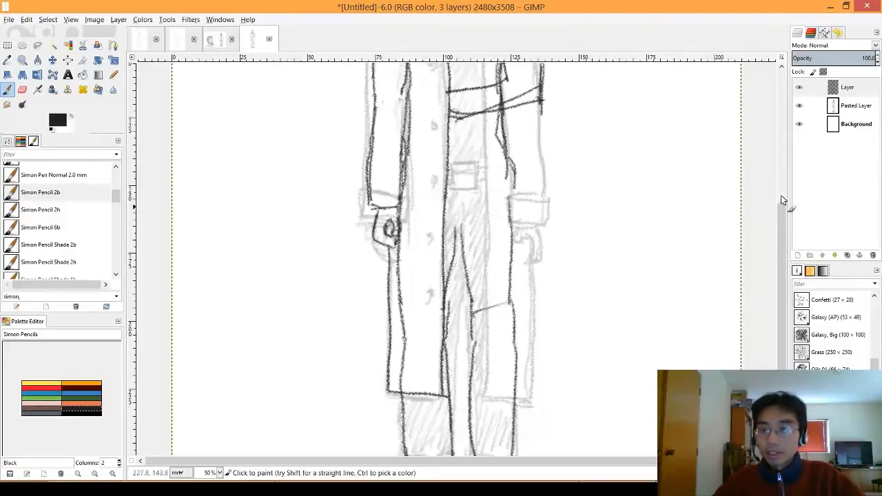
Draw the coat half on the figure's left side with a front edge broken at the folded forearm, a hem and the lower outer edge
scroll(784, 180, up, 5)
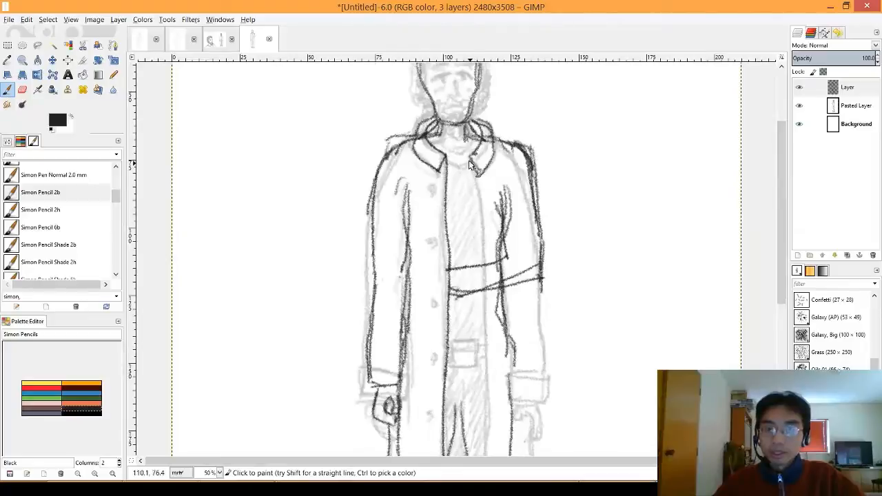
drag(469, 164, 471, 257)
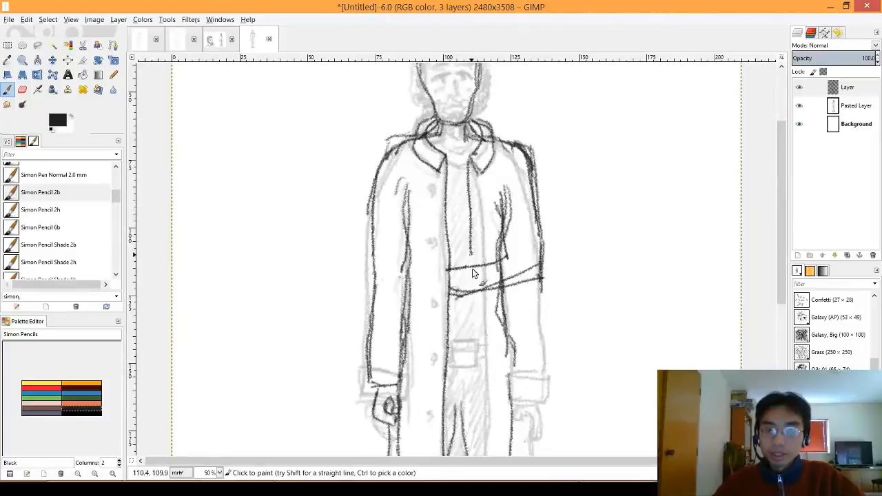
drag(476, 295, 475, 391)
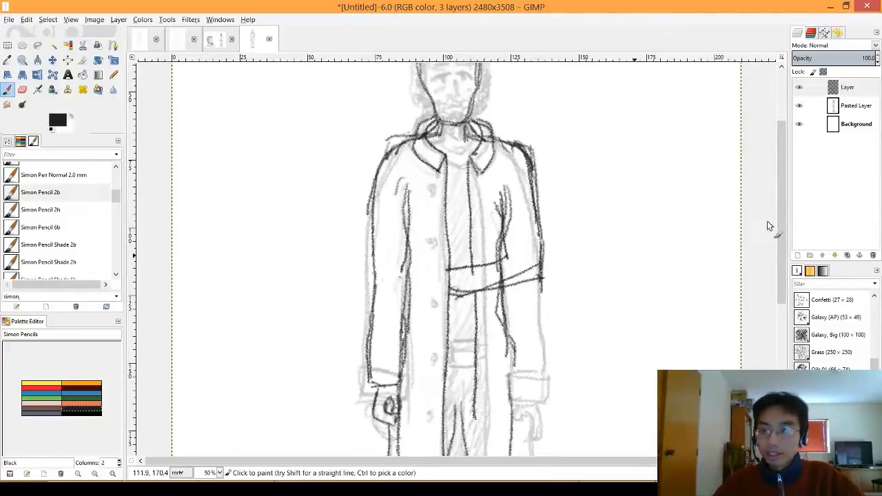
scroll(783, 242, down, 6)
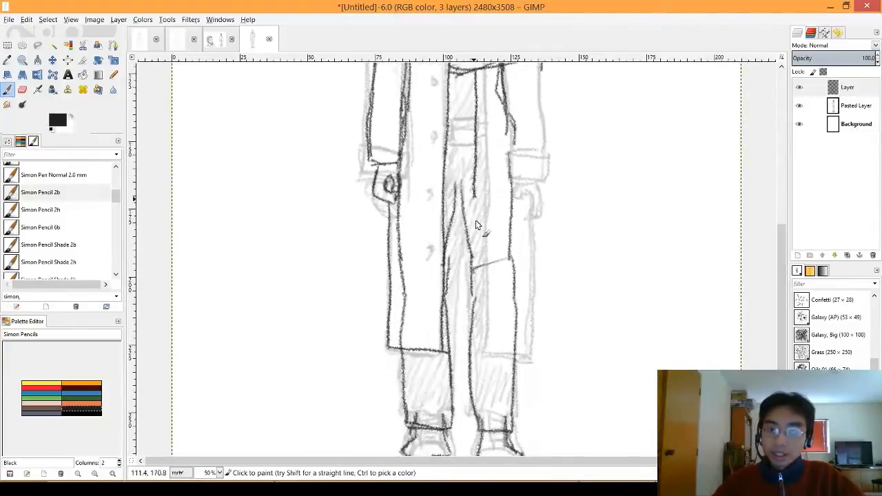
mouse_move(475, 206)
mouse_down()
mouse_move(476, 349)
mouse_move(534, 358)
mouse_up()
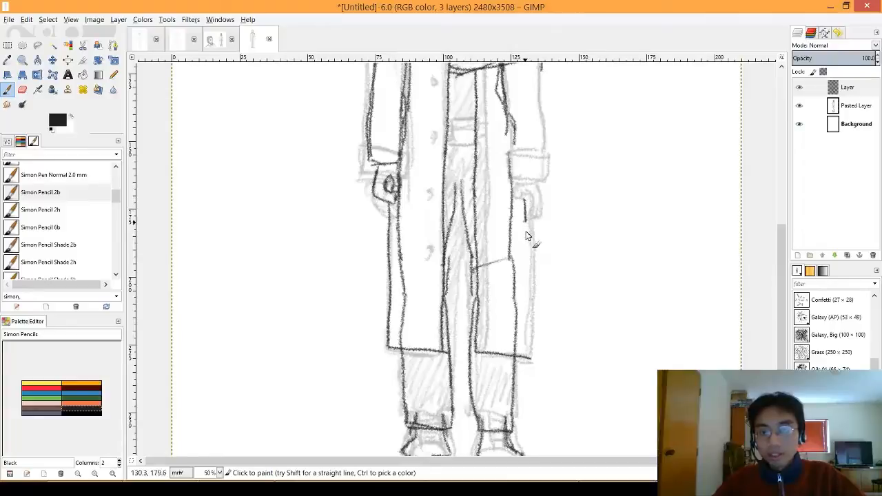
drag(526, 236, 527, 363)
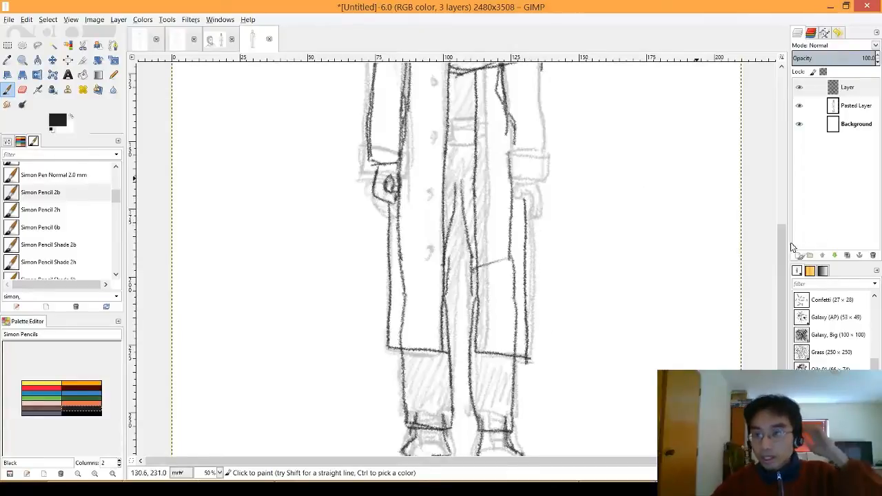
Extend the coat's outer edge on the figure's left side up to the underside of the folded forearm
drag(781, 231, 781, 185)
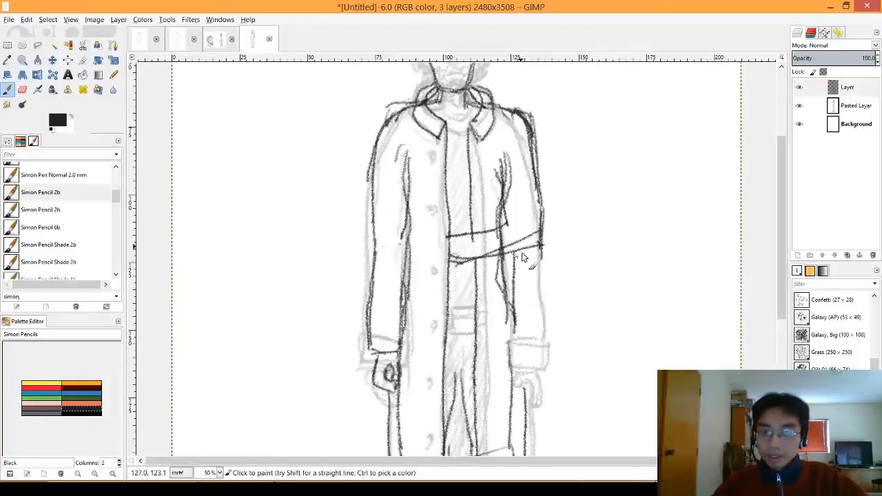
drag(519, 251, 520, 311)
drag(522, 357, 523, 417)
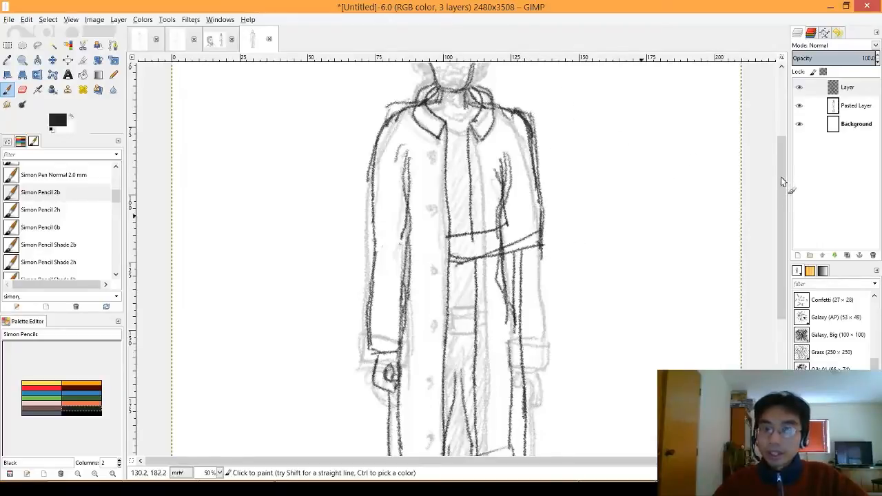
Try a horizontal guide line across the face at eye level, then undo it
scroll(785, 149, up, 4)
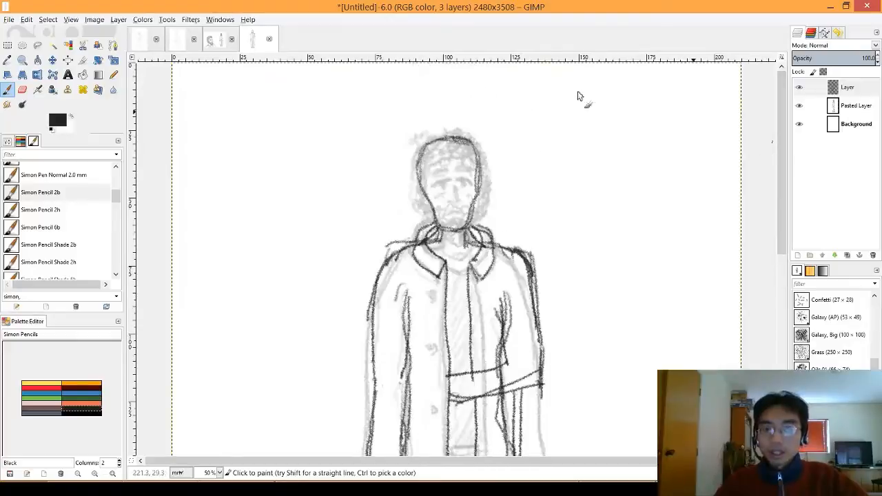
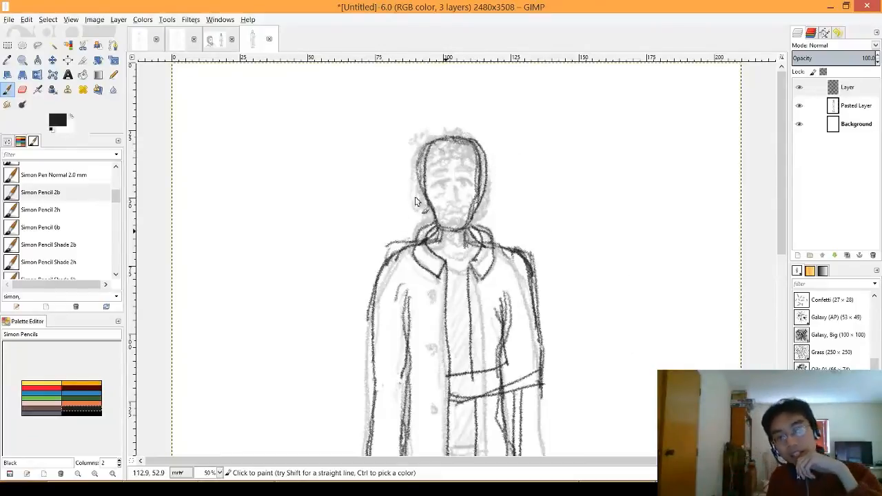
drag(408, 191, 487, 198)
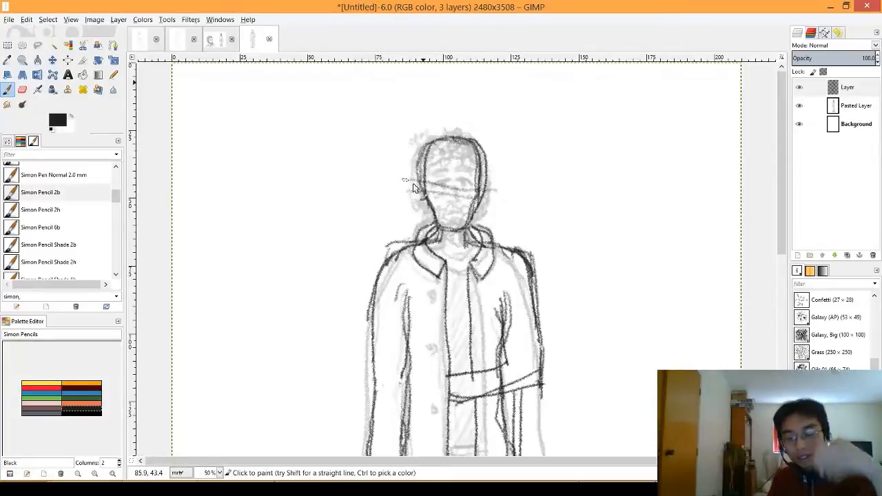
key(ctrl+z)
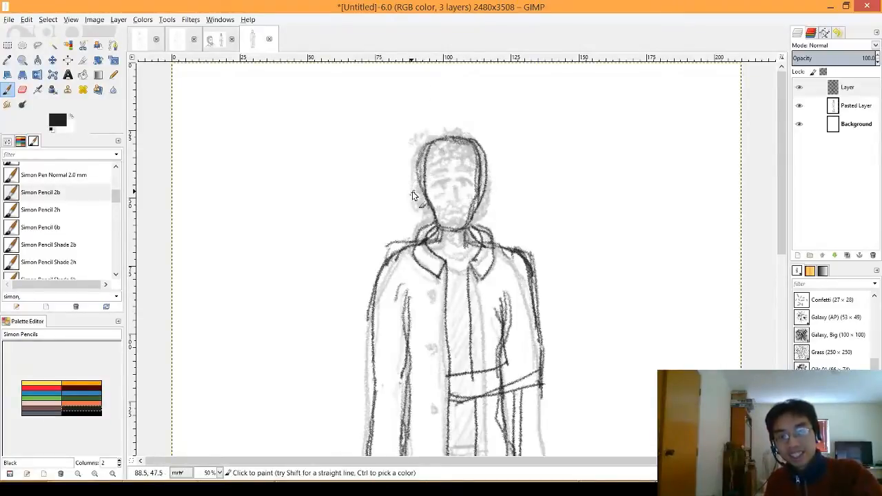
drag(415, 196, 494, 196)
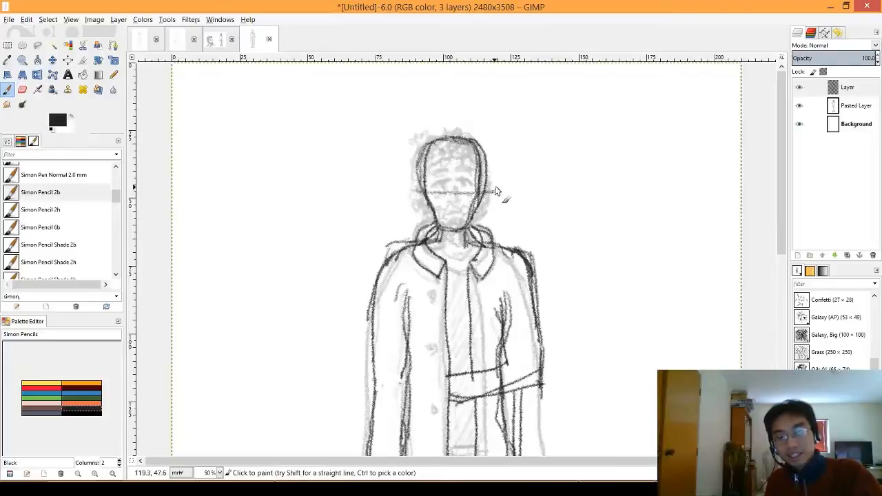
key(ctrl+z)
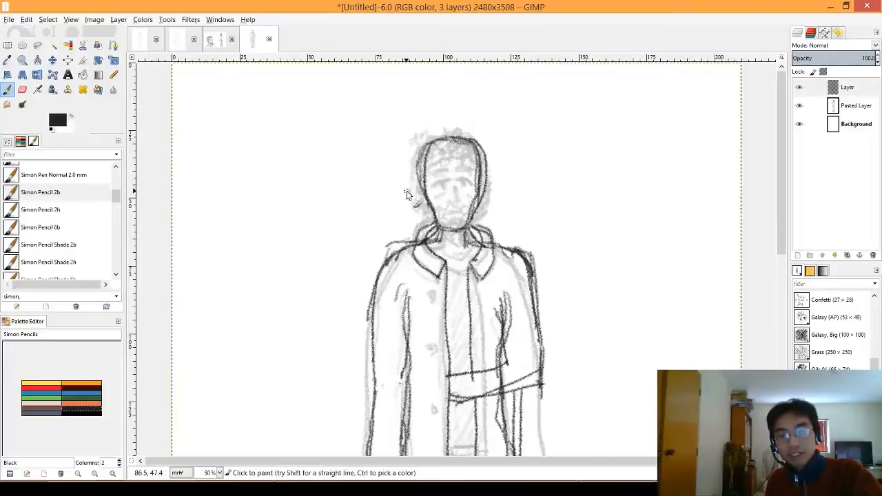
drag(429, 193, 493, 189)
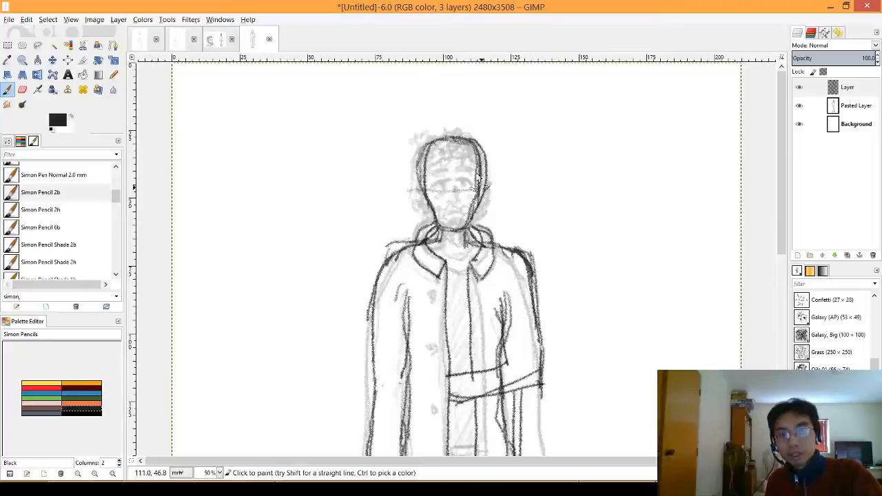
key(ctrl+z)
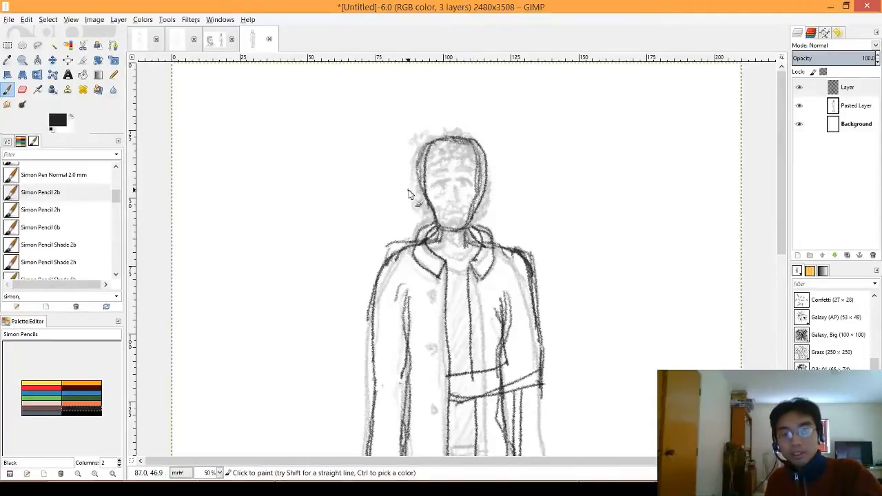
Draw a straight horizontal eye guideline about 35 mm long and a vertical centre line about 45 mm long across the head
drag(410, 187, 498, 188)
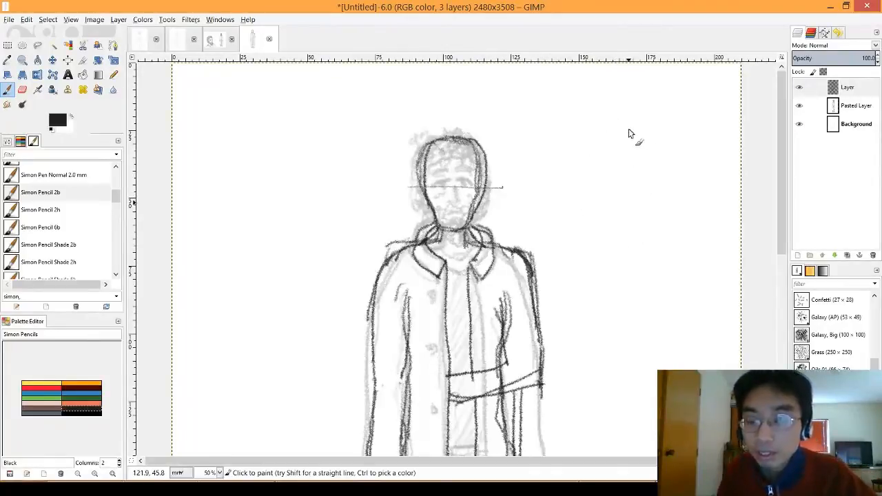
mouse_move(679, 118)
mouse_down()
mouse_move(625, 135)
mouse_move(623, 159)
mouse_move(679, 147)
mouse_up()
key(ctrl+z)
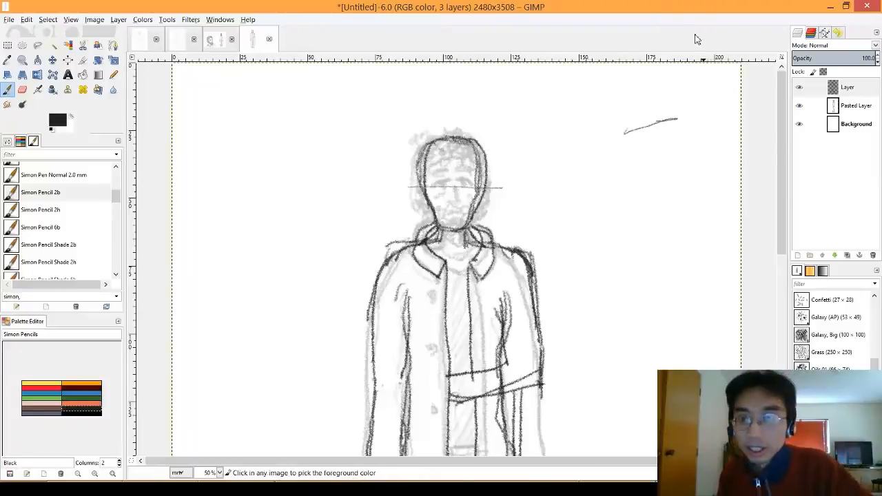
key(ctrl+z)
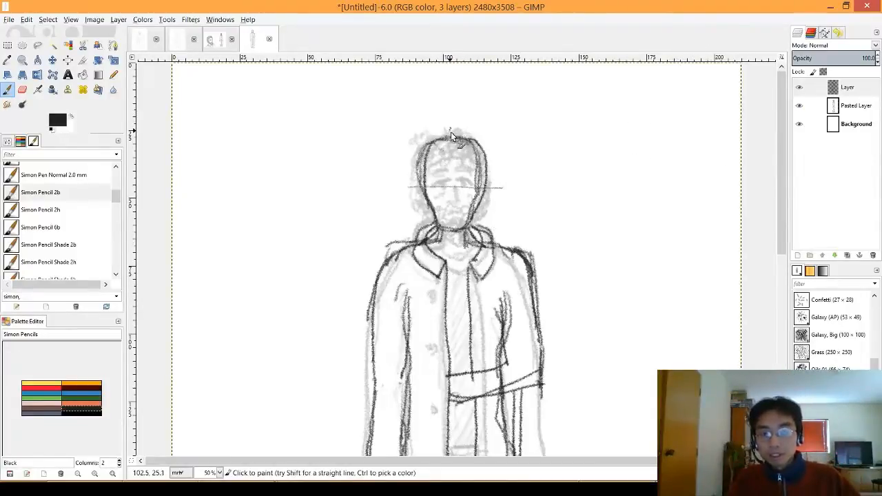
drag(450, 130, 452, 257)
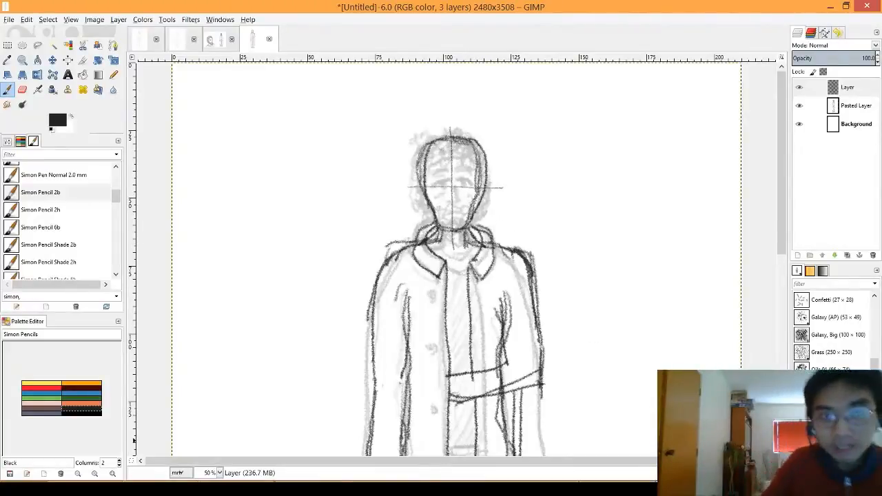
Check the character reference in Harold_001.xcf, then return to the untitled drawing and examine its head at 150%
key(m)
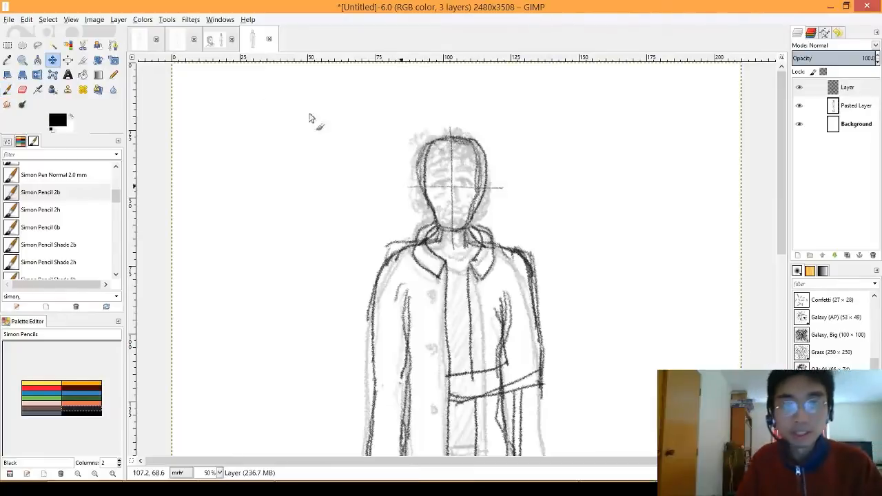
click(211, 39)
key(p)
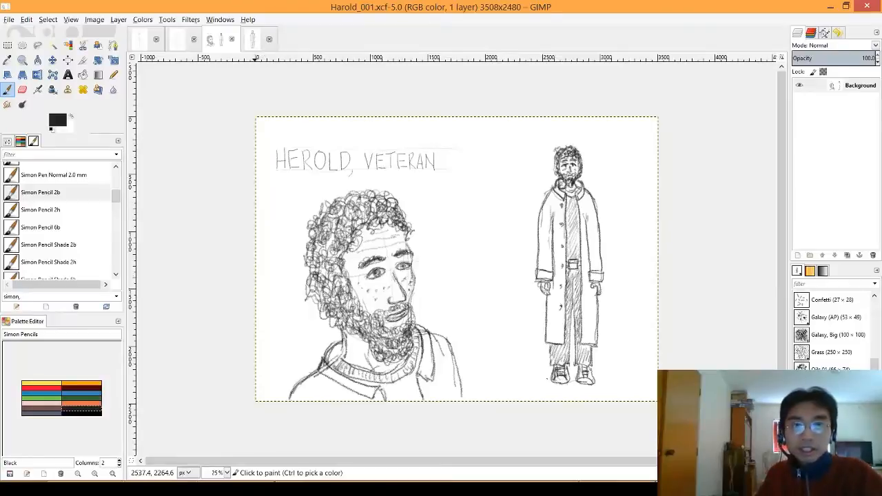
click(253, 39)
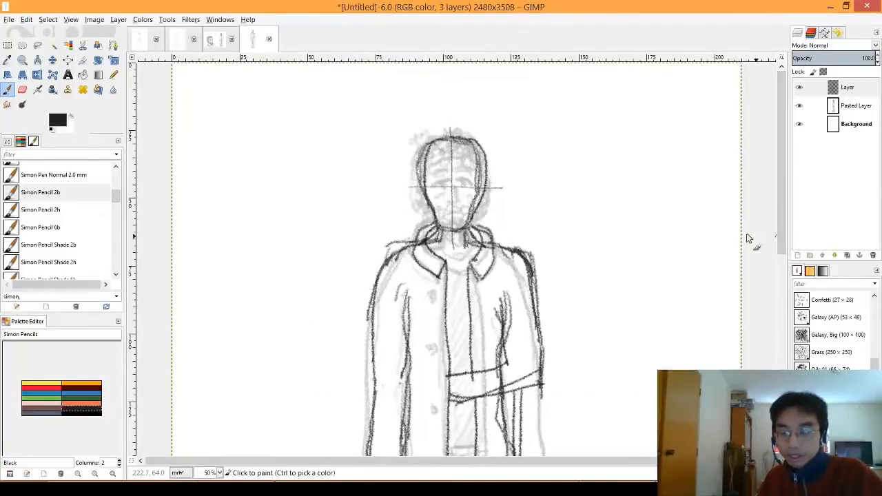
key(1)
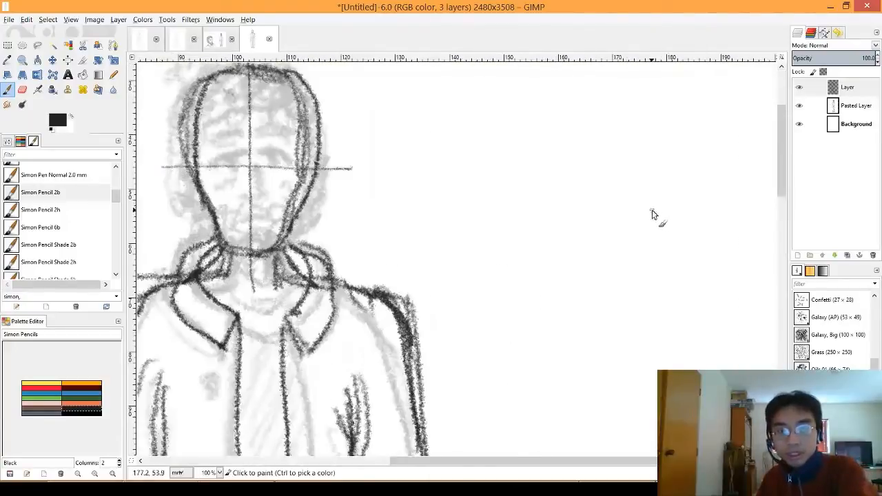
key(plus)
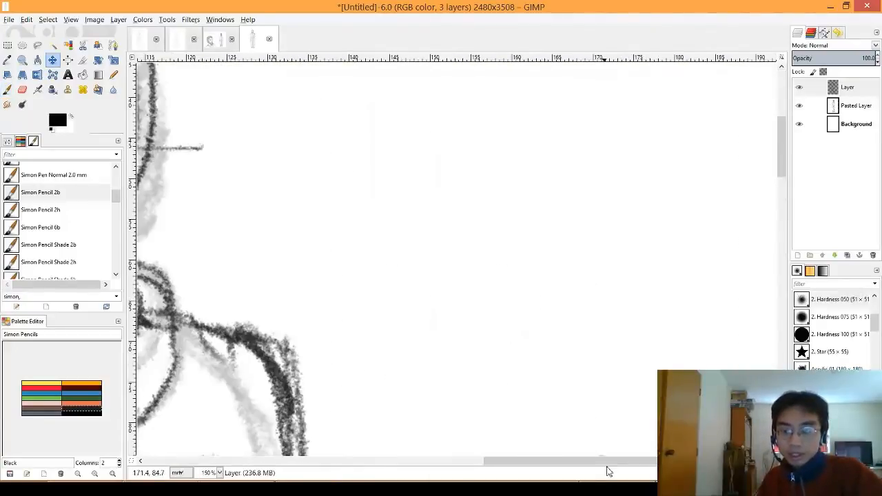
drag(607, 463, 468, 461)
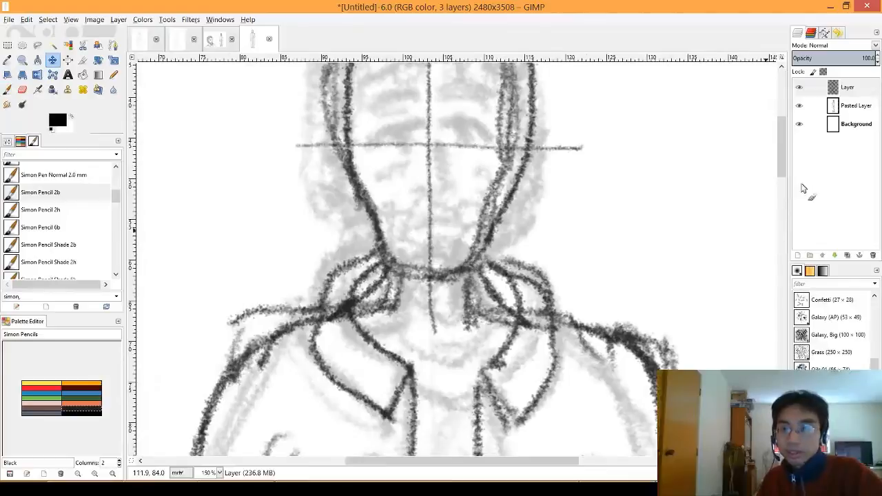
drag(781, 160, 778, 142)
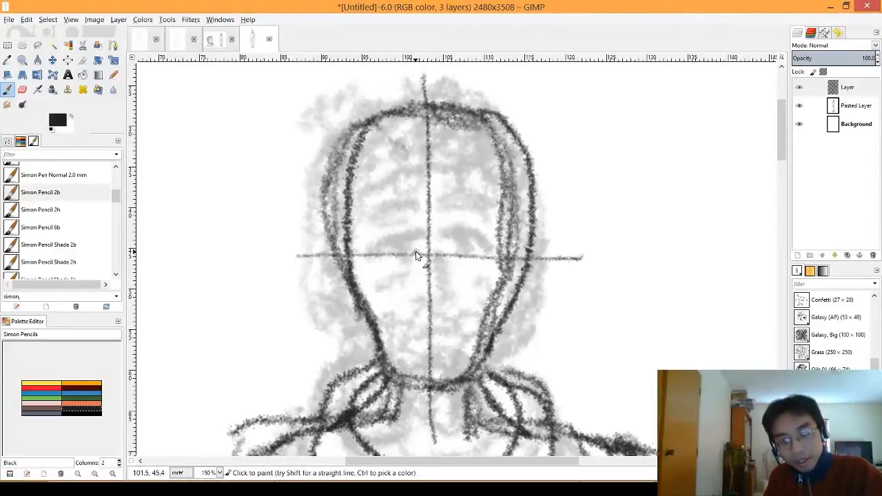
mouse_move(388, 244)
mouse_down()
mouse_move(371, 252)
mouse_move(412, 263)
mouse_move(373, 256)
mouse_up()
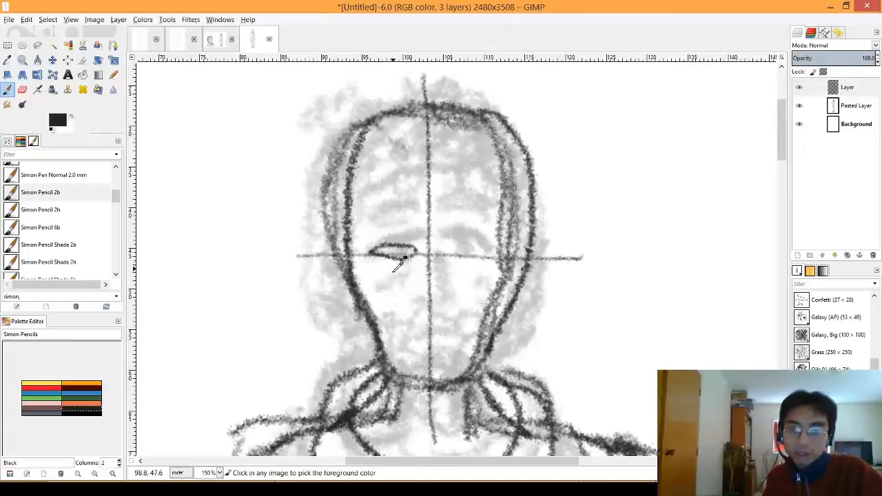
key(ctrl+z)
key(ctrl+z)
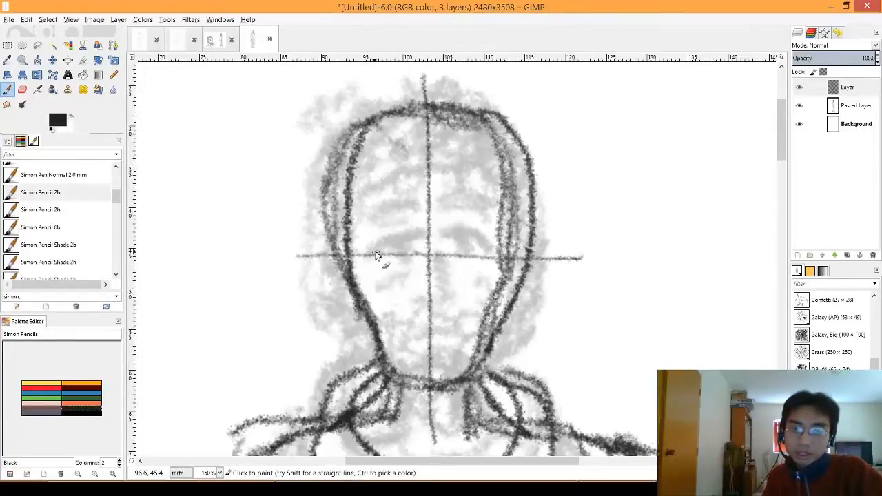
drag(382, 243, 415, 251)
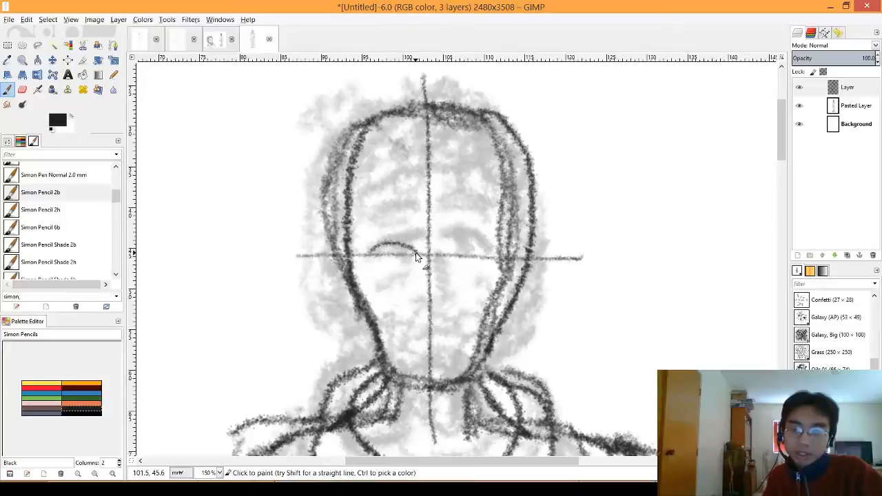
key(ctrl+z)
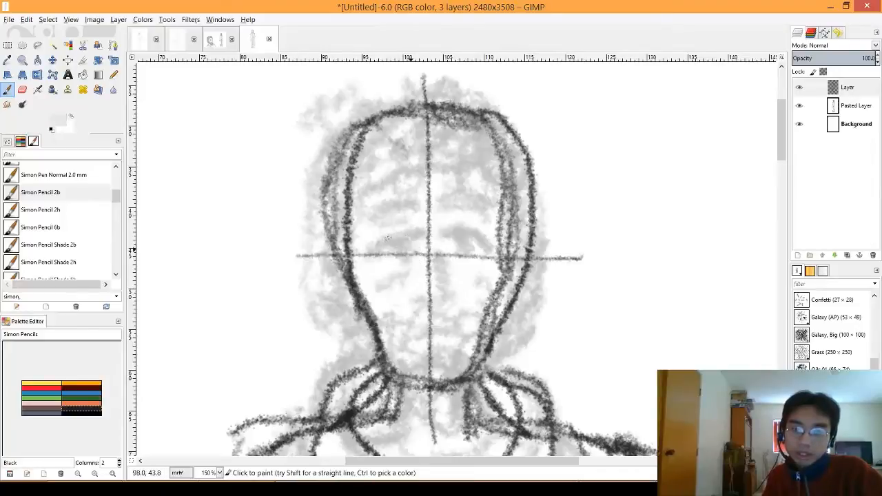
Restore Black from the Simon Pencils palette as the painting colour, leaving the palette entry itself unedited
click(75, 412)
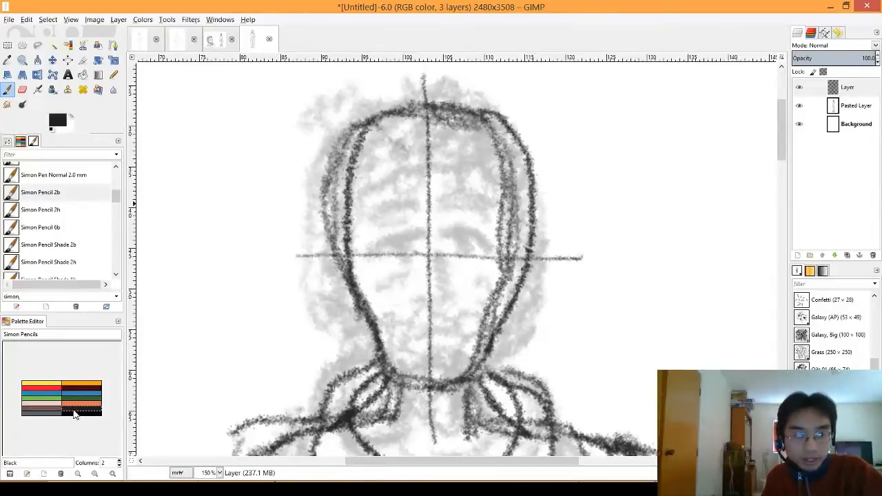
double_click(77, 412)
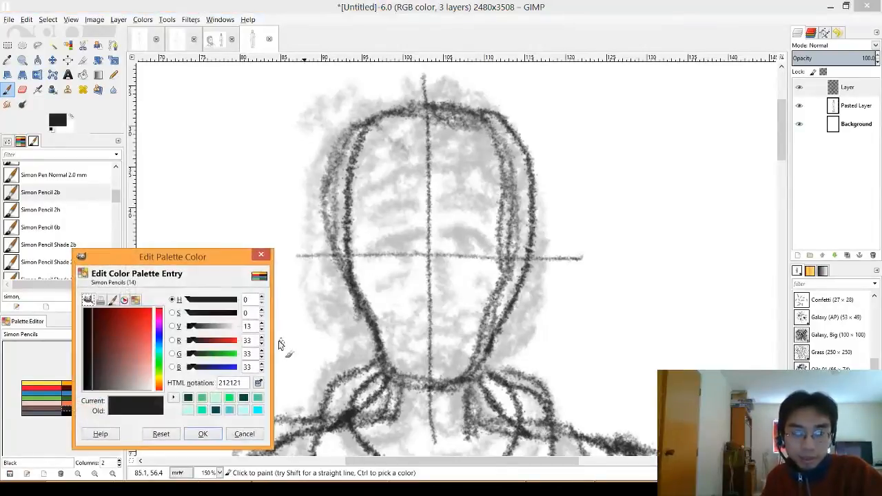
click(246, 434)
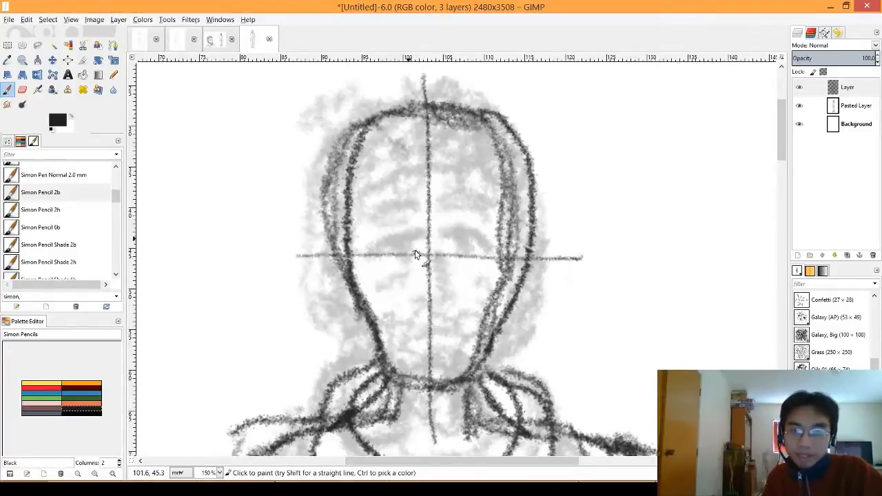
drag(392, 246, 366, 270)
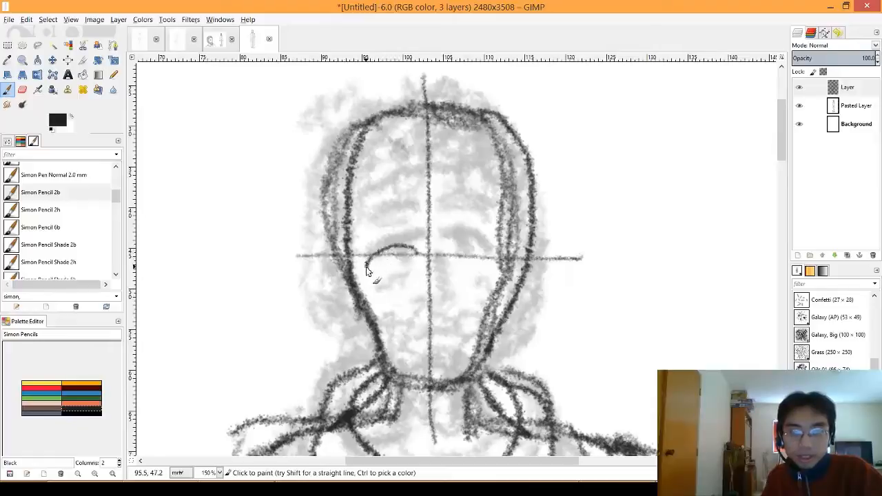
drag(415, 256, 395, 264)
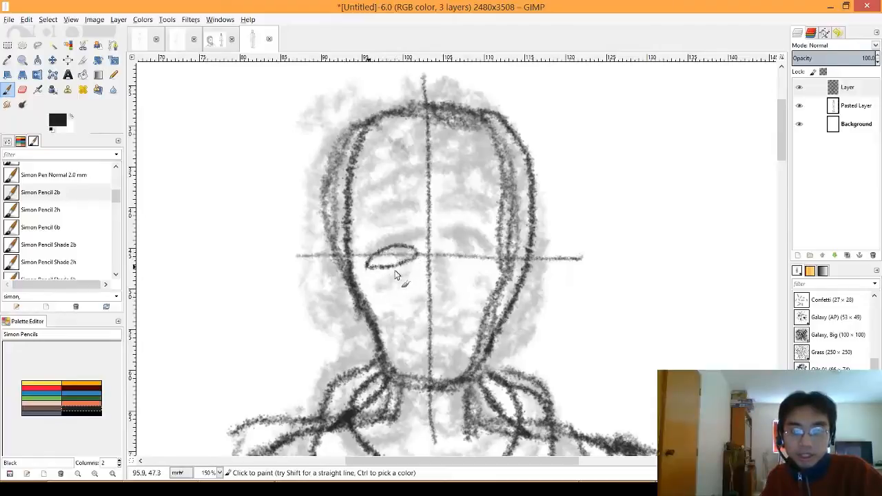
key(ctrl+z)
key(ctrl+z)
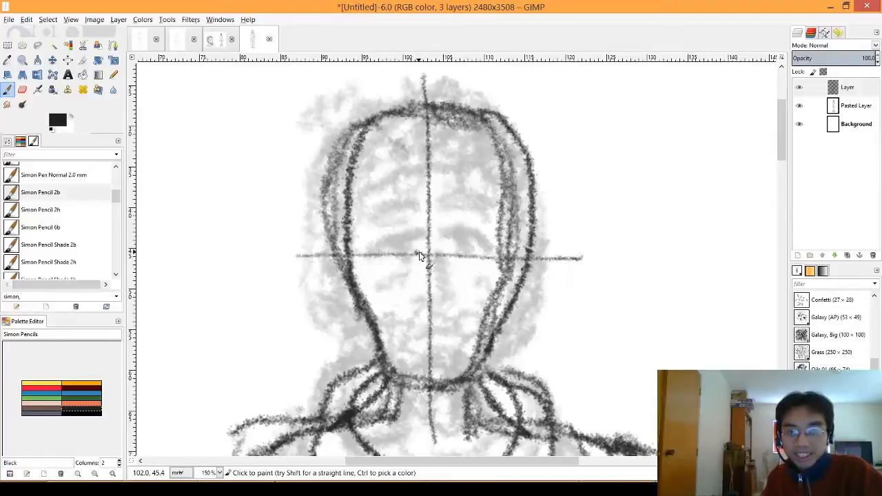
Draw two almond-shaped eyes with irises on the horizontal guideline, one on each side of the centre line
mouse_move(384, 254)
mouse_down()
mouse_move(405, 262)
mouse_move(392, 265)
mouse_move(374, 261)
mouse_move(390, 250)
mouse_move(390, 261)
mouse_move(403, 249)
mouse_move(394, 258)
mouse_move(408, 259)
mouse_move(393, 250)
mouse_move(464, 251)
mouse_up()
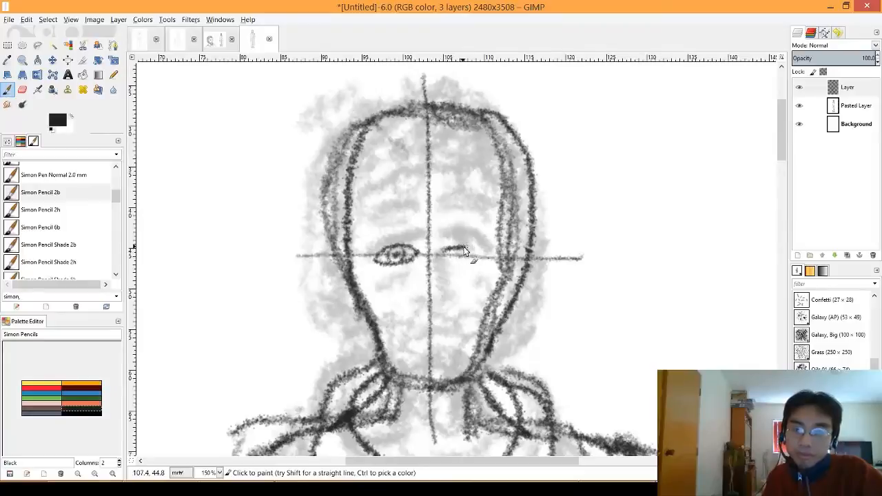
key(ctrl+z)
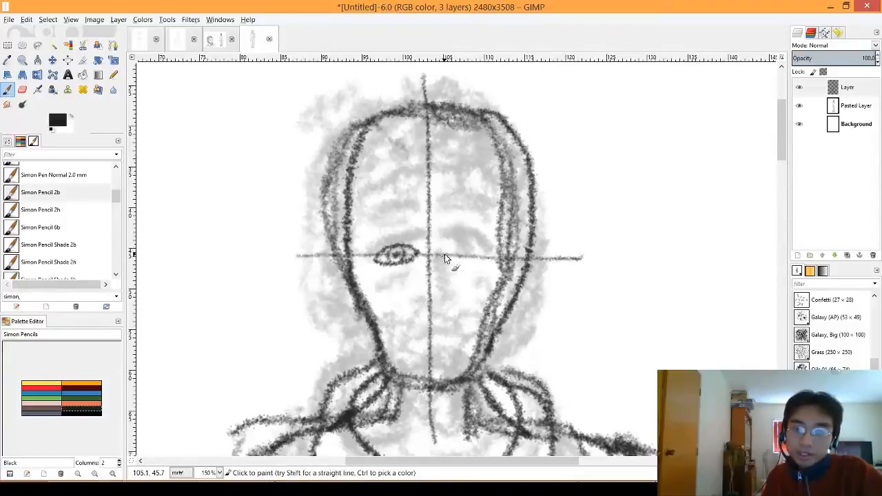
drag(464, 246, 486, 262)
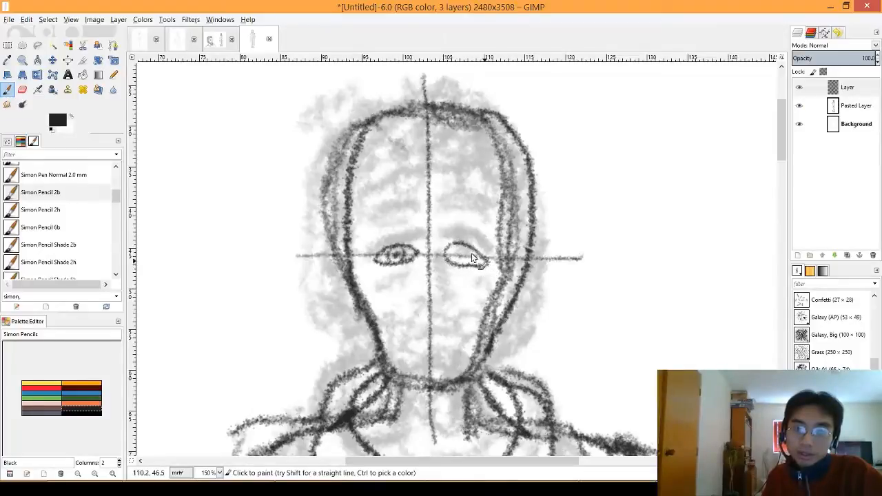
mouse_move(469, 241)
mouse_down()
mouse_move(443, 254)
mouse_move(455, 244)
mouse_move(484, 257)
mouse_move(446, 254)
mouse_move(457, 264)
mouse_move(466, 260)
mouse_up()
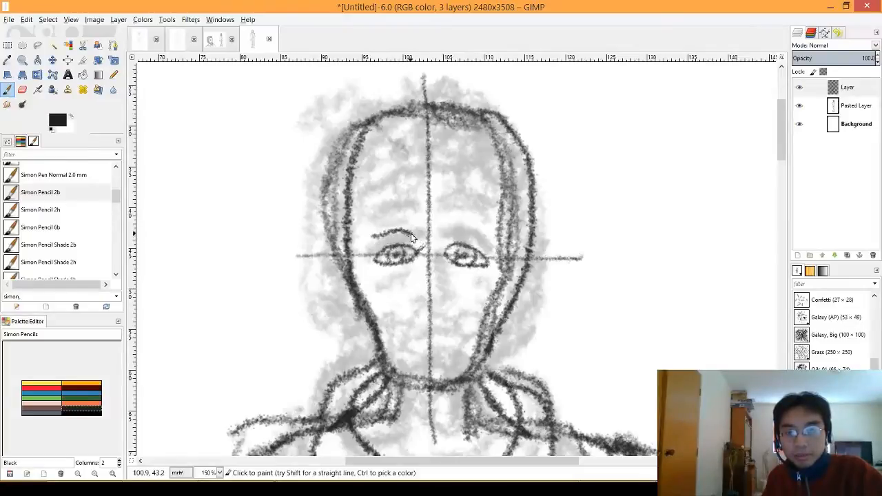
Draw thick arched eyebrows above both eyes, following the faint sketch underneath
mouse_move(417, 236)
mouse_down()
mouse_move(373, 234)
mouse_move(419, 230)
mouse_up()
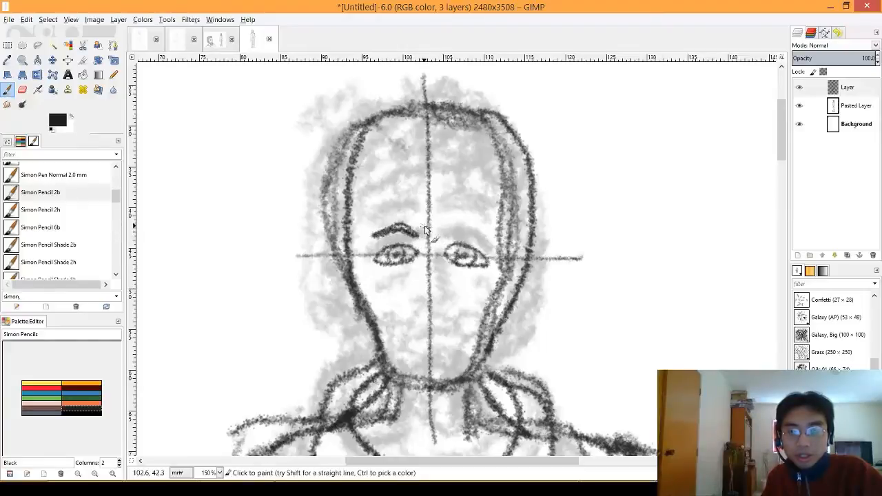
key(ctrl+z)
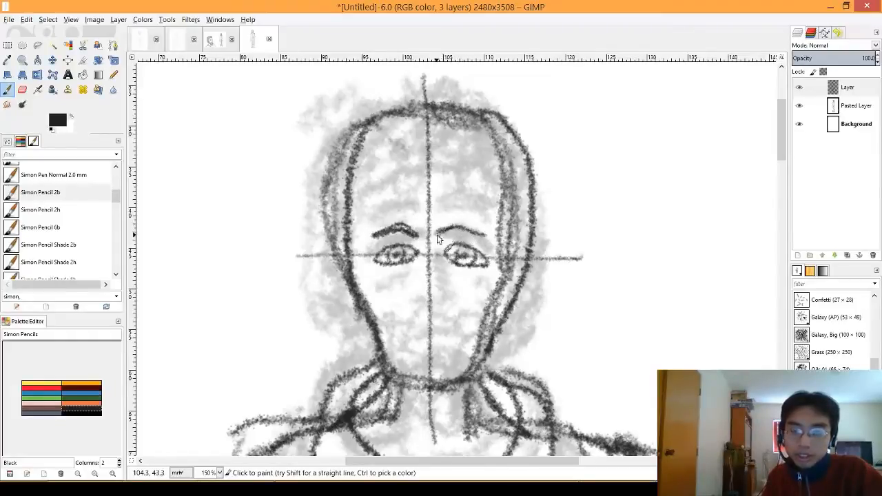
key(ctrl+z)
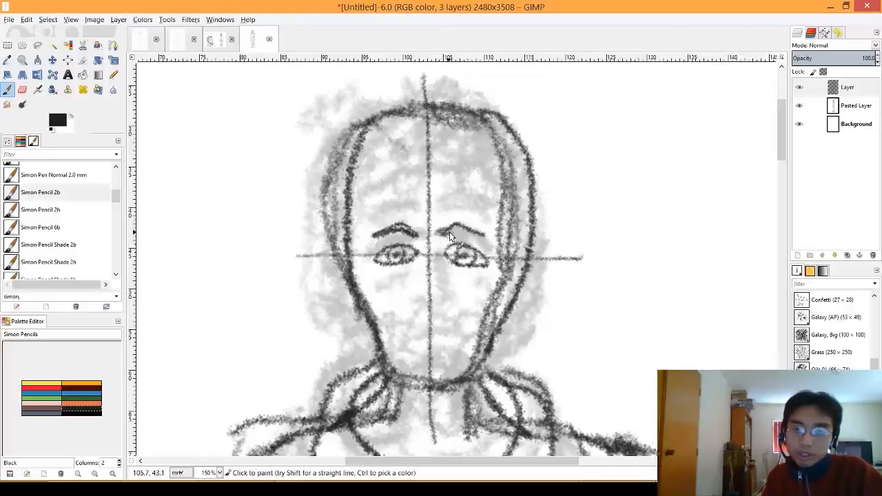
drag(455, 234, 475, 240)
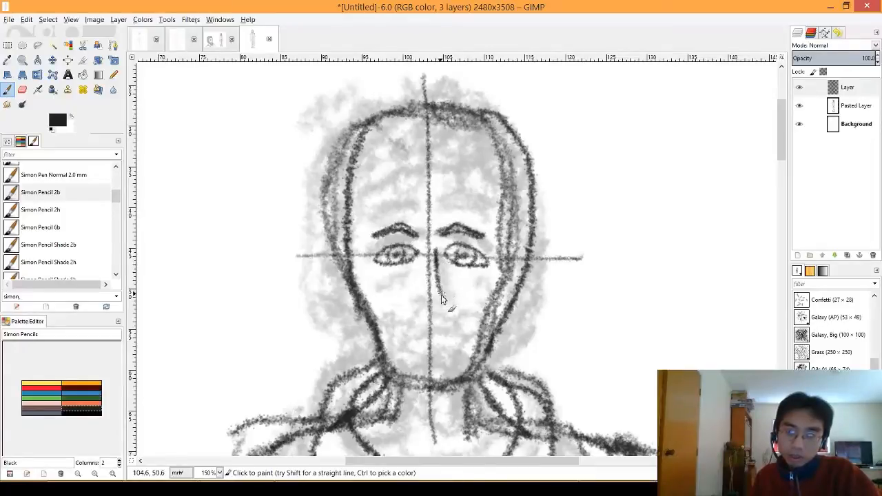
Sketch the sides of the nose beside the centre line and a downturned mouth line below it
mouse_move(442, 298)
mouse_down()
mouse_move(418, 289)
mouse_move(419, 301)
mouse_move(422, 282)
mouse_move(416, 304)
mouse_up()
key(ctrl+z)
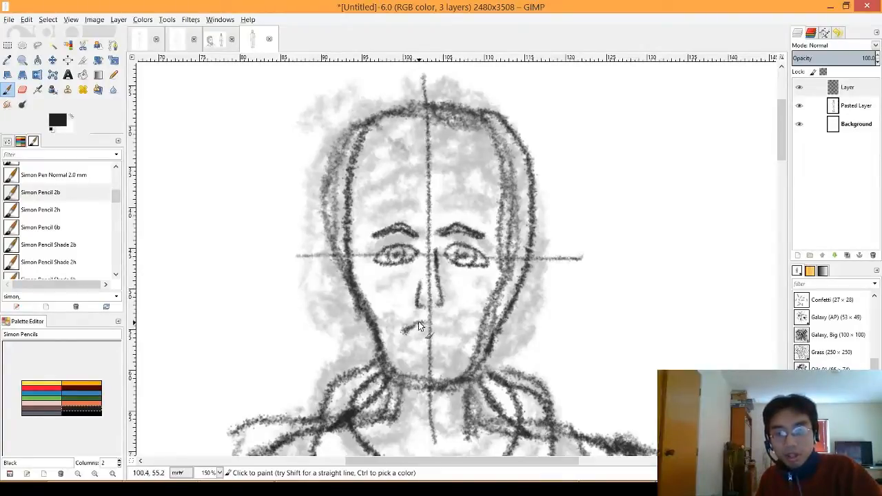
drag(432, 323, 454, 331)
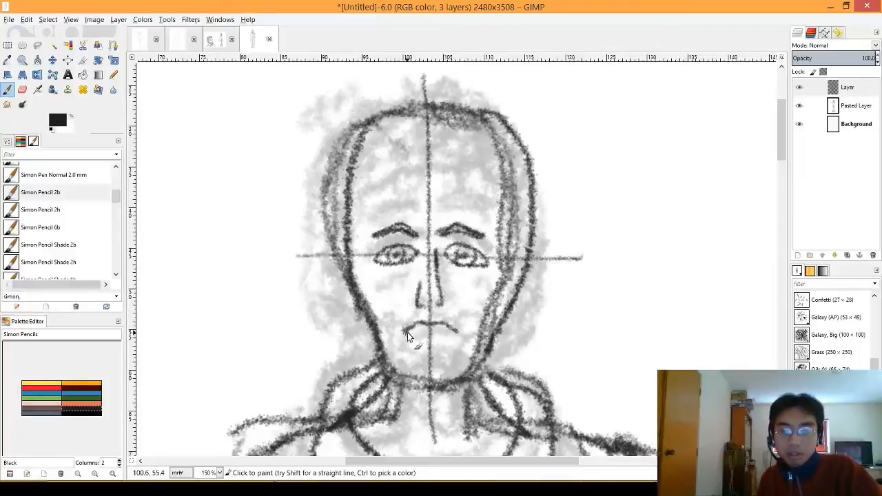
Complete the mouth with a lower lip and dot freckles on both cheeks, using the Harold_001 portrait as reference
mouse_move(436, 329)
mouse_down()
mouse_move(408, 332)
mouse_move(456, 331)
mouse_up()
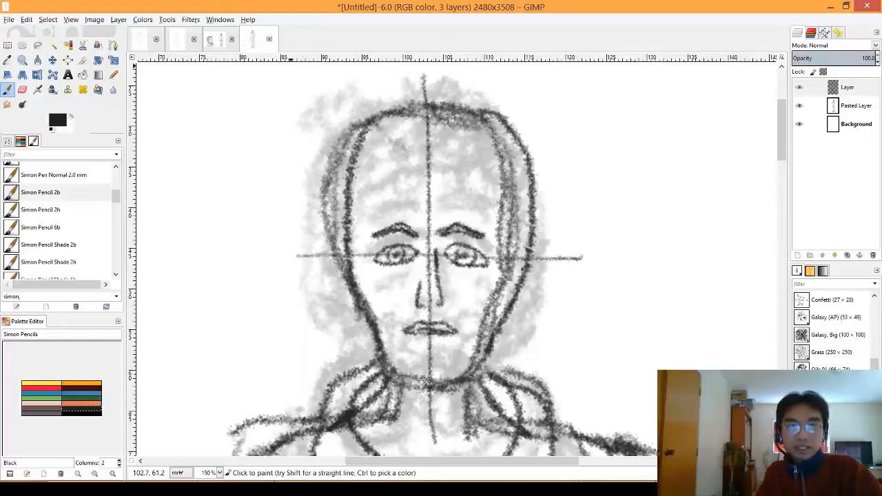
click(215, 43)
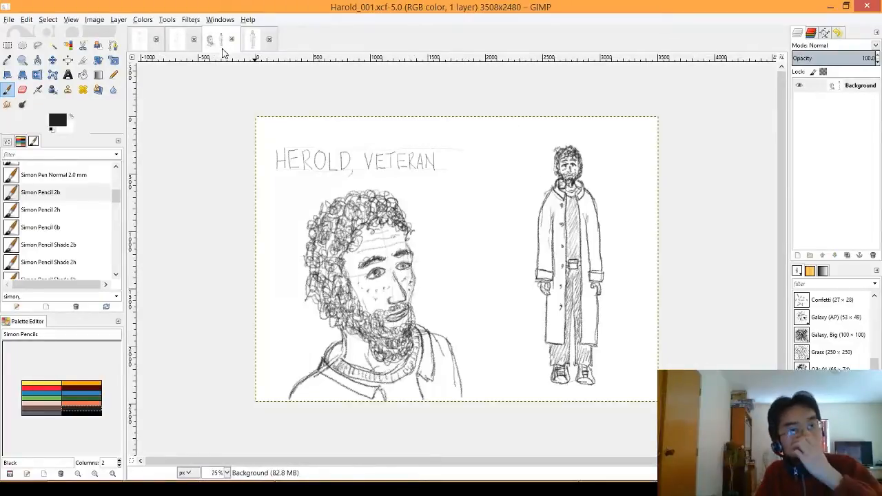
click(242, 44)
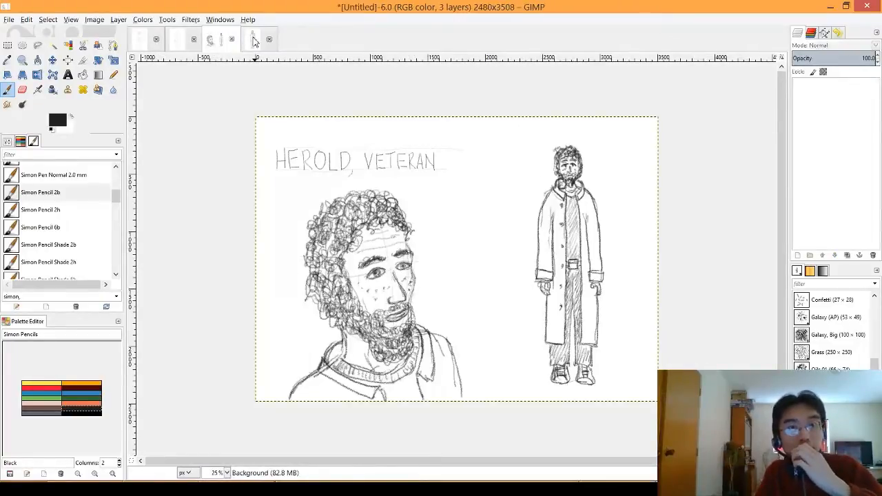
click(394, 289)
click(366, 277)
click(382, 289)
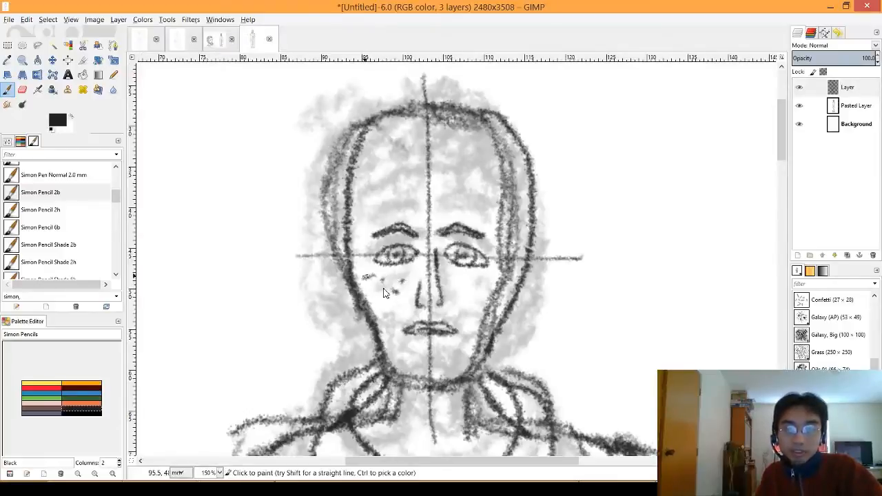
click(463, 283)
click(480, 281)
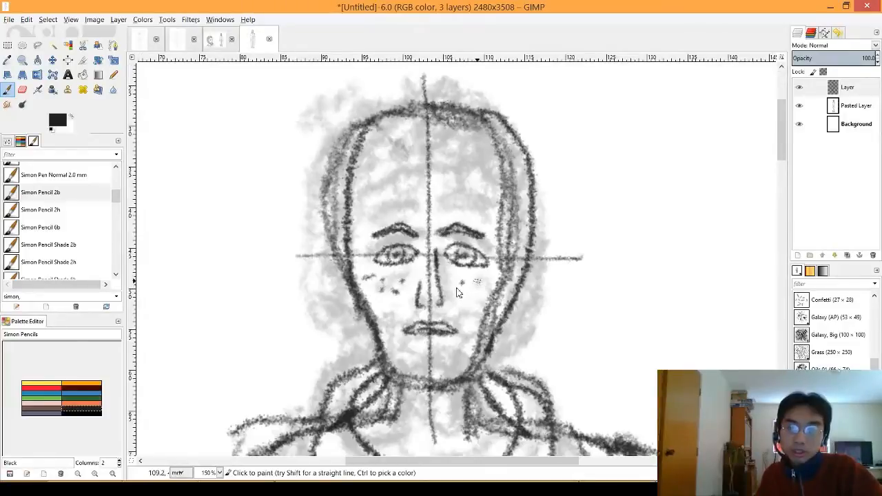
click(455, 292)
click(476, 295)
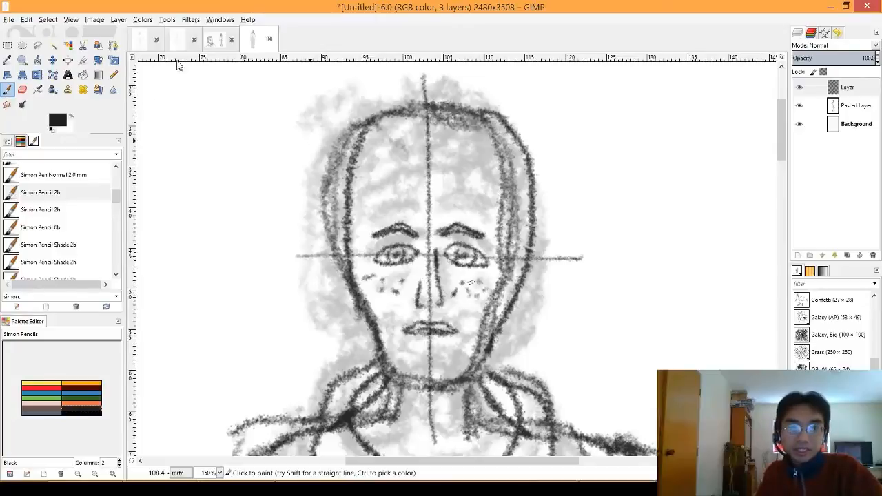
Thicken and darken both eyebrows to match the heavy brows in the Harold_001 reference drawing
click(215, 39)
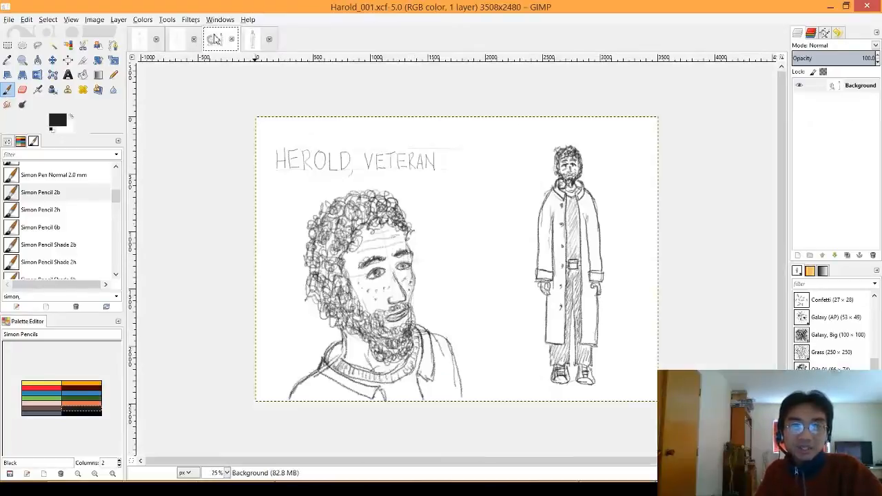
click(250, 39)
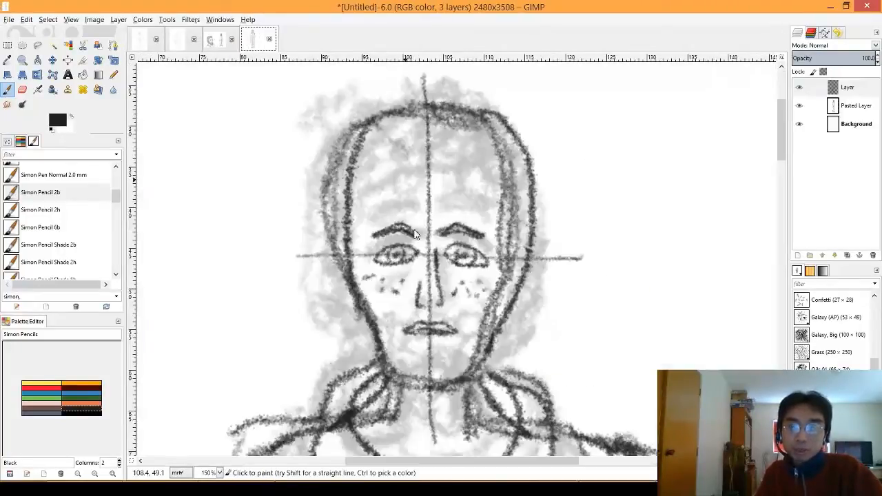
mouse_move(389, 227)
mouse_down()
mouse_move(400, 224)
mouse_move(369, 245)
mouse_up()
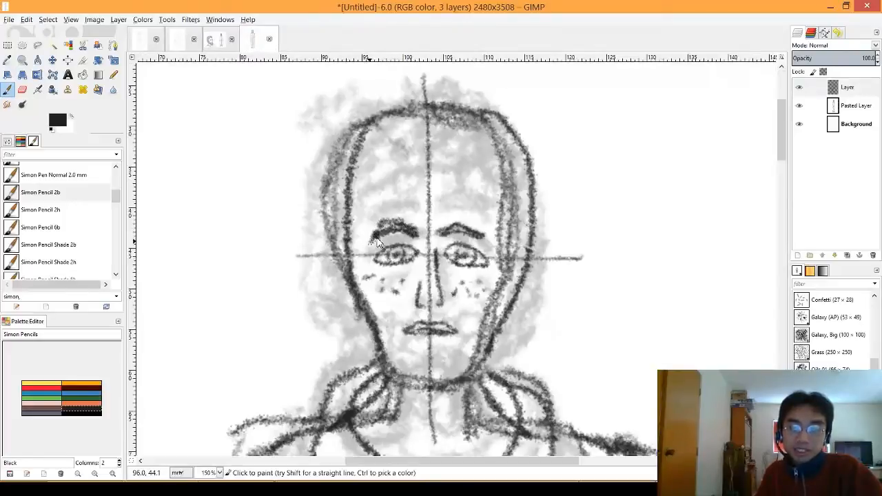
key(ctrl+z)
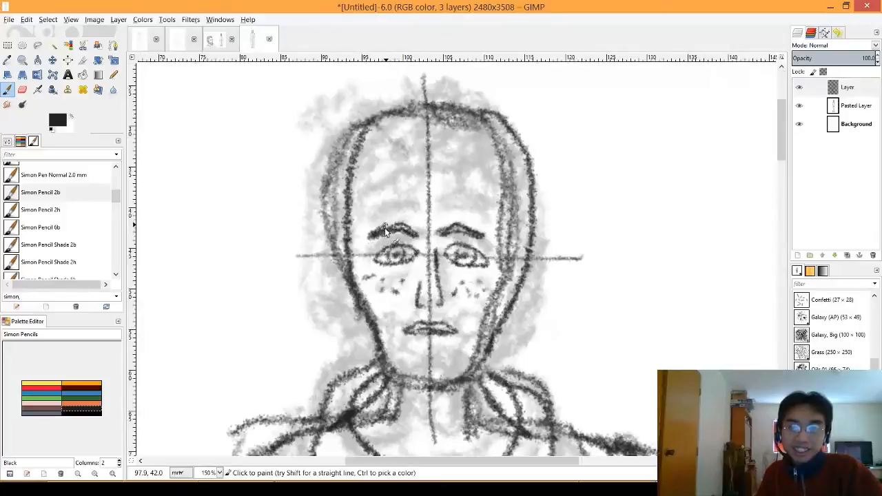
drag(395, 222, 412, 231)
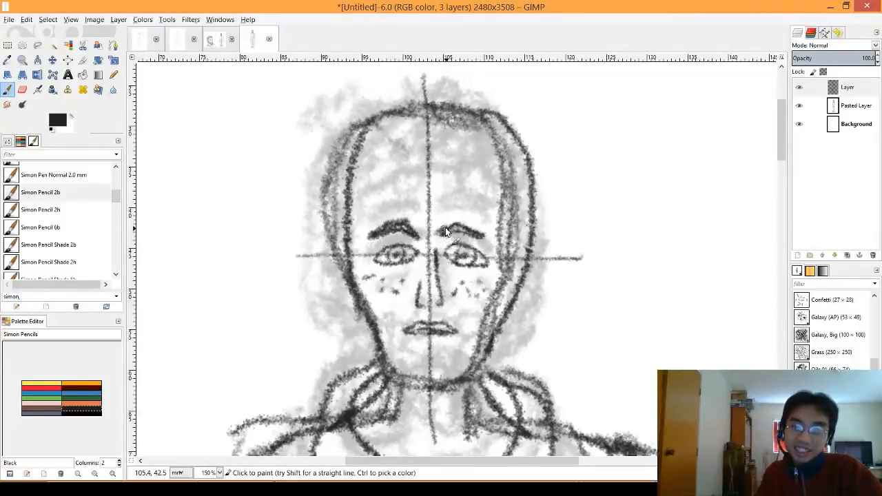
mouse_move(449, 227)
mouse_down()
mouse_move(466, 225)
mouse_move(488, 242)
mouse_move(462, 226)
mouse_up()
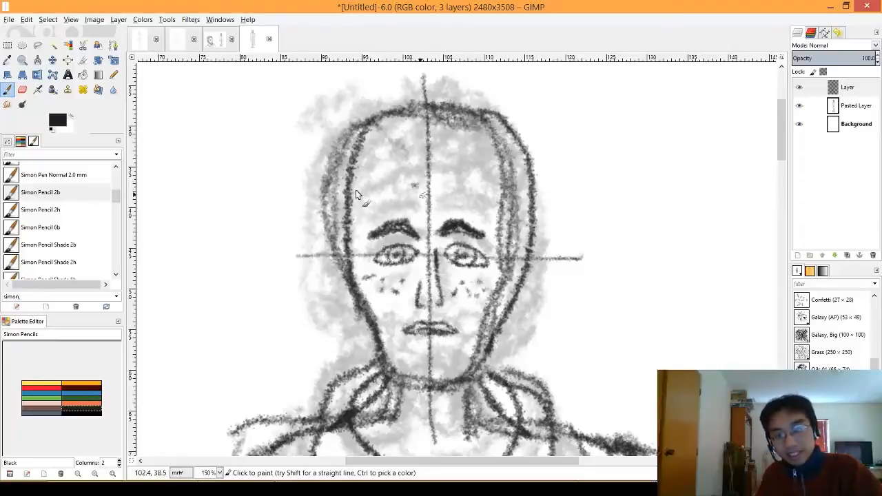
Draw a wavy hairline across the forehead and scribble curls over the hair on the viewer's left side of the head
mouse_move(420, 196)
mouse_down()
mouse_move(327, 196)
mouse_move(400, 111)
mouse_up()
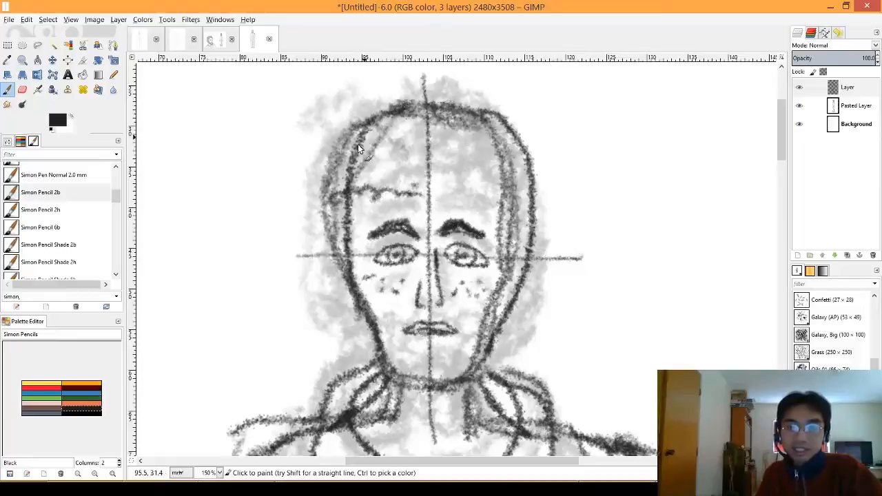
mouse_move(357, 129)
mouse_down()
mouse_move(329, 148)
mouse_move(333, 164)
mouse_move(350, 170)
mouse_up()
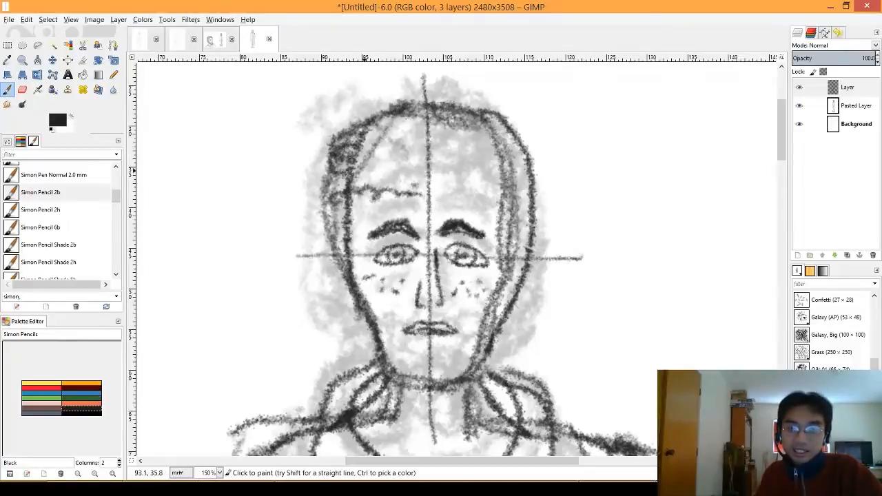
mouse_move(338, 252)
mouse_down()
mouse_move(357, 289)
mouse_move(329, 273)
mouse_move(354, 223)
mouse_move(340, 204)
mouse_up()
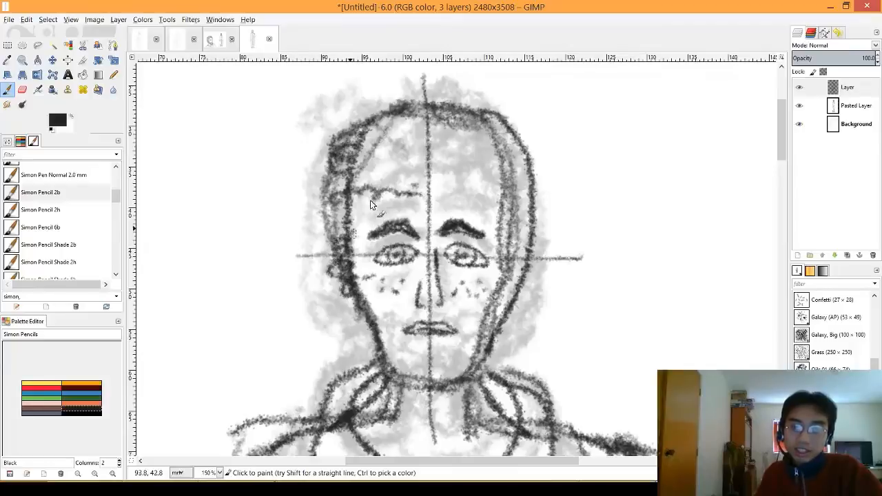
mouse_move(374, 201)
mouse_down()
mouse_move(404, 203)
mouse_move(437, 188)
mouse_move(473, 207)
mouse_move(468, 194)
mouse_move(492, 218)
mouse_move(485, 195)
mouse_move(505, 187)
mouse_up()
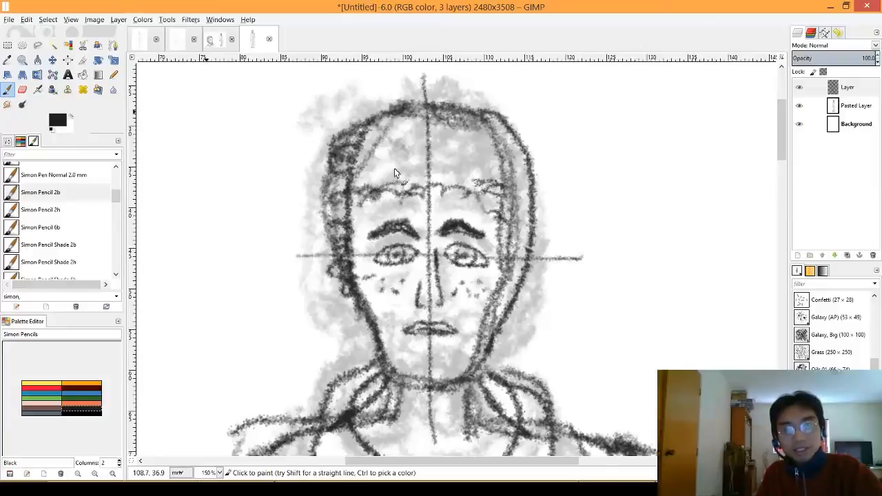
mouse_move(398, 144)
mouse_down()
mouse_move(380, 161)
mouse_move(432, 135)
mouse_move(388, 123)
mouse_move(408, 168)
mouse_move(405, 149)
mouse_move(400, 174)
mouse_up()
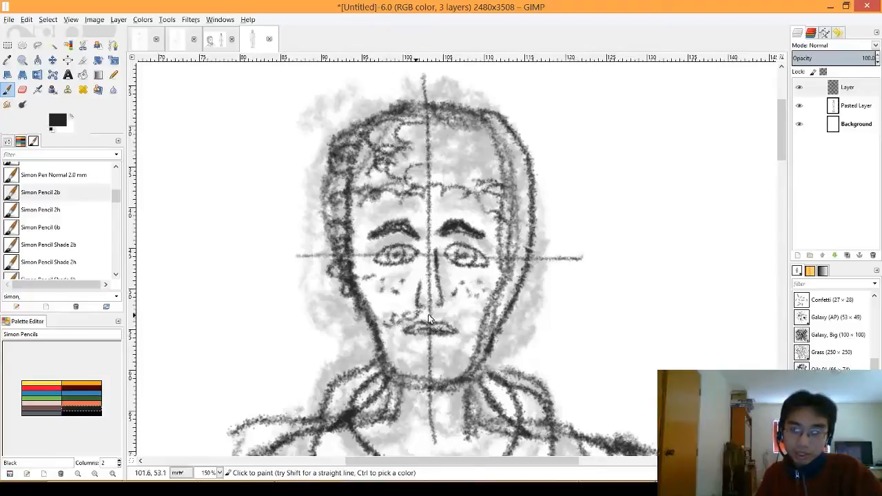
Draw a scribbled moustache above the mouth and beard curls over the chin and along the viewer's left jawline
drag(419, 315, 461, 317)
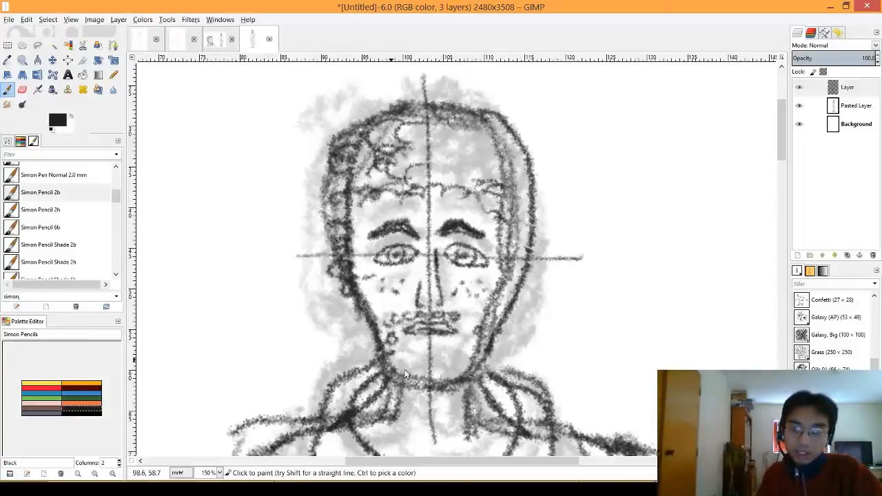
mouse_move(404, 348)
mouse_down()
mouse_move(416, 365)
mouse_move(408, 350)
mouse_move(403, 383)
mouse_up()
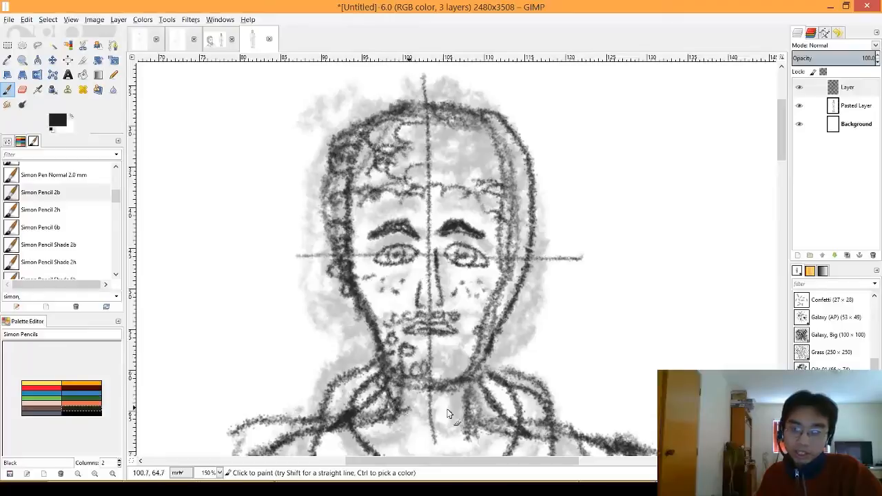
mouse_move(415, 406)
mouse_down()
mouse_move(446, 412)
mouse_move(417, 390)
mouse_up()
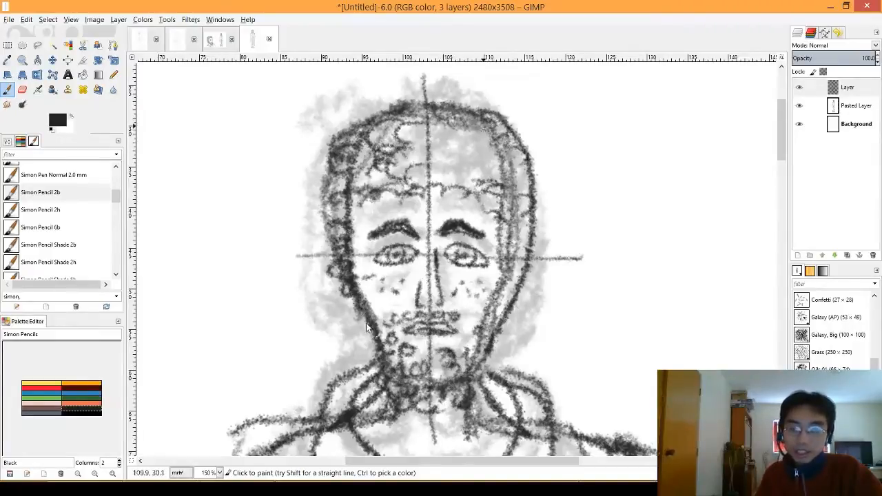
shift+click(355, 337)
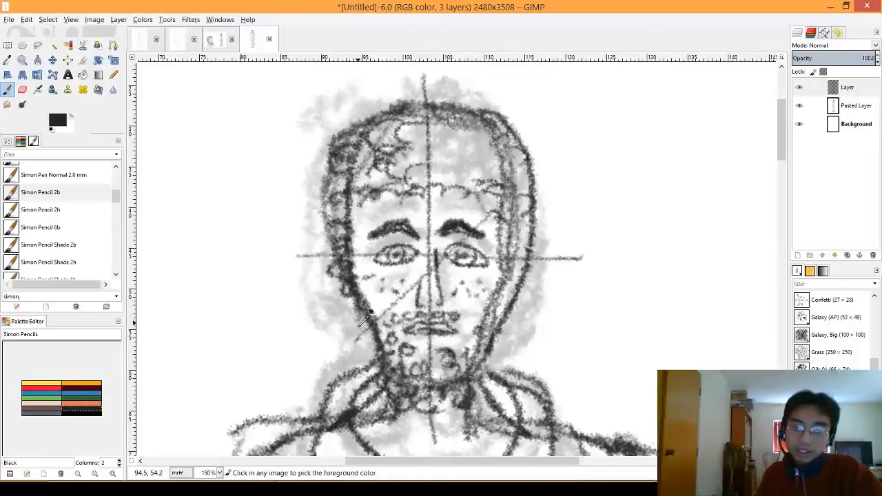
key(ctrl+z)
mouse_move(349, 307)
mouse_down()
mouse_move(367, 330)
mouse_move(368, 356)
mouse_move(352, 317)
mouse_up()
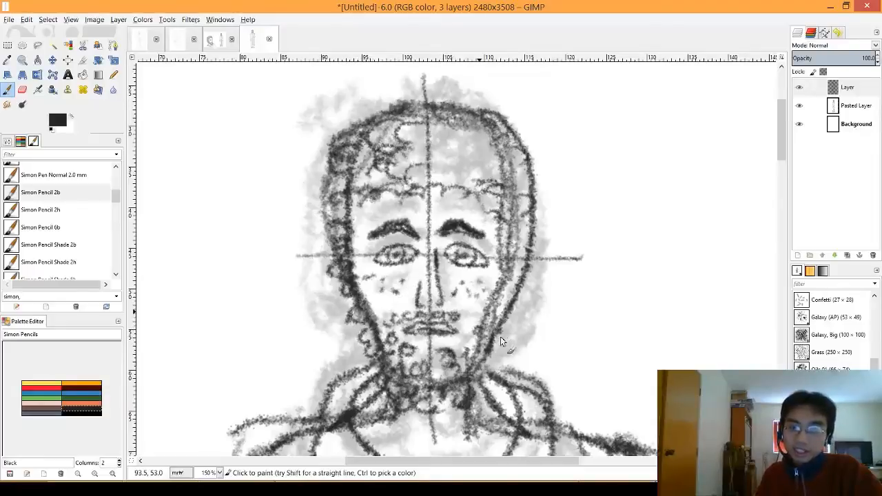
Add curls up the viewer's right jaw and side of the head, and fill the upper hair with more curls
mouse_move(502, 322)
mouse_down()
mouse_move(510, 303)
mouse_move(502, 289)
mouse_move(528, 209)
mouse_move(523, 190)
mouse_up()
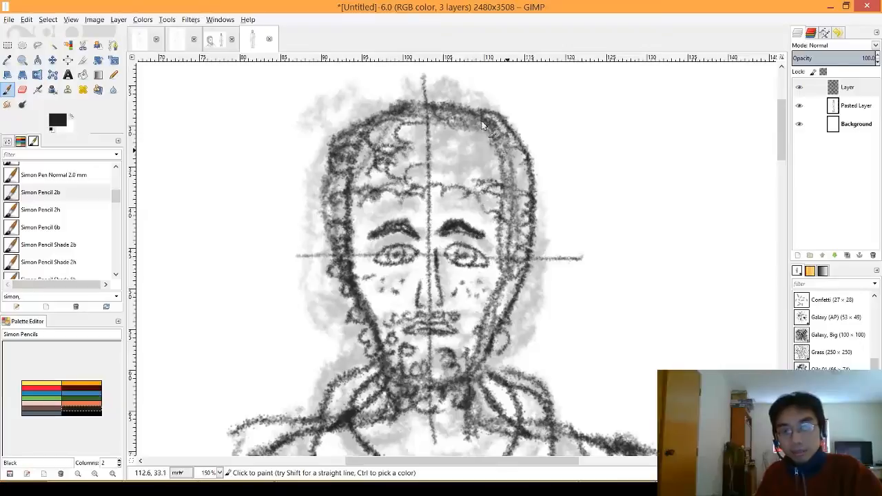
drag(517, 146, 524, 166)
mouse_move(459, 142)
mouse_down()
mouse_move(488, 166)
mouse_move(431, 124)
mouse_up()
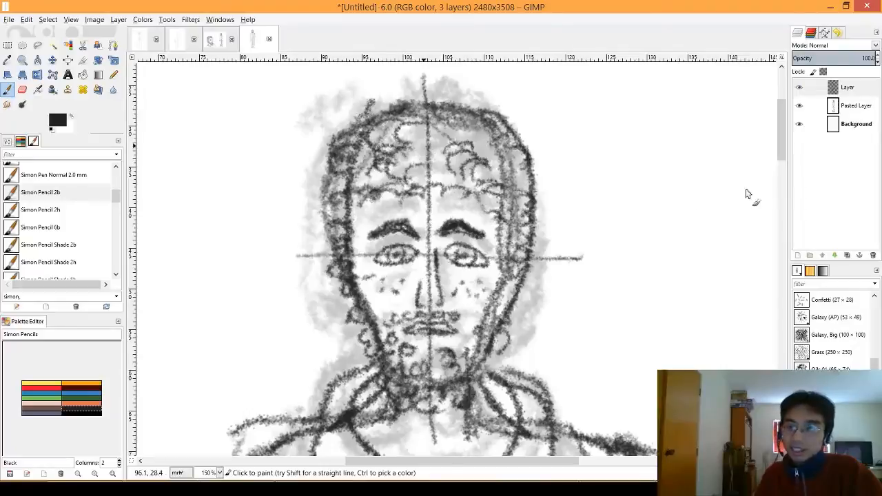
Hide the Pasted Layer so that the new drawing shows without the faded reference
scroll(777, 170, down, 8)
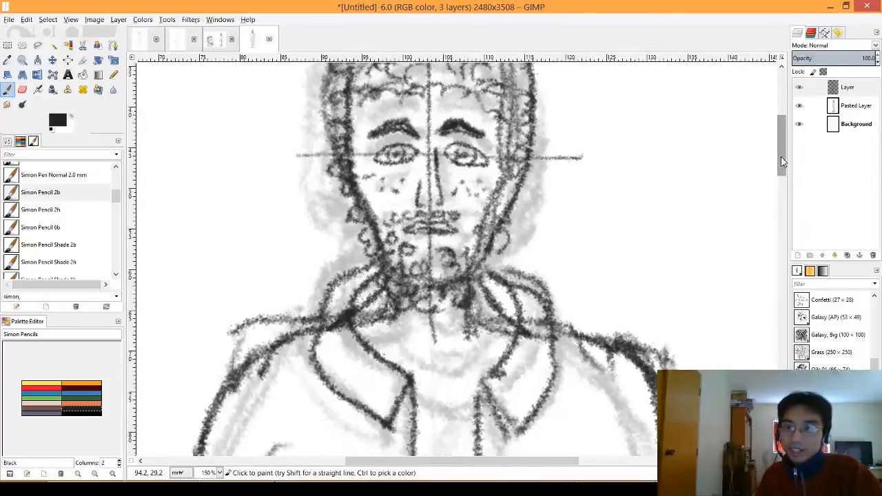
drag(781, 182, 780, 209)
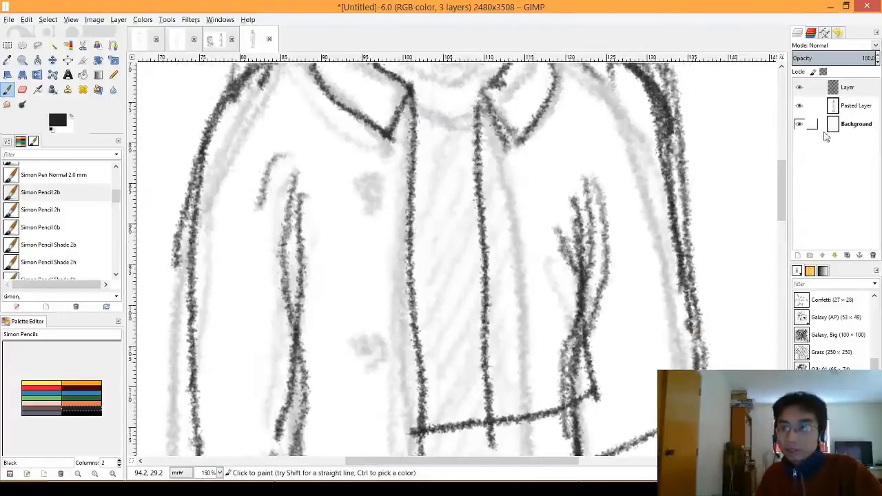
click(799, 105)
Erase the coat's outer edge and the overlapping lines below the bent arm, down towards the hem, with the Simon Eraser
scroll(772, 198, down, 8)
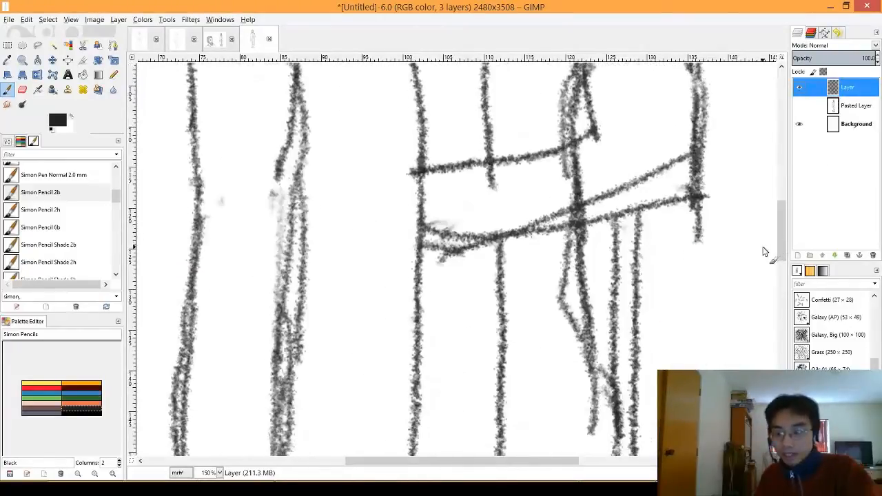
ctrl+scroll(752, 253, down, 2)
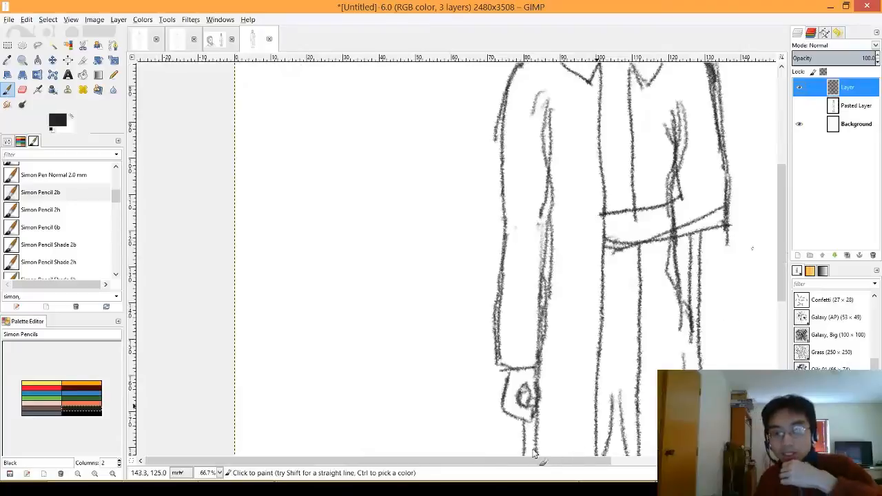
drag(539, 460, 575, 466)
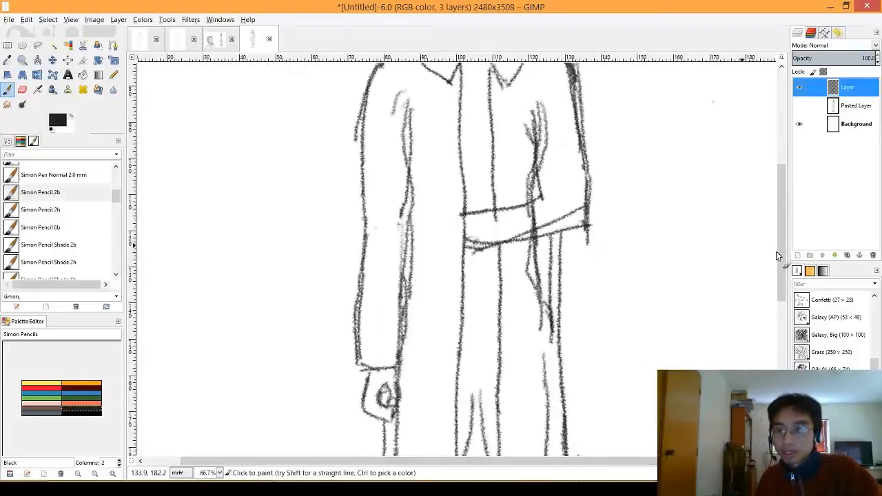
drag(783, 258, 787, 234)
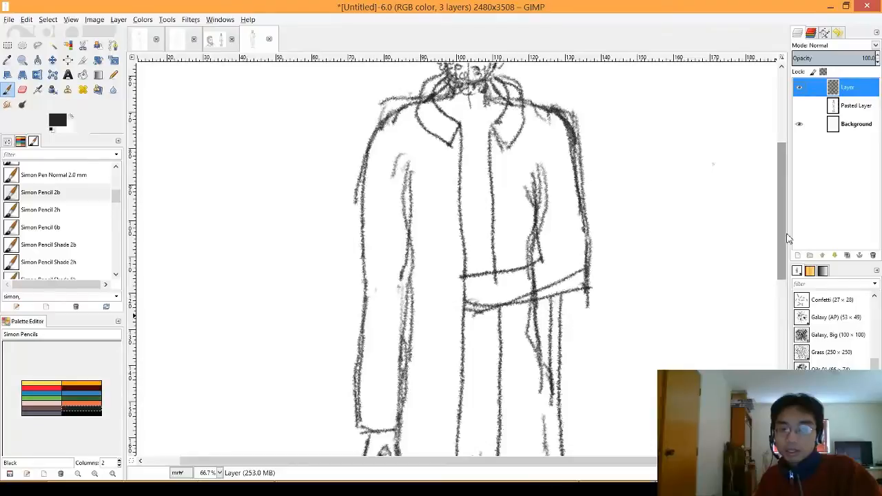
drag(787, 236, 774, 287)
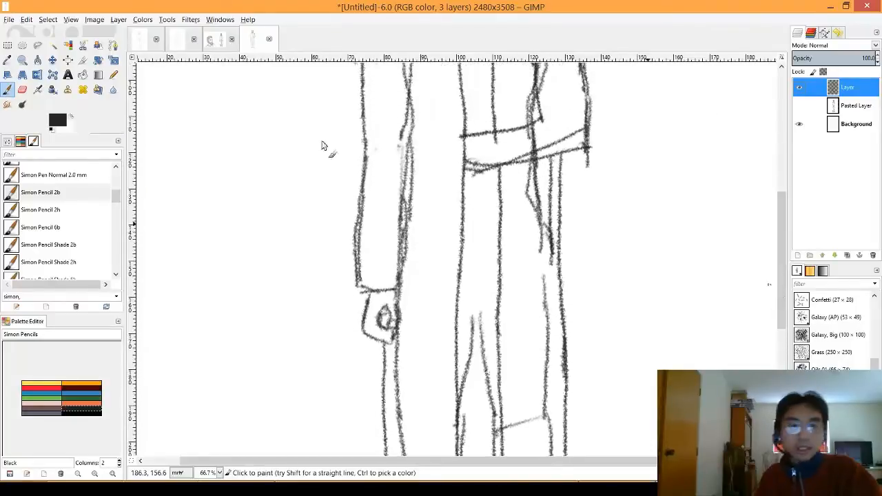
drag(117, 201, 118, 176)
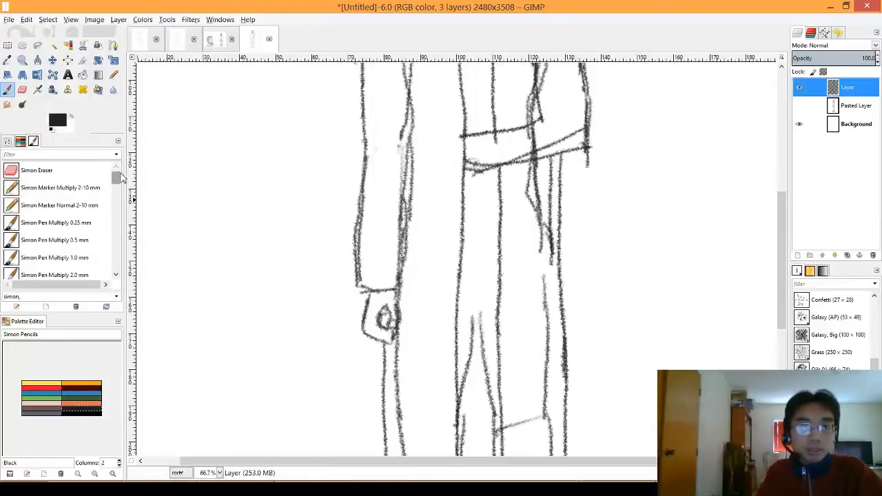
click(48, 172)
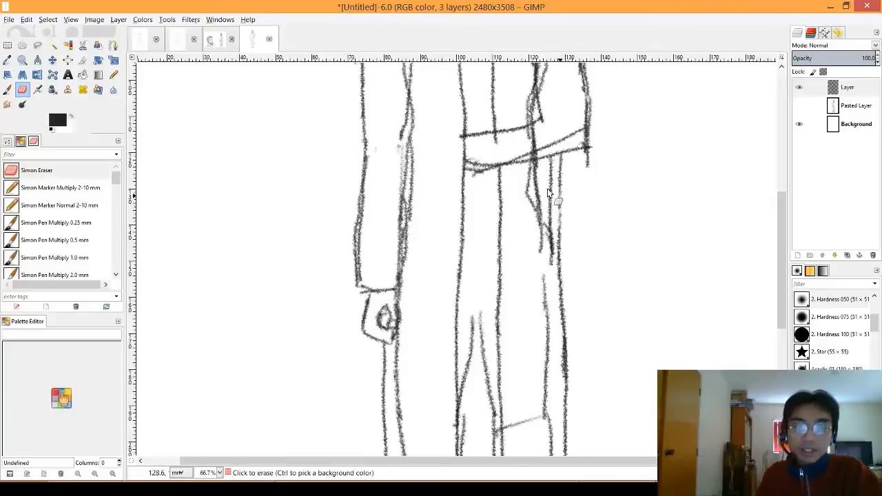
mouse_move(547, 190)
mouse_down()
mouse_move(577, 194)
mouse_move(550, 211)
mouse_move(565, 202)
mouse_move(565, 188)
mouse_move(539, 204)
mouse_move(548, 190)
mouse_move(521, 194)
mouse_move(539, 169)
mouse_move(523, 176)
mouse_move(527, 169)
mouse_move(565, 166)
mouse_move(557, 179)
mouse_move(567, 185)
mouse_move(541, 219)
mouse_move(539, 244)
mouse_move(556, 227)
mouse_move(552, 246)
mouse_move(574, 235)
mouse_move(573, 255)
mouse_move(553, 246)
mouse_move(550, 260)
mouse_move(555, 220)
mouse_move(528, 210)
mouse_move(543, 224)
mouse_move(543, 217)
mouse_move(567, 219)
mouse_move(558, 292)
mouse_move(571, 324)
mouse_move(568, 219)
mouse_move(560, 308)
mouse_move(568, 365)
mouse_move(561, 341)
mouse_move(564, 352)
mouse_move(569, 313)
mouse_move(562, 350)
mouse_up()
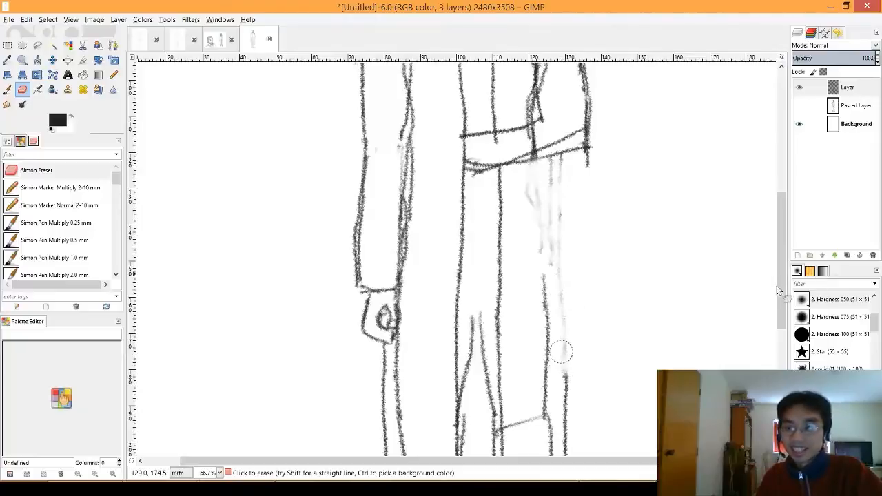
drag(781, 295, 780, 324)
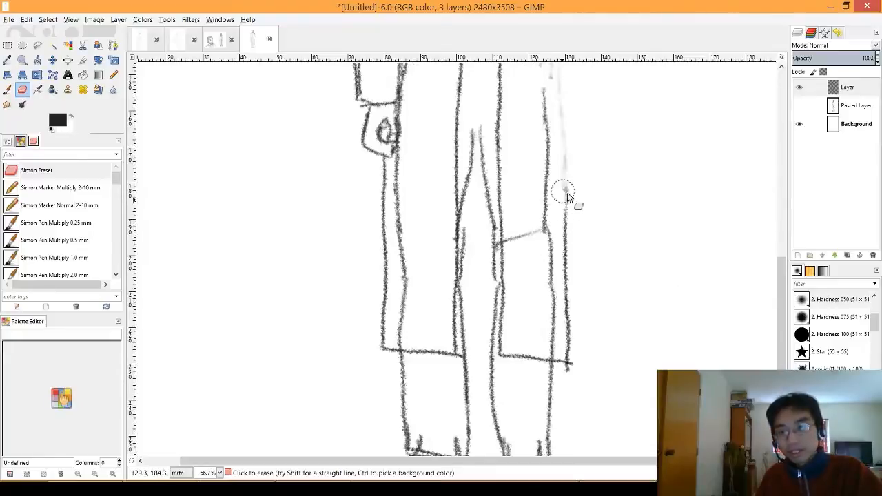
drag(565, 230, 569, 346)
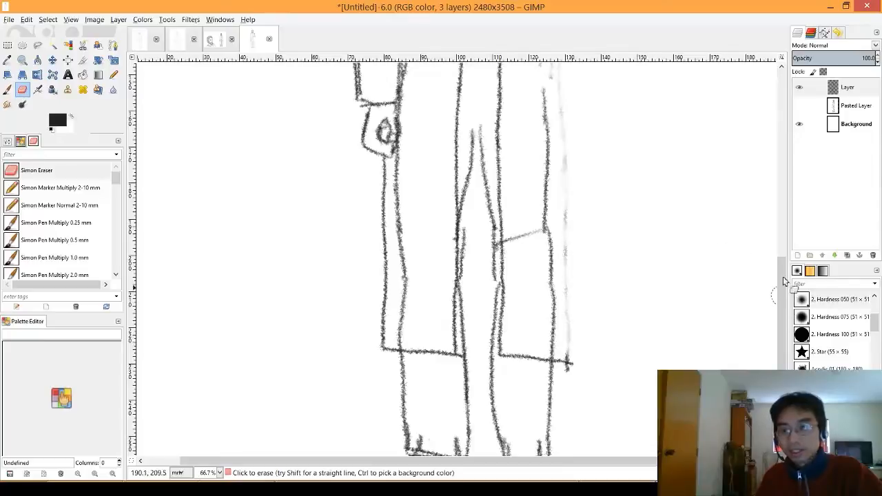
Redraw the coat's outer edge below the bent arm and its hem with Simon Pencil 2b, undoing a first edge stroke
scroll(781, 276, up, 8)
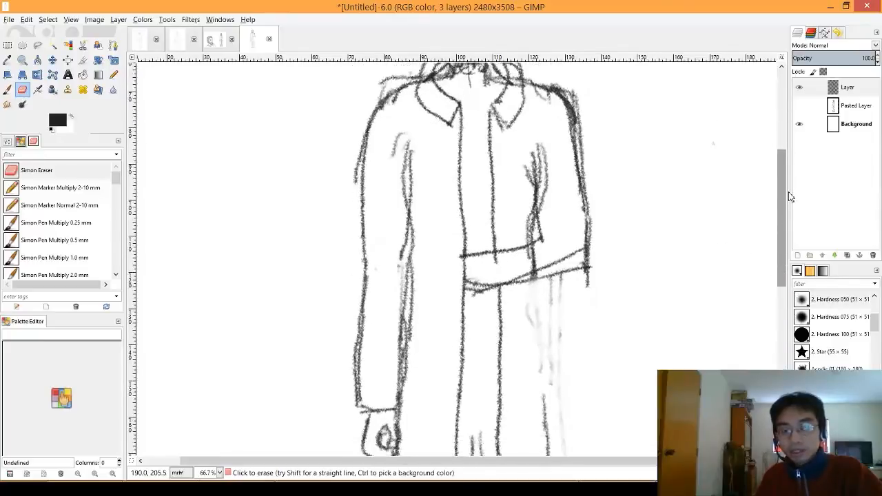
scroll(792, 194, down, 2)
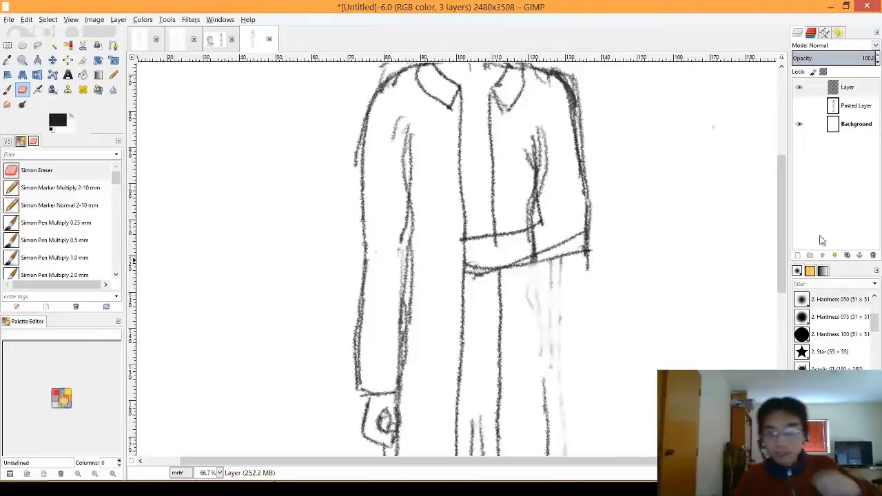
drag(781, 242, 777, 315)
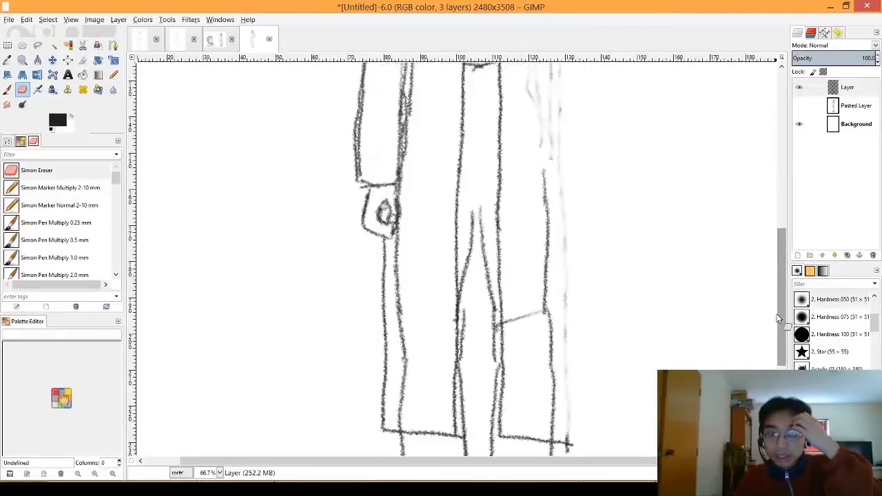
drag(115, 180, 119, 198)
click(86, 234)
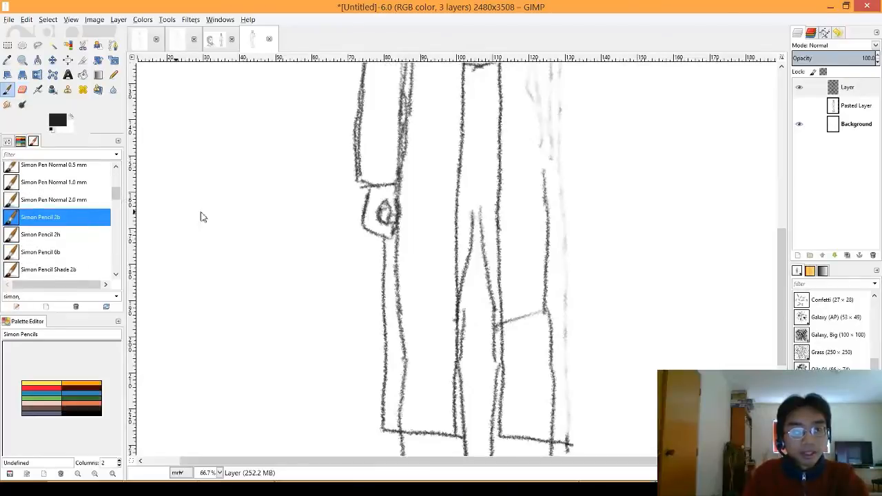
drag(780, 254, 780, 231)
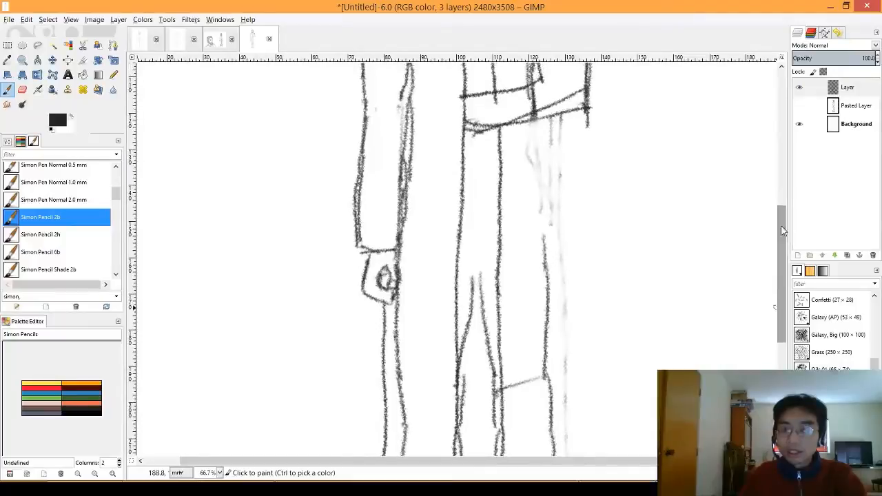
key(minus)
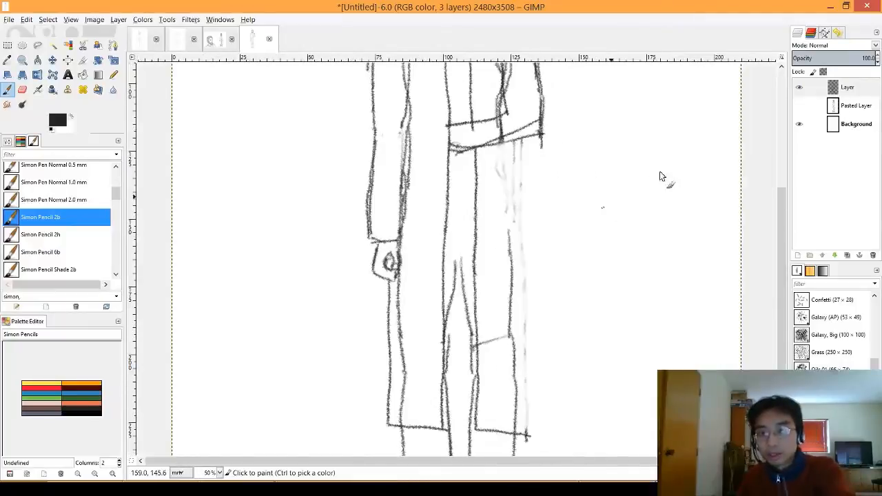
key(minus)
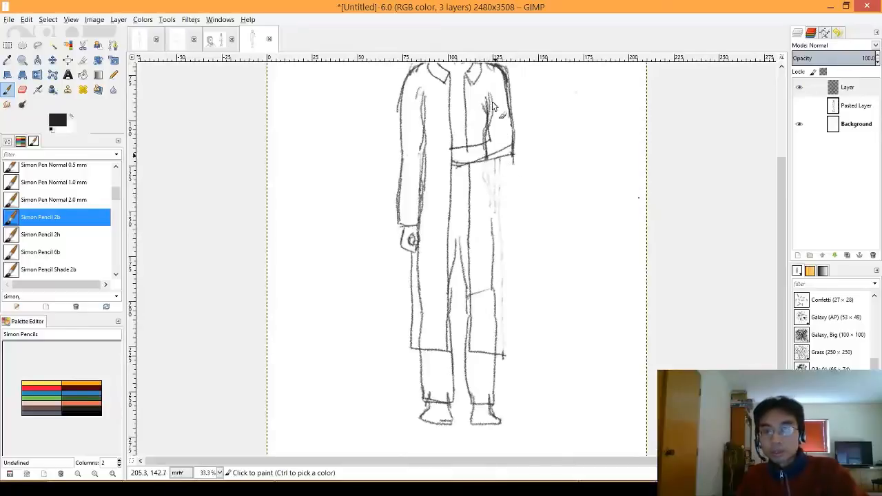
drag(495, 159, 497, 238)
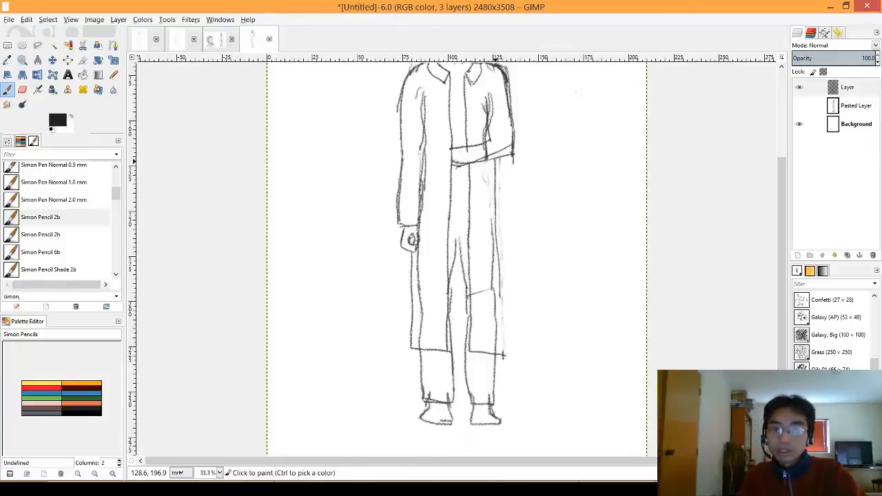
key(ctrl+z)
drag(496, 160, 505, 356)
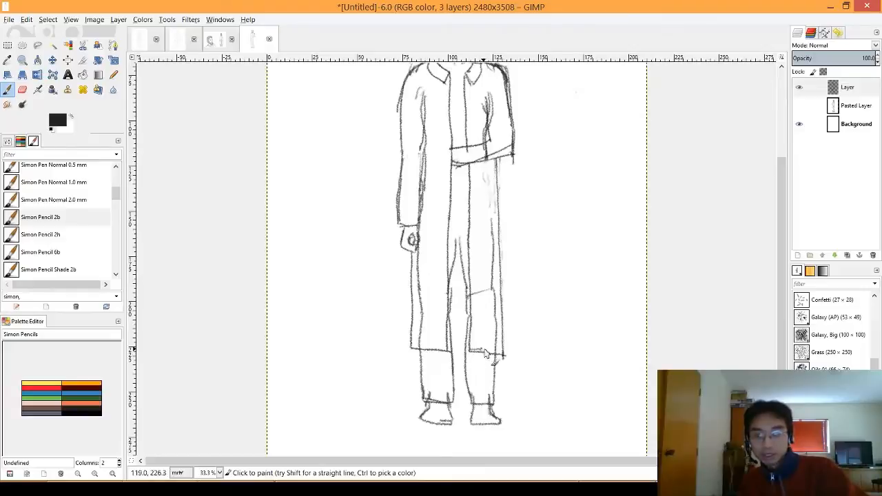
mouse_move(494, 353)
mouse_down()
mouse_move(510, 350)
mouse_move(475, 353)
mouse_up()
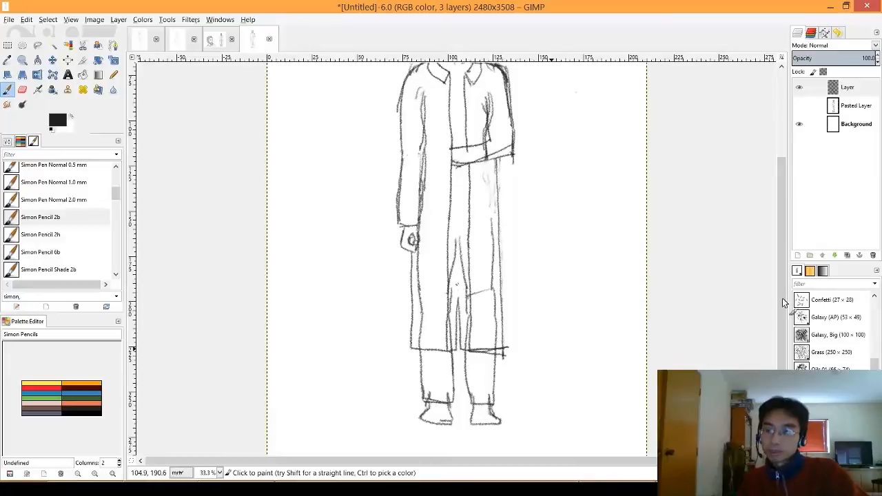
Compare the full figure with the faded reference by alternating the visibility of the drawing layer and the Pasted Layer
drag(785, 304, 787, 247)
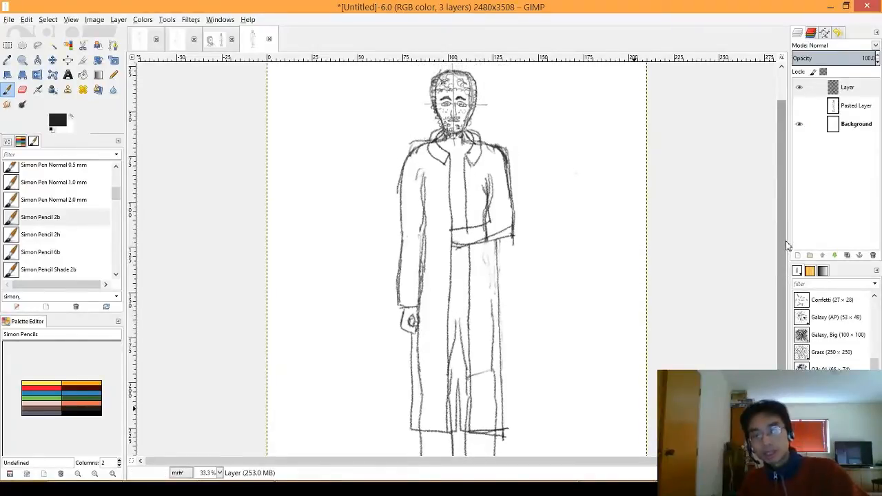
mouse_move(788, 246)
mouse_down()
mouse_move(785, 239)
mouse_move(775, 261)
mouse_up()
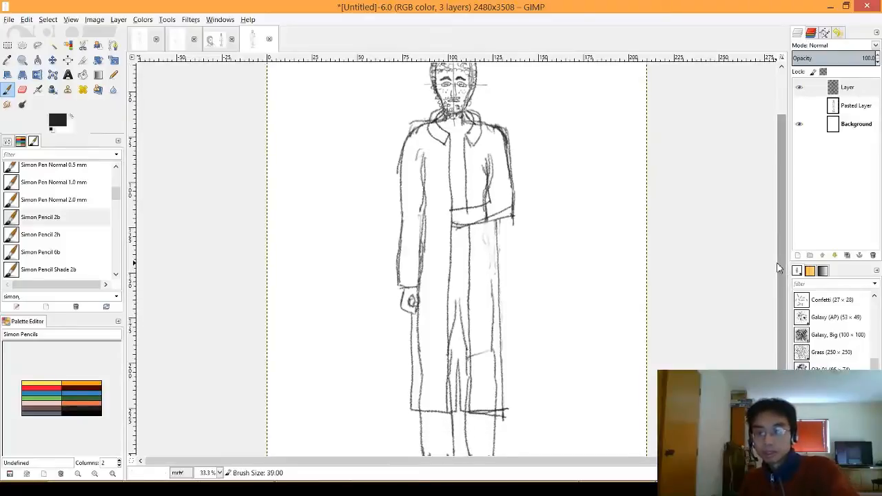
key(minus)
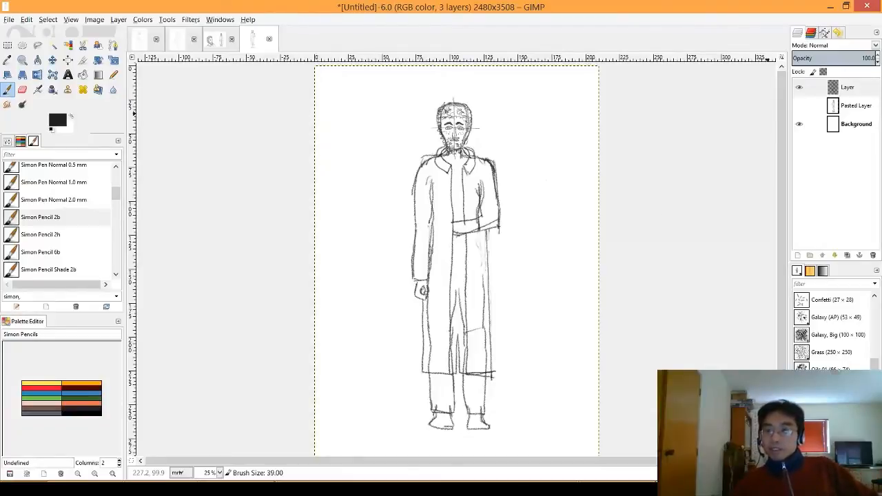
click(799, 87)
click(798, 105)
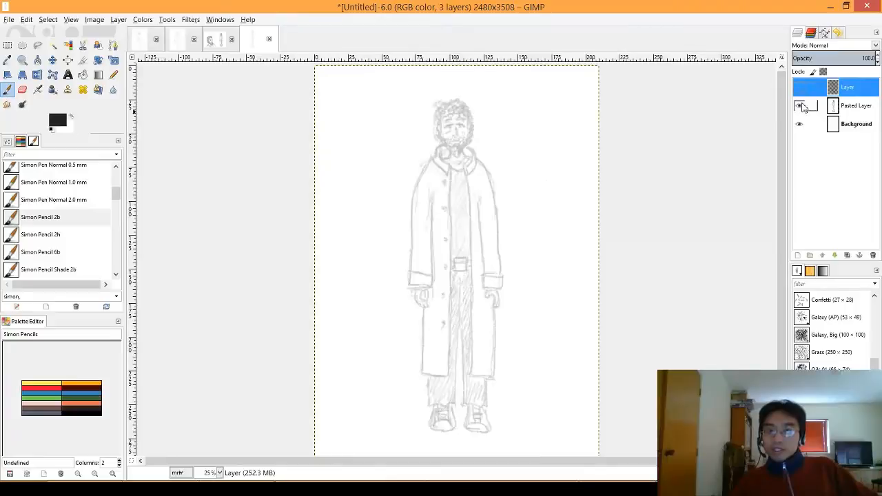
click(807, 105)
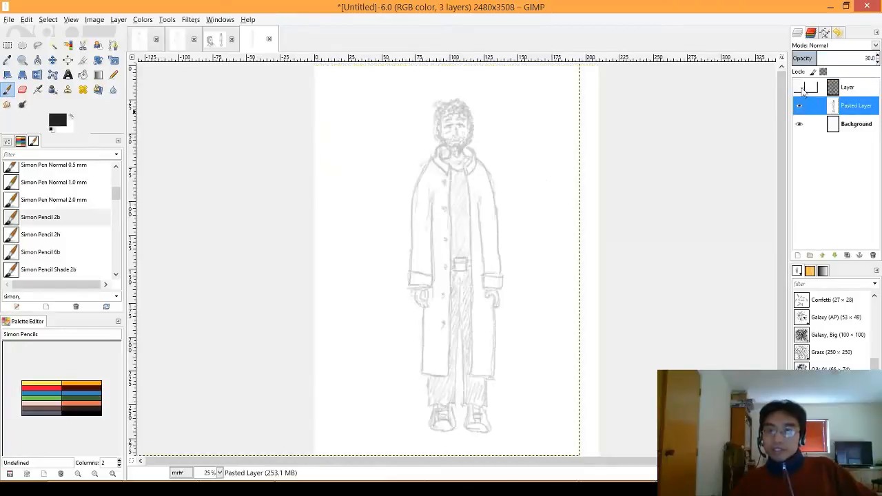
click(800, 88)
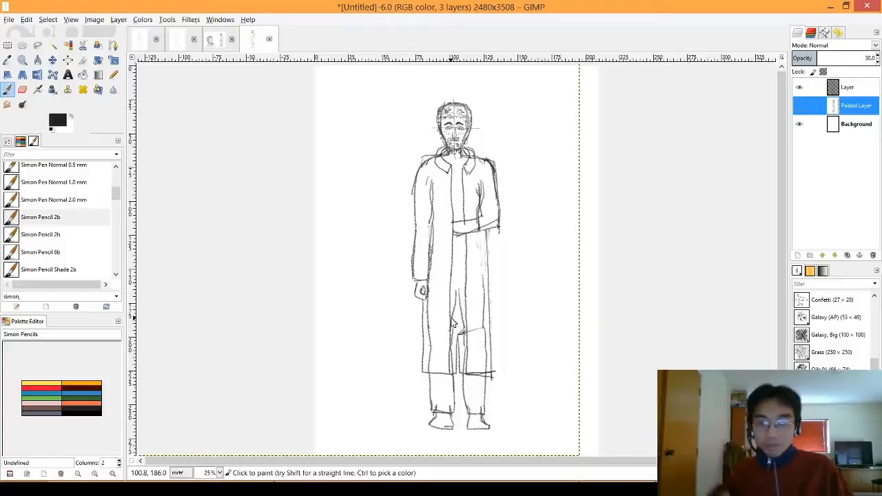
On the drawing layer, redraw the hanging arm's cuff and hand lower, and retrace the shoulder and outer sleeve lines slightly wider
click(454, 282)
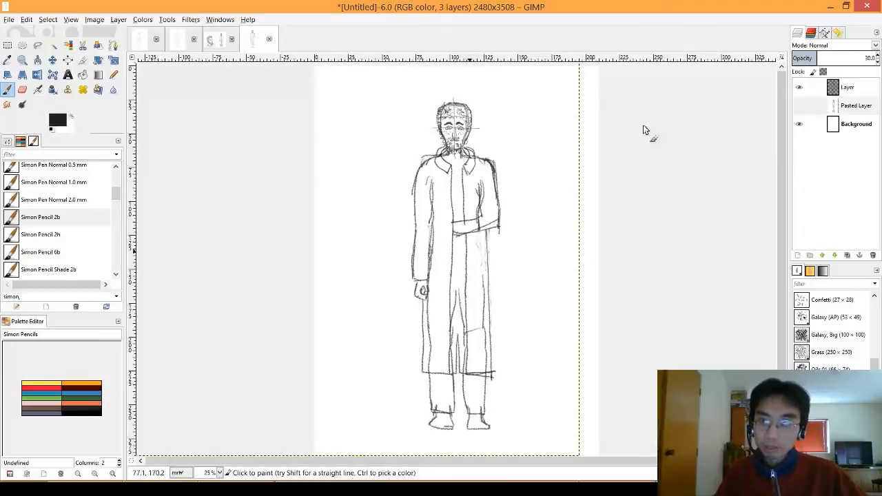
click(845, 87)
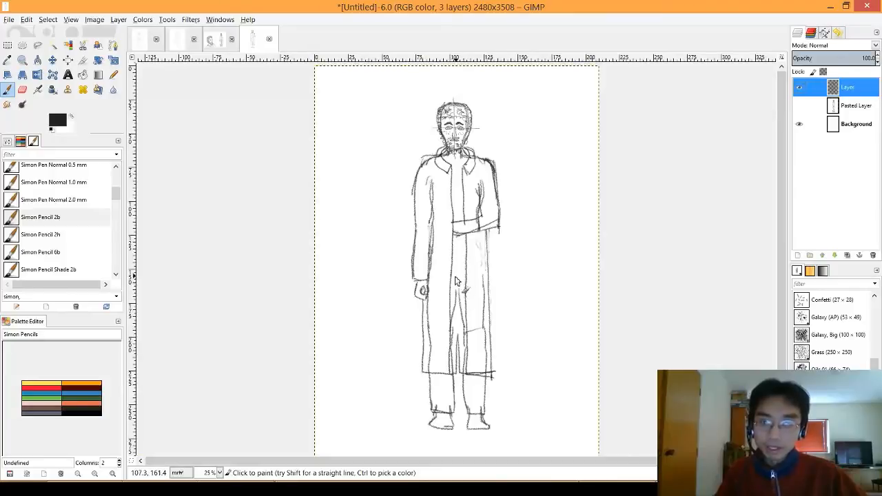
click(424, 303)
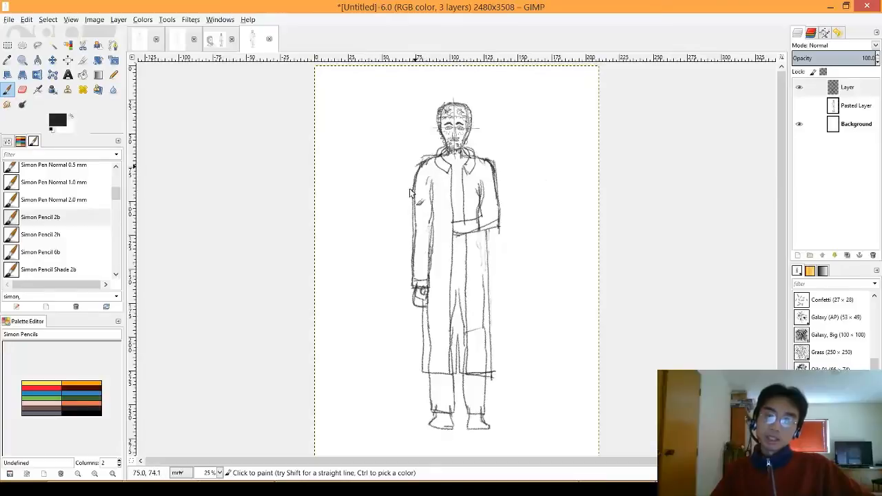
mouse_move(420, 159)
mouse_down()
mouse_move(410, 179)
mouse_move(415, 264)
mouse_up()
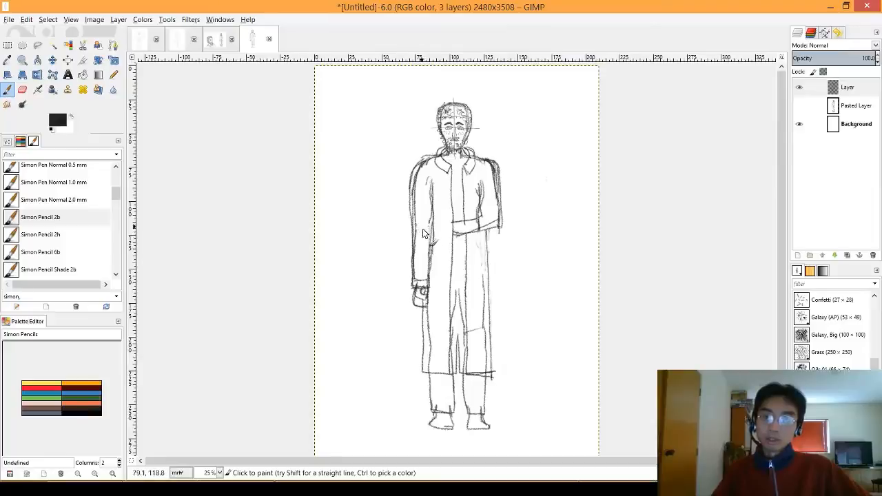
Redraw the bent arm's forearm with heavier upper lines and a lower bottom edge, undoing one misplaced stroke
mouse_move(501, 226)
mouse_down()
mouse_move(500, 238)
mouse_move(459, 246)
mouse_move(501, 237)
mouse_move(484, 236)
mouse_move(484, 222)
mouse_up()
key(ctrl+z)
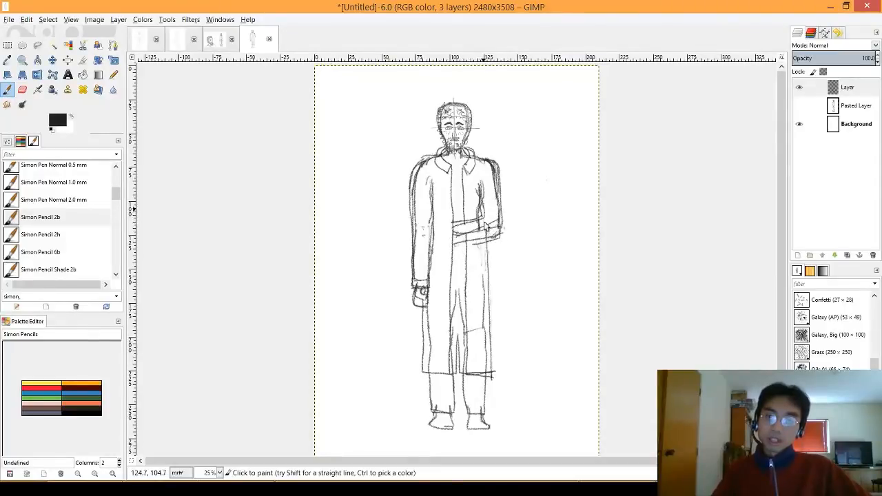
mouse_move(485, 225)
mouse_down()
mouse_move(451, 229)
mouse_move(482, 225)
mouse_up()
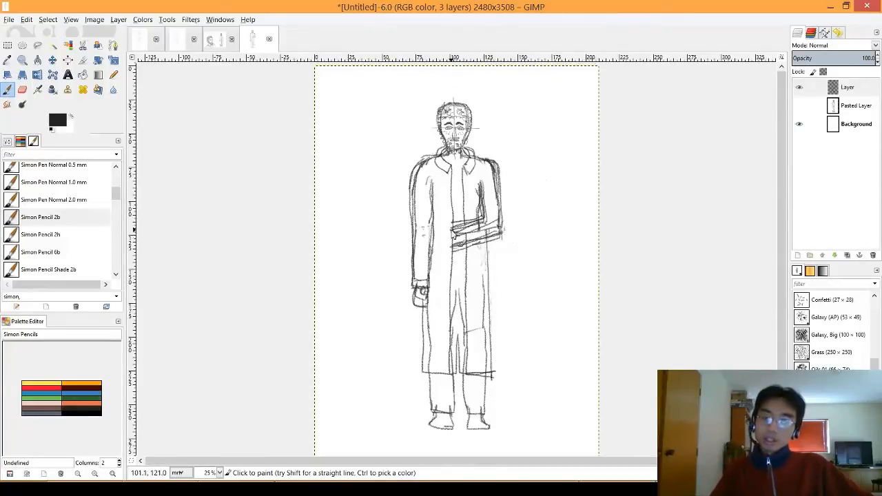
Erase the old overlapping lines inside the bent forearm with the Simon Eraser
scroll(117, 198, up, 1)
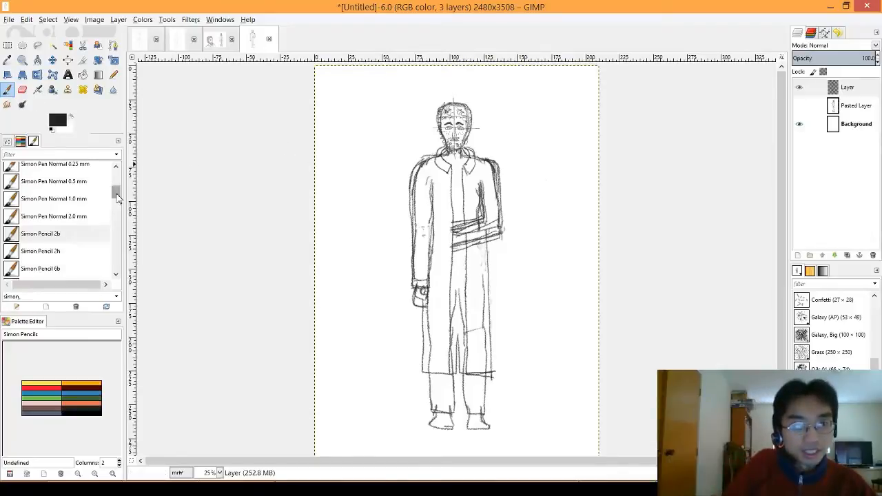
scroll(117, 199, up, 3)
click(41, 170)
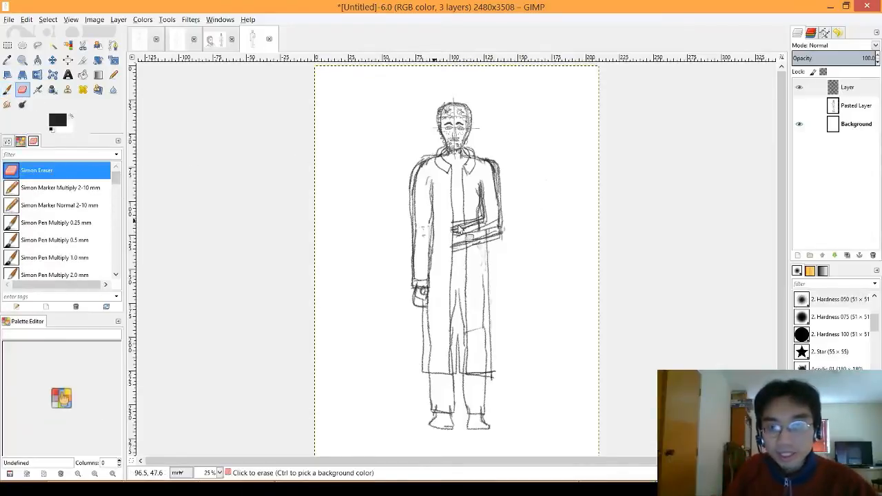
mouse_move(477, 228)
mouse_down()
mouse_move(463, 244)
mouse_move(484, 229)
mouse_move(494, 236)
mouse_move(494, 222)
mouse_move(482, 232)
mouse_move(473, 216)
mouse_move(462, 227)
mouse_move(476, 230)
mouse_move(455, 223)
mouse_move(481, 212)
mouse_up()
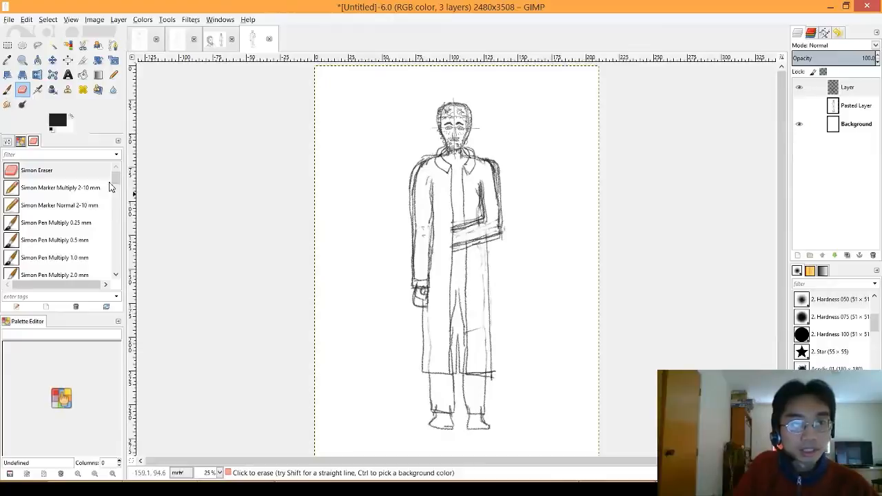
With Simon Pencil 2b, draw the belt buckle, inner trouser lines and V-shaped neckline, and compare the figure with the Harold_001.xcf drawing
scroll(114, 207, down, 5)
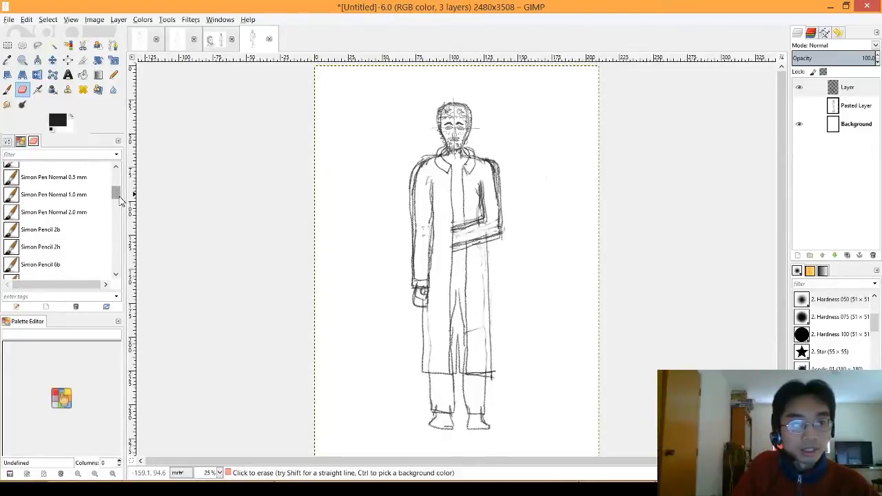
click(86, 226)
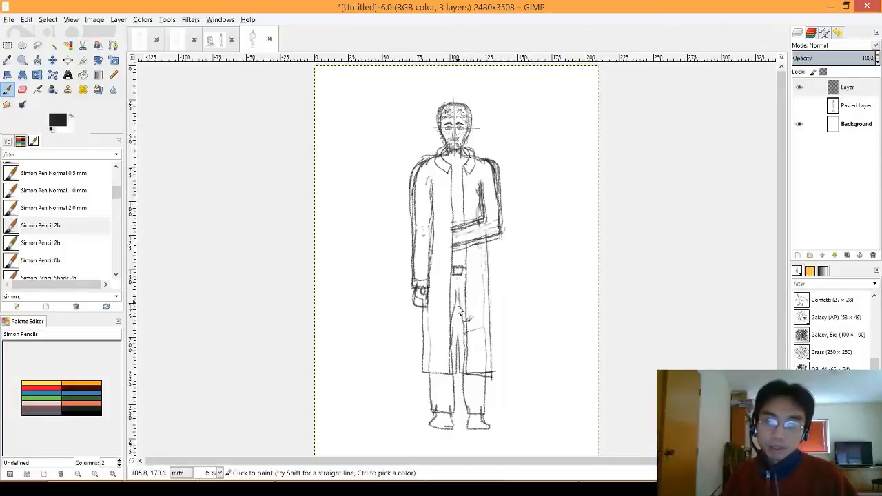
mouse_move(454, 330)
mouse_down()
mouse_move(456, 274)
mouse_move(454, 383)
mouse_up()
drag(458, 304, 467, 410)
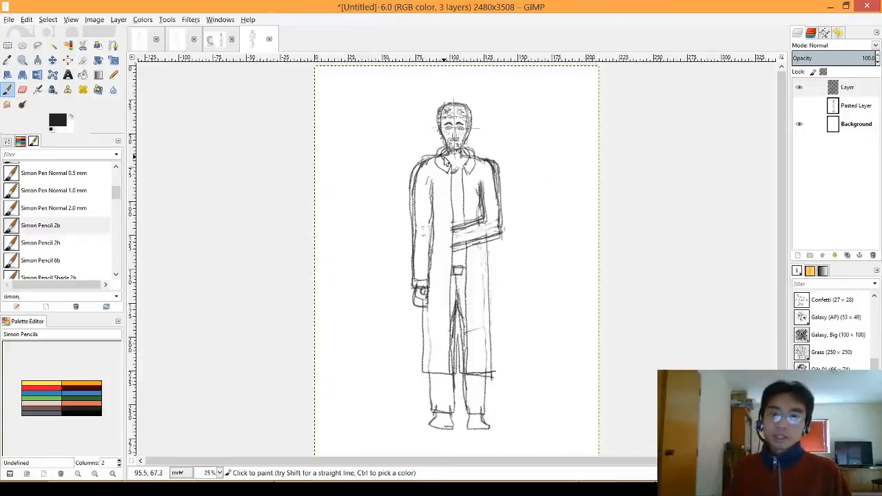
mouse_move(445, 160)
mouse_down()
mouse_move(455, 172)
mouse_move(462, 166)
mouse_up()
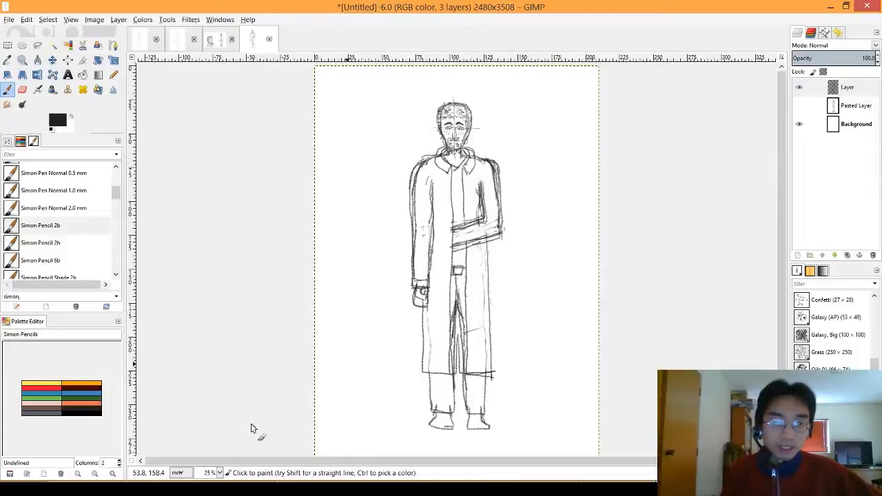
click(210, 40)
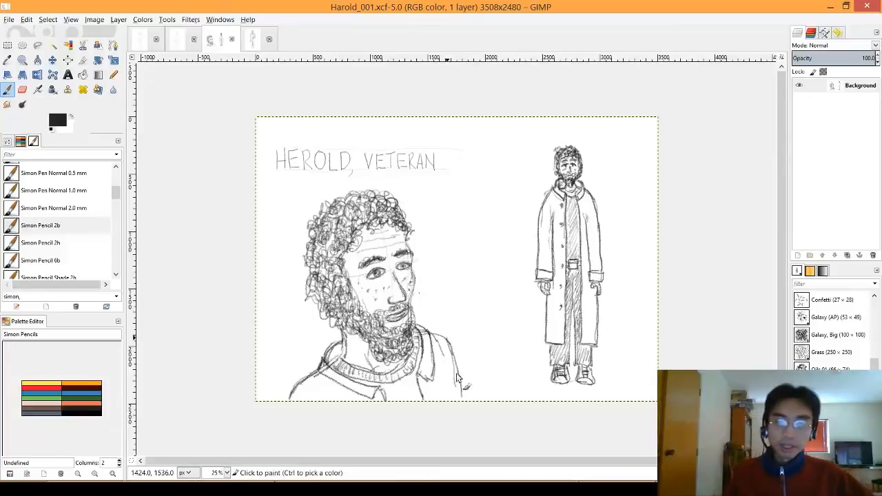
click(255, 41)
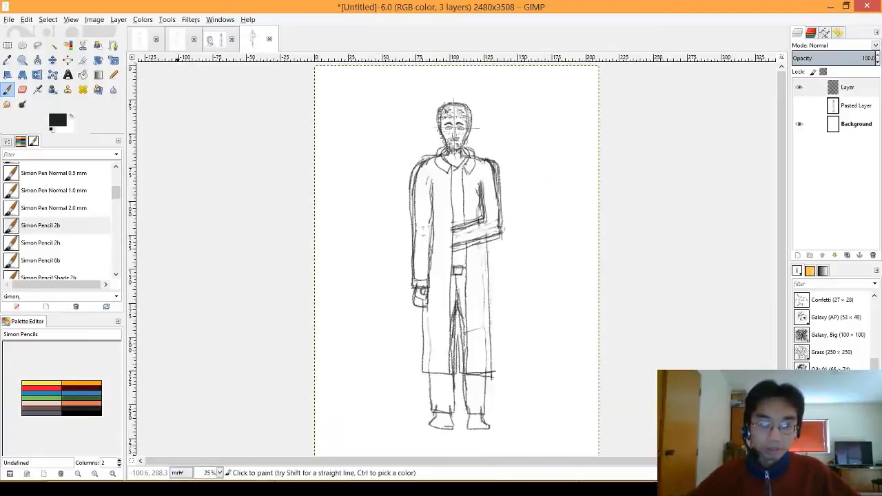
Open a new Chrome window and search Google Images for "focused", narrowing the search to the Face category
right_click(236, 490)
click(206, 438)
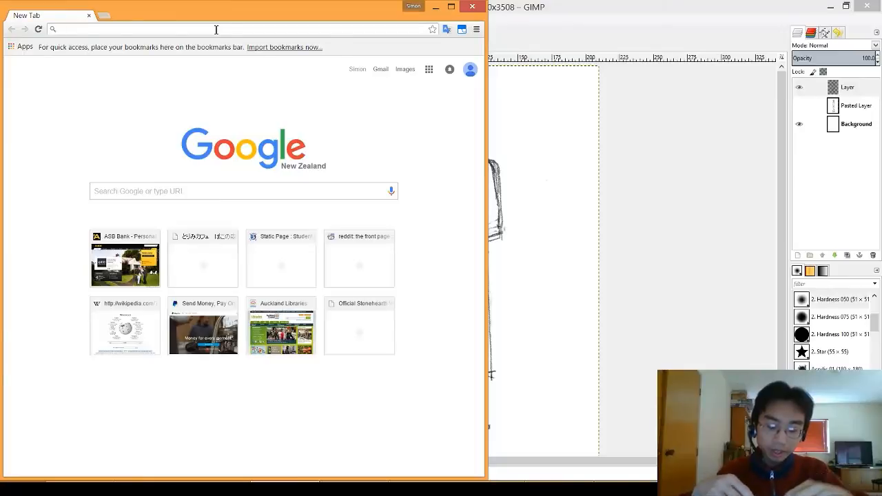
text(focused)
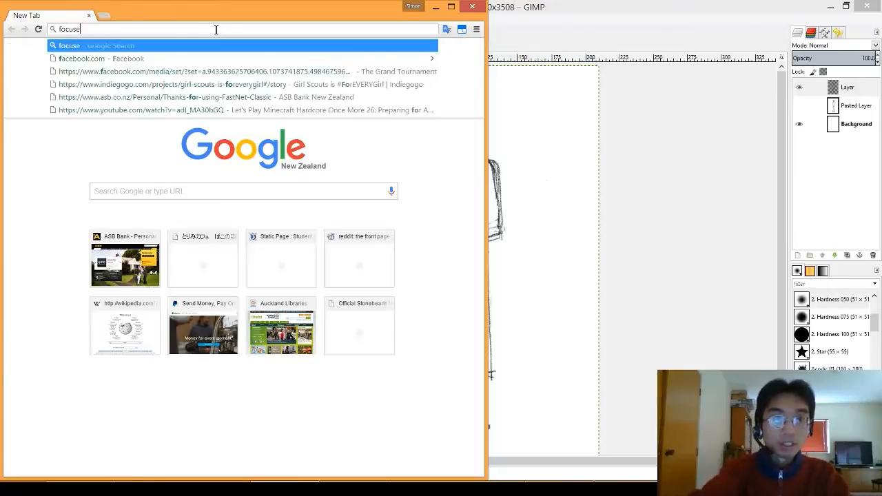
key(Return)
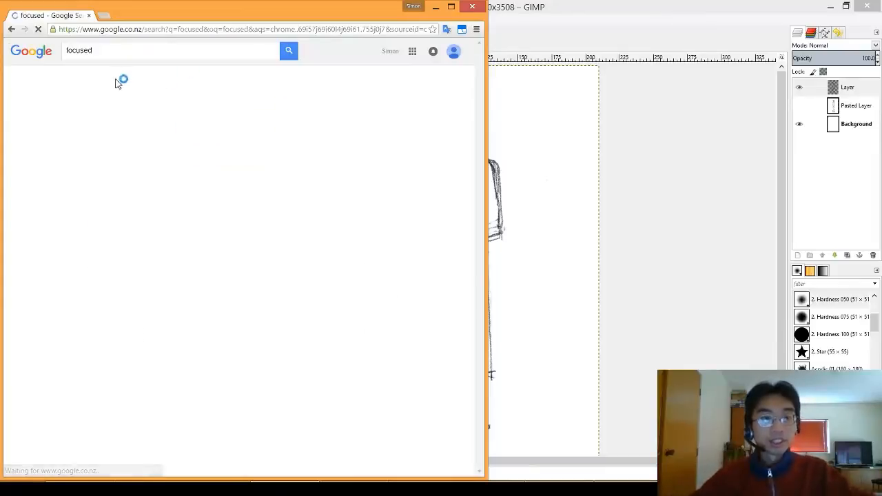
click(110, 84)
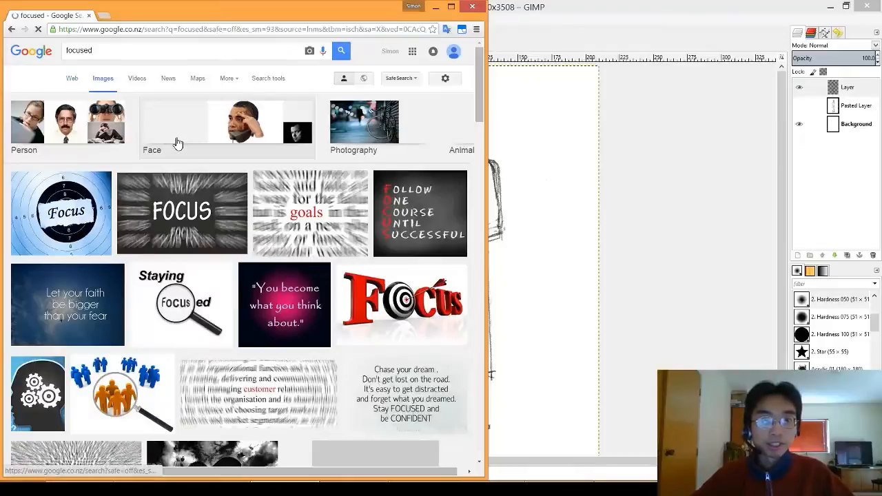
click(164, 152)
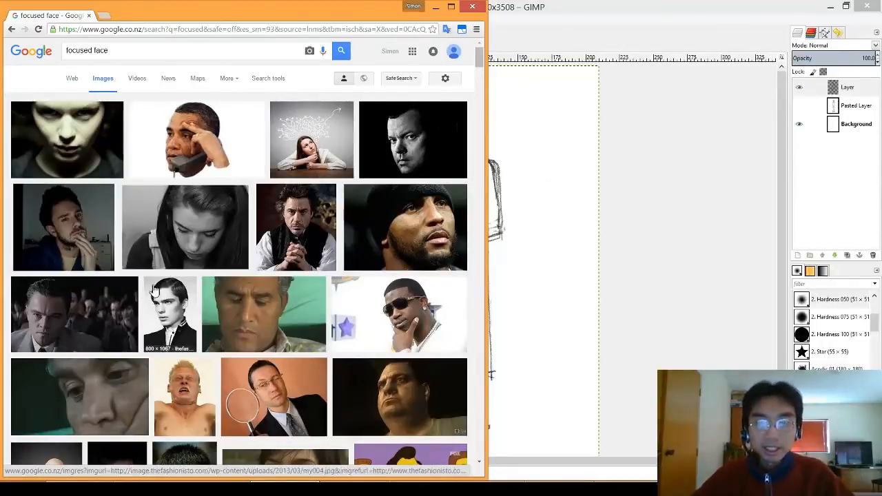
Open the Sherlock Holmes portrait with clasped hands in a separate tab and view the image on its own
middle_click(316, 248)
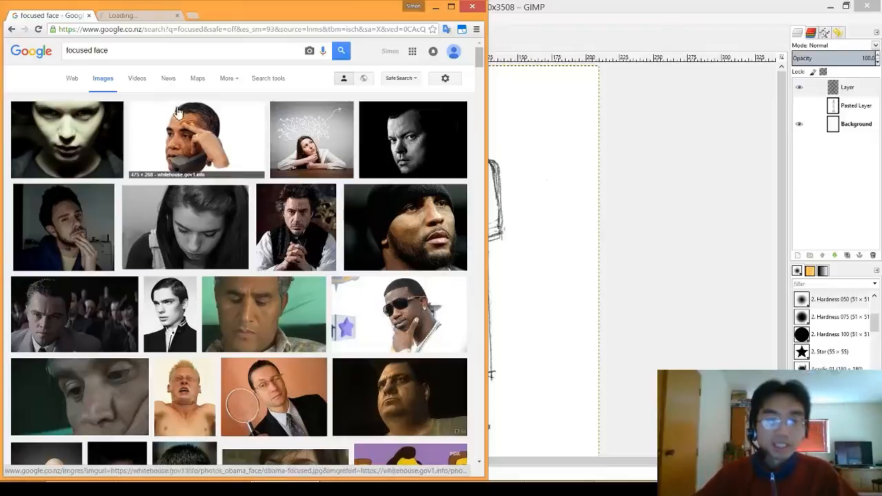
click(118, 18)
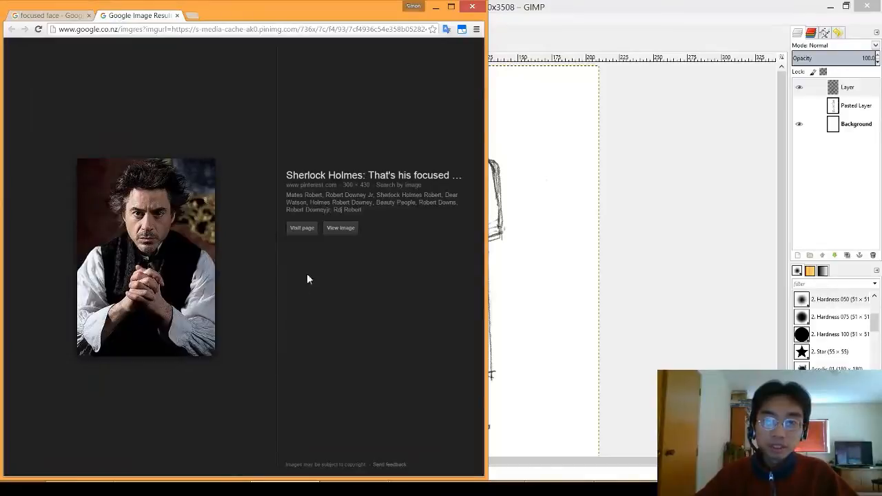
click(336, 230)
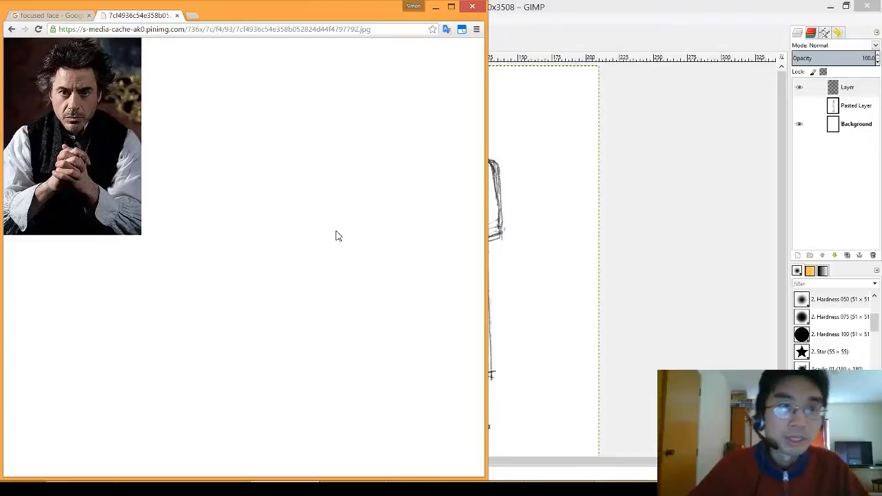
Switch back to GIMP, add a new transparent layer, and fade the sketch layer beneath it to 30 opacity
click(686, 23)
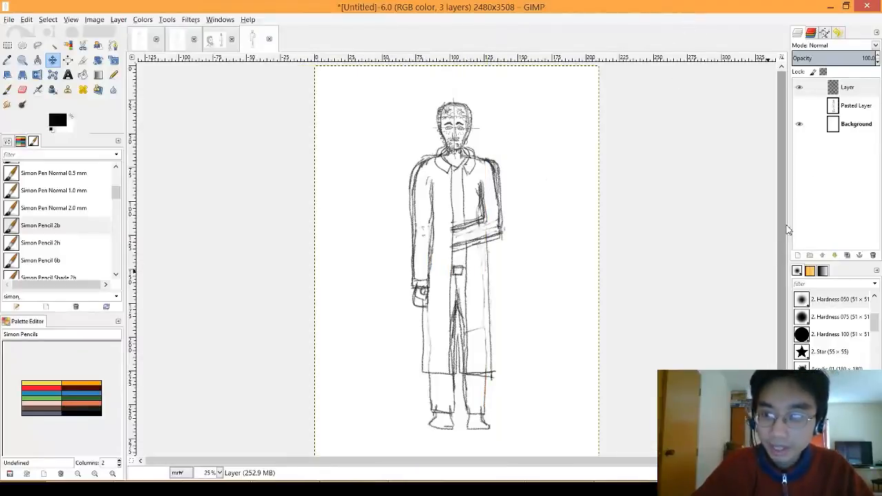
click(798, 256)
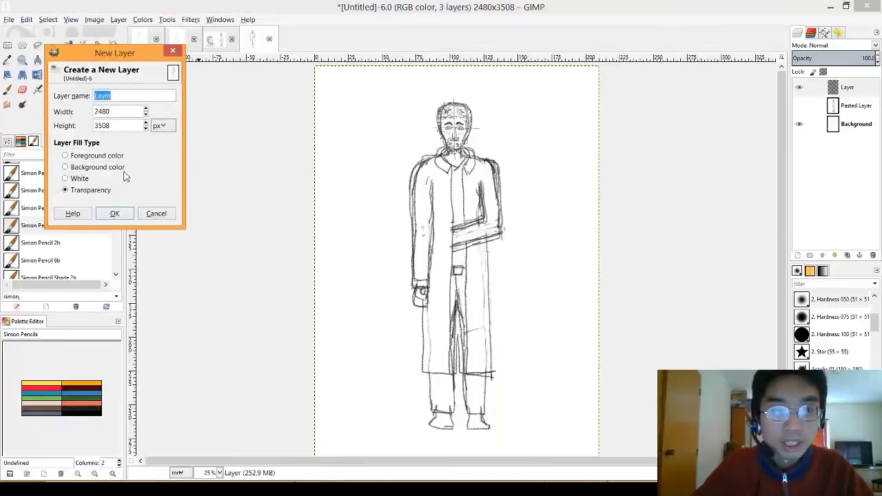
key(Return)
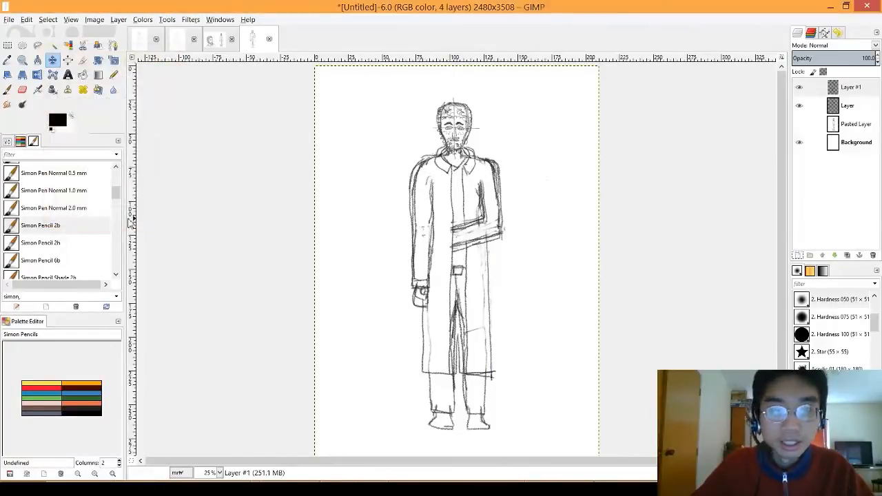
click(854, 107)
click(868, 57)
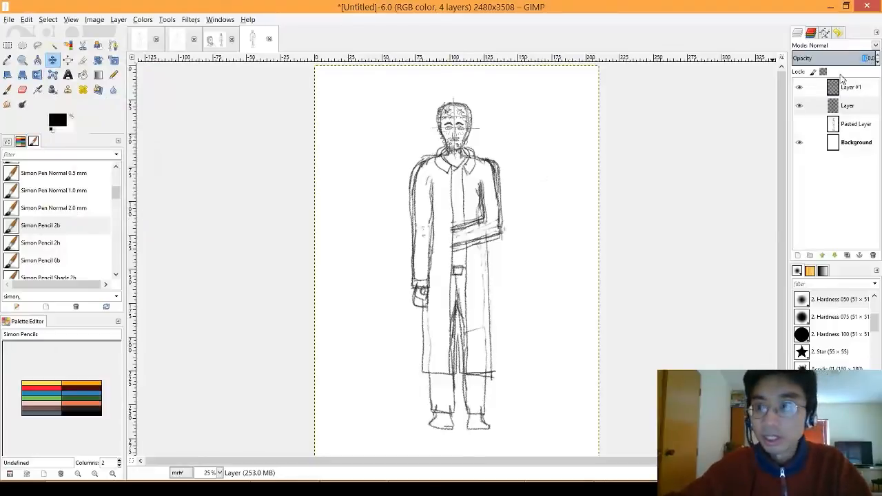
text(30)
key(Return)
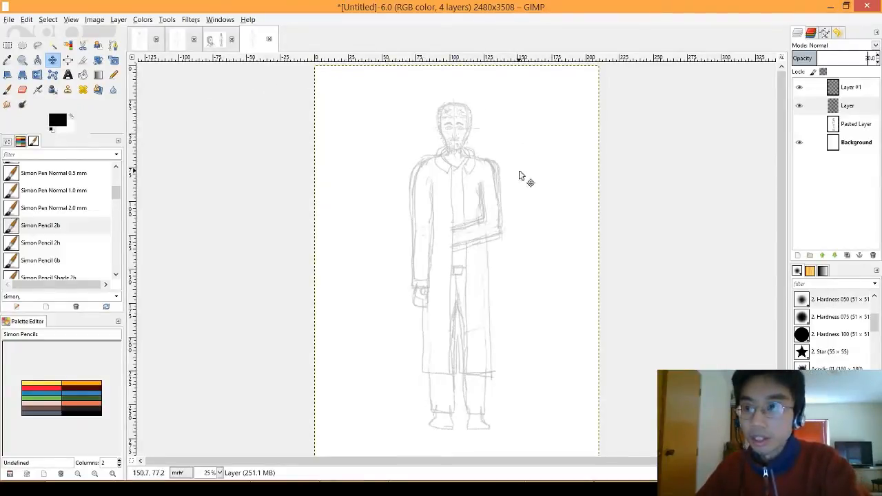
On Layer #1, prepare to ink the head with the Simon Pen Normal 0.5 mm preset and Pen Black from the Simon Pens palette
click(851, 87)
scroll(444, 181, up, 1)
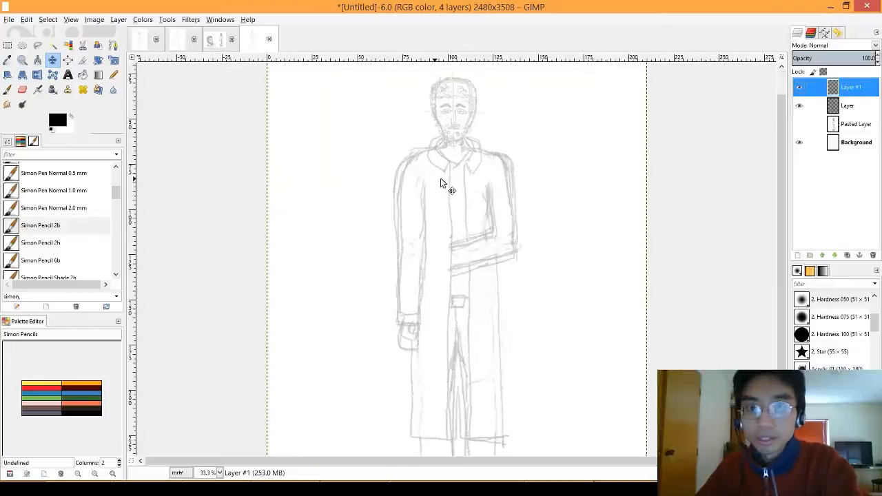
scroll(444, 180, up, 3)
drag(782, 195, 732, 138)
scroll(741, 148, up, 1)
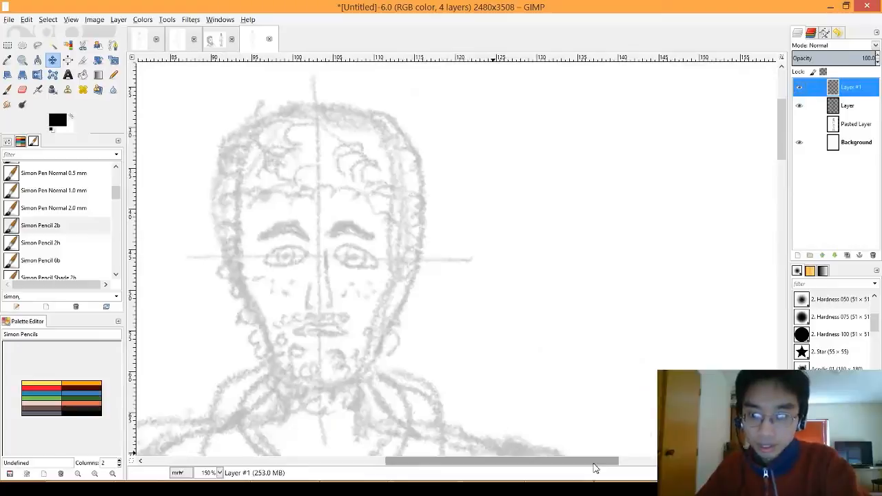
drag(596, 469, 547, 464)
drag(784, 156, 782, 159)
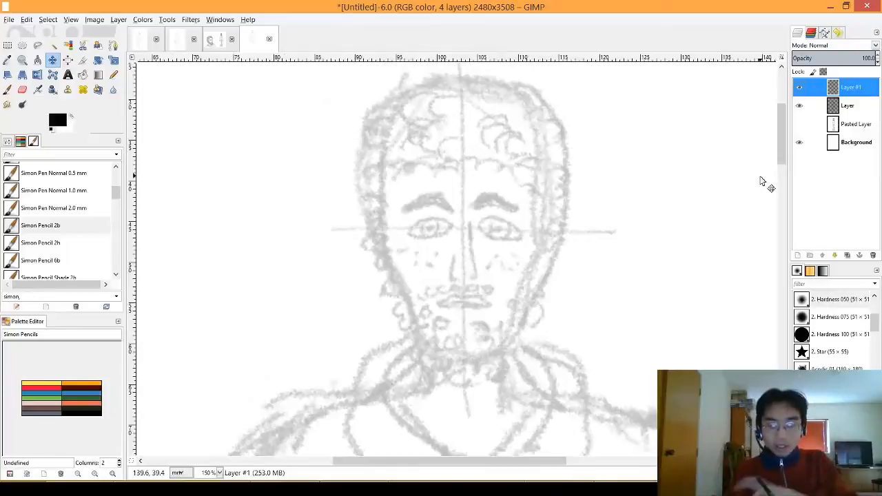
key(p)
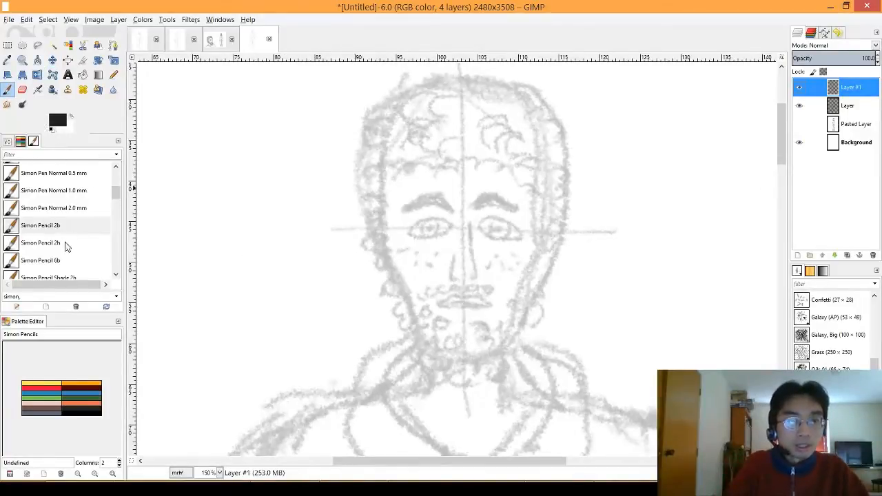
drag(117, 193, 118, 208)
scroll(118, 208, up, 5)
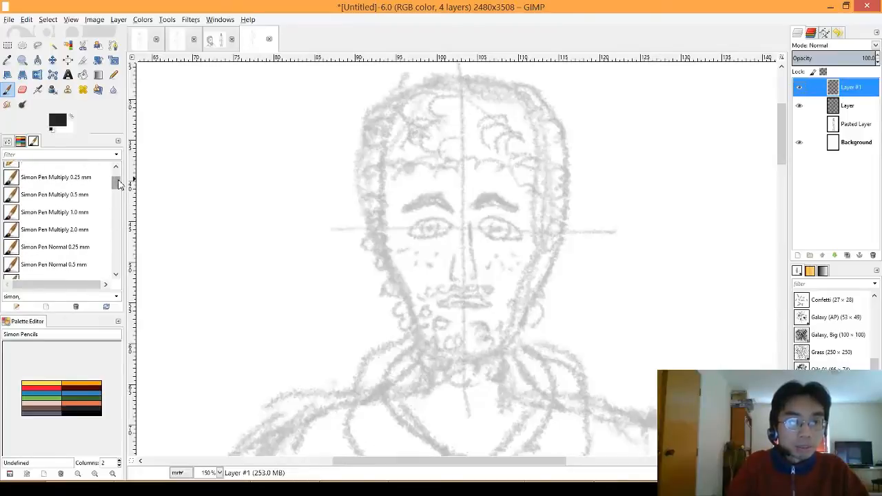
click(89, 224)
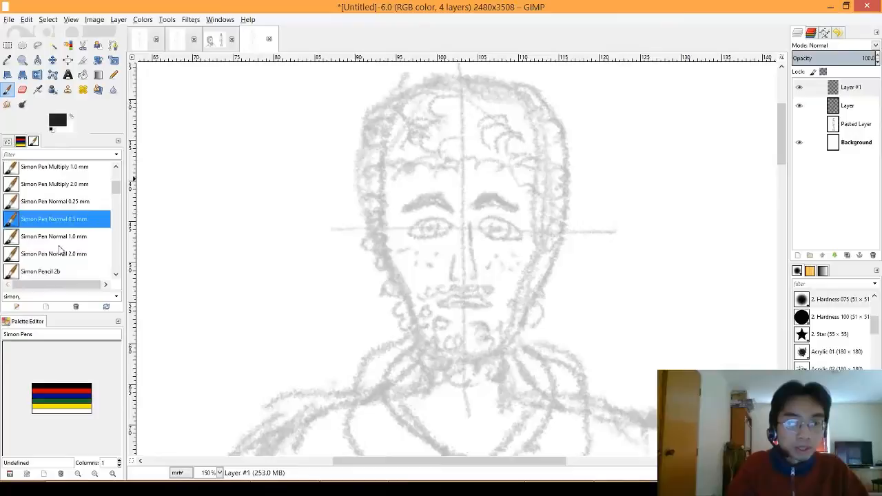
click(90, 386)
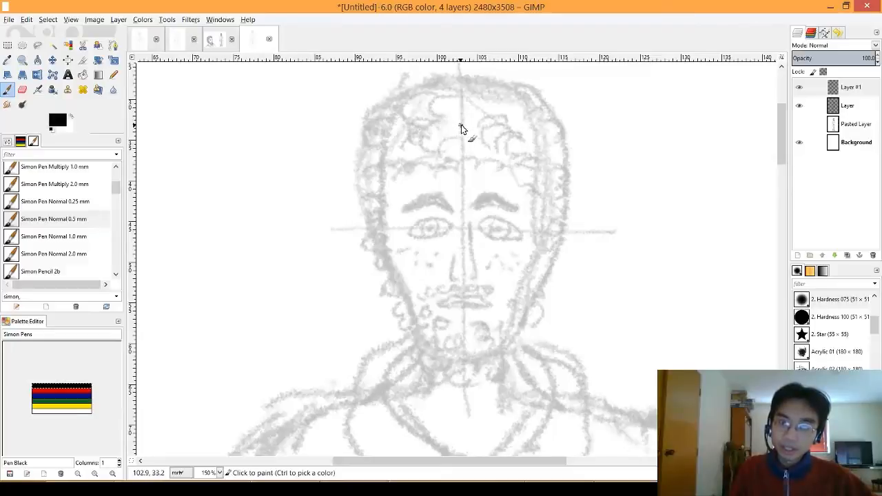
drag(461, 129, 412, 141)
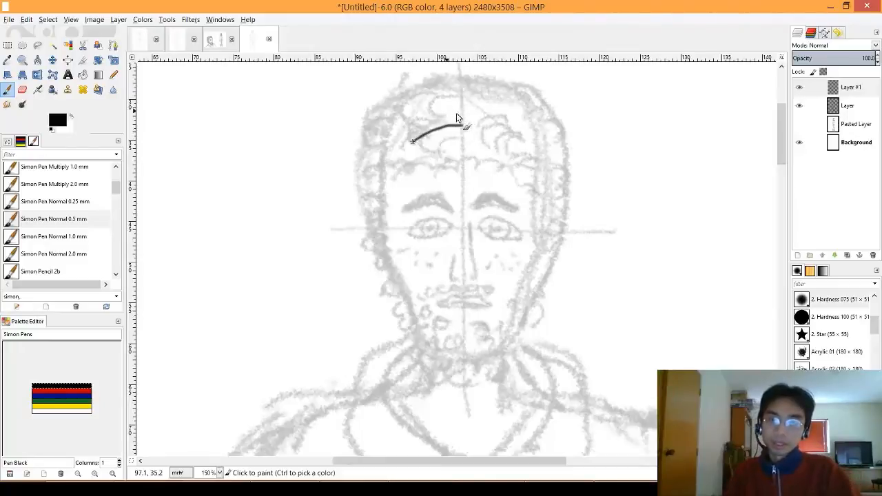
key(ctrl+z)
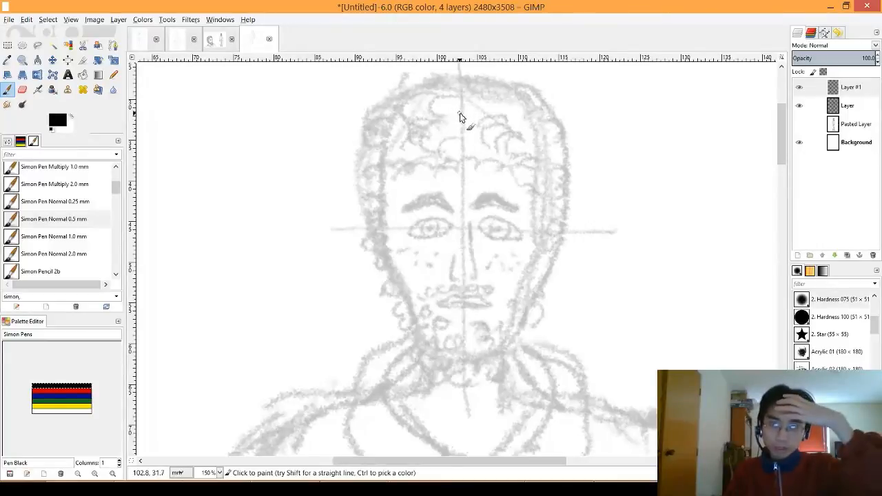
mouse_move(460, 112)
mouse_down()
mouse_move(436, 120)
mouse_move(444, 110)
mouse_move(433, 110)
mouse_move(393, 139)
mouse_up()
key(ctrl+z)
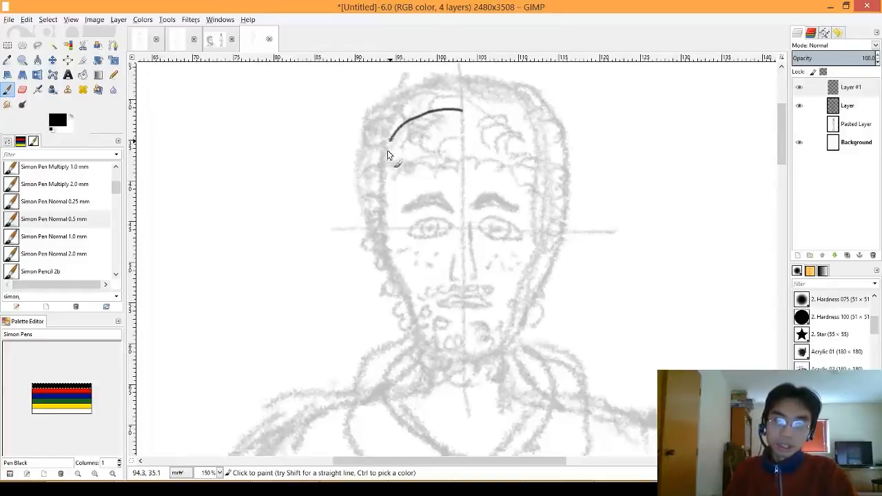
drag(384, 172, 380, 238)
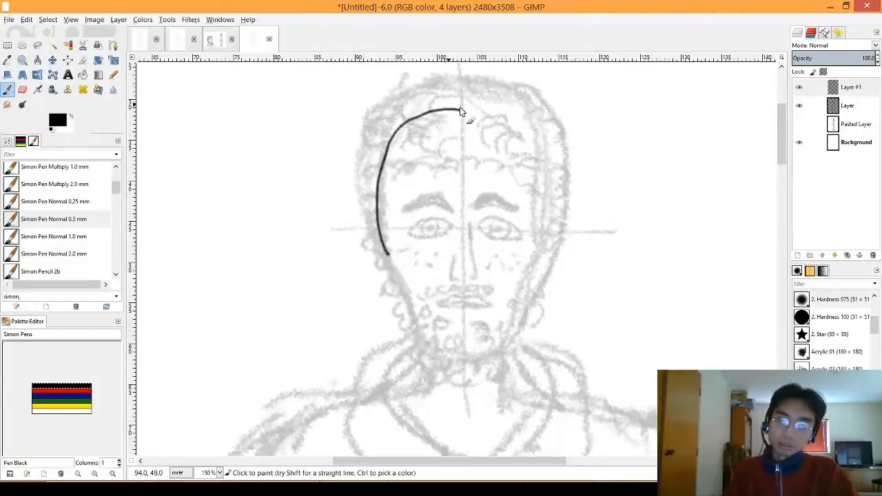
key(ctrl+z)
Ink both halves of the face outline from the top of the forehead to the chin, and consult the portrait photo in Chrome
mouse_move(461, 109)
mouse_down()
mouse_move(394, 130)
mouse_move(382, 199)
mouse_move(389, 265)
mouse_move(414, 325)
mouse_move(466, 341)
mouse_up()
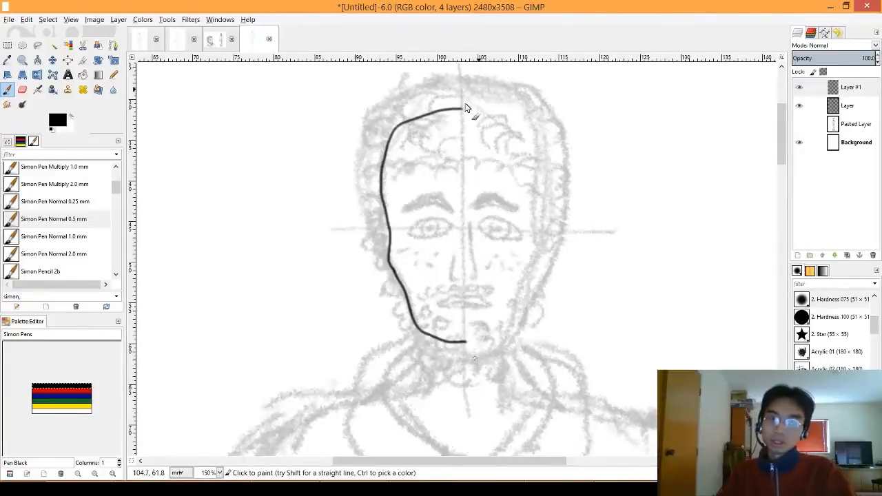
mouse_move(462, 109)
mouse_down()
mouse_move(525, 130)
mouse_move(542, 200)
mouse_move(536, 263)
mouse_move(512, 330)
mouse_move(460, 342)
mouse_up()
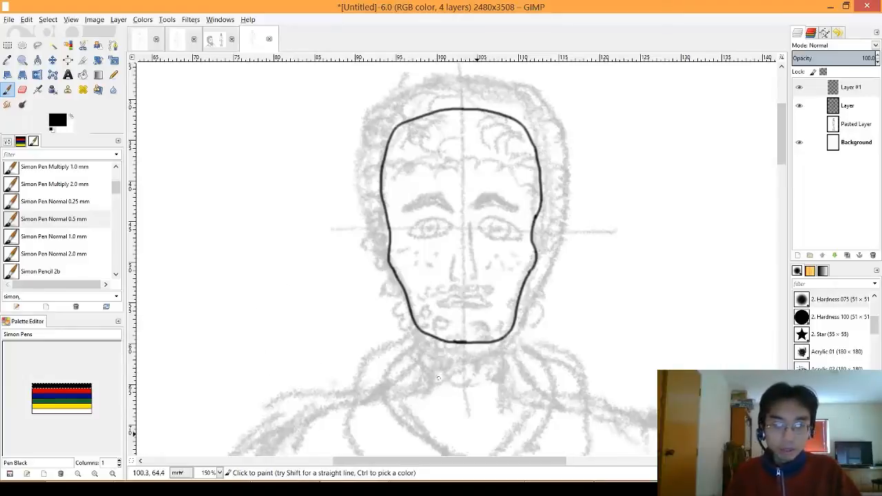
key(alt+Tab)
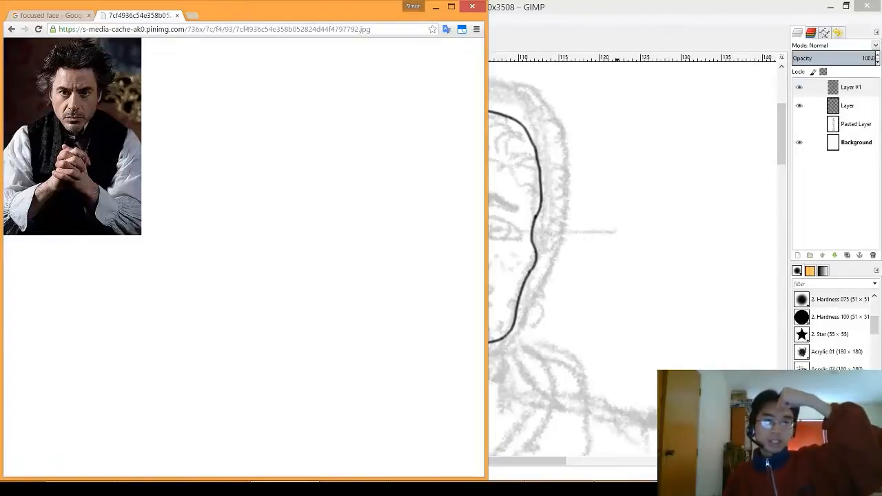
mouse_move(284, 488)
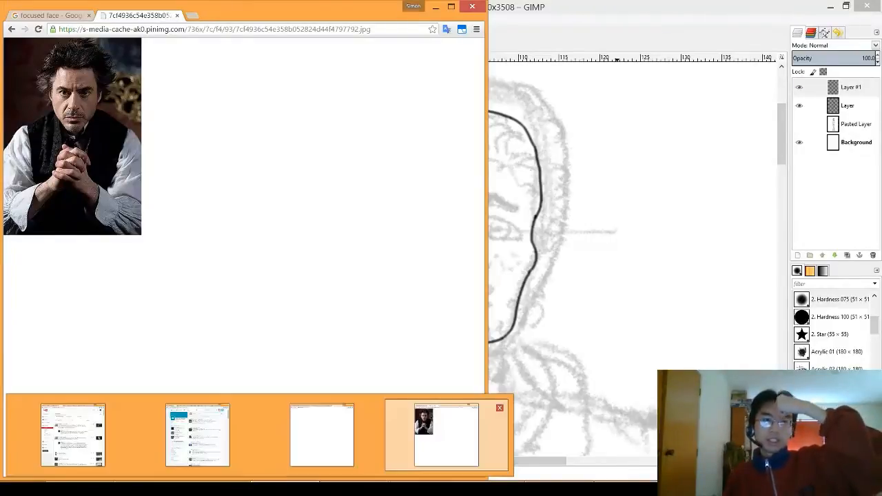
click(569, 5)
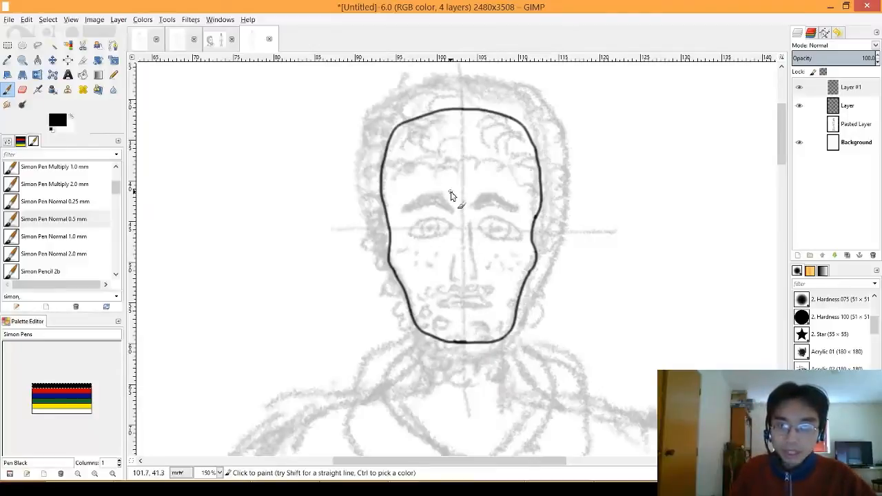
Ink two short vertical frown lines between the sketched eyebrows
drag(449, 197, 450, 207)
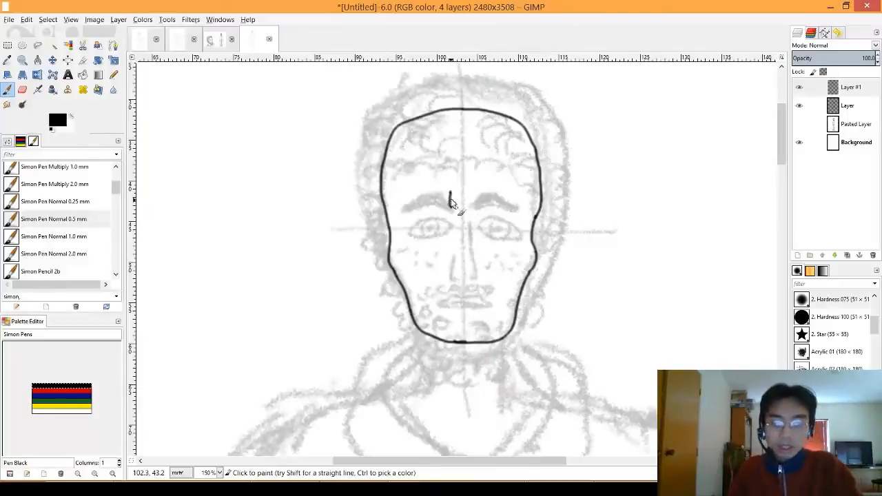
key(ctrl+z)
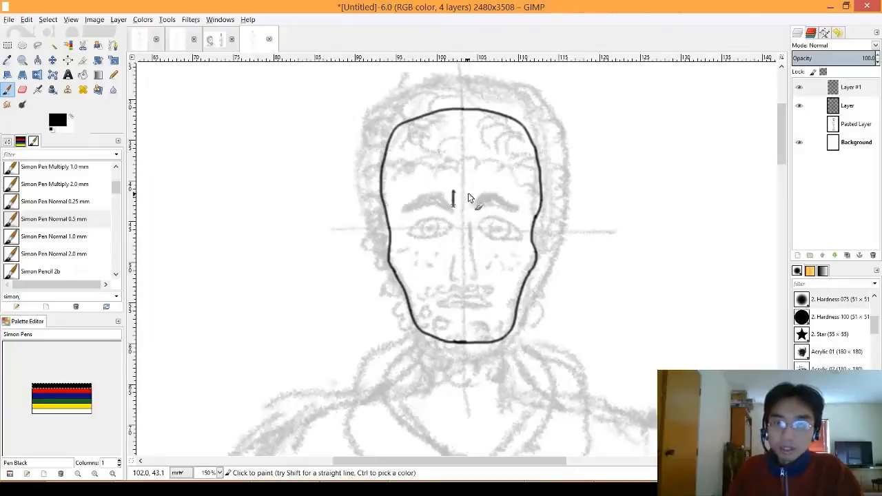
drag(468, 192, 469, 197)
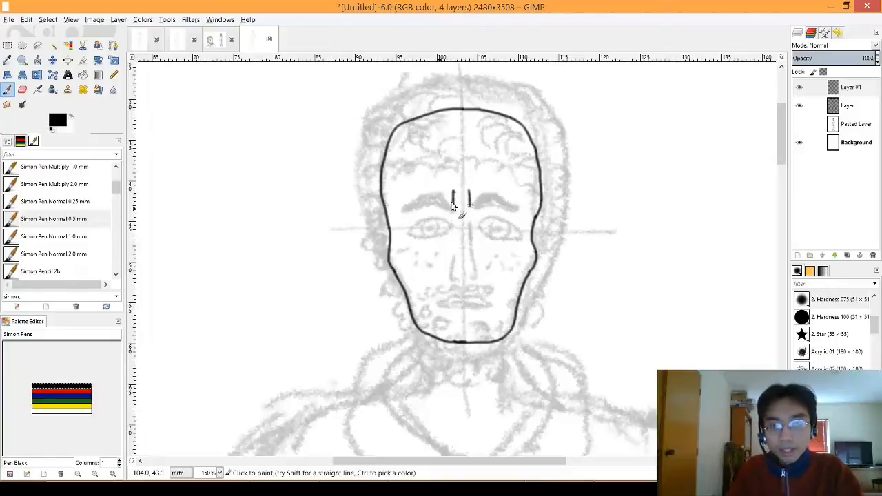
Check the brow shape in the portrait photo in Chrome and ink the eyebrow on the drawing's left as an angular closed outline
mouse_move(453, 204)
mouse_down()
mouse_move(431, 204)
mouse_move(434, 198)
mouse_move(403, 206)
mouse_up()
key(ctrl+z)
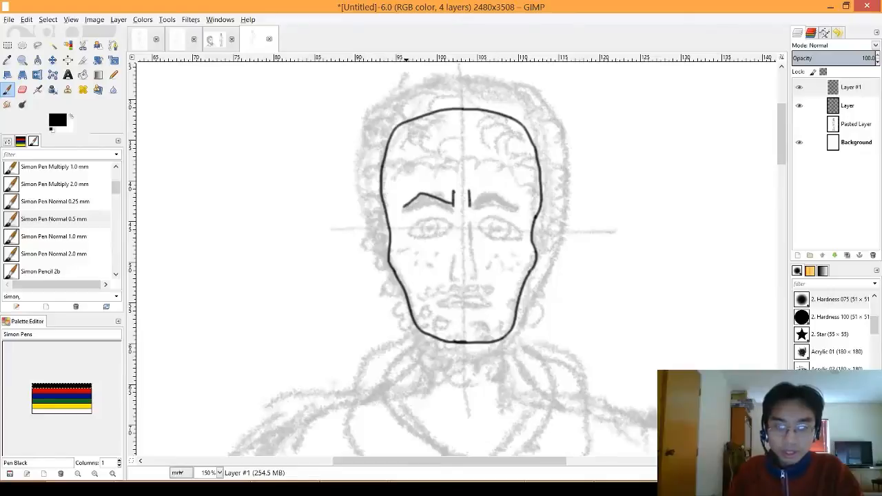
click(285, 487)
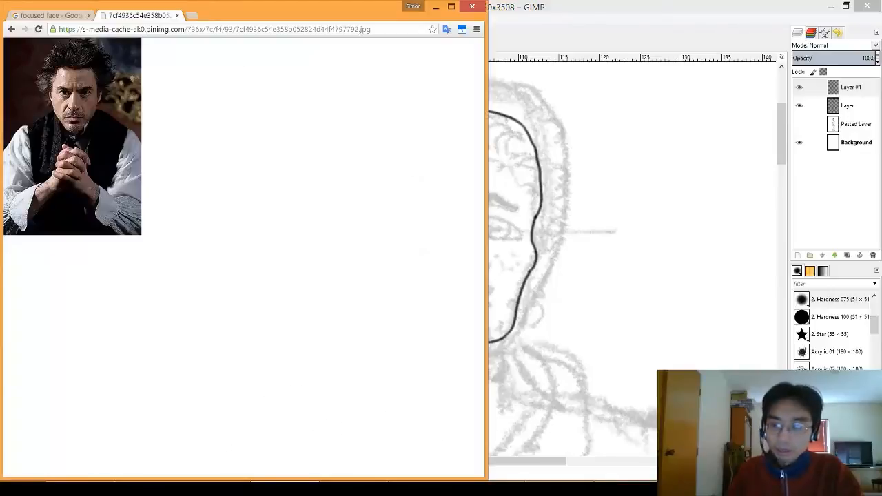
click(583, 391)
key(ctrl+z)
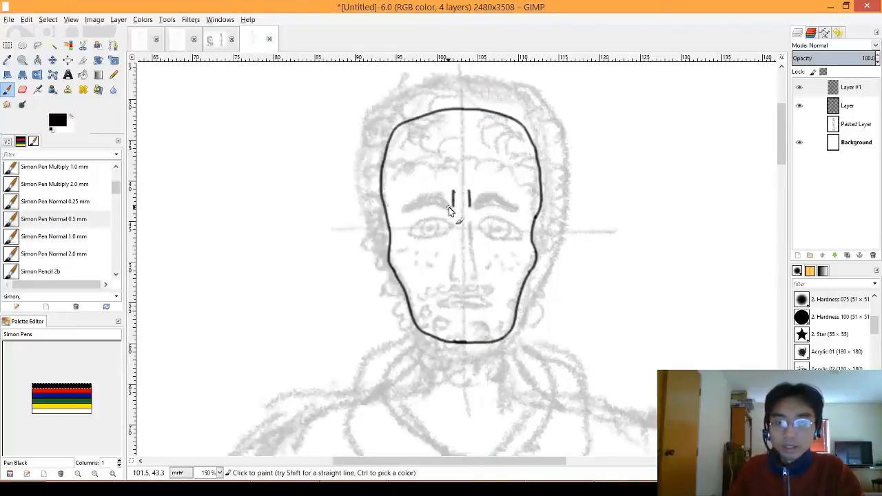
mouse_move(453, 207)
mouse_down()
mouse_move(416, 194)
mouse_move(397, 208)
mouse_move(453, 211)
mouse_up()
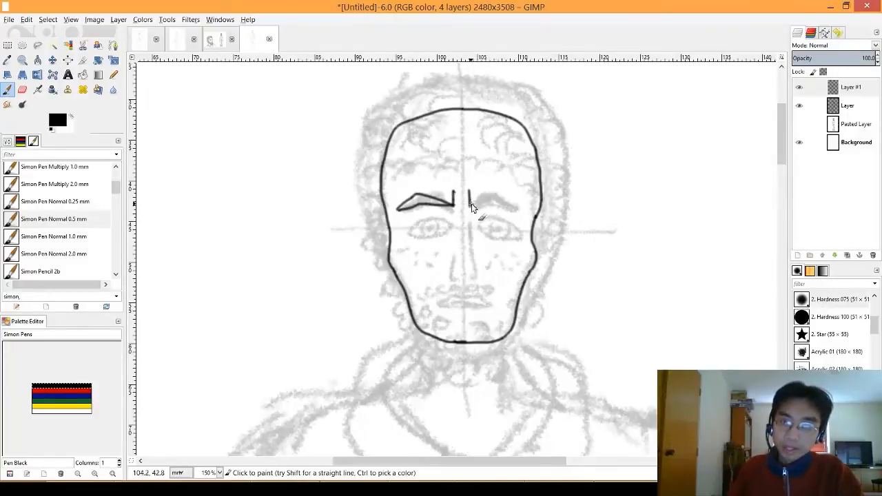
Ink a matching angular eyebrow outline on the drawing's right, starting at the frown line, and redo strokes that miss the shape
drag(469, 206, 508, 196)
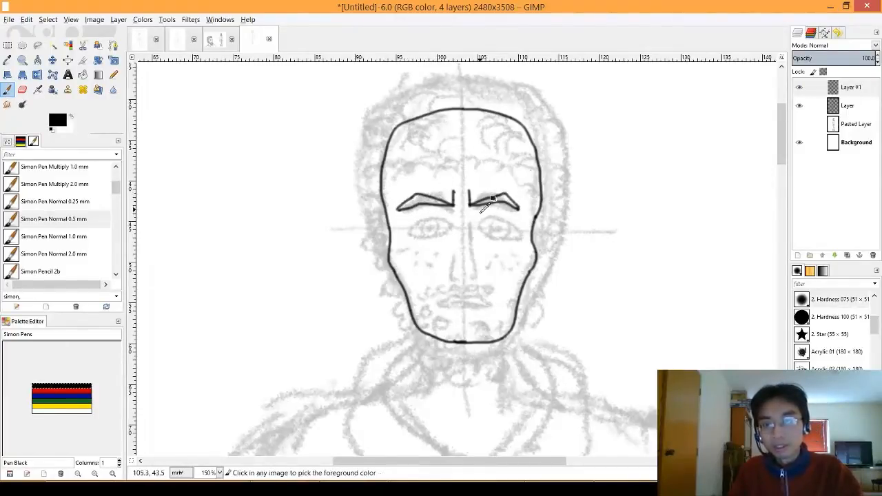
key(ctrl+z)
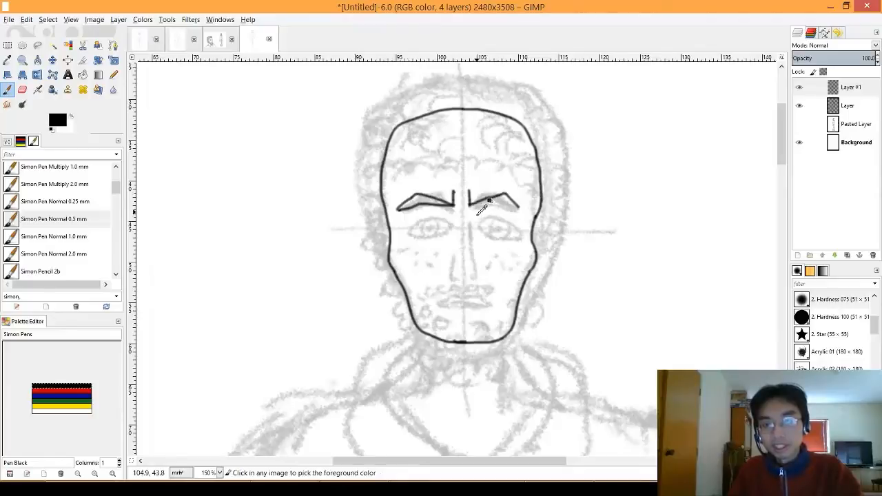
key(ctrl+z)
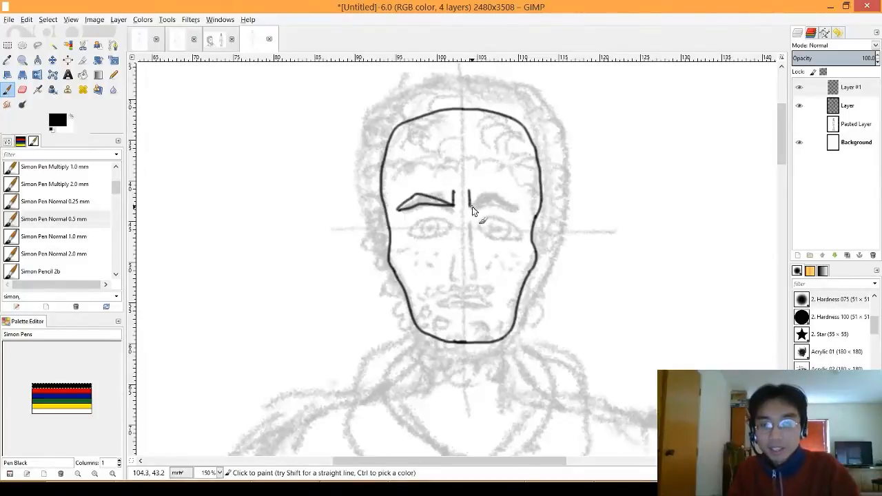
mouse_move(473, 208)
mouse_down()
mouse_move(506, 196)
mouse_move(521, 211)
mouse_up()
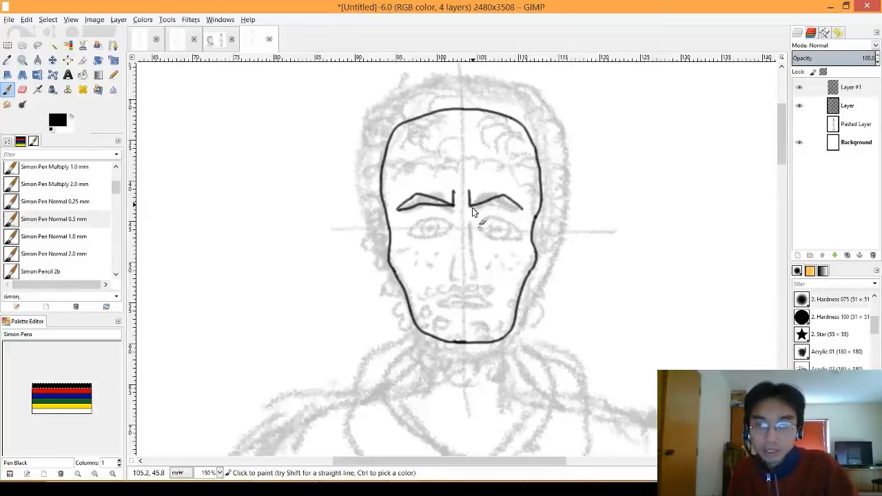
mouse_move(471, 211)
mouse_down()
mouse_move(516, 206)
mouse_move(521, 216)
mouse_up()
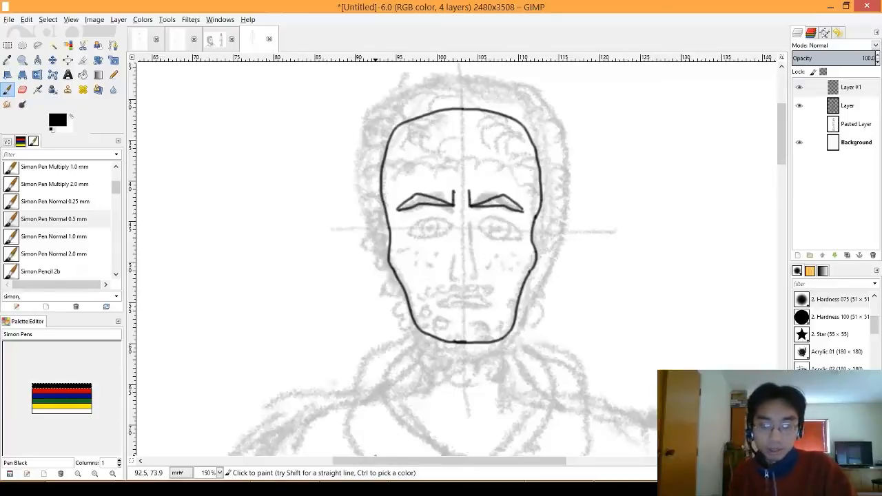
Consult the portrait photo in Chrome, then ink almond-shaped outlines for both eyes in GIMP over the faded sketch
click(260, 489)
click(447, 435)
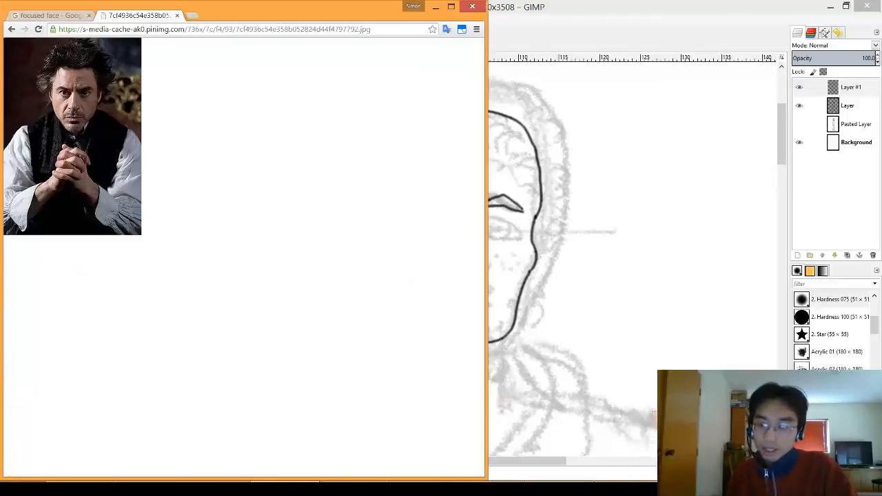
click(699, 488)
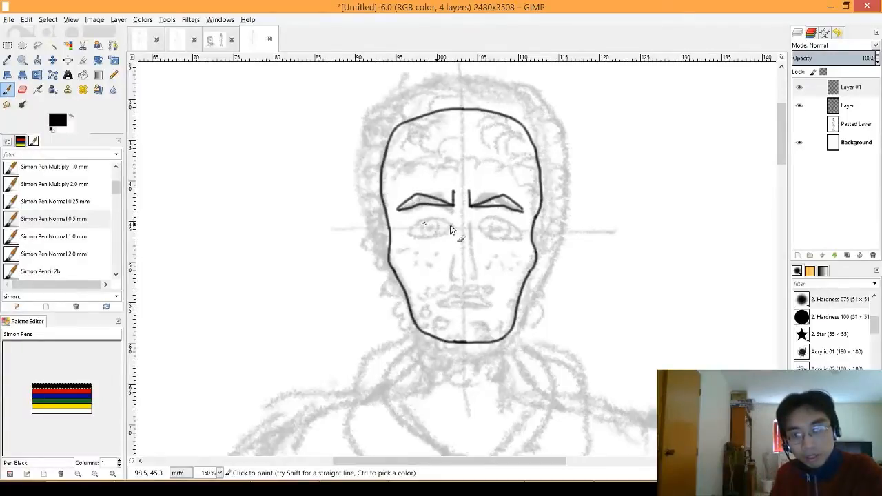
mouse_move(451, 226)
mouse_down()
mouse_move(406, 230)
mouse_move(444, 230)
mouse_move(406, 230)
mouse_move(422, 236)
mouse_move(492, 220)
mouse_move(518, 227)
mouse_move(484, 225)
mouse_move(505, 223)
mouse_move(523, 236)
mouse_move(486, 233)
mouse_move(509, 237)
mouse_up()
key(ctrl+z)
key(ctrl+z)
key(ctrl+z)
key(ctrl+z)
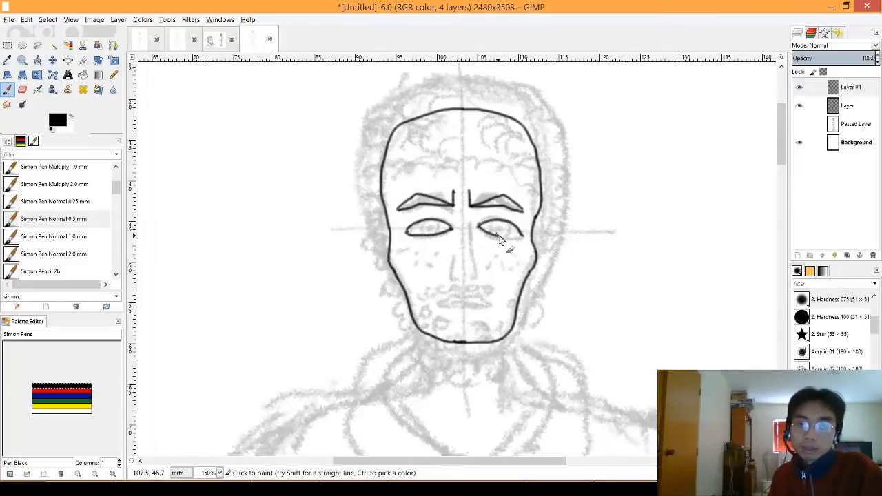
drag(498, 235, 524, 237)
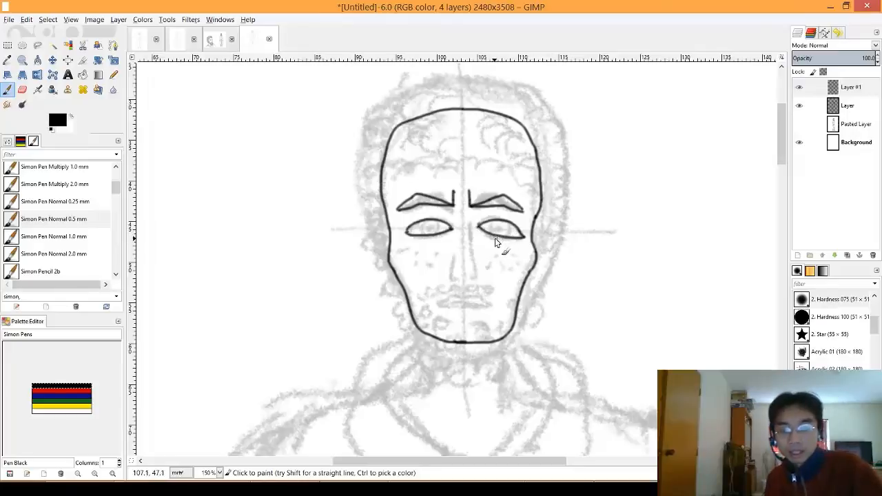
key(ctrl+z)
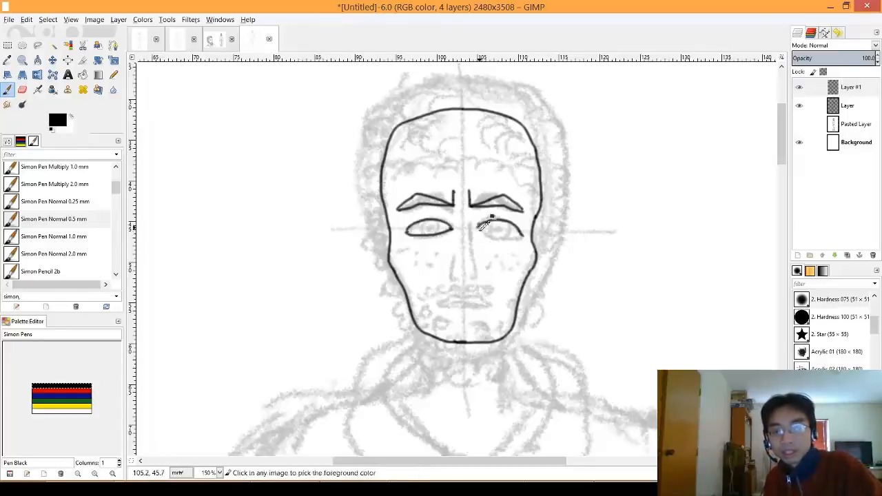
drag(506, 239, 521, 240)
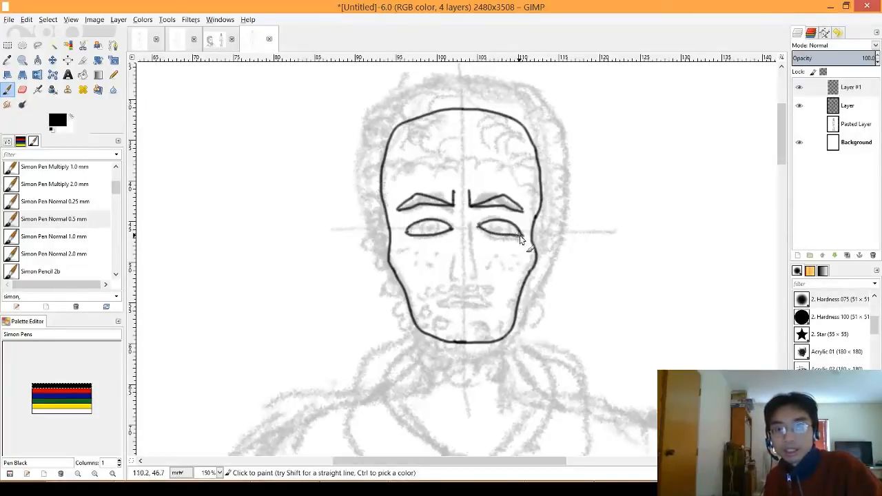
drag(411, 240, 507, 242)
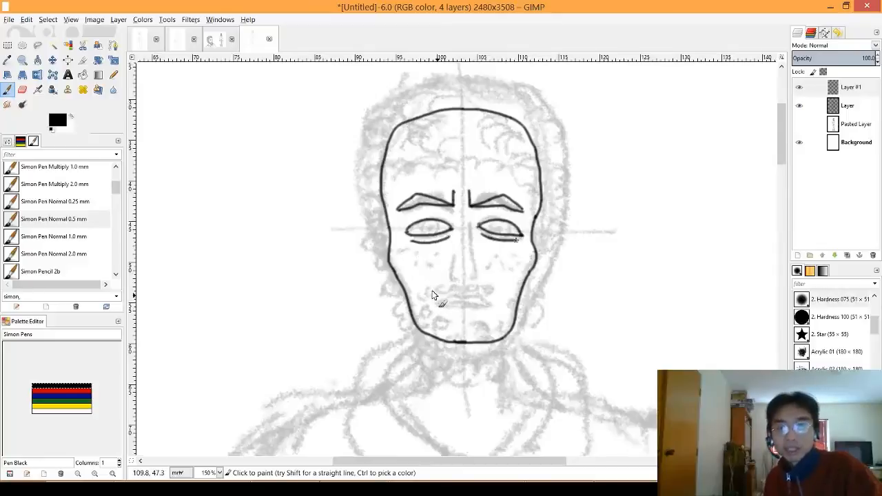
key(ctrl+z)
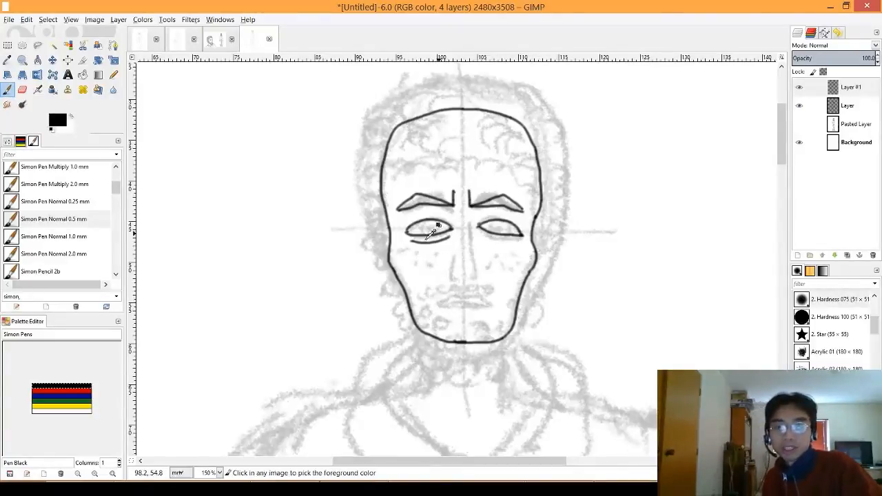
key(ctrl+z)
key(ctrl+z)
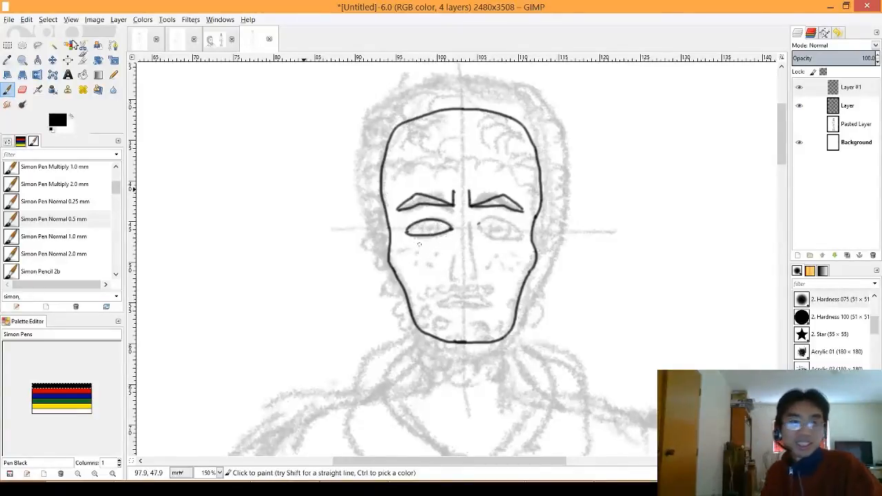
click(26, 19)
click(36, 45)
click(27, 20)
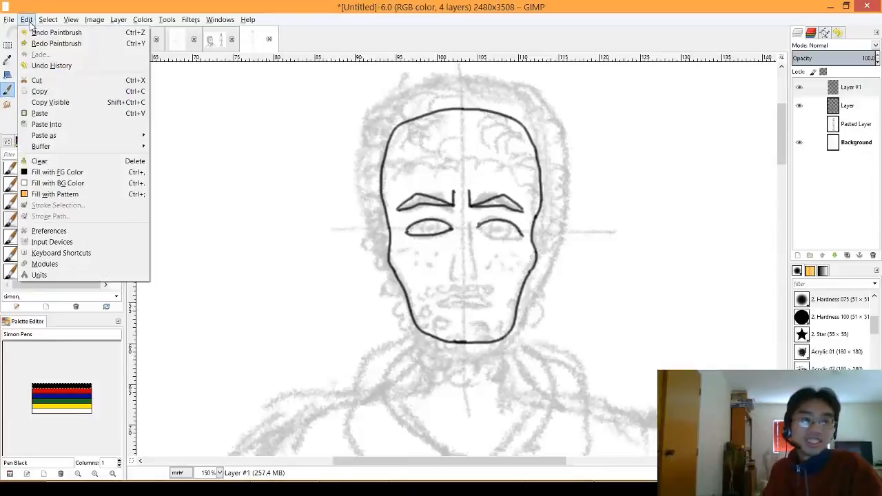
click(36, 45)
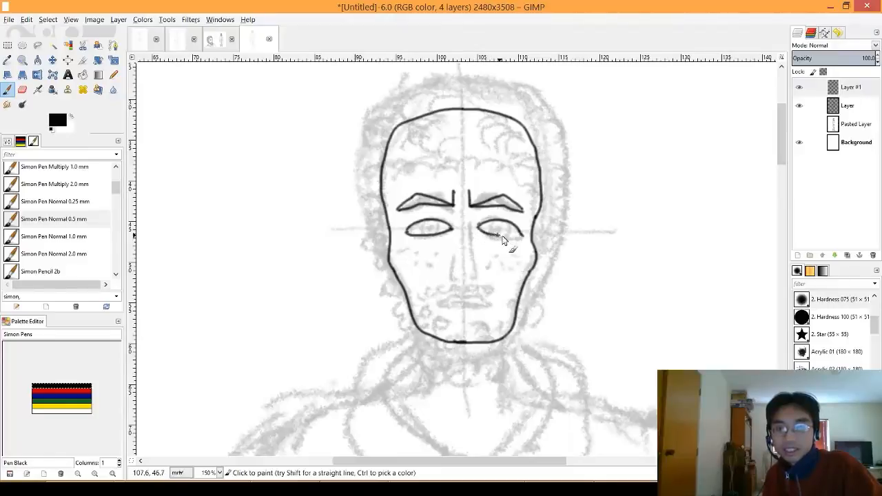
Redraw the lower lid of the eye on the drawing's right to close its almond outline
drag(478, 228, 511, 240)
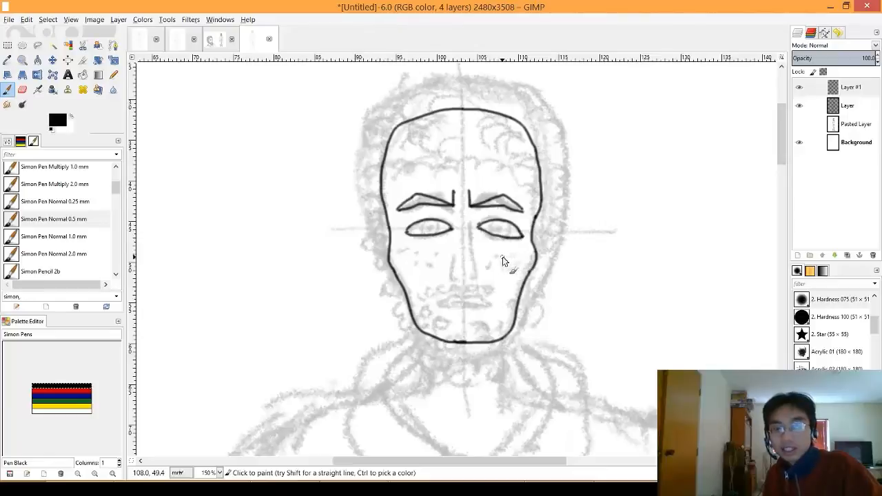
key(ctrl+z)
drag(478, 232, 525, 235)
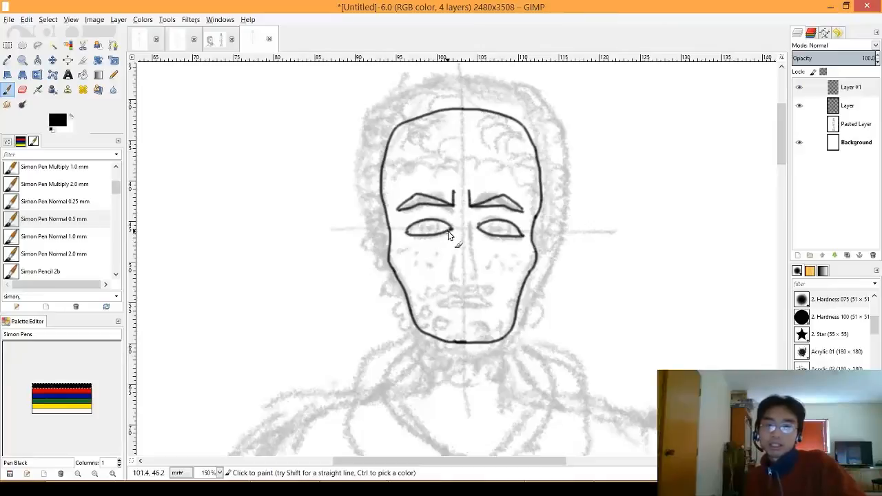
Ink a short curved crease close beneath each eye, undoing strokes that do not fit
mouse_move(448, 235)
mouse_down()
mouse_move(407, 236)
mouse_move(450, 231)
mouse_move(409, 239)
mouse_move(452, 238)
mouse_up()
key(ctrl+z)
key(ctrl+z)
key(ctrl+z)
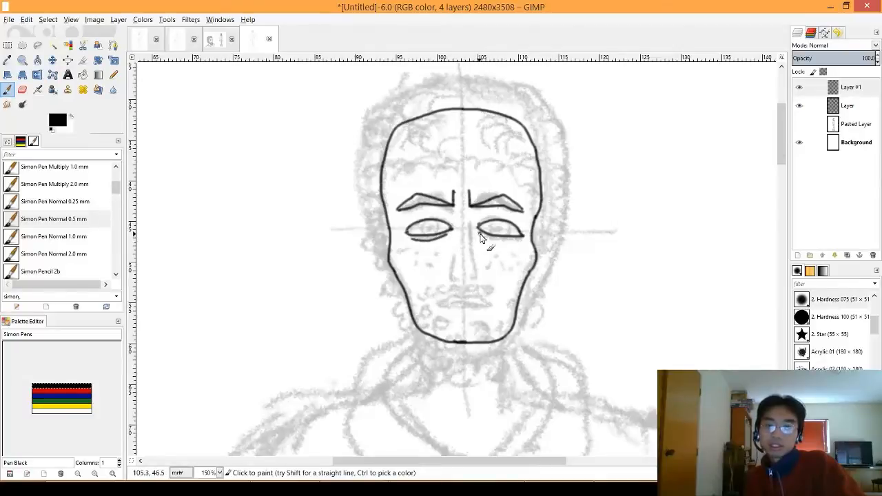
drag(480, 237, 516, 244)
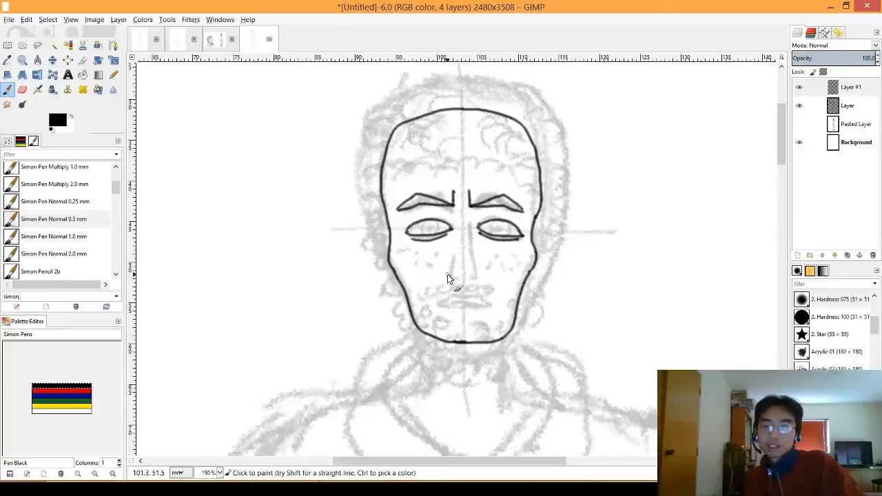
key(ctrl+z)
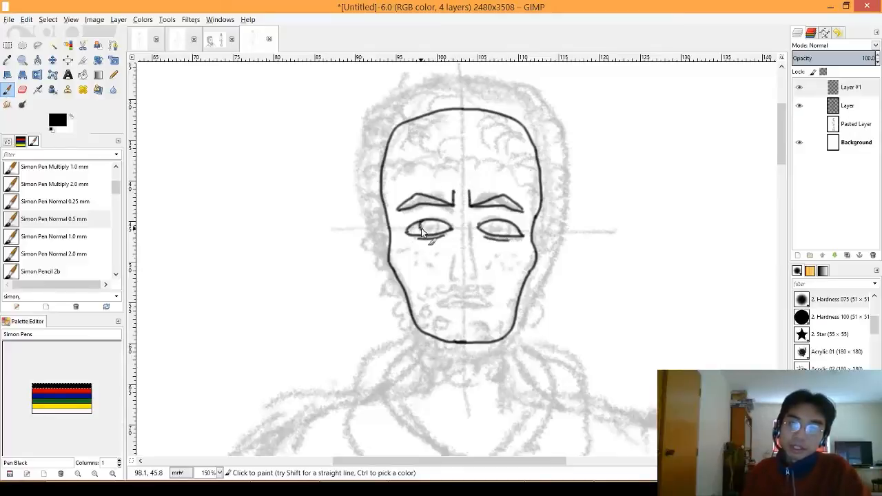
Ink a round iris and pupil inside each eye, and outline the nose with its bridge line, nostrils and base
mouse_move(439, 228)
mouse_down()
mouse_move(431, 237)
mouse_move(427, 231)
mouse_up()
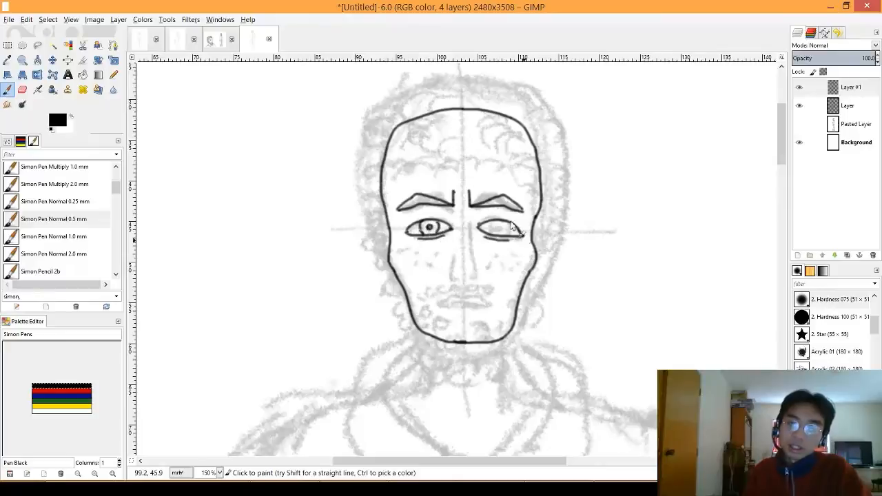
drag(493, 226, 508, 234)
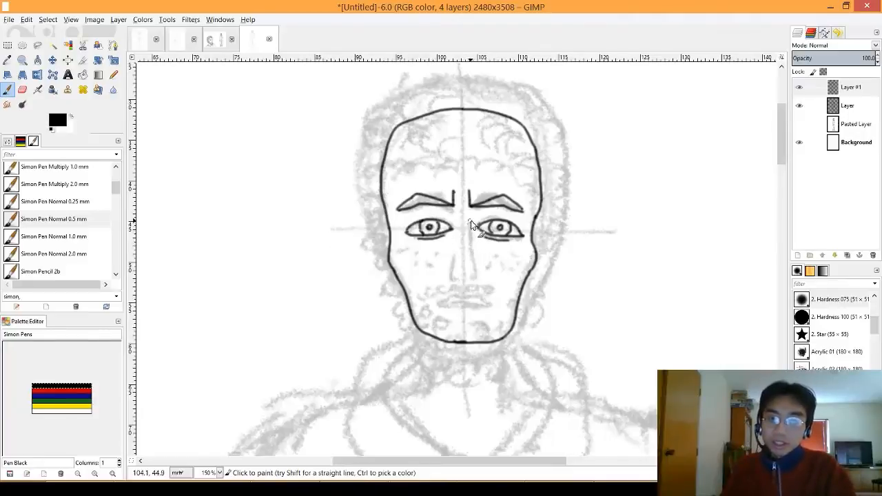
mouse_move(471, 222)
mouse_down()
mouse_move(476, 281)
mouse_move(453, 263)
mouse_move(449, 272)
mouse_move(476, 279)
mouse_up()
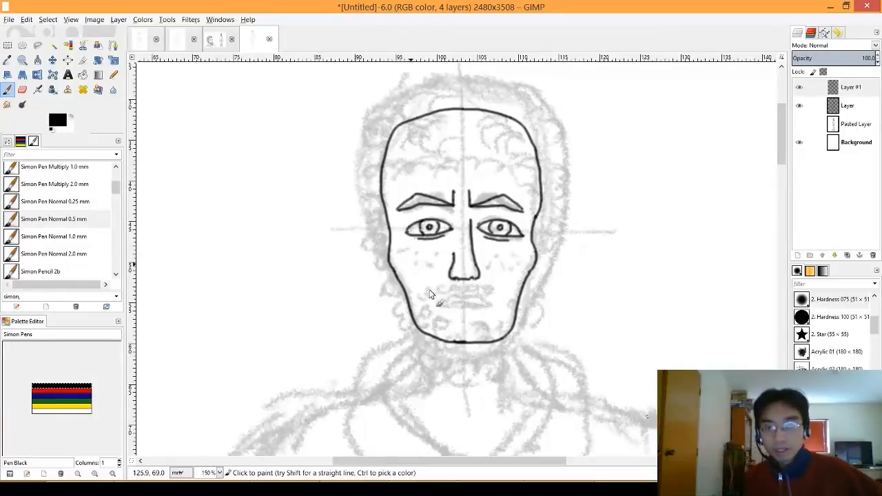
Ink the closed lips below the nose with the portrait photo in Chrome as reference, and bring up the Harold_001.xcf reference drawing
key(alt+Tab)
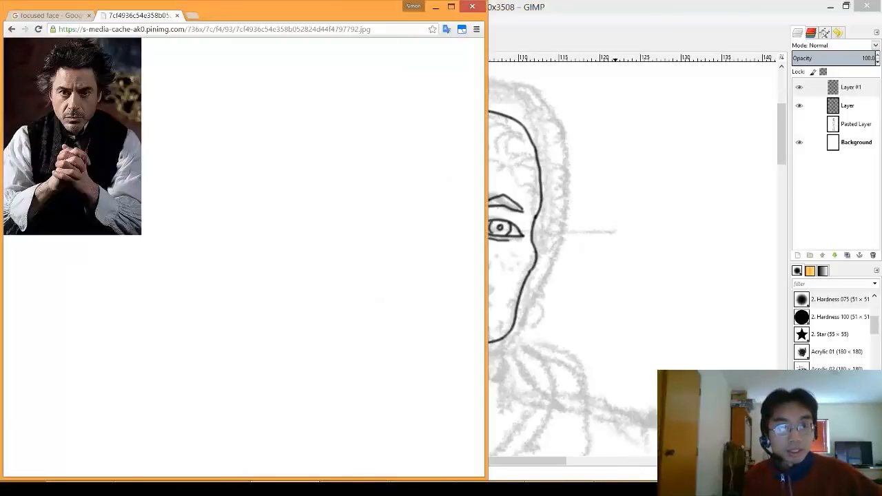
key(alt+Tab)
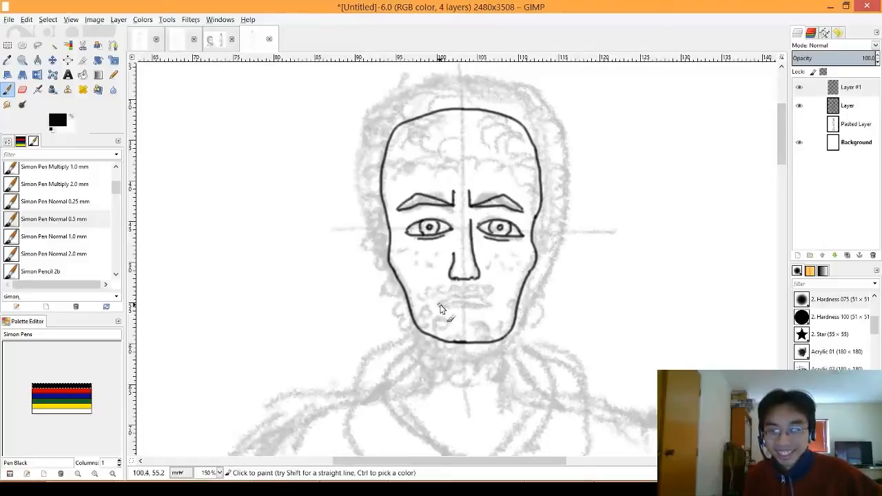
mouse_move(438, 303)
mouse_down()
mouse_move(488, 304)
mouse_move(438, 307)
mouse_move(487, 305)
mouse_move(441, 303)
mouse_move(490, 305)
mouse_up()
key(ctrl+z)
key(ctrl+z)
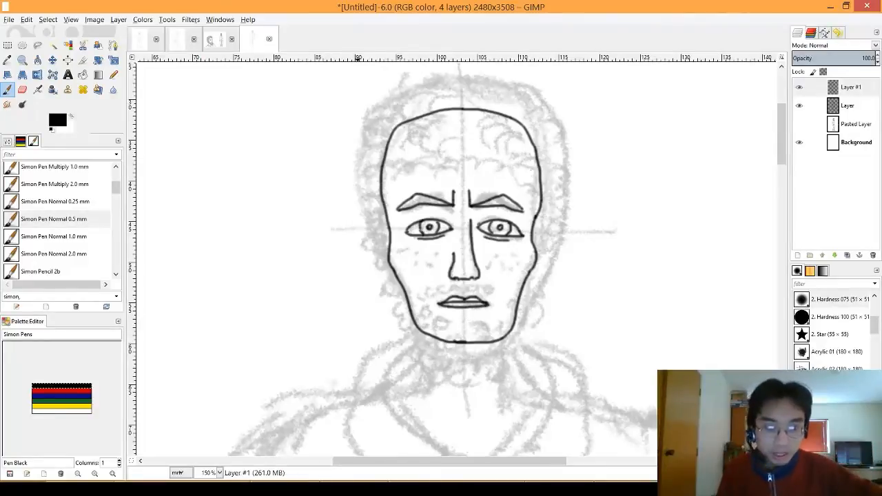
click(212, 41)
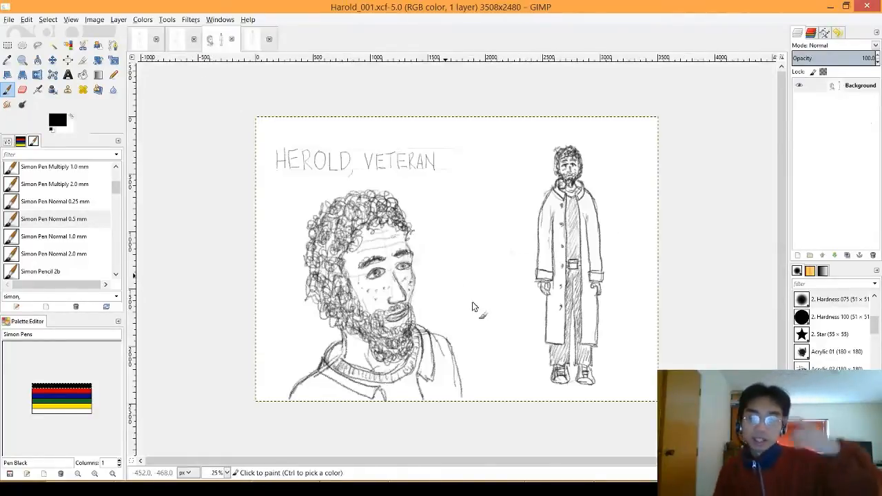
Ink the wavy outer outline of the hair and beard around the whole head, using the Harold_001.xcf drawing as reference
key(alt+Tab)
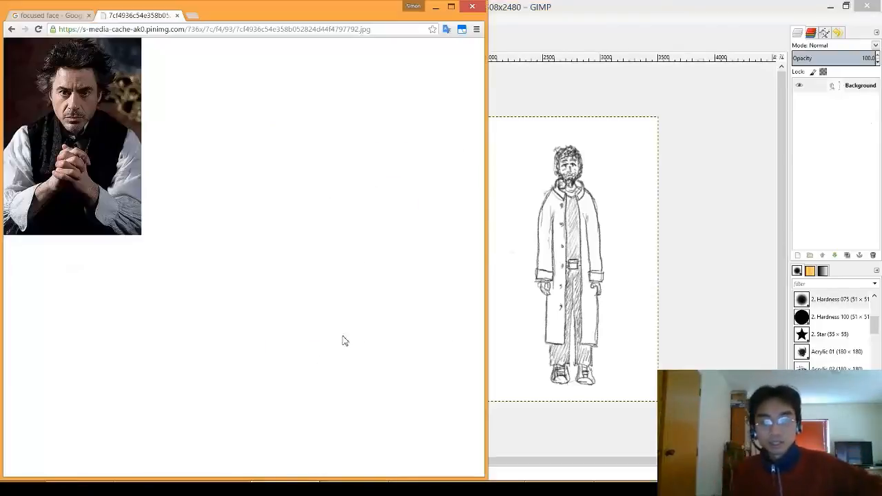
click(531, 24)
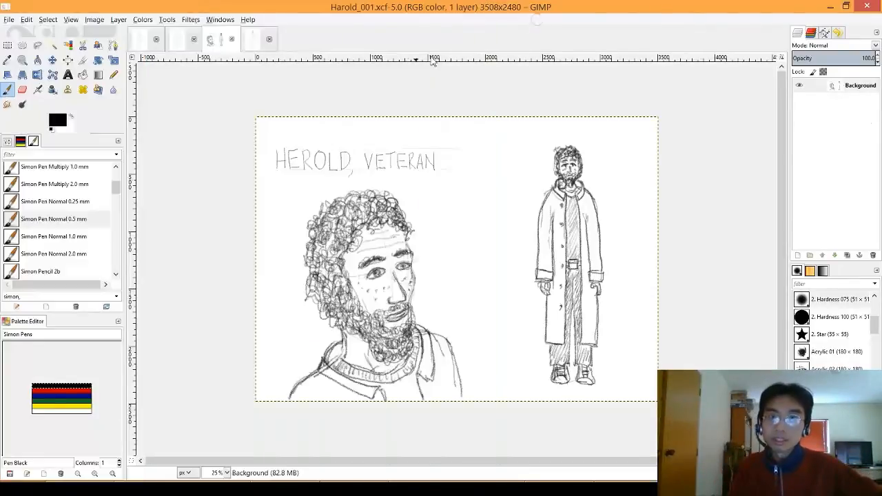
click(260, 43)
click(224, 43)
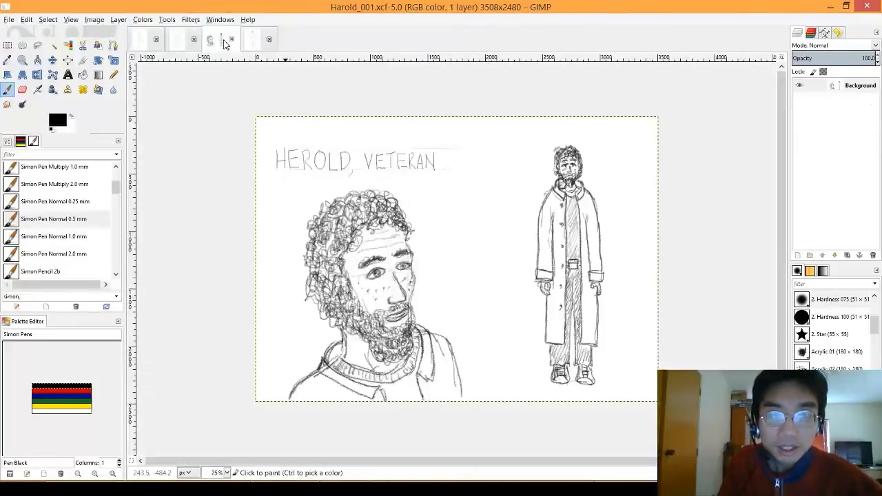
click(252, 42)
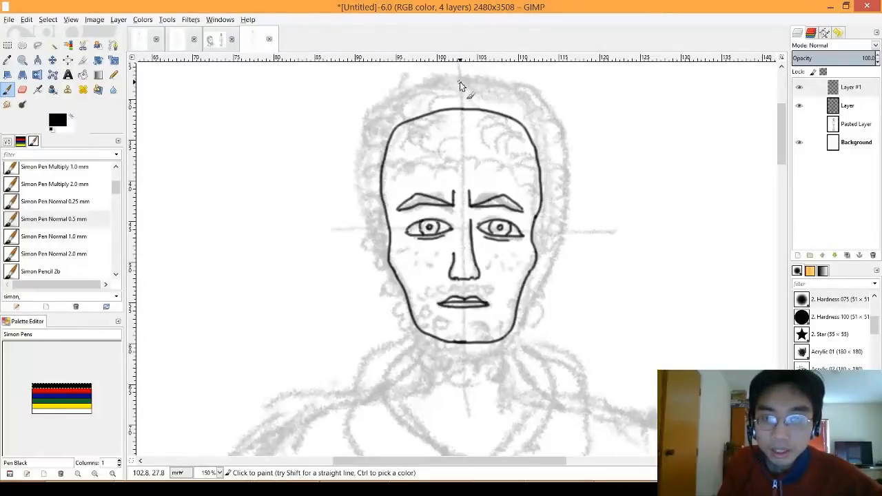
mouse_move(448, 77)
mouse_down()
mouse_move(463, 76)
mouse_move(382, 99)
mouse_move(361, 138)
mouse_move(360, 172)
mouse_up()
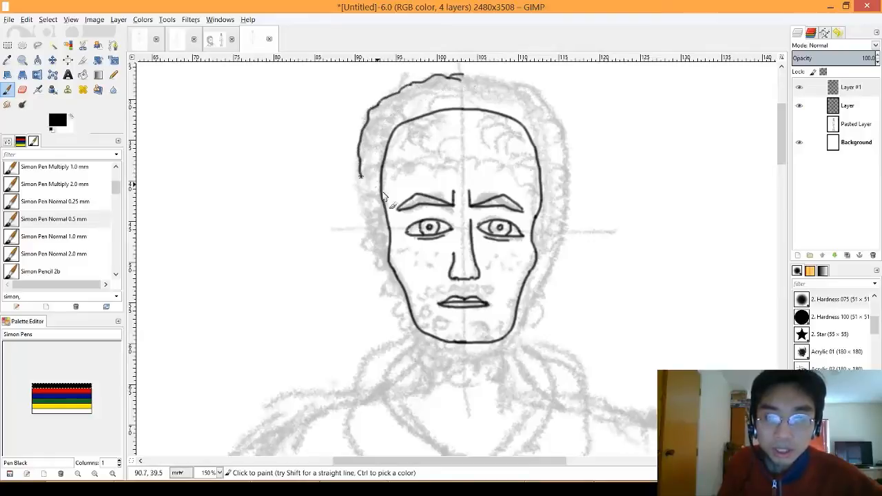
mouse_move(358, 214)
mouse_down()
mouse_move(375, 264)
mouse_move(398, 272)
mouse_move(372, 266)
mouse_up()
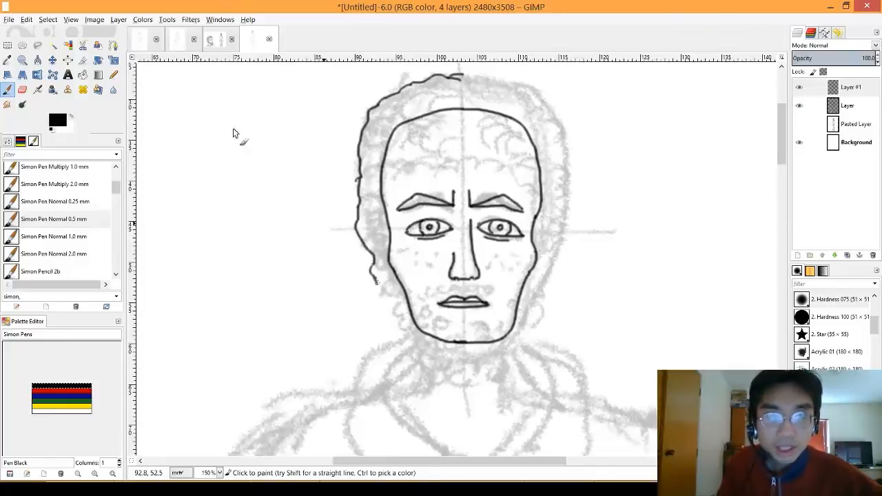
click(211, 42)
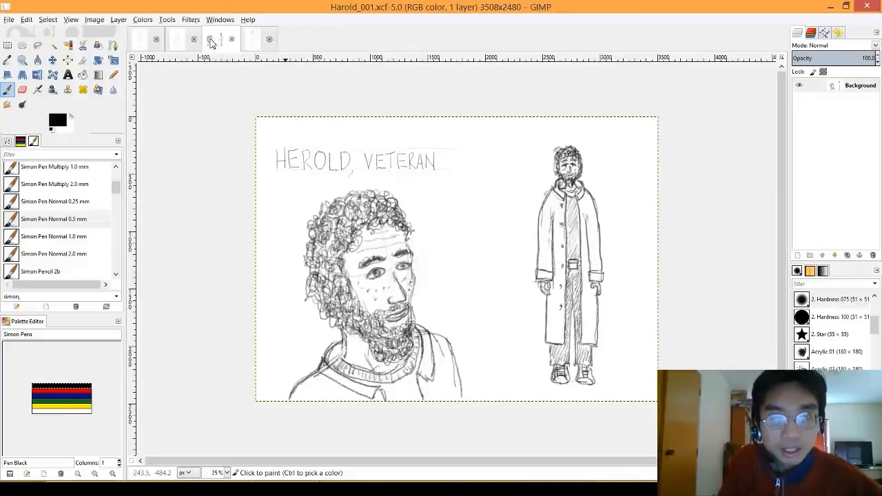
click(250, 38)
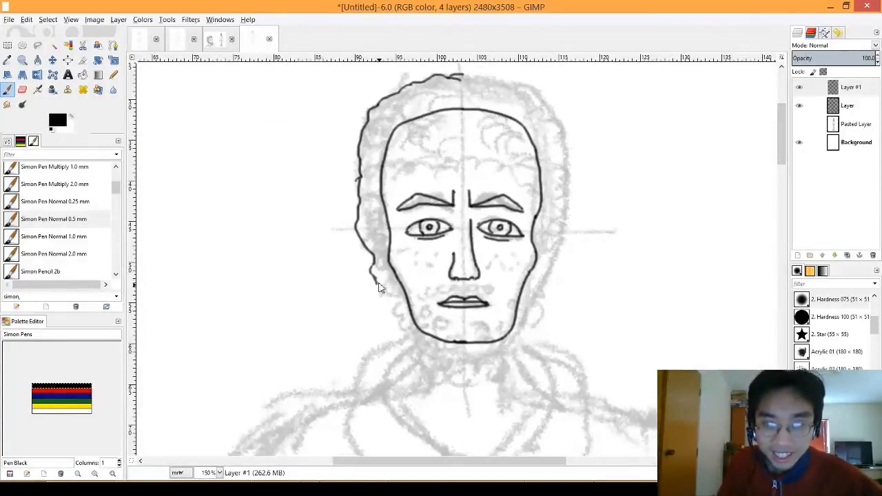
mouse_move(379, 287)
mouse_down()
mouse_move(400, 296)
mouse_move(411, 317)
mouse_move(391, 326)
mouse_up()
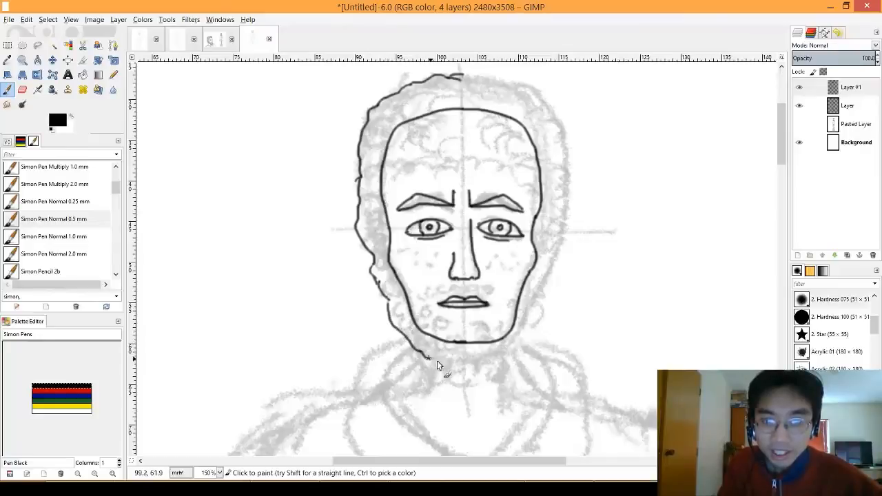
drag(436, 360, 472, 363)
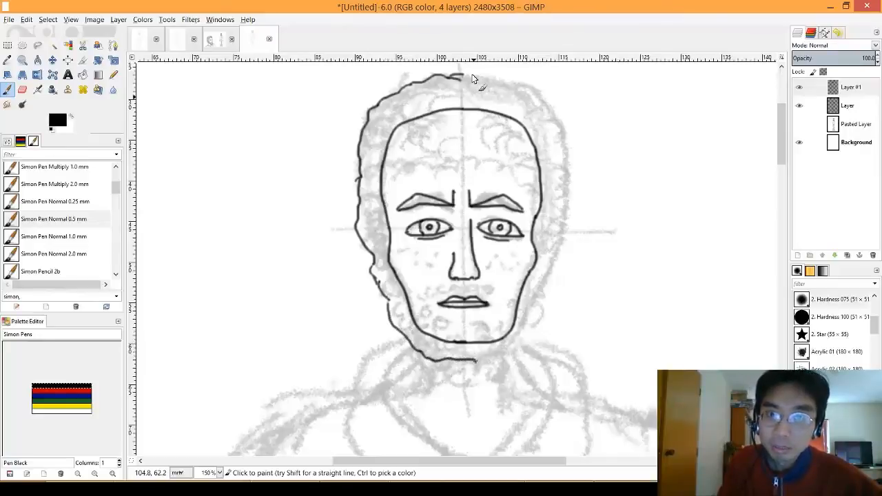
mouse_move(458, 75)
mouse_down()
mouse_move(503, 81)
mouse_move(549, 112)
mouse_move(561, 138)
mouse_move(562, 234)
mouse_move(523, 343)
mouse_up()
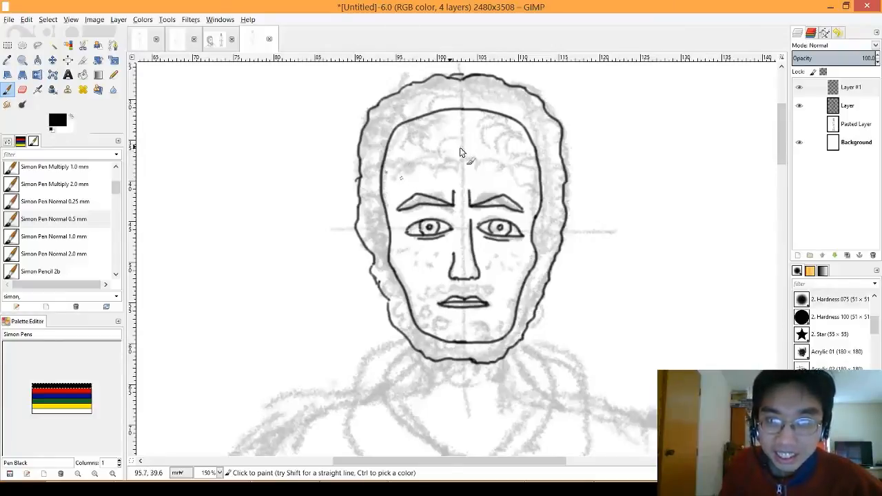
Ink the wavy hairline across the forehead, and the beard's upper edge below the nose and around the lips
mouse_move(455, 152)
mouse_down()
mouse_move(404, 158)
mouse_move(386, 195)
mouse_move(386, 227)
mouse_up()
mouse_move(458, 151)
mouse_down()
mouse_move(490, 150)
mouse_move(540, 196)
mouse_move(542, 189)
mouse_up()
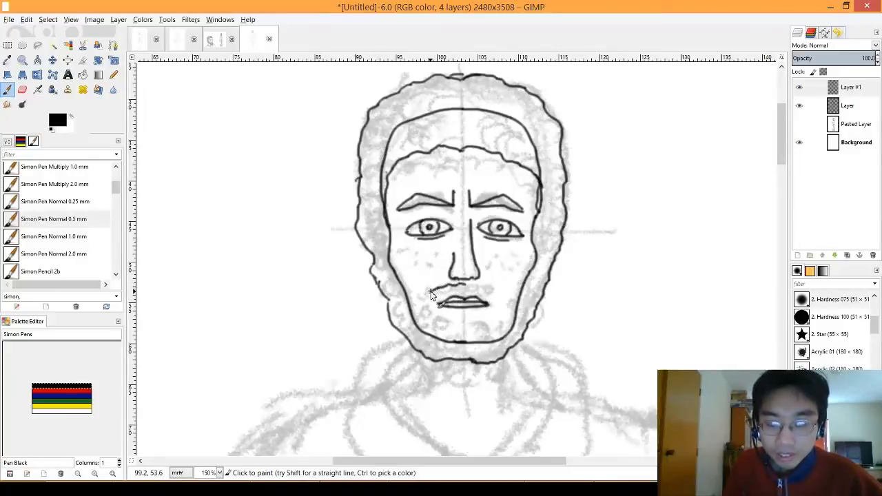
mouse_move(417, 294)
mouse_down()
mouse_move(403, 287)
mouse_move(493, 280)
mouse_up()
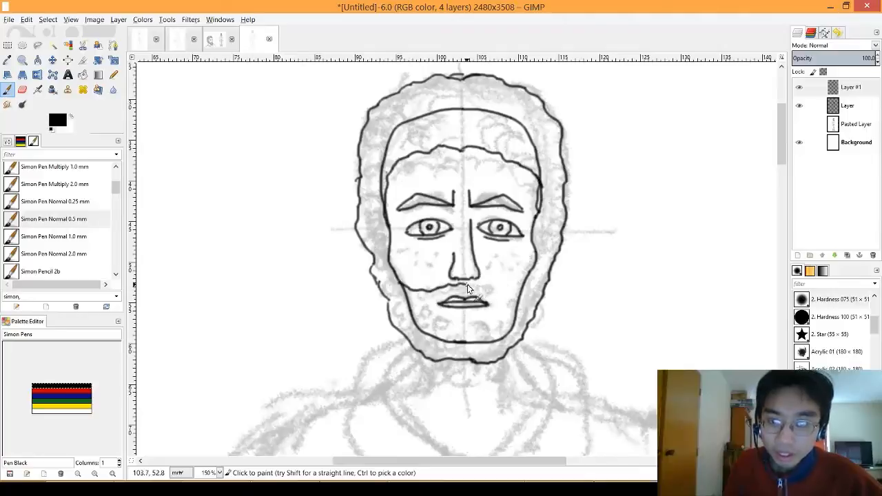
drag(519, 288, 522, 289)
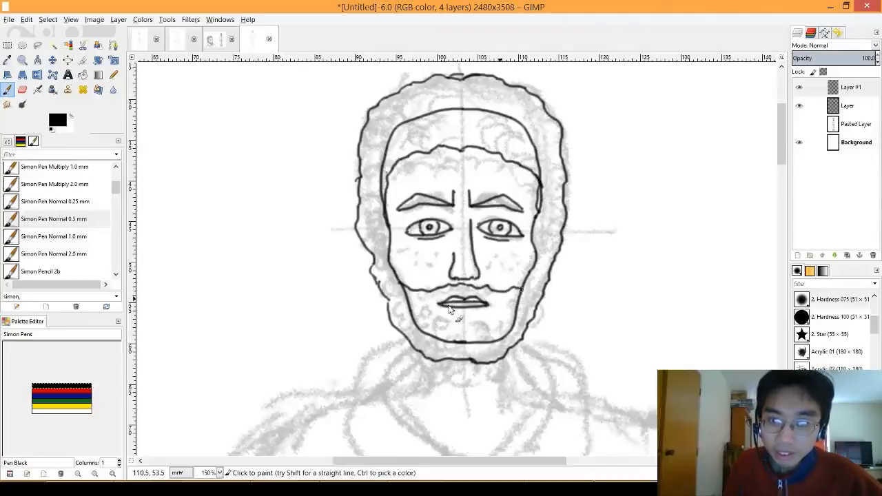
mouse_move(462, 292)
mouse_down()
mouse_move(433, 309)
mouse_move(467, 315)
mouse_move(490, 304)
mouse_up()
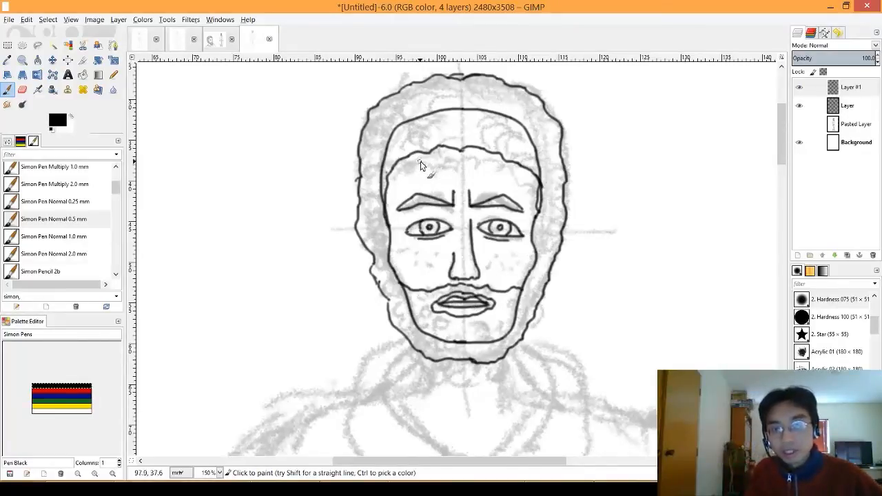
Ink two wrinkle lines across the forehead and dot small freckles on both cheeks
drag(474, 162, 494, 164)
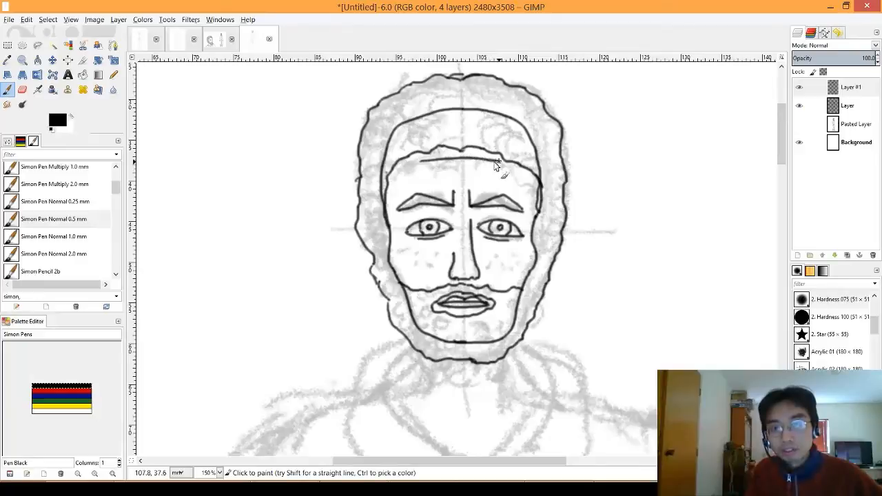
drag(423, 169, 503, 173)
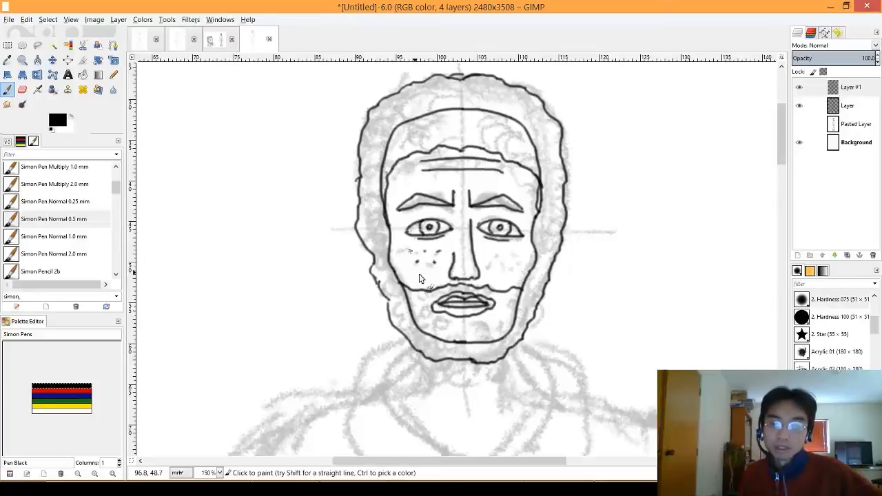
click(490, 262)
click(498, 256)
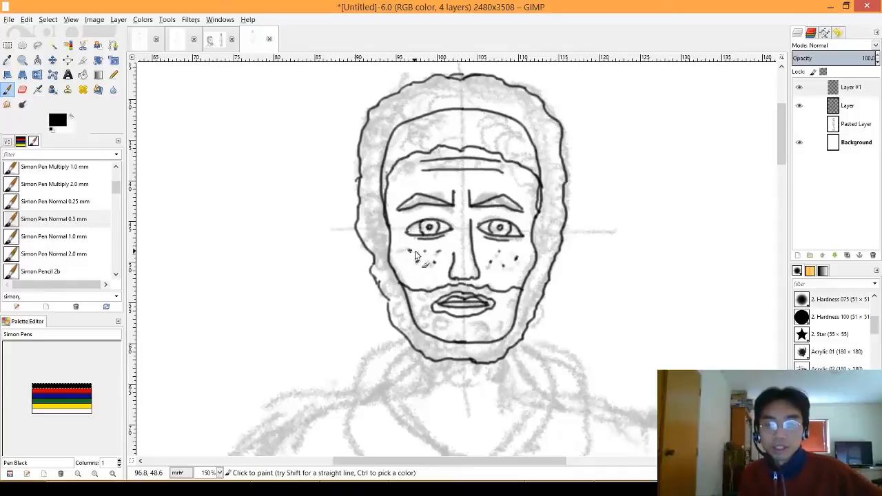
Hide the pencil sketch layer and erase the skull line between hairline and outer hair outline with a reduced Simon Eraser
click(799, 105)
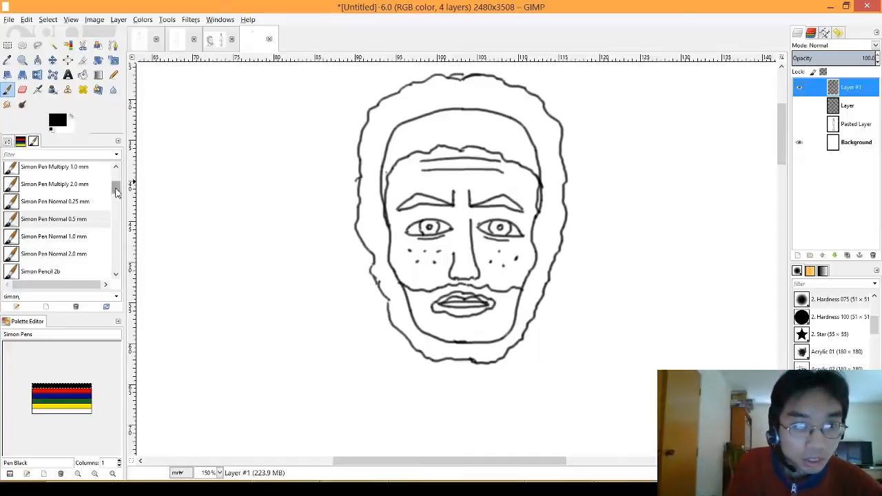
drag(115, 192, 116, 173)
click(75, 172)
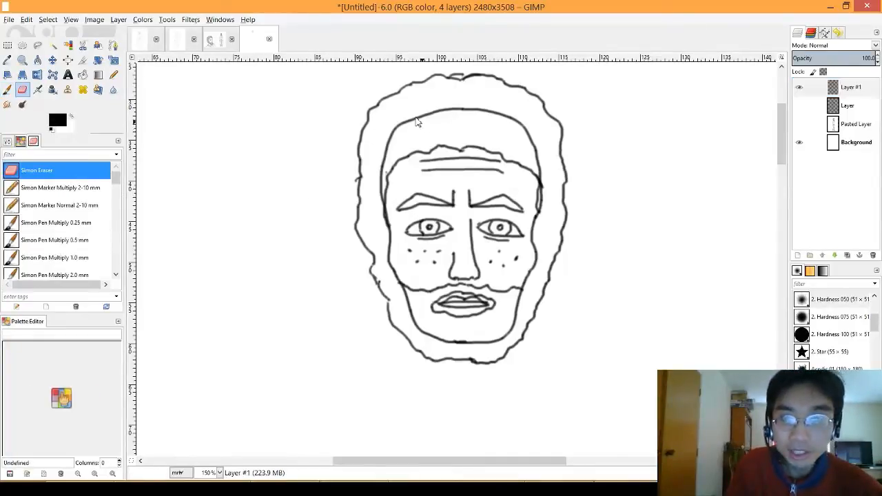
key(bracketleft)
key(bracketleft)
key(bracketleft)
key(bracketleft)
key(bracketleft)
key(bracketleft)
key(bracketleft)
key(bracketleft)
key(bracketleft)
key(bracketleft)
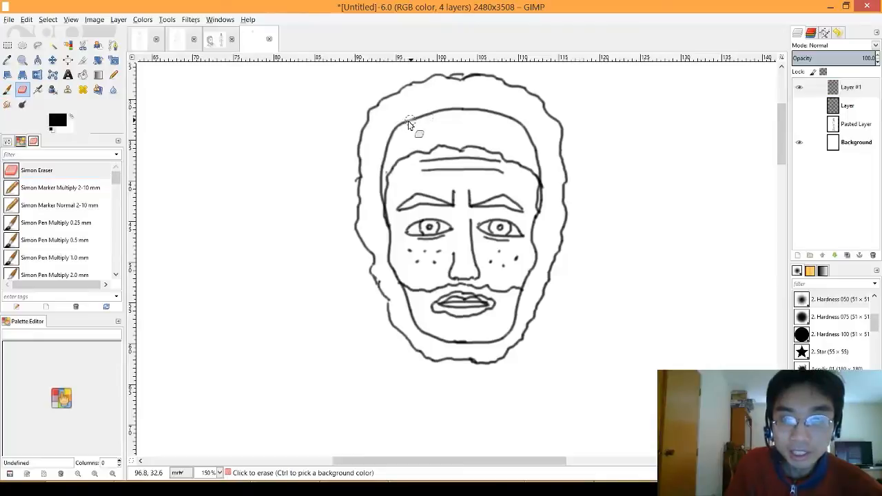
mouse_move(407, 123)
mouse_down()
mouse_move(386, 139)
mouse_move(383, 159)
mouse_move(394, 132)
mouse_move(380, 201)
mouse_move(383, 153)
mouse_move(380, 187)
mouse_up()
mouse_move(384, 150)
mouse_down()
mouse_move(409, 116)
mouse_move(429, 112)
mouse_move(399, 123)
mouse_move(461, 106)
mouse_move(475, 108)
mouse_move(441, 112)
mouse_move(475, 107)
mouse_move(530, 130)
mouse_move(542, 177)
mouse_move(533, 155)
mouse_up()
mouse_move(523, 126)
mouse_down()
mouse_move(467, 110)
mouse_move(536, 149)
mouse_up()
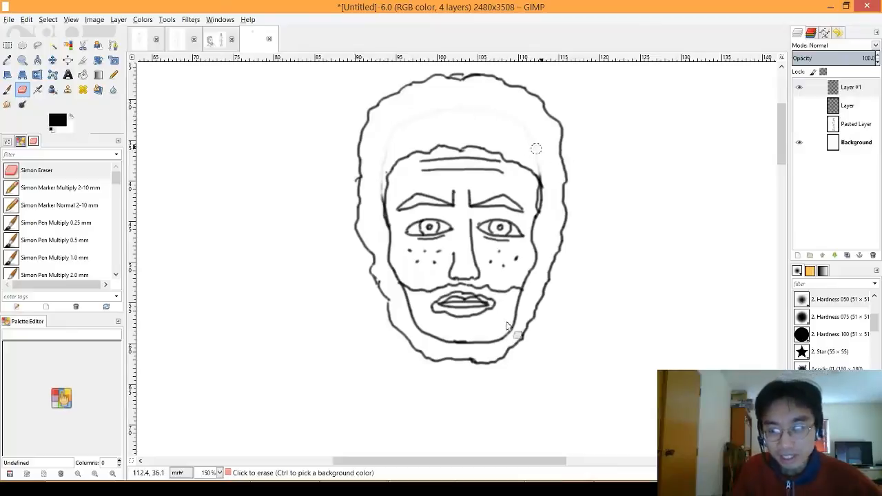
Erase the jaw and chin line inside the beard from one side of the face to the other
click(514, 311)
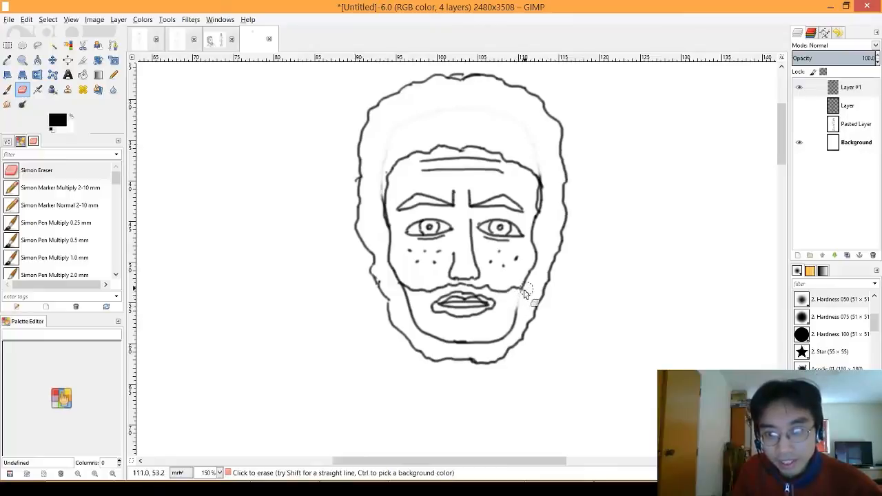
drag(522, 291, 508, 327)
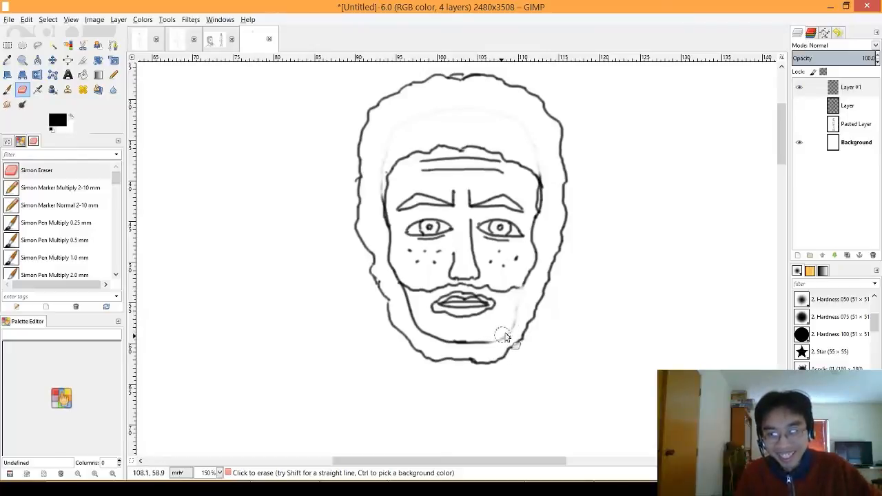
mouse_move(504, 335)
mouse_down()
mouse_move(459, 342)
mouse_move(505, 335)
mouse_move(446, 342)
mouse_move(416, 322)
mouse_move(439, 335)
mouse_move(493, 339)
mouse_move(448, 343)
mouse_move(425, 334)
mouse_move(398, 288)
mouse_move(423, 335)
mouse_move(479, 348)
mouse_move(499, 343)
mouse_move(516, 310)
mouse_move(492, 349)
mouse_move(517, 322)
mouse_move(513, 337)
mouse_move(479, 347)
mouse_move(434, 342)
mouse_move(409, 323)
mouse_up()
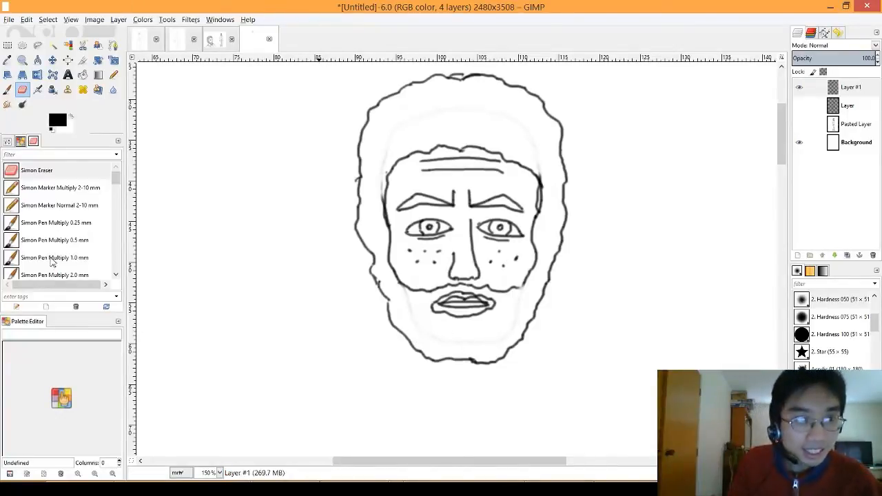
Touch up the beard's upper corner on the drawing's right cheek with the Simon Pen Normal 0.5 mm brush
mouse_move(116, 186)
mouse_down()
mouse_move(117, 228)
mouse_move(118, 190)
mouse_up()
click(76, 229)
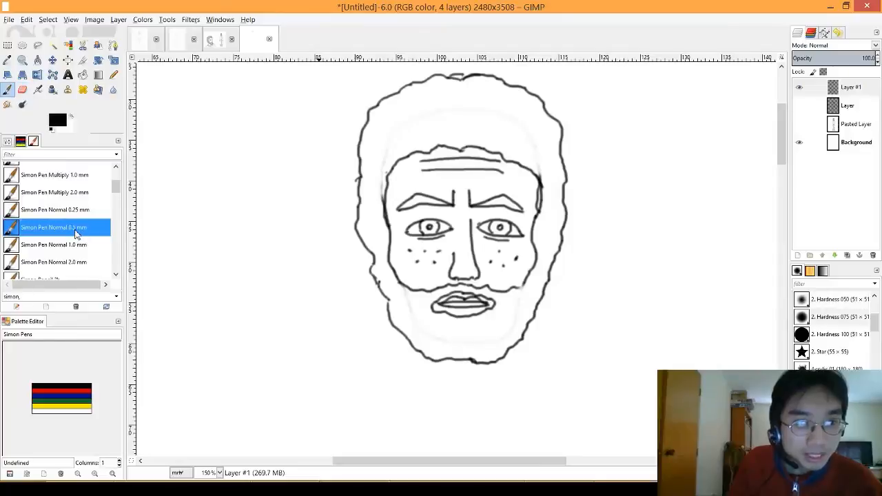
click(523, 284)
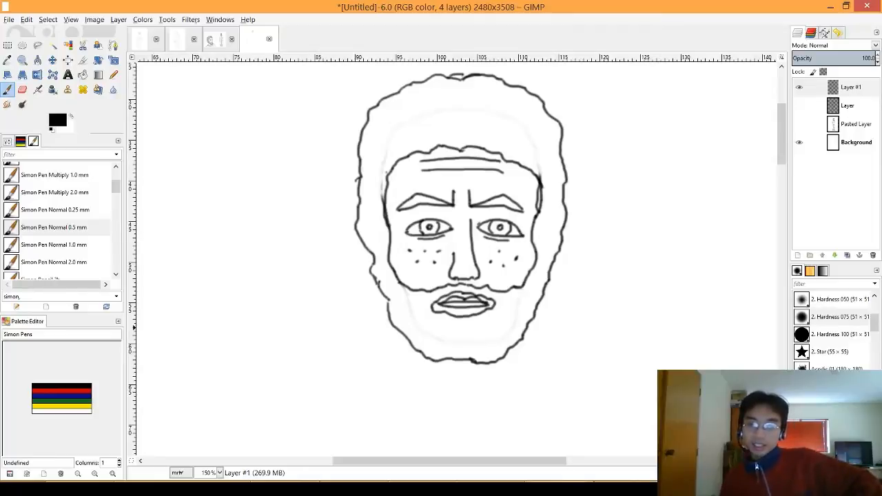
Compare the inked head on Layer #1 with the sketch layer, the Pasted Layer and the Harold_001.xcf reference drawing
mouse_move(491, 488)
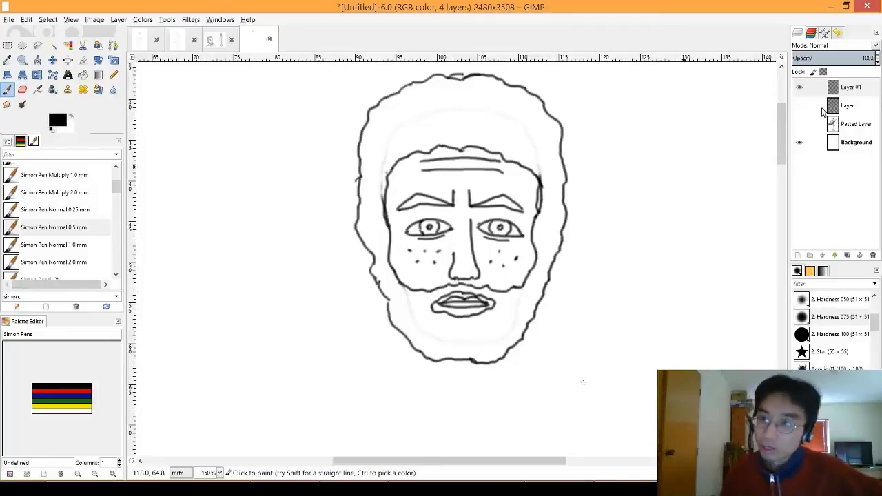
click(799, 88)
click(800, 106)
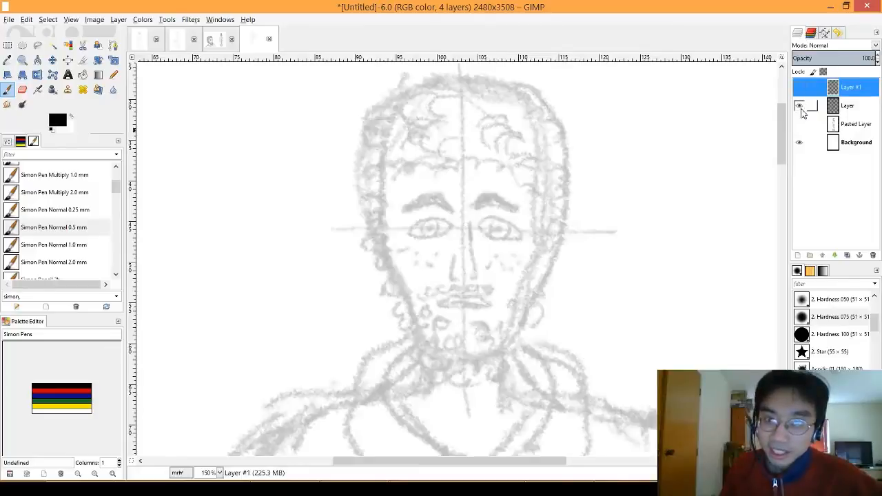
click(799, 106)
click(799, 124)
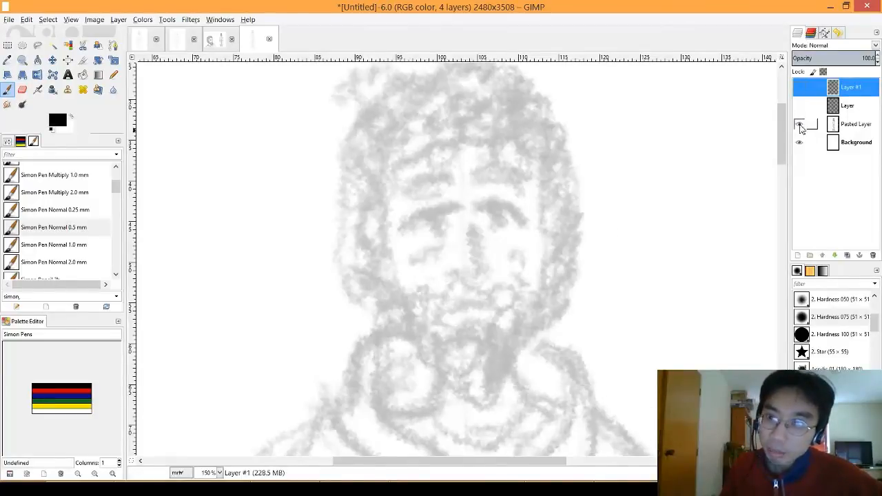
click(799, 124)
click(799, 87)
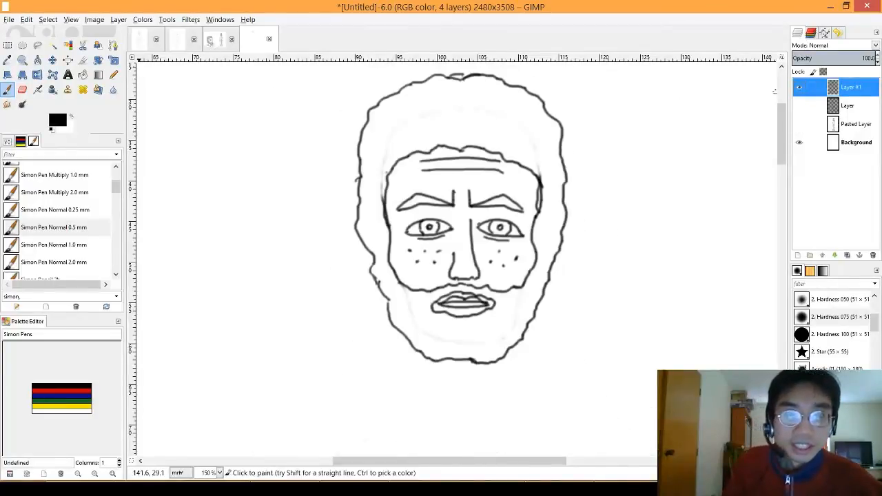
click(214, 40)
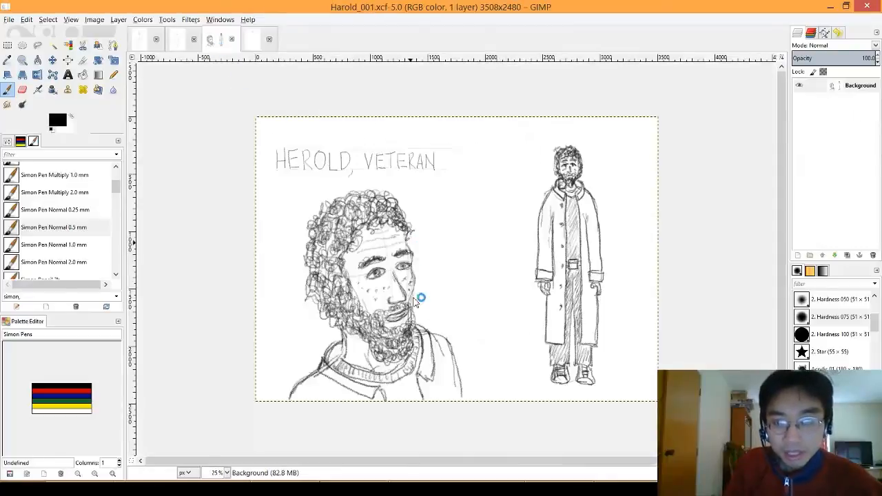
click(257, 43)
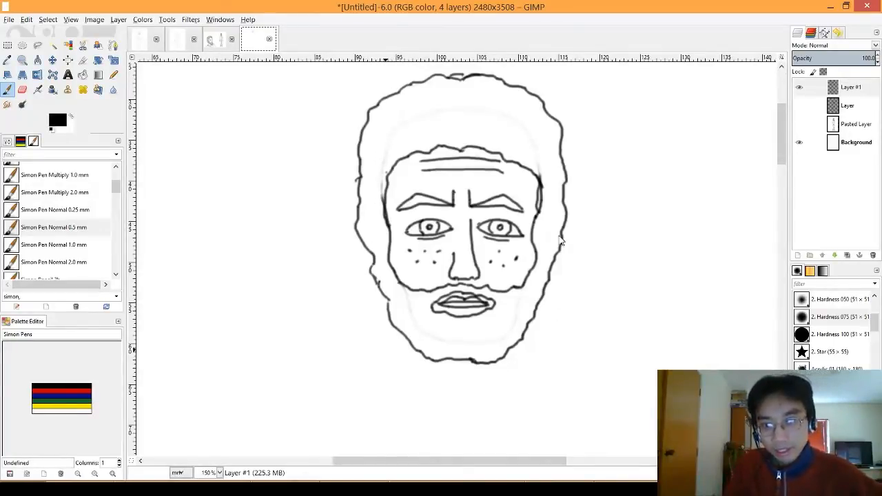
click(213, 40)
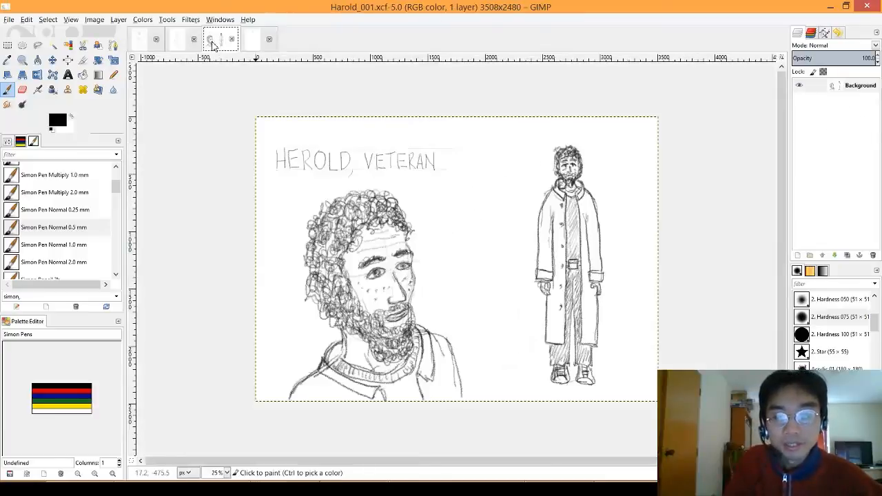
click(254, 43)
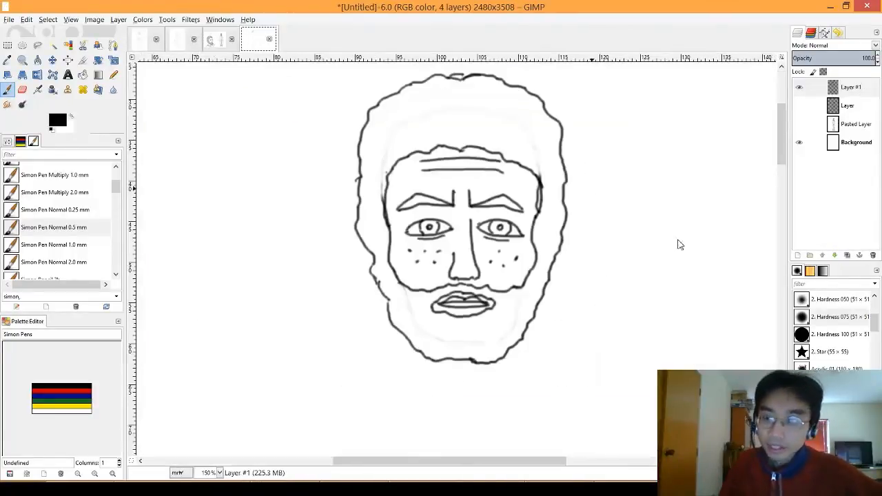
Show the pencil sketch layer under the inked head again and frame the figure's coat and arms at 50% zoom
click(799, 106)
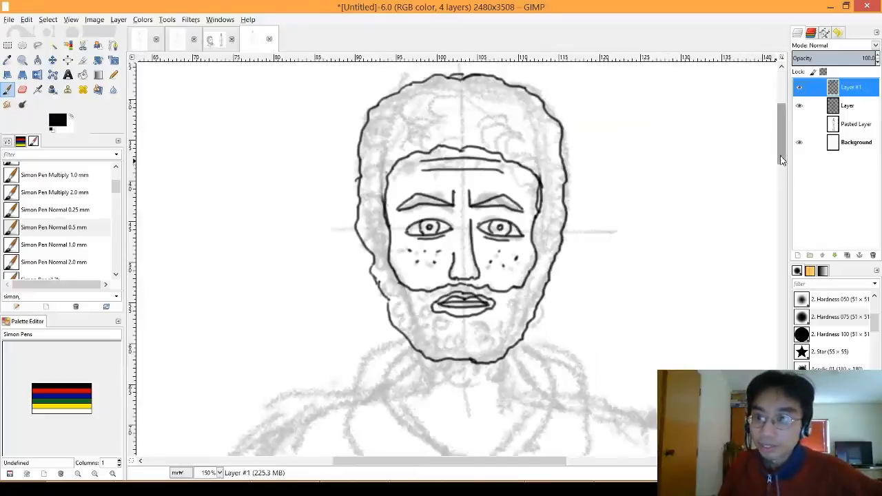
drag(781, 119, 782, 177)
scroll(773, 183, down, 1)
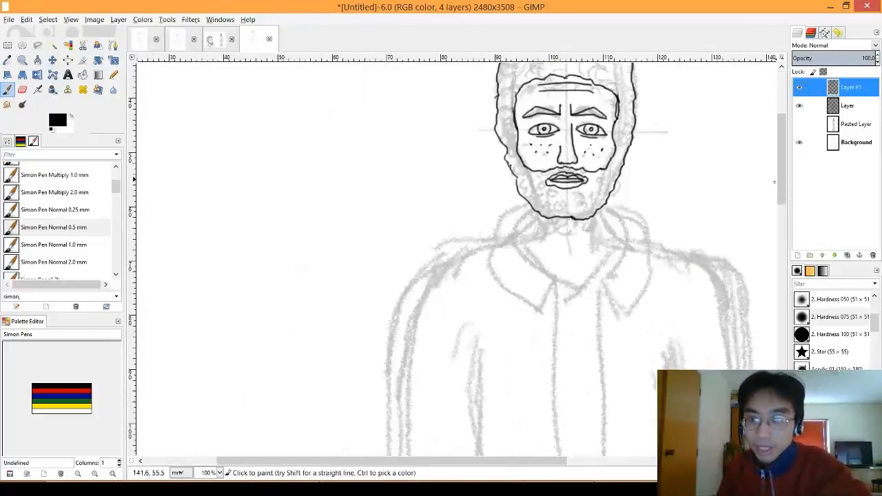
drag(537, 463, 606, 472)
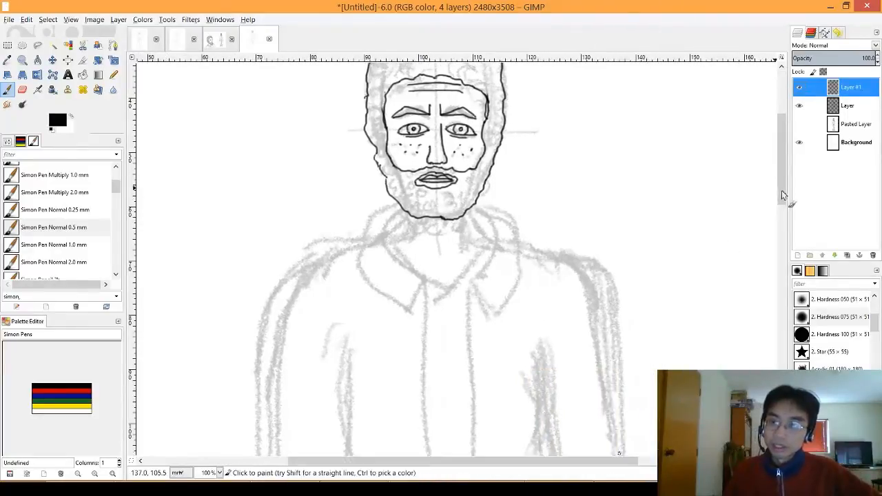
mouse_move(781, 195)
mouse_down()
mouse_move(785, 224)
mouse_move(784, 210)
mouse_up()
scroll(769, 241, down, 1)
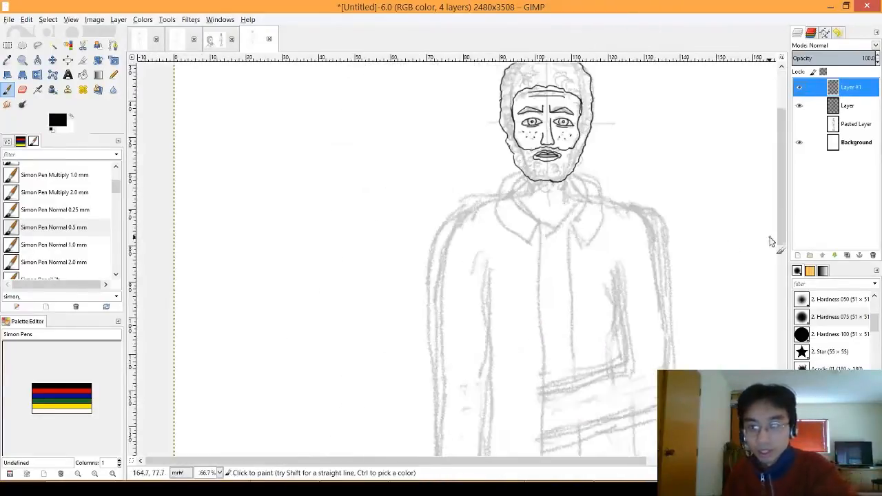
key(minus)
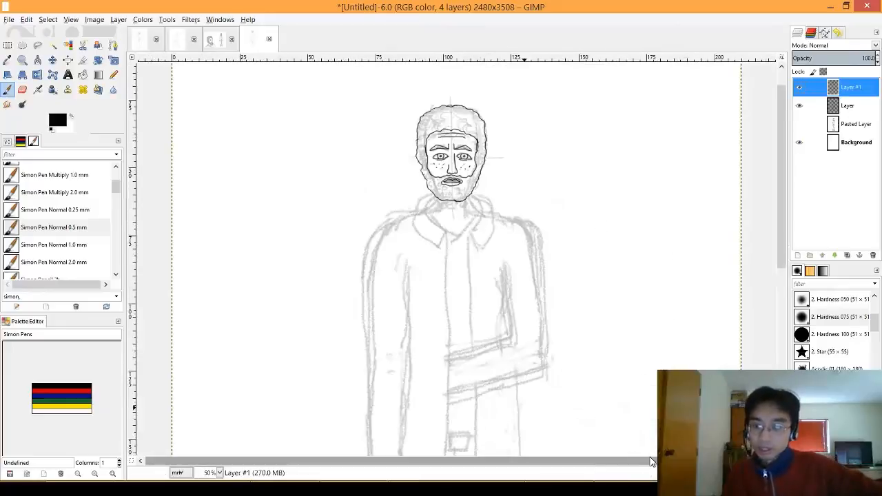
mouse_move(787, 224)
mouse_down()
mouse_move(790, 279)
mouse_move(793, 237)
mouse_move(793, 261)
mouse_up()
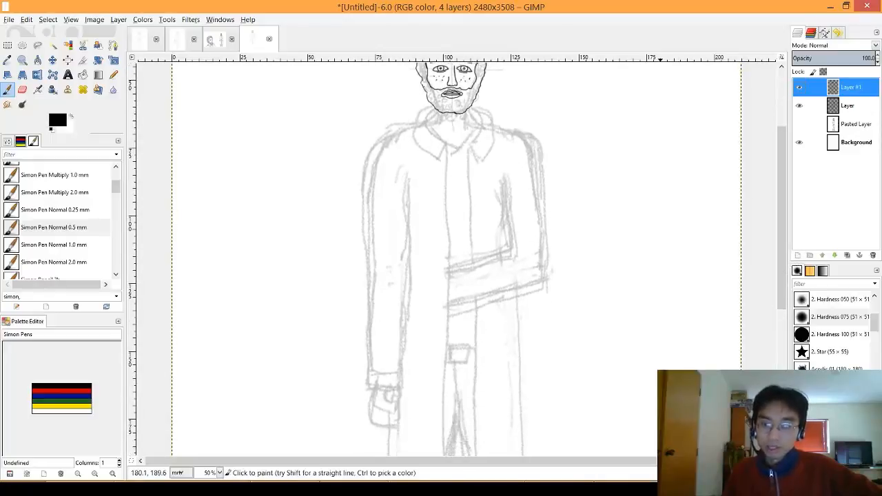
Switch to the browser and search Google Images for "neo" to find full-length long coat references
key(alt+Tab)
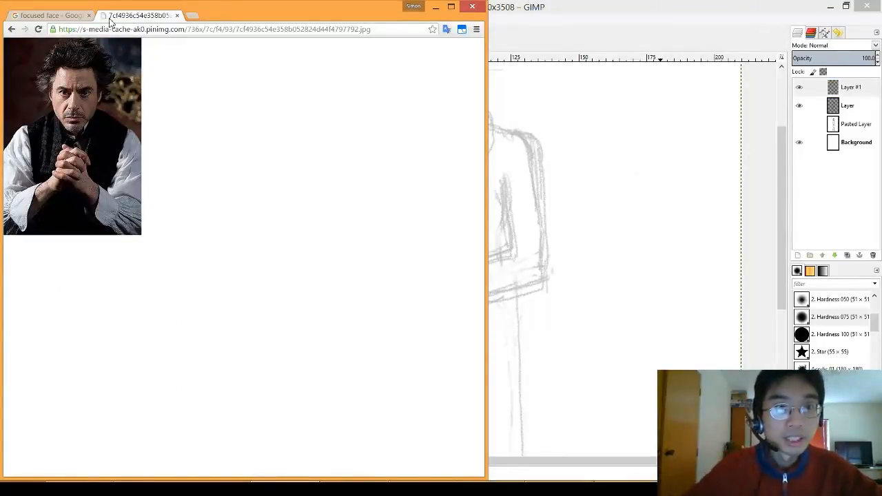
click(26, 16)
drag(117, 51, 47, 53)
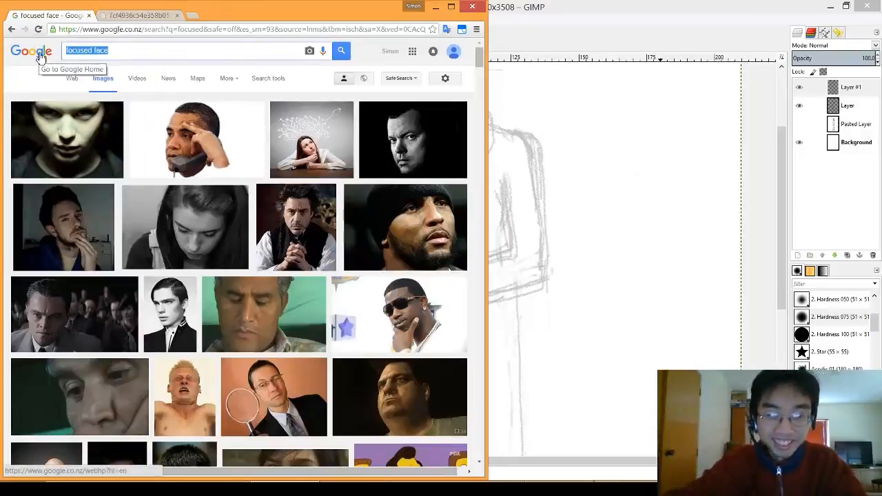
text(neo)
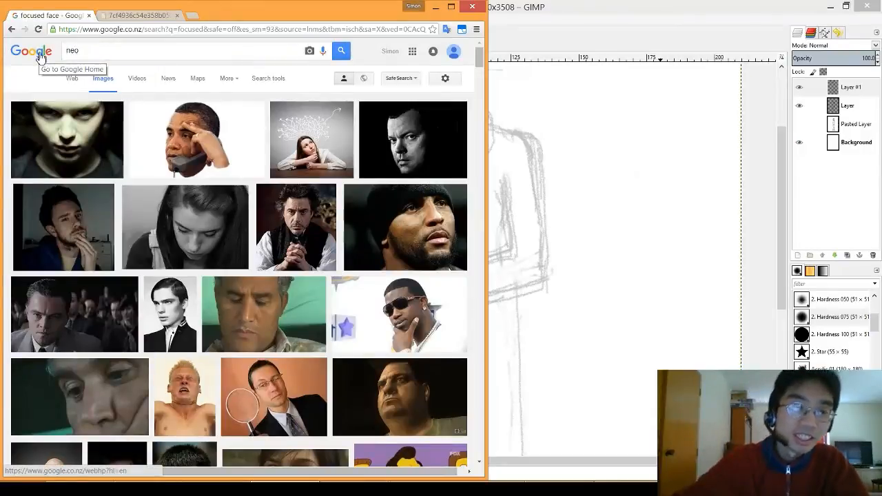
key(Return)
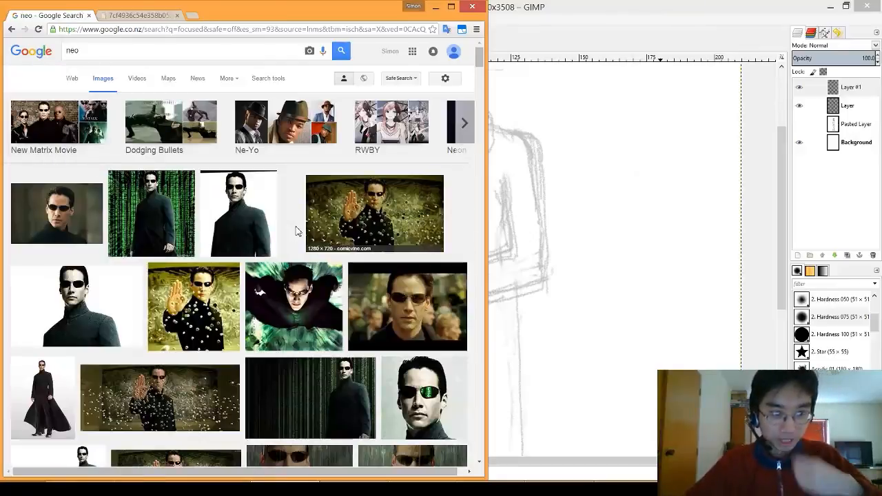
scroll(290, 262, down, 3)
scroll(270, 288, down, 3)
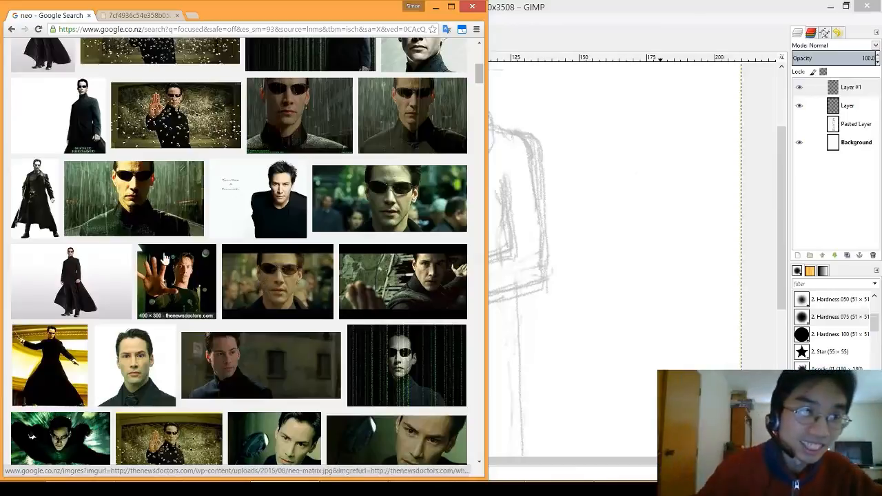
Open the full-length open-coat and closed-coat Neo pictures in separate tabs and view each as a standalone image
middle_click(32, 208)
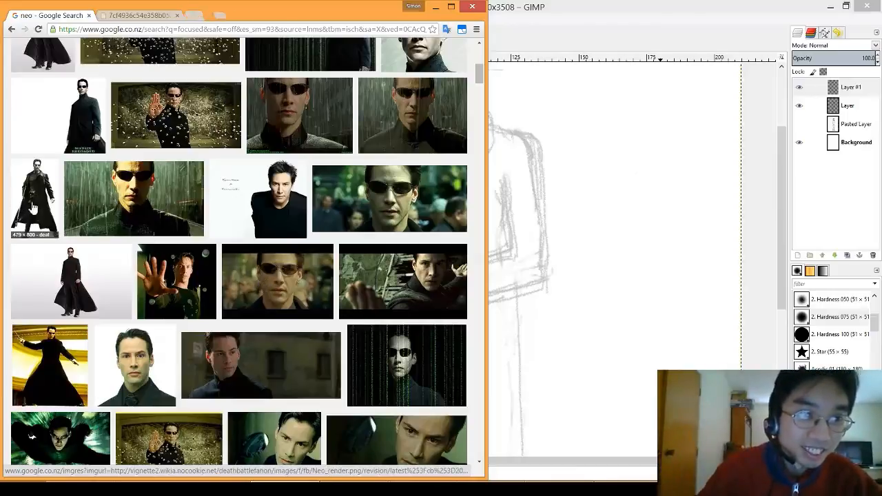
middle_click(81, 282)
click(231, 15)
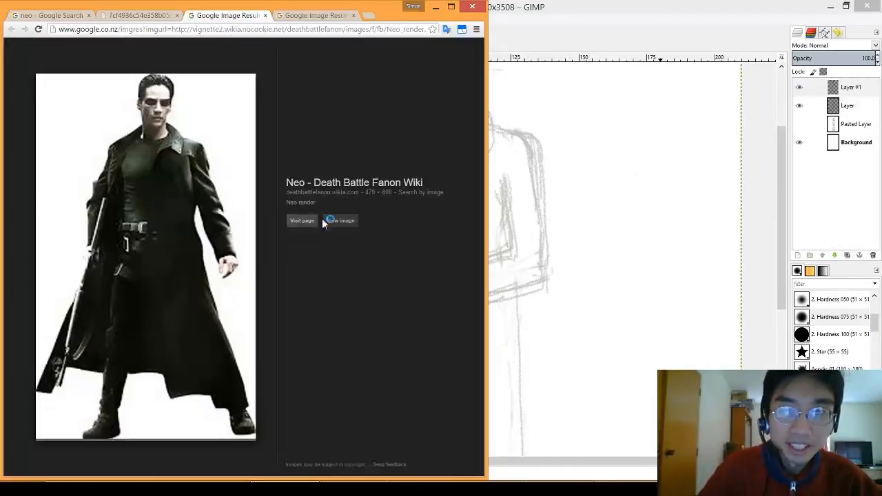
click(303, 15)
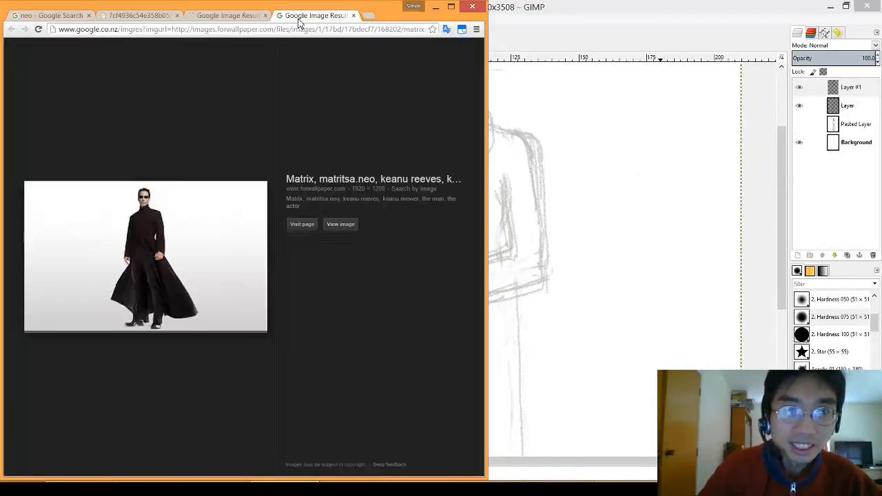
click(227, 16)
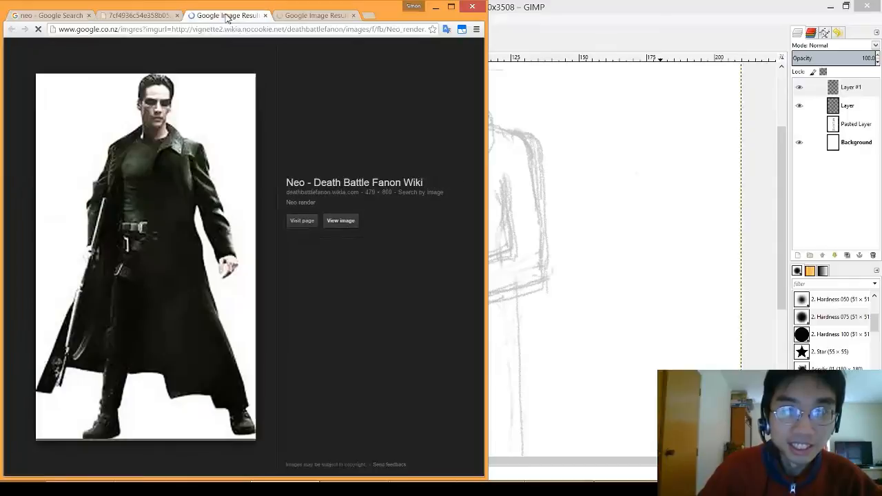
click(340, 222)
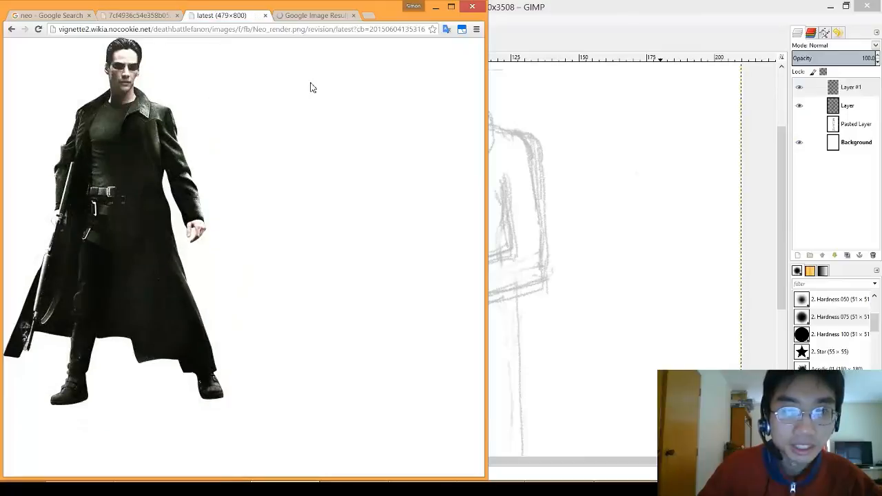
click(292, 16)
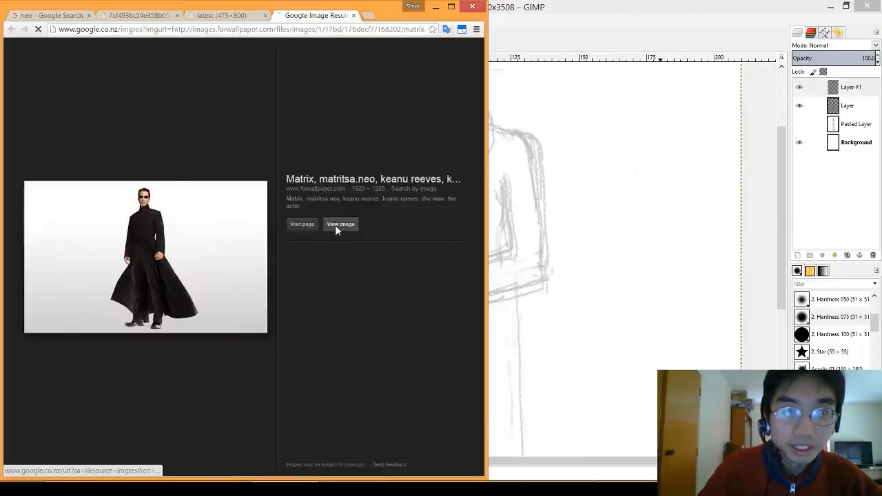
Compare how the collar, front and hem of the coat fall in the two Neo reference pictures
click(235, 17)
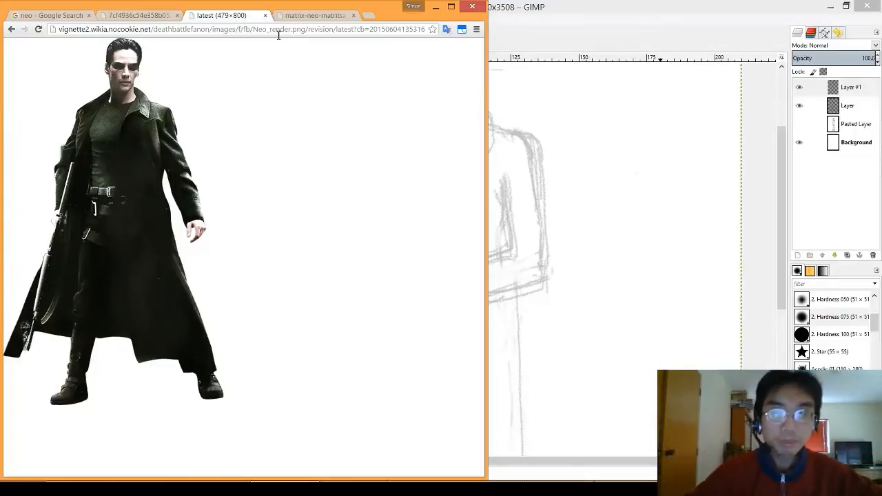
click(292, 15)
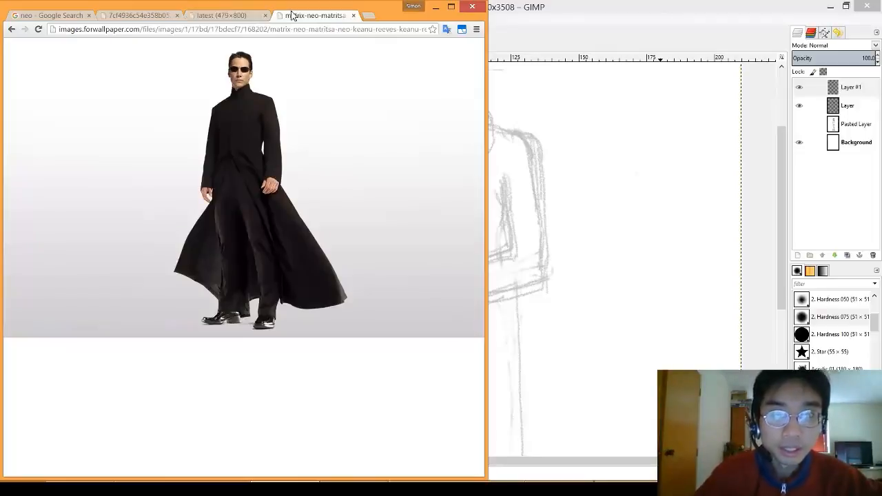
click(222, 15)
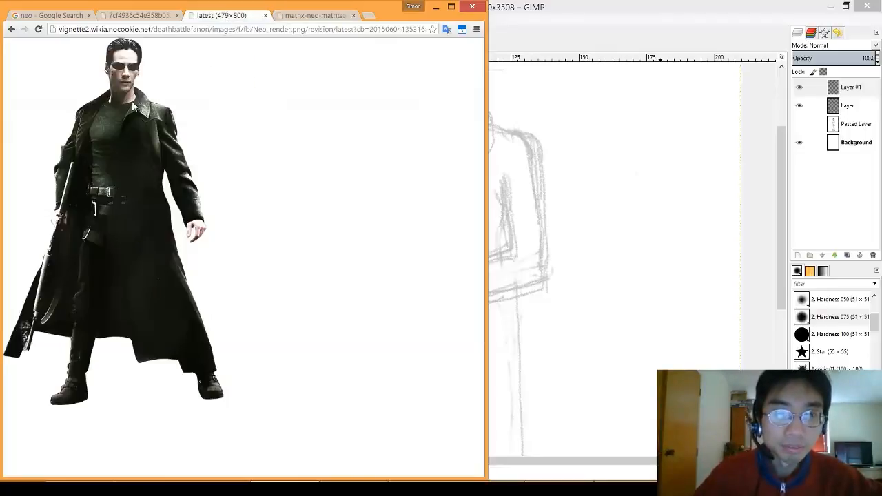
click(303, 15)
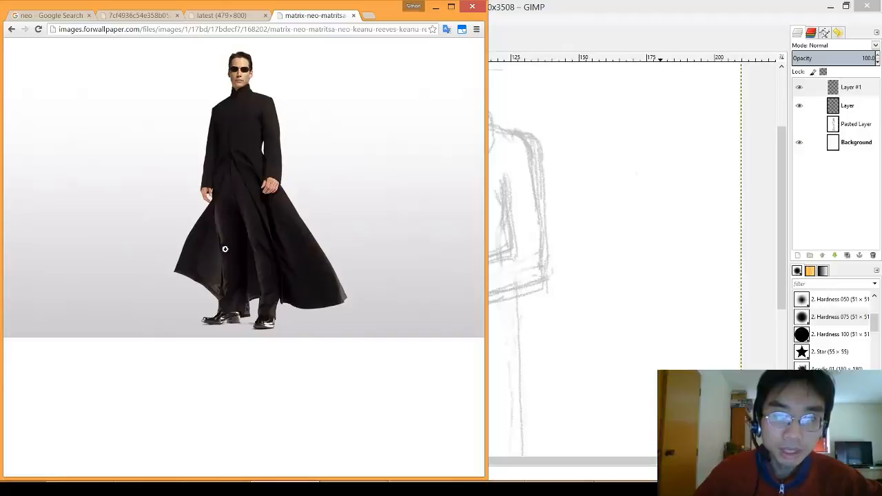
click(215, 20)
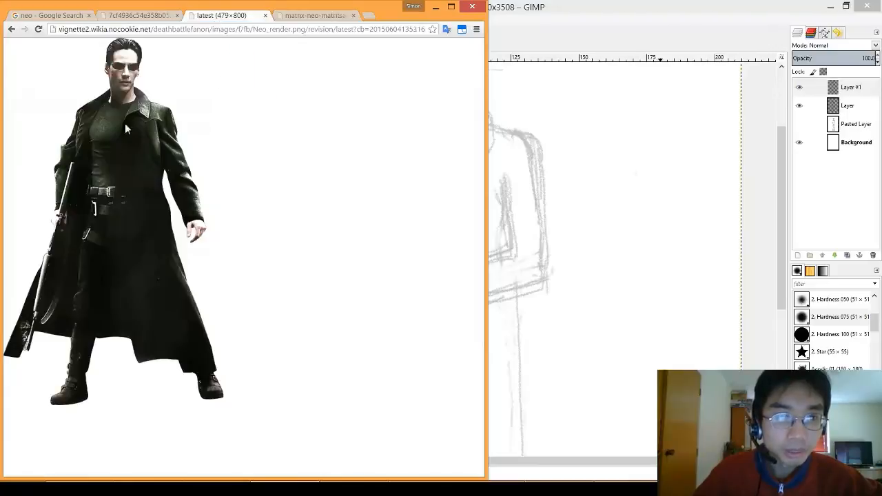
Return to GIMP and compare the sketched coat with the Harold_001.xcf full-figure drawing and the open-coat Neo picture
click(561, 5)
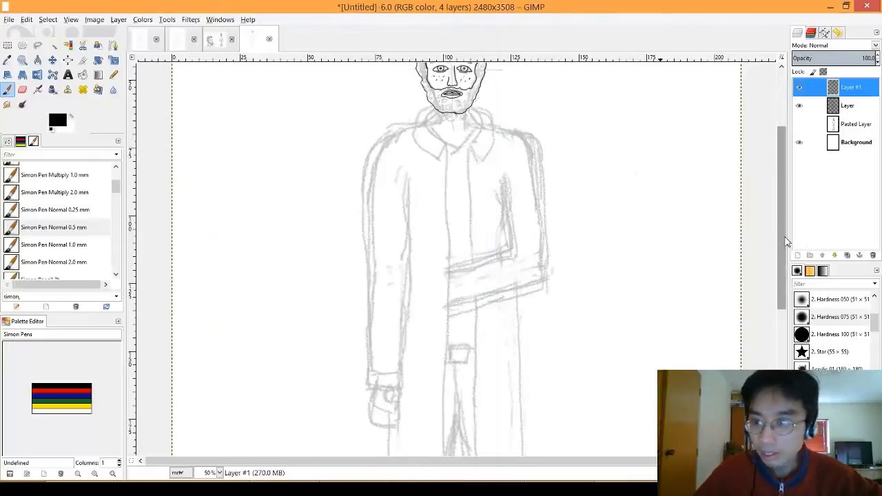
mouse_move(784, 238)
mouse_down()
mouse_move(779, 368)
mouse_move(774, 240)
mouse_up()
click(213, 41)
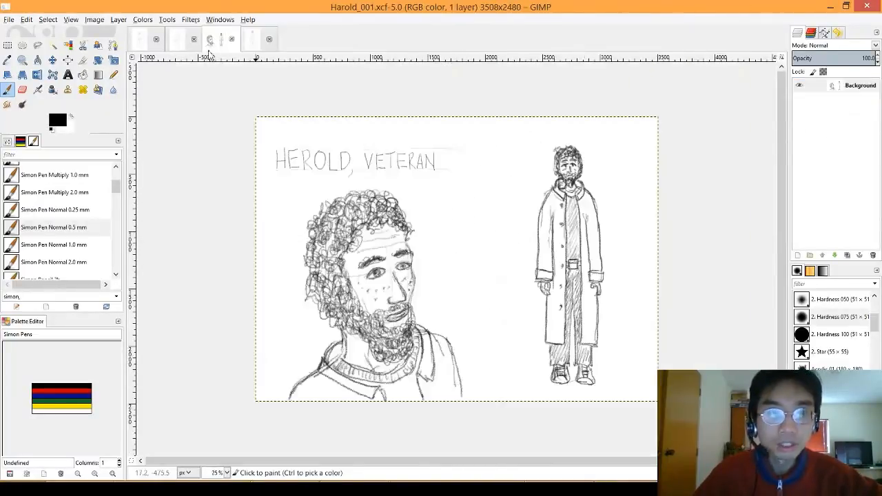
click(255, 45)
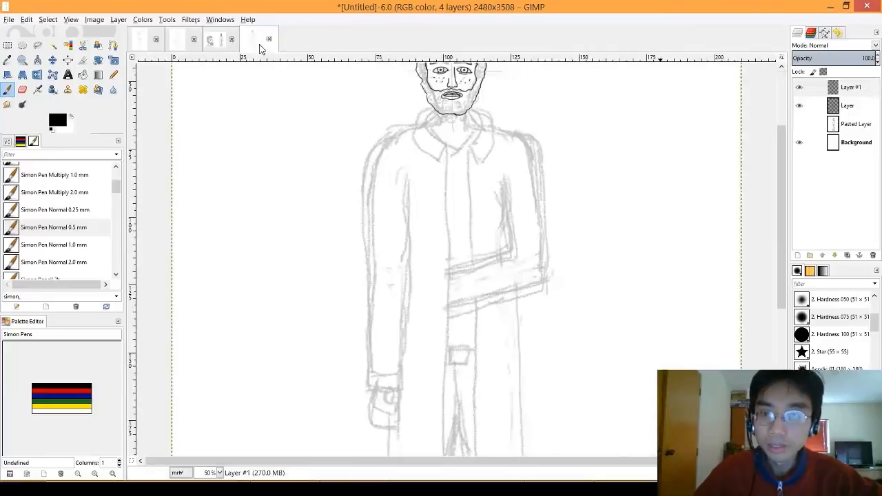
click(214, 42)
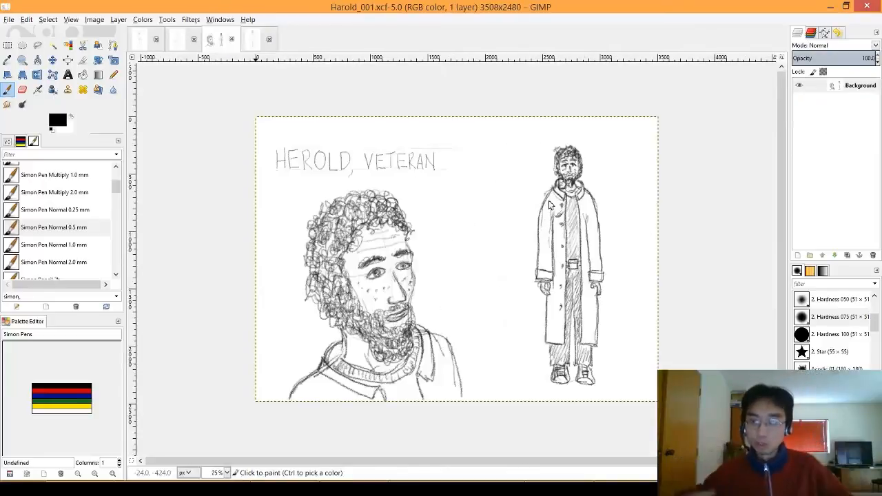
click(252, 41)
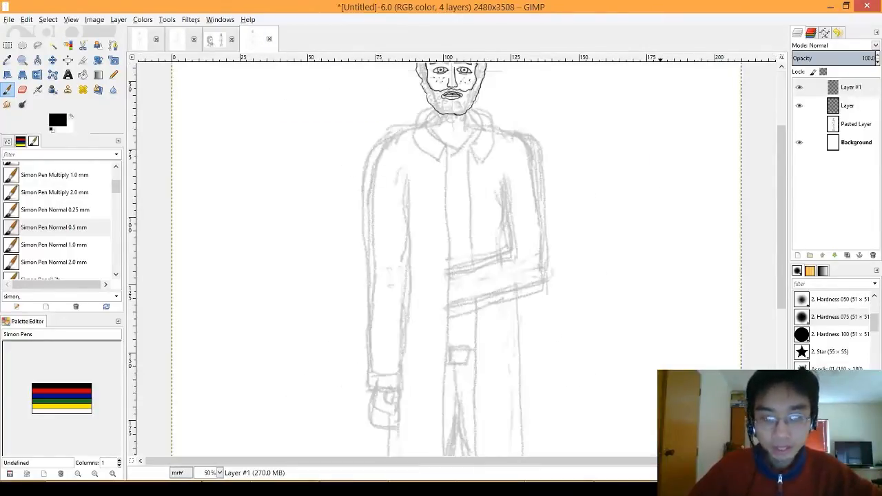
key(alt+Tab)
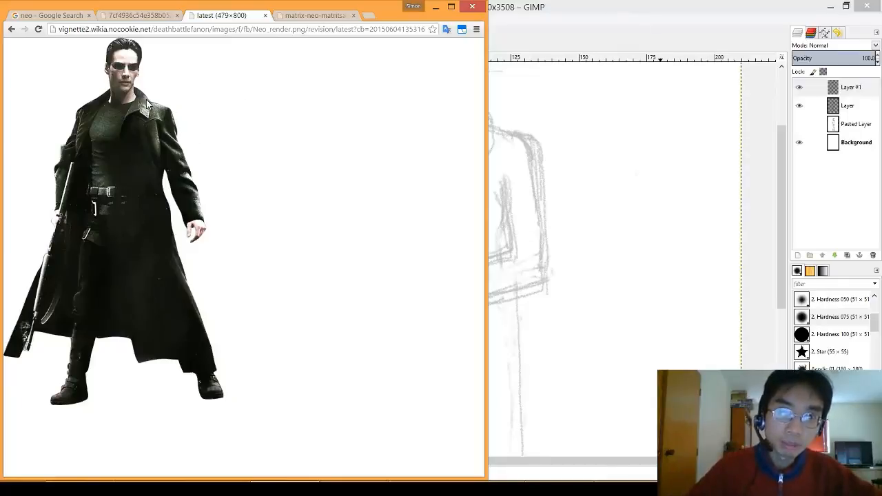
click(655, 13)
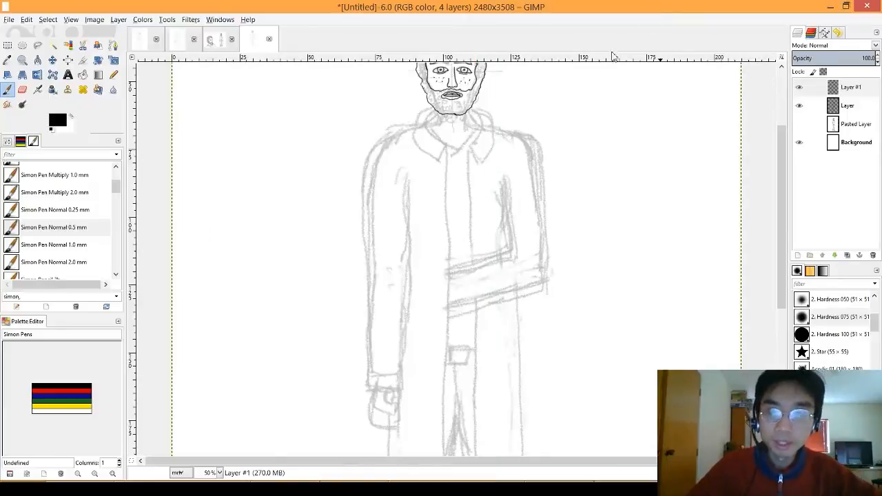